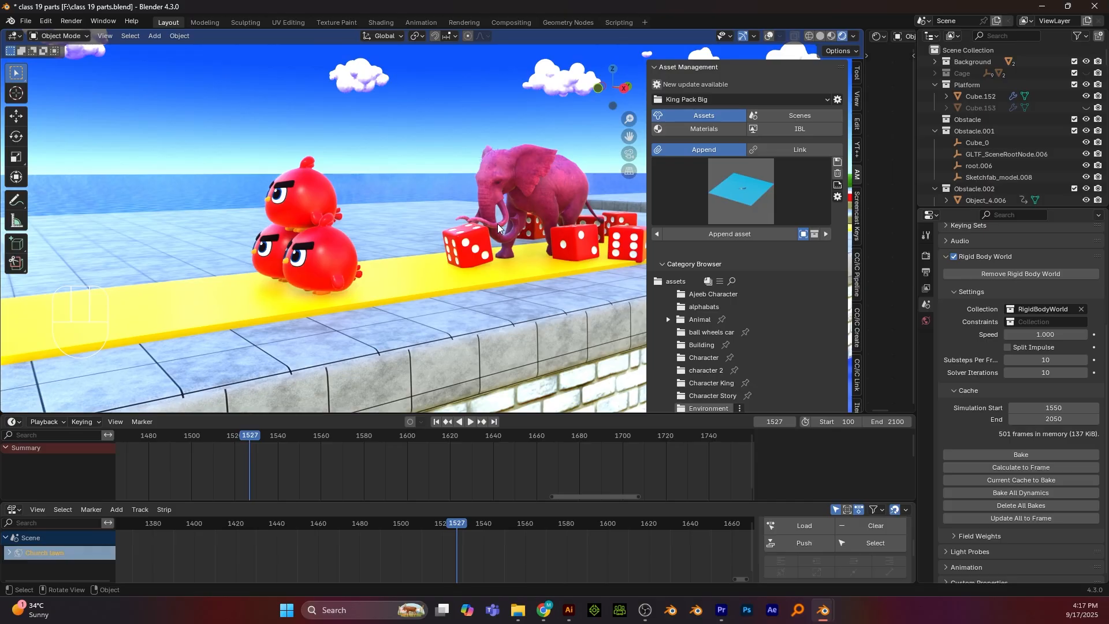
Go to frame 1633 and turn on viewport overlays to display the elephant's rig
{"action": "middle_click_drag", "start_coordinate": [443, 206], "coordinate": [375, 376]}
{"action": "left_click_drag", "start_coordinate": [250, 438], "coordinate": [478, 433]}
{"action": "scroll", "coordinate": [455, 271], "scroll_direction": "up", "scroll_amount": 4}
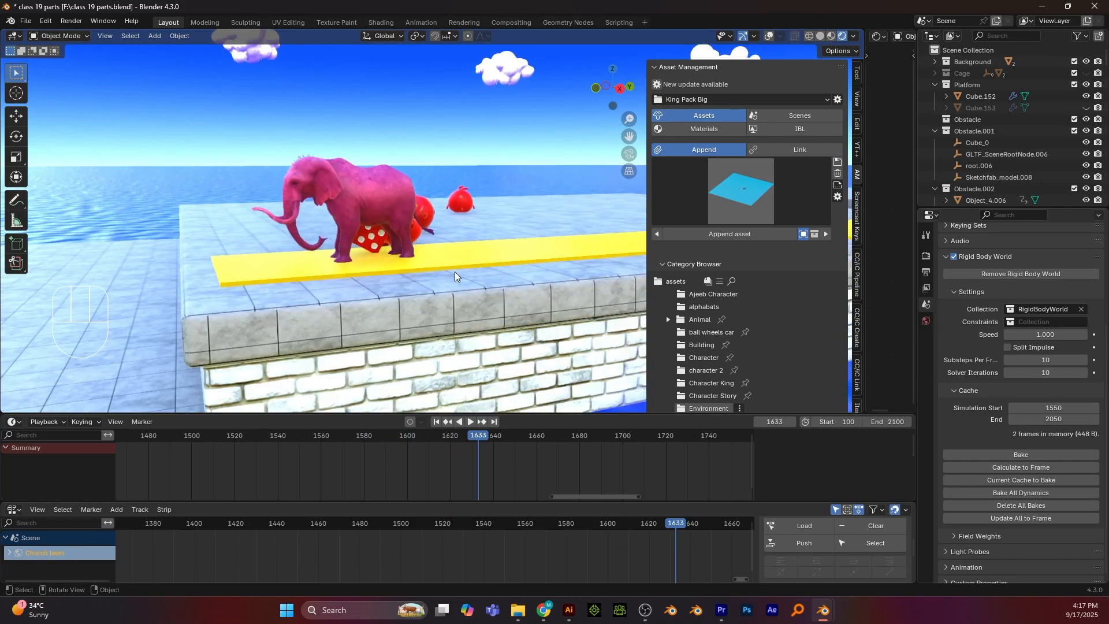
{"action": "middle_click_drag", "start_coordinate": [456, 271], "coordinate": [428, 300], "text": "alt"}
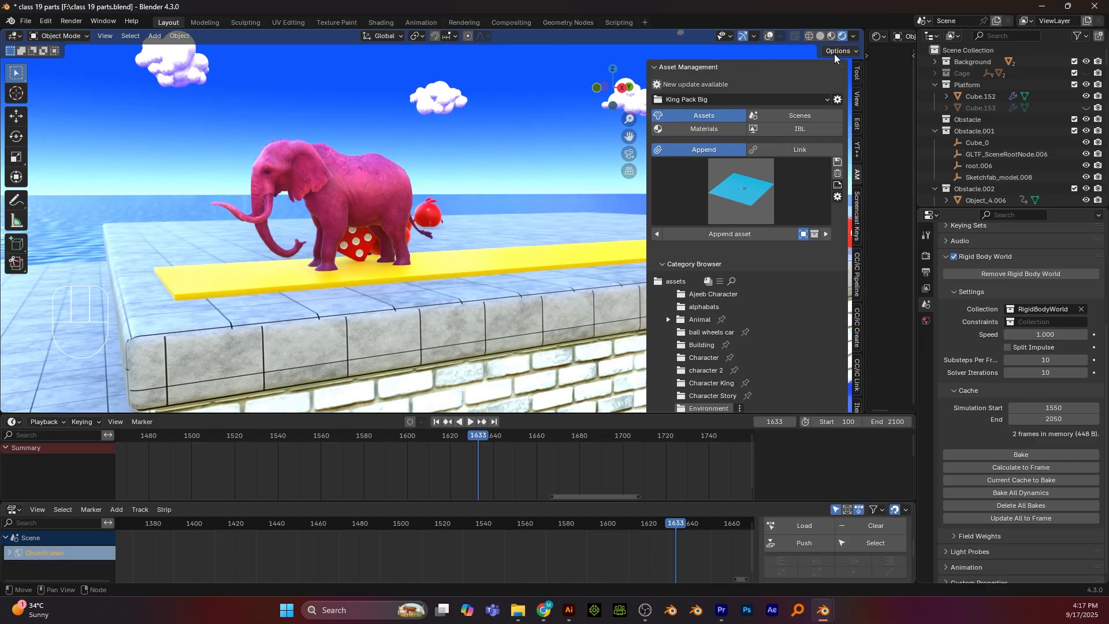
{"action": "left_click", "coordinate": [769, 36]}
{"action": "scroll", "coordinate": [370, 231], "scroll_direction": "down", "scroll_amount": 2}
{"action": "middle_click_drag", "start_coordinate": [370, 231], "coordinate": [471, 121], "text": "alt+shift"}
{"action": "middle_click_drag", "start_coordinate": [470, 121], "coordinate": [457, 152], "text": "alt+shift"}
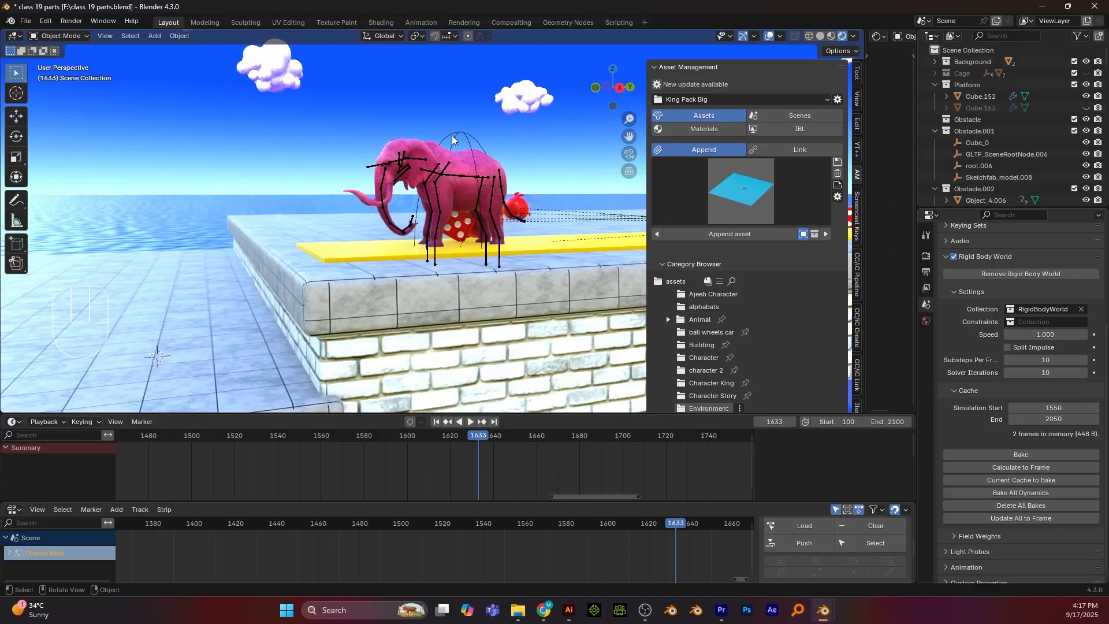
Examine the lower platform beyond the yellow track and the elephant's position at the upper platform's edge
{"action": "scroll", "coordinate": [400, 236], "scroll_direction": "down", "scroll_amount": 3}
{"action": "middle_click_drag", "start_coordinate": [401, 236], "coordinate": [478, 271], "text": "shift"}
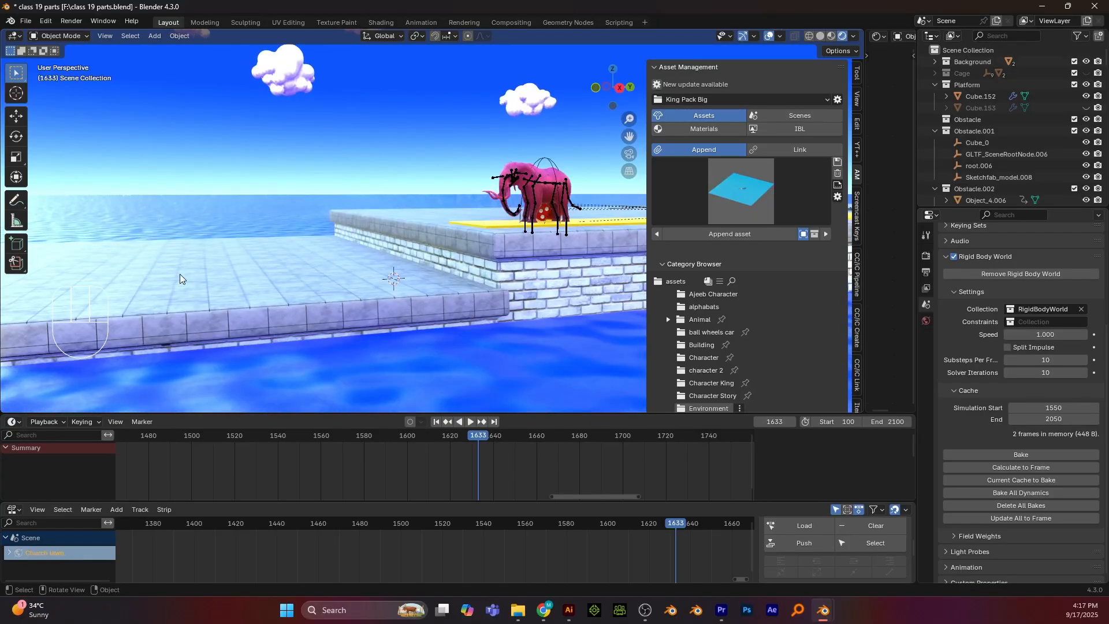
{"action": "scroll", "coordinate": [180, 276], "scroll_direction": "down", "scroll_amount": 2}
{"action": "middle_click_drag", "start_coordinate": [181, 276], "coordinate": [413, 259], "text": "alt+shift"}
{"action": "scroll", "coordinate": [199, 259], "scroll_direction": "down", "scroll_amount": 3}
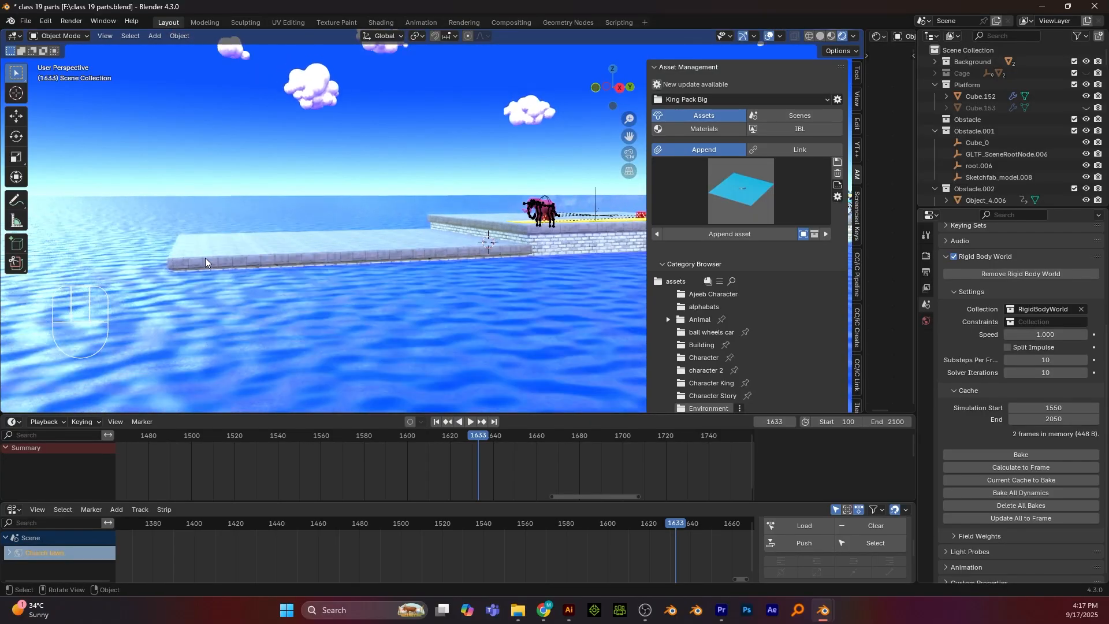
{"action": "left_click_drag", "start_coordinate": [206, 257], "coordinate": [229, 237], "text": "alt+shift"}
{"action": "scroll", "coordinate": [230, 237], "scroll_direction": "down", "scroll_amount": 2}
{"action": "left_click_drag", "start_coordinate": [578, 254], "coordinate": [460, 265], "text": "alt+shift"}
{"action": "scroll", "coordinate": [336, 183], "scroll_direction": "up", "scroll_amount": 4}
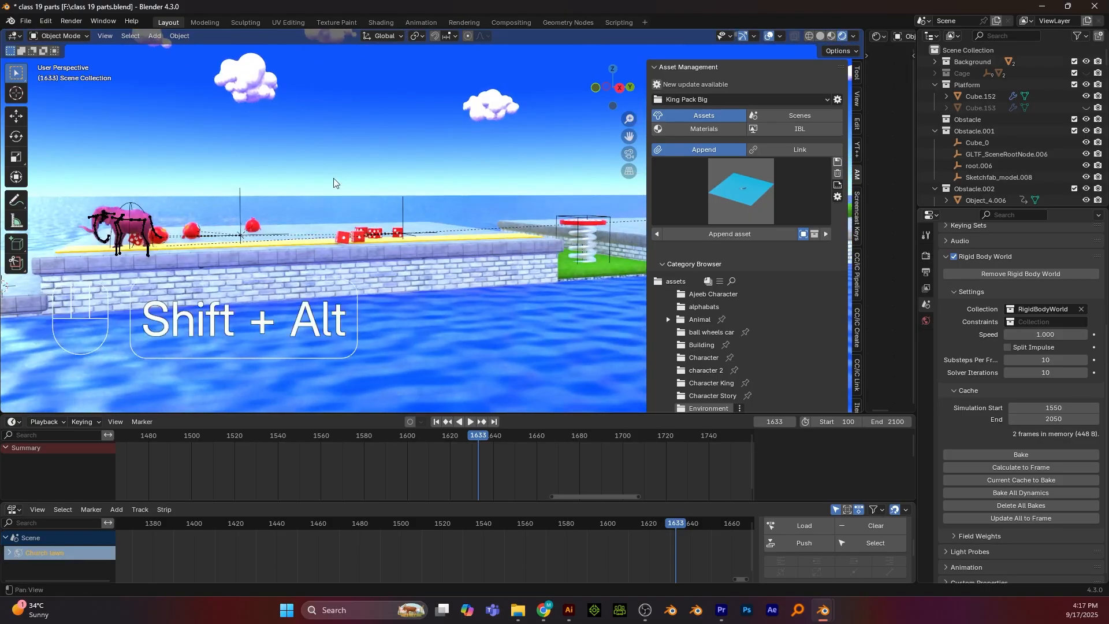
{"action": "left_click_drag", "start_coordinate": [335, 184], "coordinate": [450, 187], "text": "alt+shift"}
{"action": "scroll", "coordinate": [450, 188], "scroll_direction": "up", "scroll_amount": 4}
{"action": "left_click_drag", "start_coordinate": [242, 222], "coordinate": [393, 220], "text": "alt+shift"}
Select the Elephant V2 controller and delete its two keyframe columns after frame 1676
{"action": "left_click", "coordinate": [256, 180]}
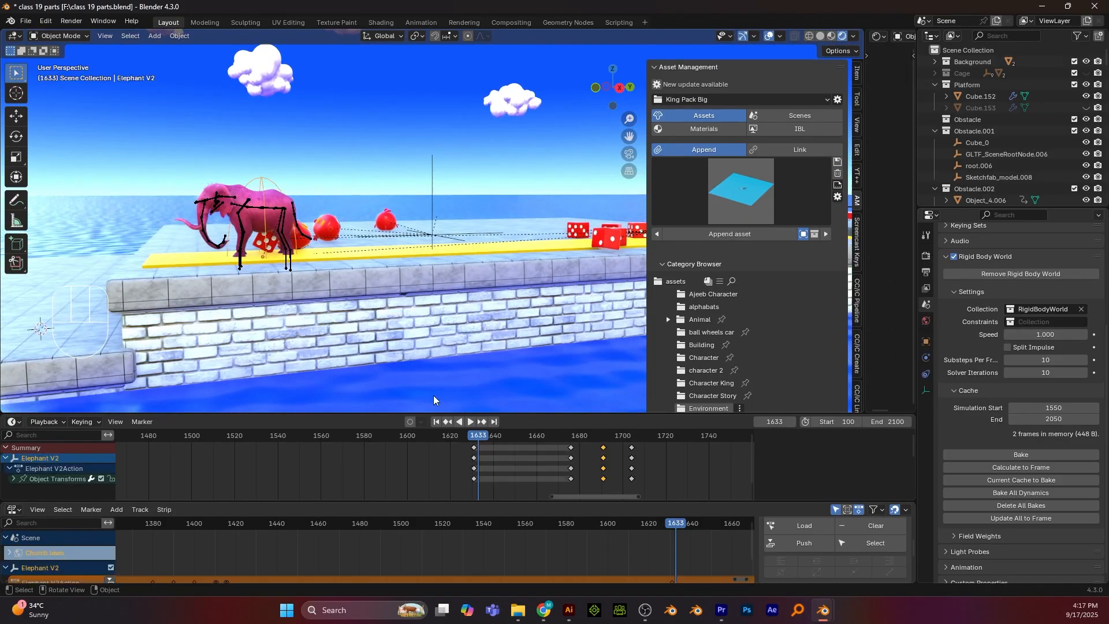
{"action": "scroll", "coordinate": [480, 460], "scroll_direction": "down", "scroll_amount": 1}
{"action": "middle_click_drag", "start_coordinate": [484, 462], "coordinate": [344, 477], "text": "shift"}
{"action": "left_click", "coordinate": [340, 438]}
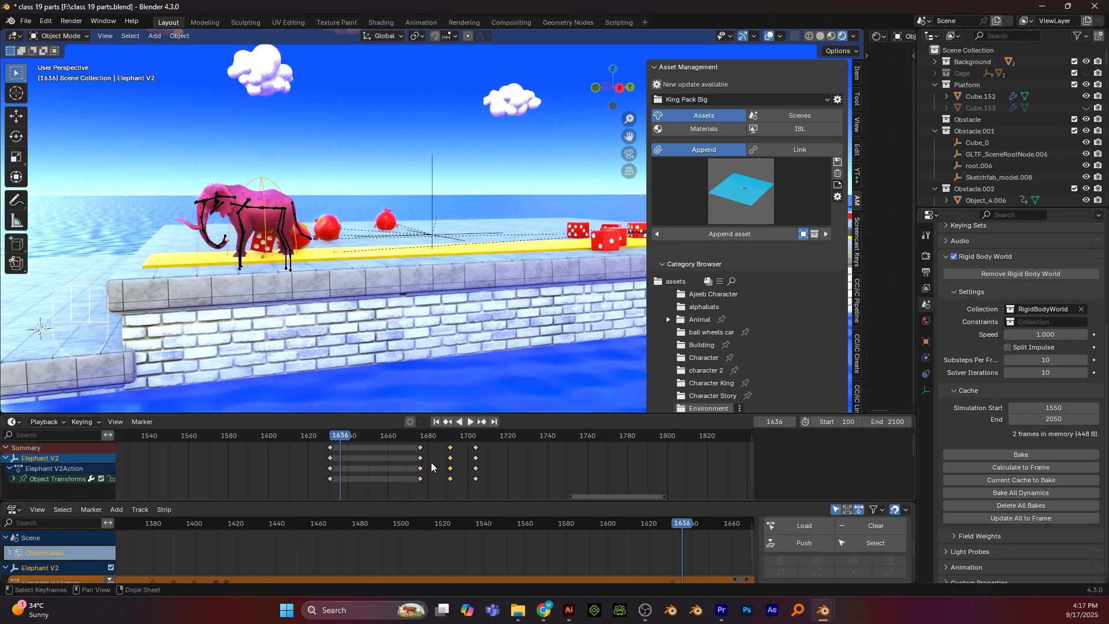
{"action": "left_click_drag", "start_coordinate": [437, 460], "coordinate": [438, 460]}
{"action": "key", "text": "Delete"}
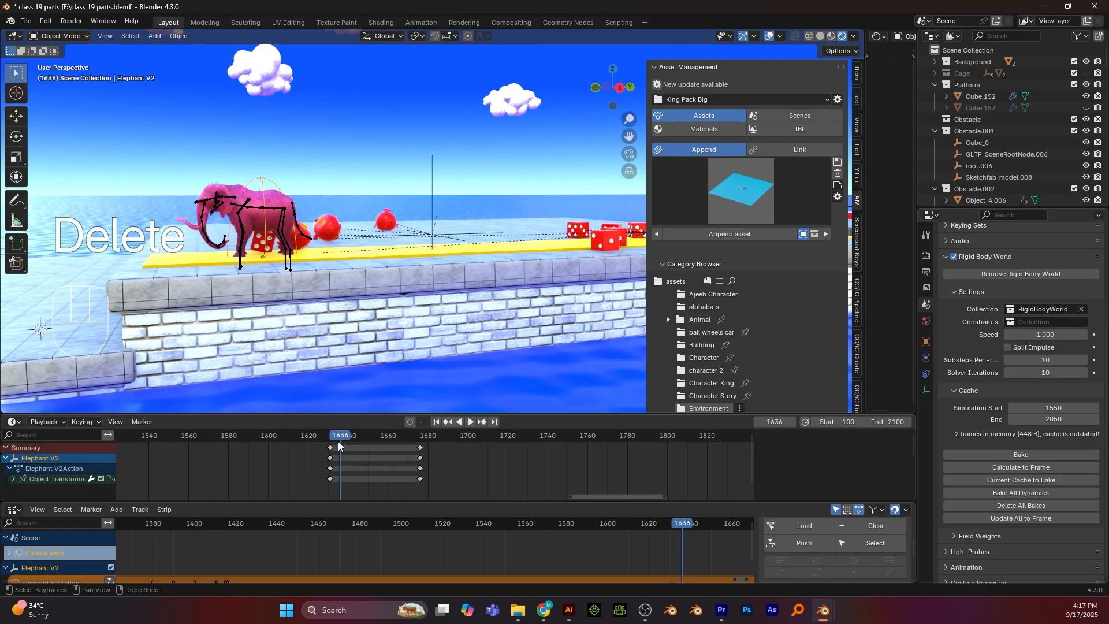
At frame 1700, move the elephant down onto the lower platform, about -6.2 m in Y and -1.57 m in Z, and keyframe it
{"action": "left_click_drag", "start_coordinate": [361, 440], "coordinate": [468, 438]}
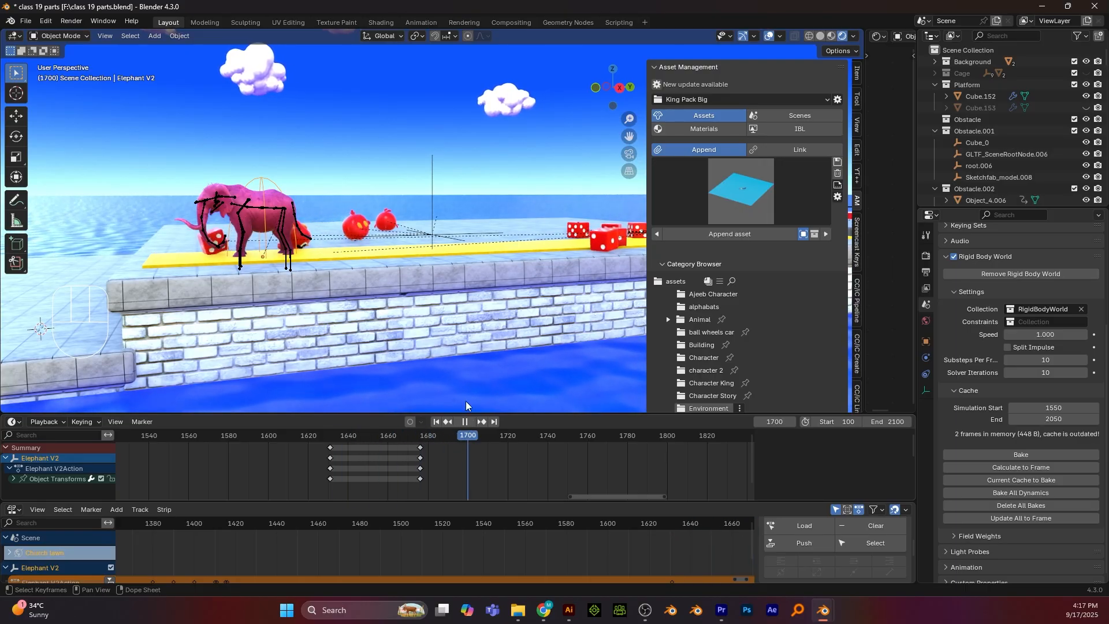
{"action": "key", "text": "KP_3"}
{"action": "middle_click_drag", "start_coordinate": [306, 260], "coordinate": [412, 257], "text": "shift"}
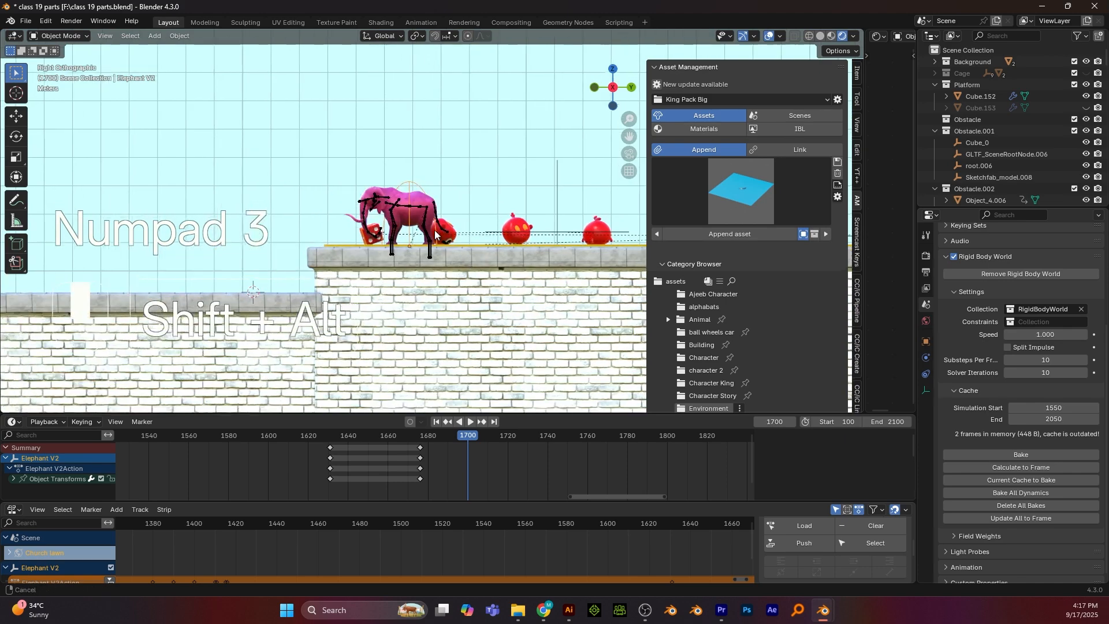
{"action": "scroll", "coordinate": [412, 256], "scroll_direction": "up", "scroll_amount": 1}
{"action": "scroll", "coordinate": [412, 260], "scroll_direction": "up", "scroll_amount": 1}
{"action": "key", "text": "g"}
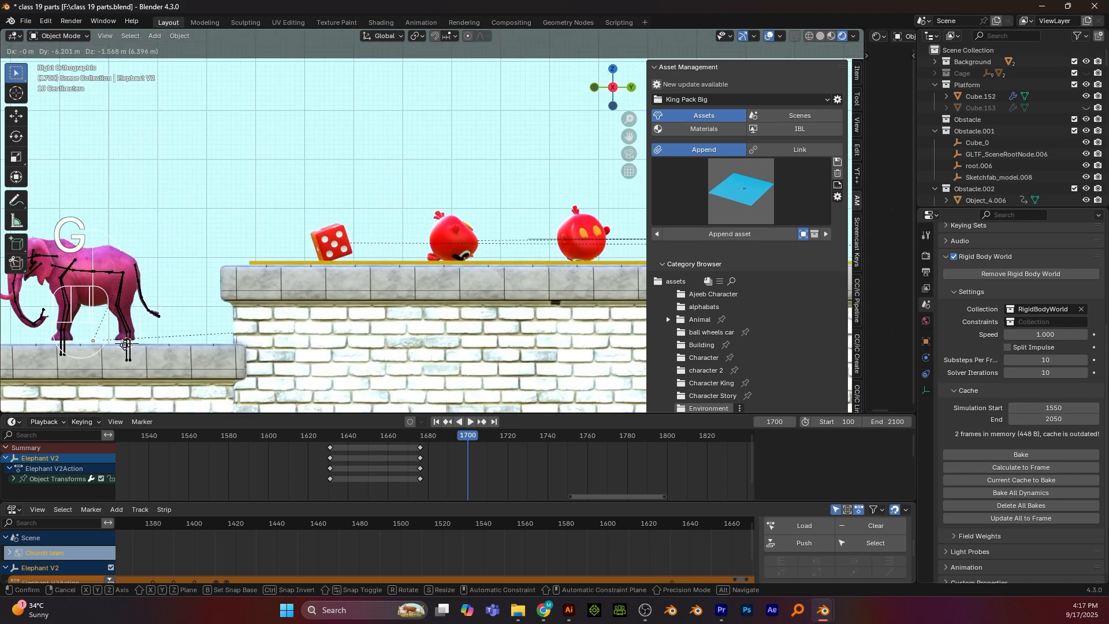
{"action": "left_click", "coordinate": [122, 345]}
{"action": "scroll", "coordinate": [133, 338], "scroll_direction": "down", "scroll_amount": 2}
{"action": "middle_click_drag", "start_coordinate": [196, 303], "coordinate": [571, 217], "text": "shift"}
{"action": "scroll", "coordinate": [330, 303], "scroll_direction": "up", "scroll_amount": 2}
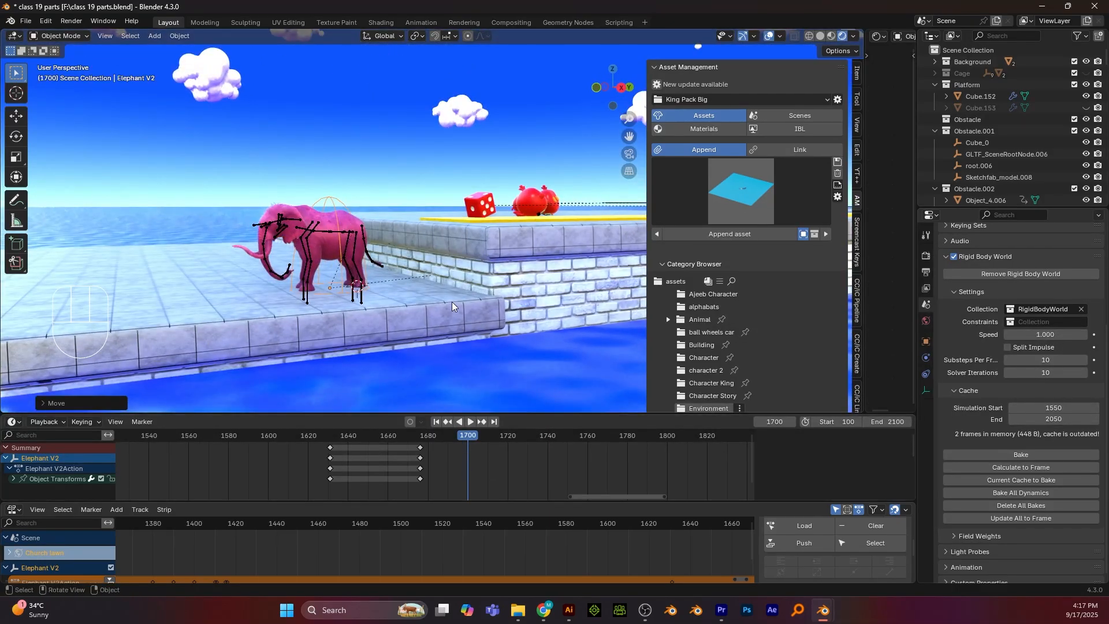
At frame 1687, raise the elephant high above the upper platform's edge, insert a keyframe, and play back the jump
{"action": "left_click_drag", "start_coordinate": [459, 438], "coordinate": [419, 442]}
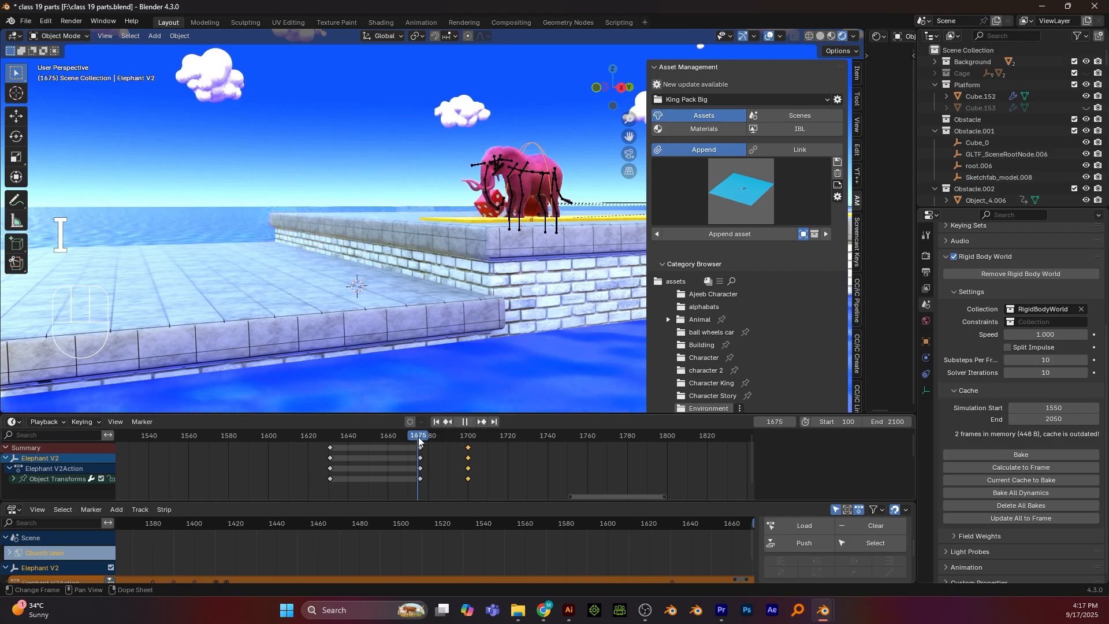
{"action": "key", "text": "KP_3"}
{"action": "key", "text": "space"}
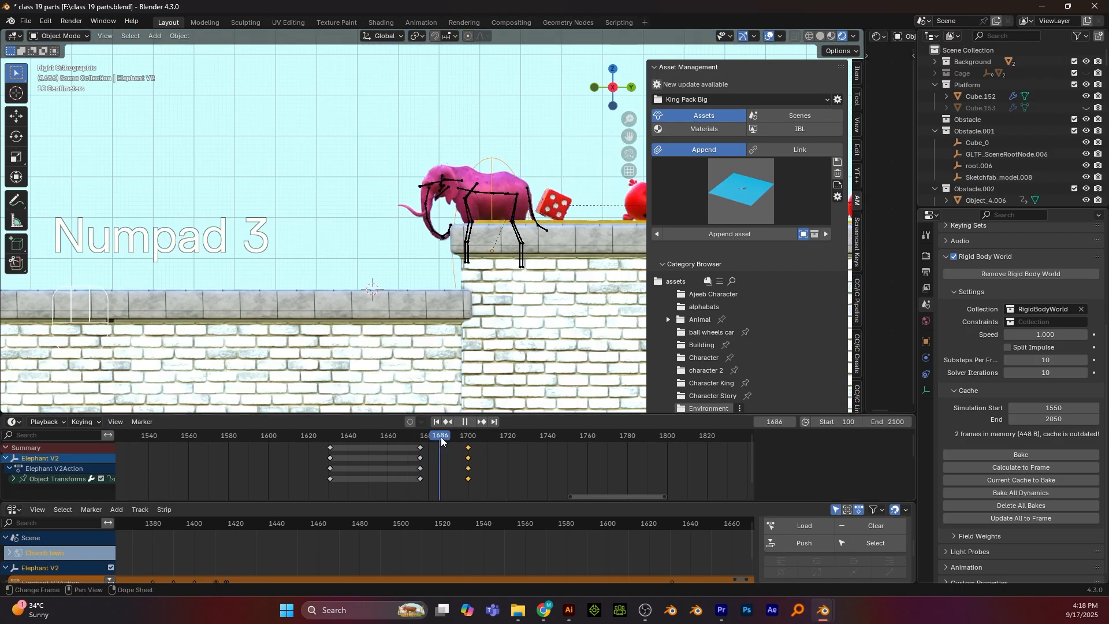
{"action": "key", "text": "space"}
{"action": "key", "text": "g"}
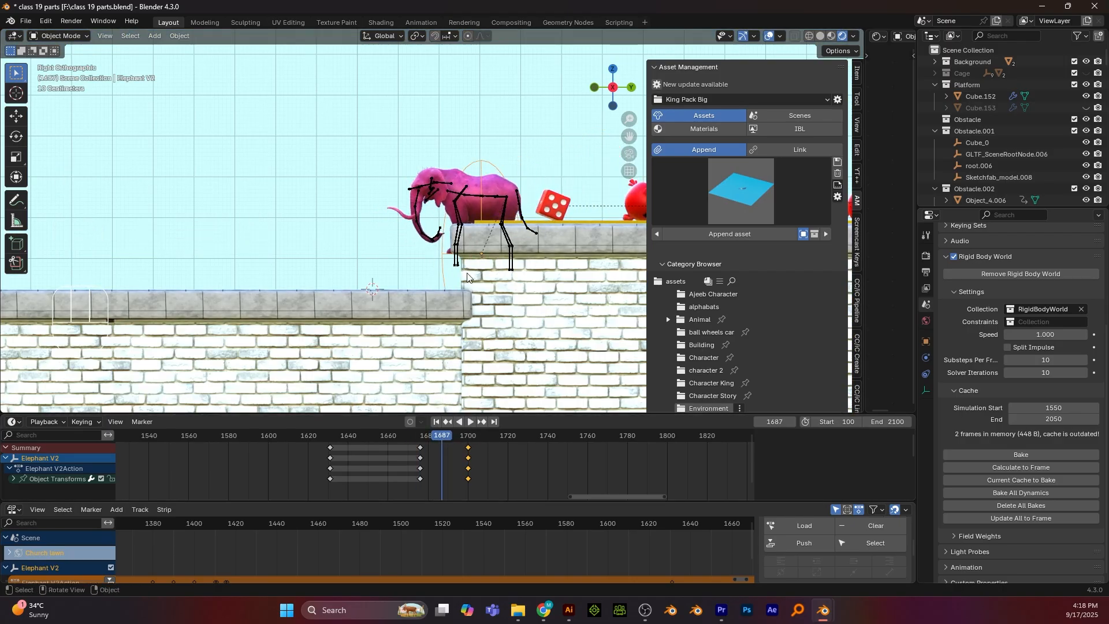
{"action": "left_click", "coordinate": [418, 184]}
{"action": "key", "text": "i"}
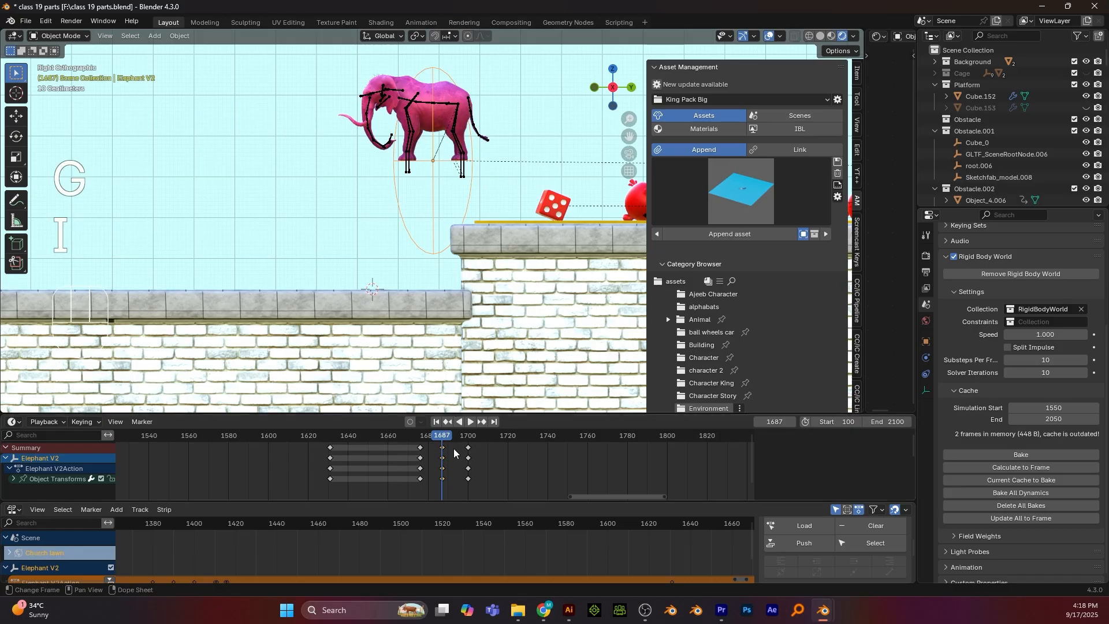
{"action": "key", "text": "space"}
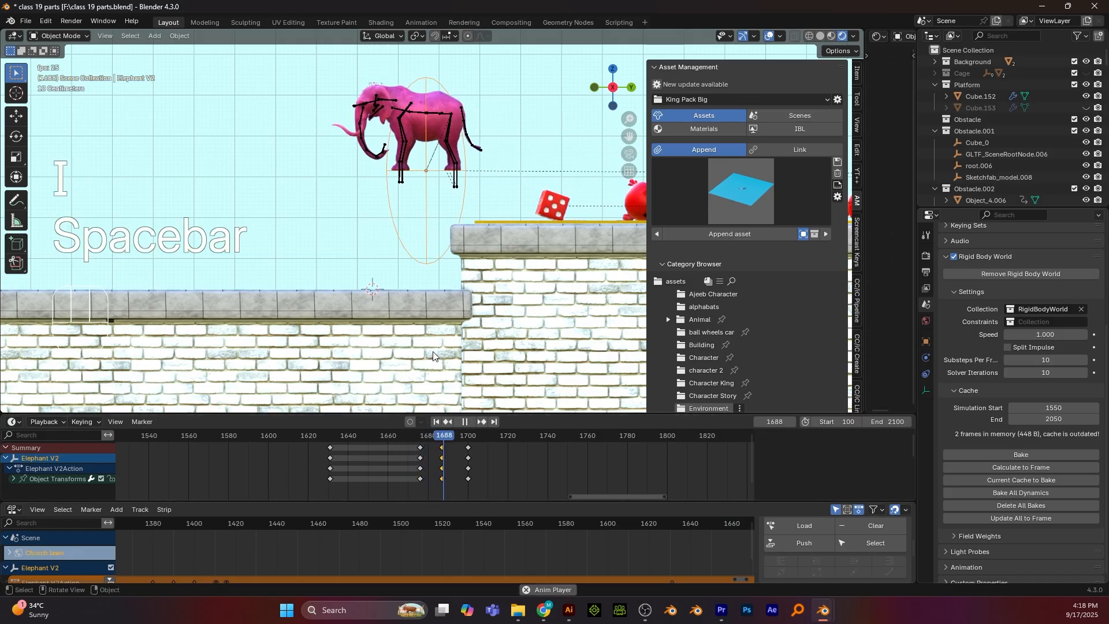
{"action": "key", "text": "space"}
At frame 1691, reposition the elephant along its jump arc in the right orthographic view and insert a keyframe
{"action": "middle_click_drag", "start_coordinate": [446, 241], "coordinate": [498, 249], "text": "alt"}
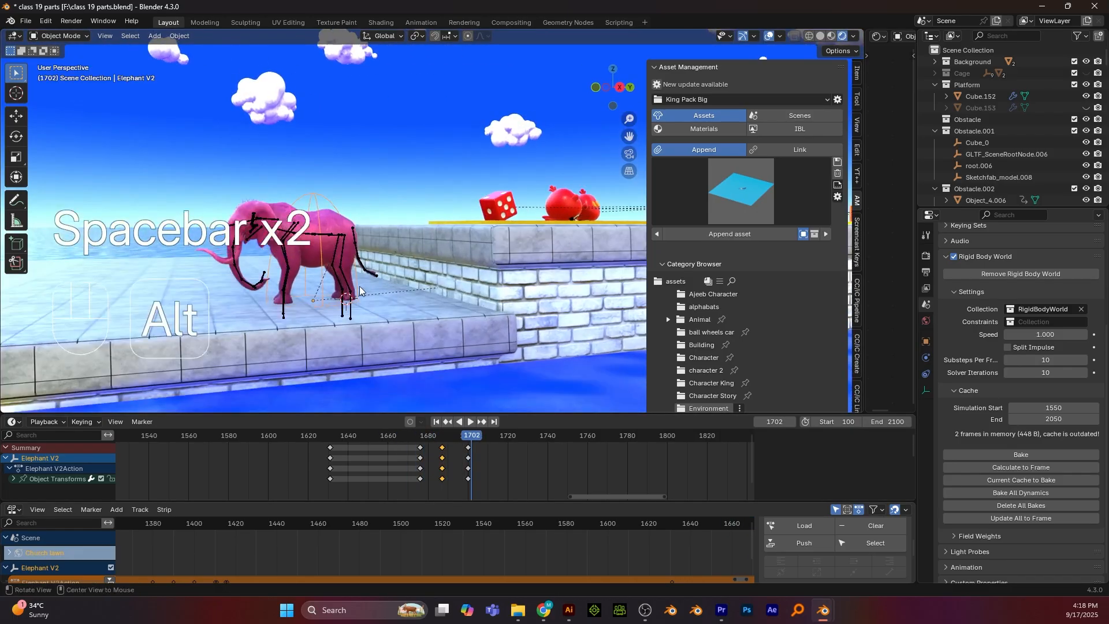
{"action": "scroll", "coordinate": [465, 480], "scroll_direction": "up", "scroll_amount": 5}
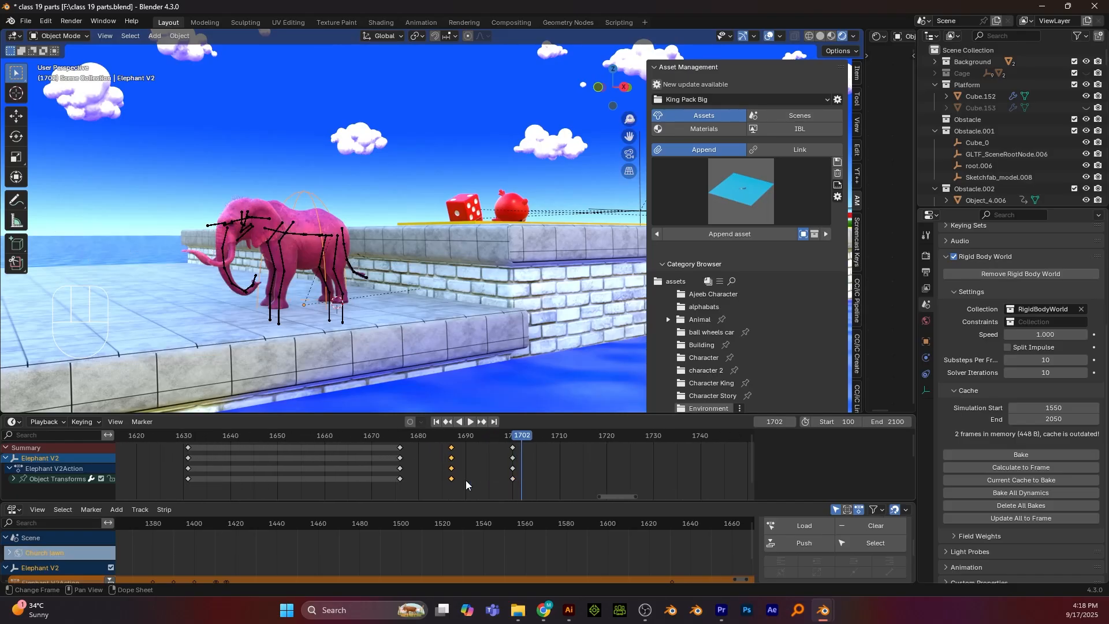
{"action": "left_click", "coordinate": [479, 437]}
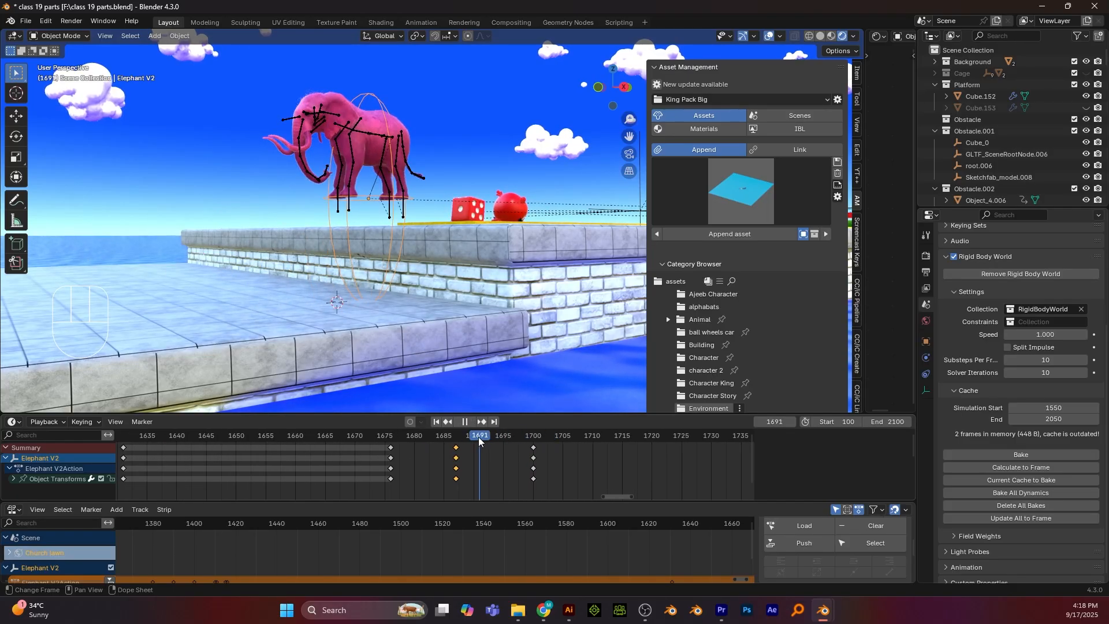
{"action": "key", "text": "KP_3"}
{"action": "key", "text": "g"}
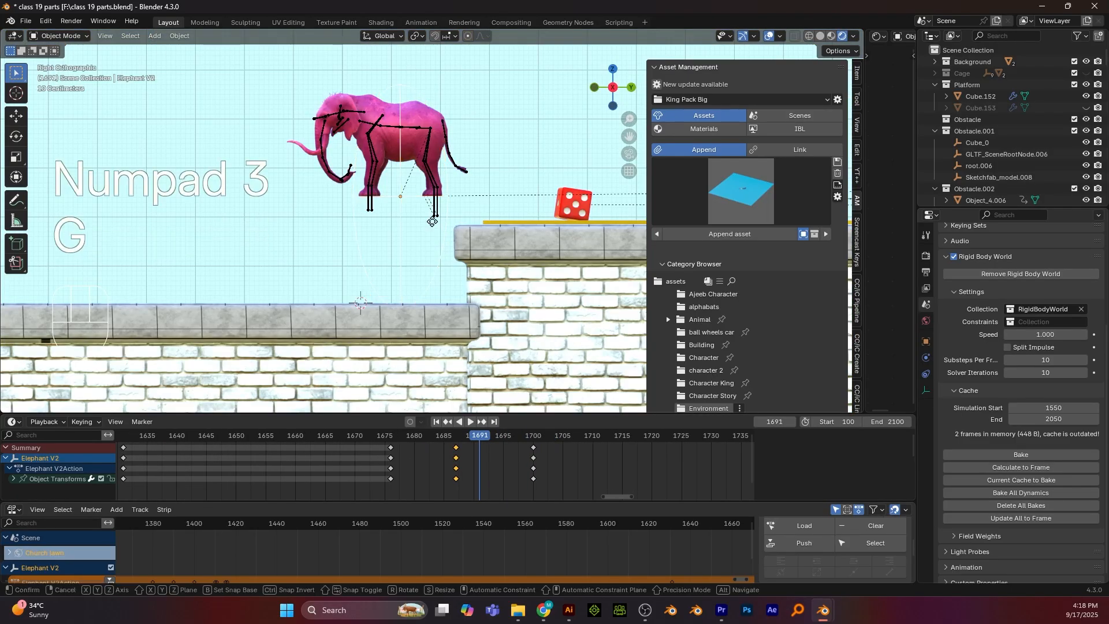
{"action": "left_click", "coordinate": [402, 229]}
{"action": "key", "text": "i"}
Play back the elephant's jump onto the lower platform from several angles to check its timing
{"action": "key", "text": "space"}
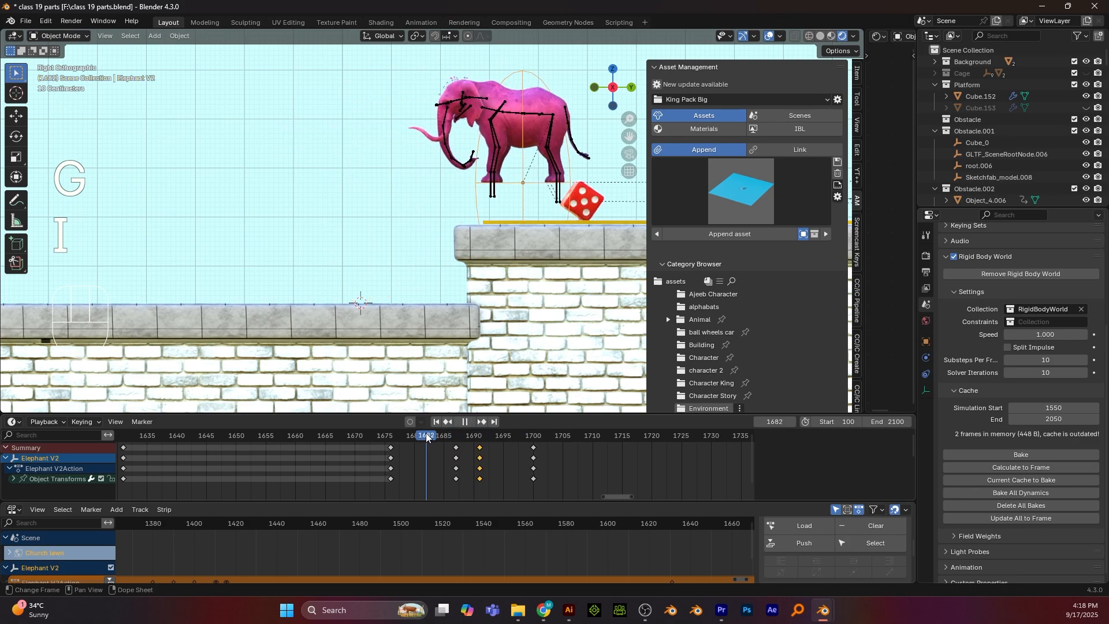
{"action": "key", "text": "space"}
{"action": "left_click_drag", "start_coordinate": [327, 234], "coordinate": [385, 238], "text": "alt"}
{"action": "left_click_drag", "start_coordinate": [539, 440], "coordinate": [408, 441]}
{"action": "key", "text": "space"}
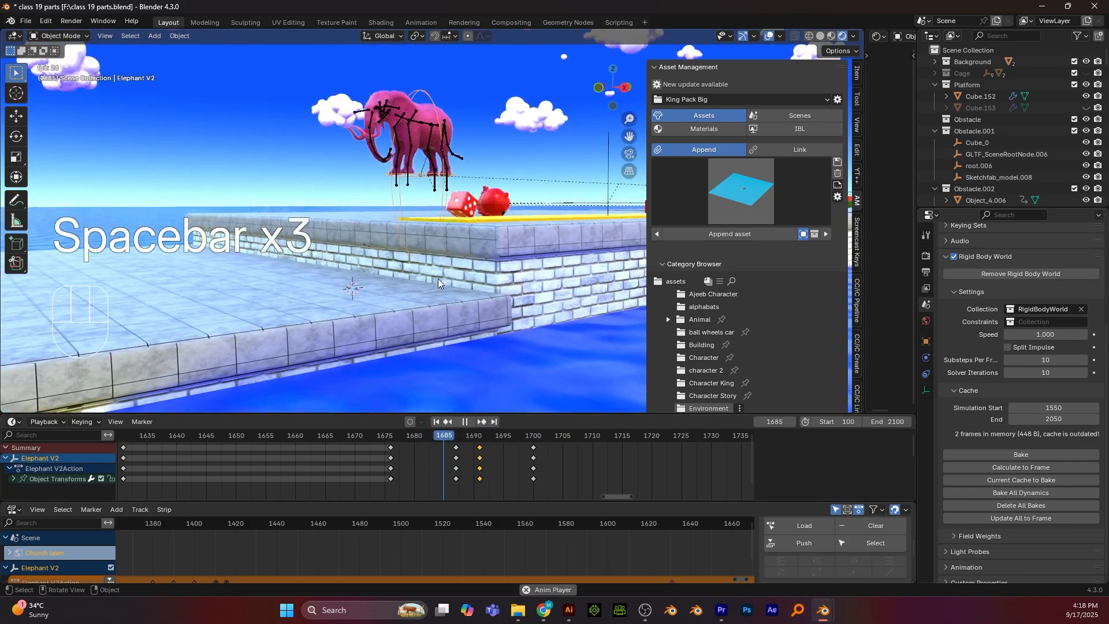
{"action": "key", "text": "space"}
{"action": "left_click_drag", "start_coordinate": [443, 279], "coordinate": [520, 272], "text": "alt"}
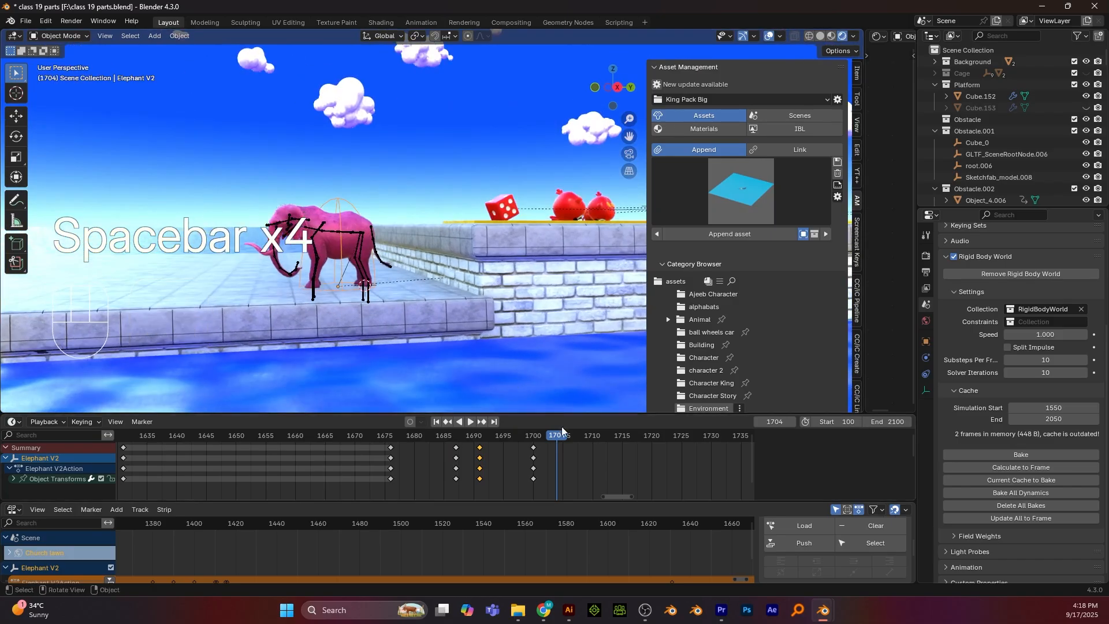
{"action": "left_click_drag", "start_coordinate": [558, 437], "coordinate": [401, 439]}
{"action": "key", "text": "space"}
Scale the three jump keyframes after frame 1676 to about 0.587 around frame 1678, and play back the jump
{"action": "left_click_drag", "start_coordinate": [548, 486], "coordinate": [430, 444]}
{"action": "key", "text": "s"}
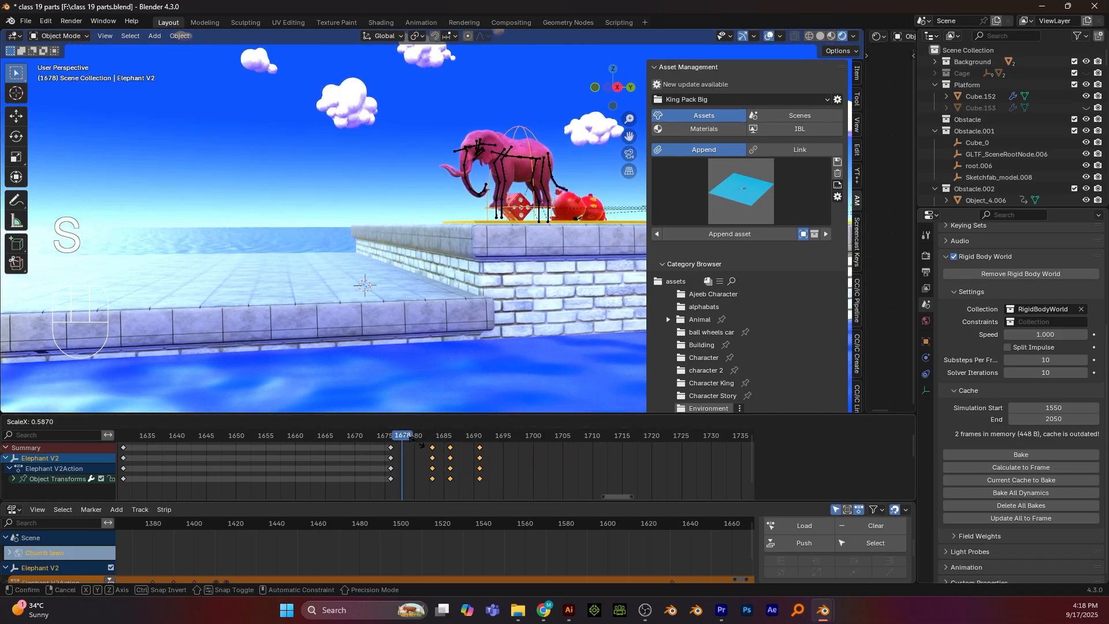
{"action": "left_click", "coordinate": [422, 446]}
{"action": "key", "text": "space"}
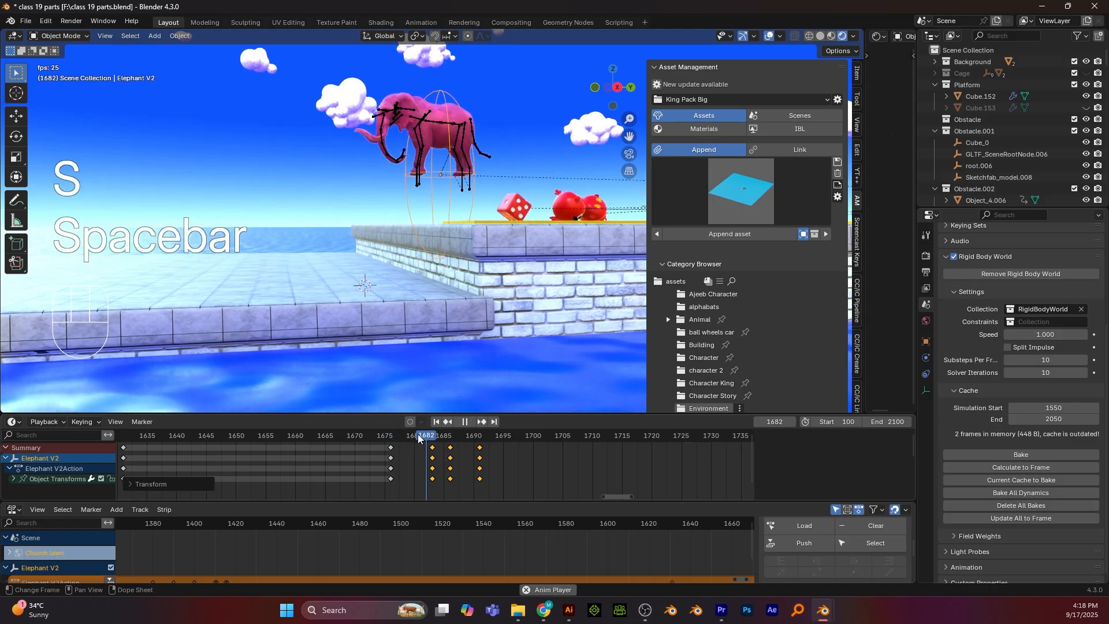
{"action": "key", "text": "space"}
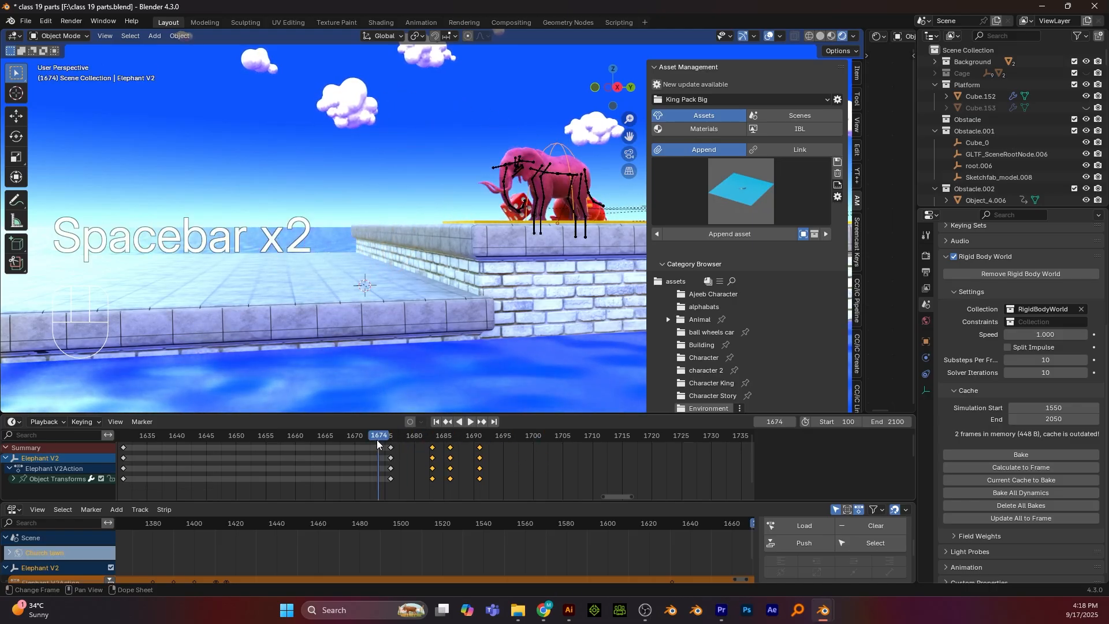
{"action": "key", "text": "space"}
{"action": "key", "text": "space"}
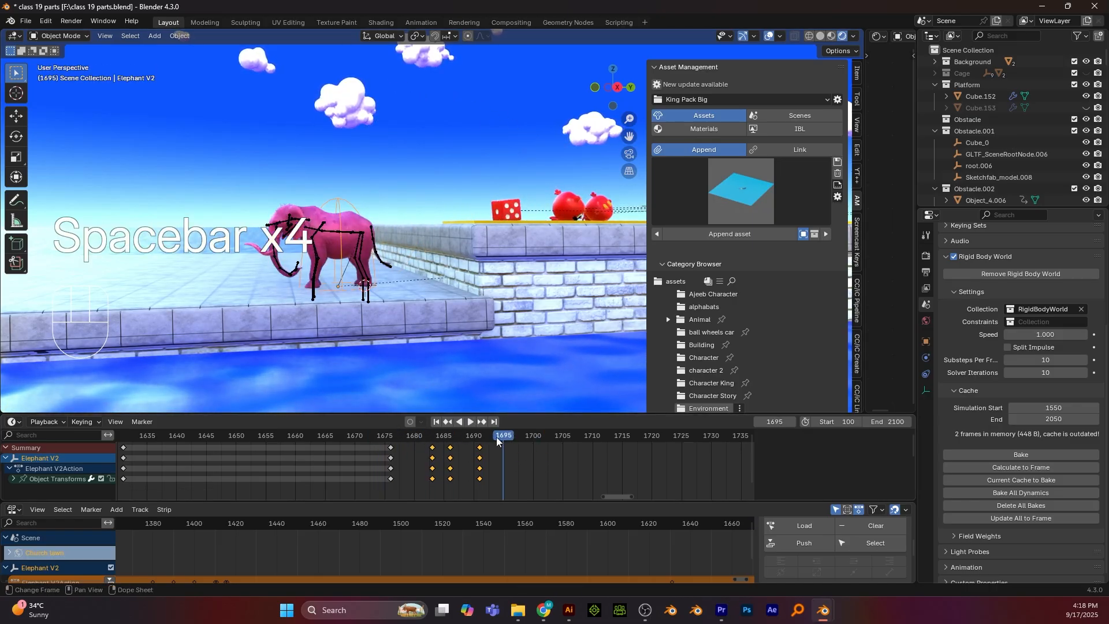
{"action": "key", "text": "space"}
{"action": "key", "text": "space"}
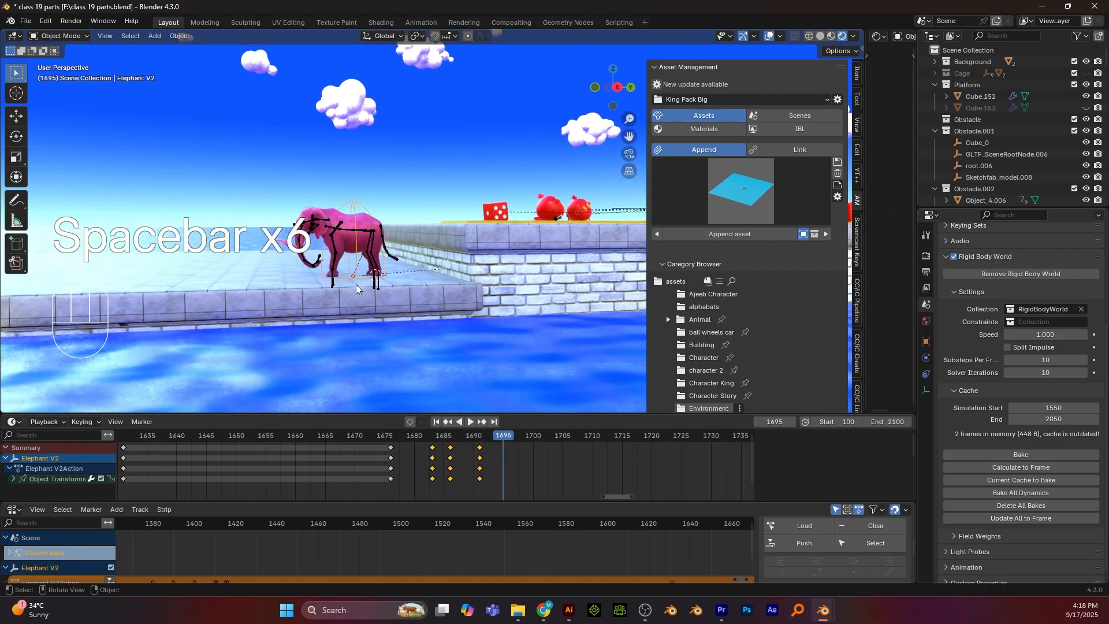
Go to frame 1691, where the elephant lands, select its Hips armature, and add a new NLA track
{"action": "key", "text": "KP_3"}
{"action": "left_click_drag", "start_coordinate": [289, 202], "coordinate": [445, 268], "text": "alt+shift"}
{"action": "left_click_drag", "start_coordinate": [265, 312], "coordinate": [320, 334], "text": "alt+shift"}
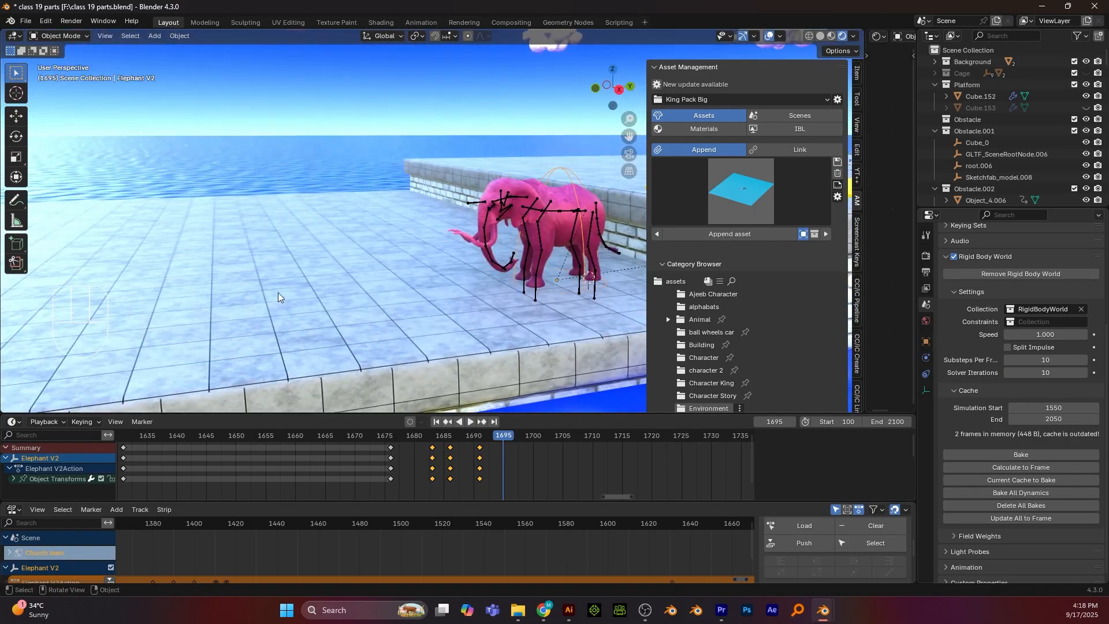
{"action": "left_click", "coordinate": [561, 196]}
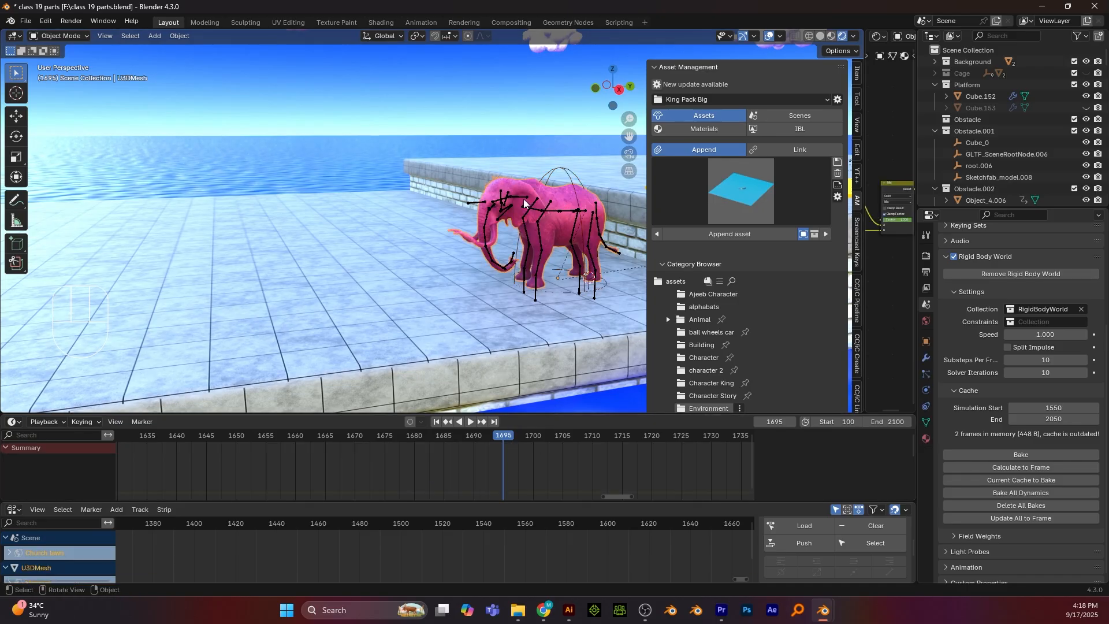
{"action": "left_click", "coordinate": [558, 171]}
{"action": "scroll", "coordinate": [505, 469], "scroll_direction": "down", "scroll_amount": 1}
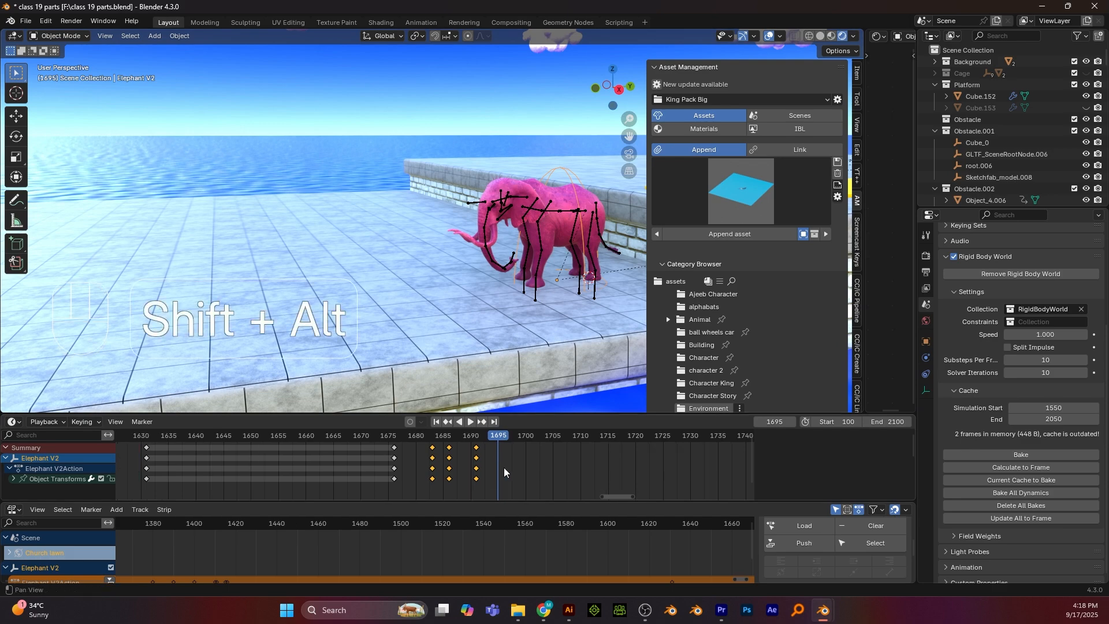
{"action": "left_click_drag", "start_coordinate": [504, 469], "coordinate": [396, 443], "text": "alt+shift"}
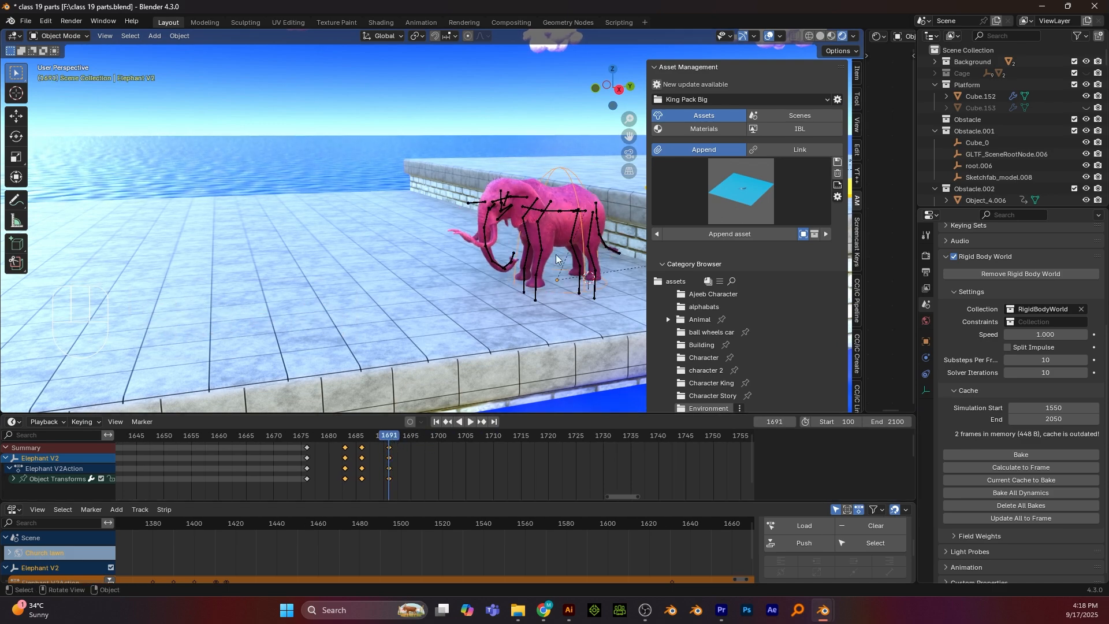
{"action": "left_click", "coordinate": [546, 214]}
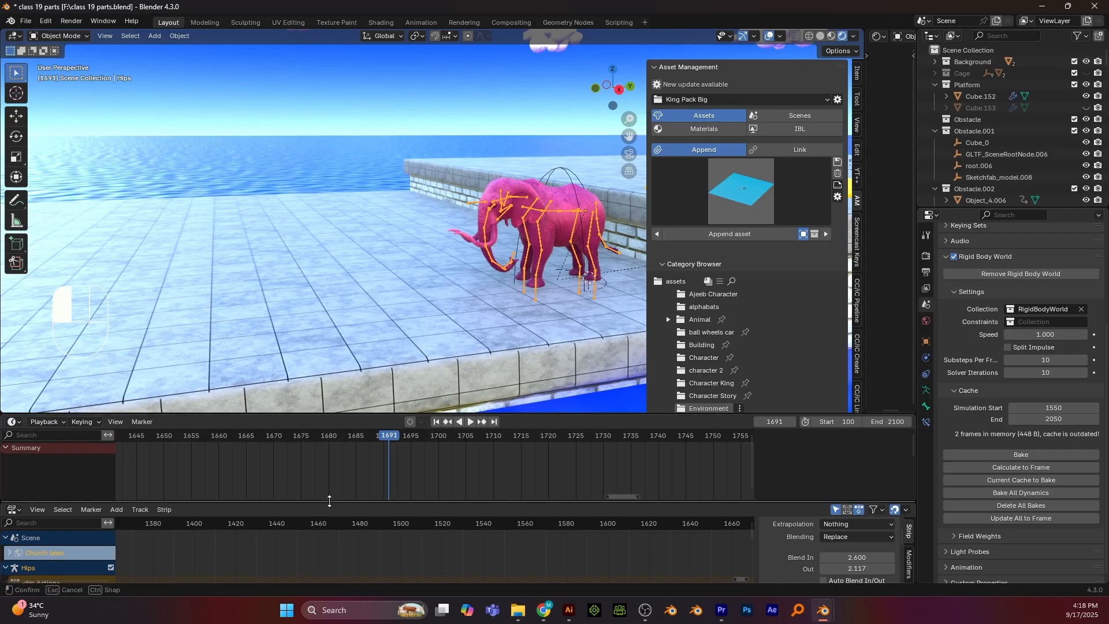
{"action": "left_click_drag", "start_coordinate": [328, 501], "coordinate": [173, 433]}
{"action": "key", "text": "shift+a"}
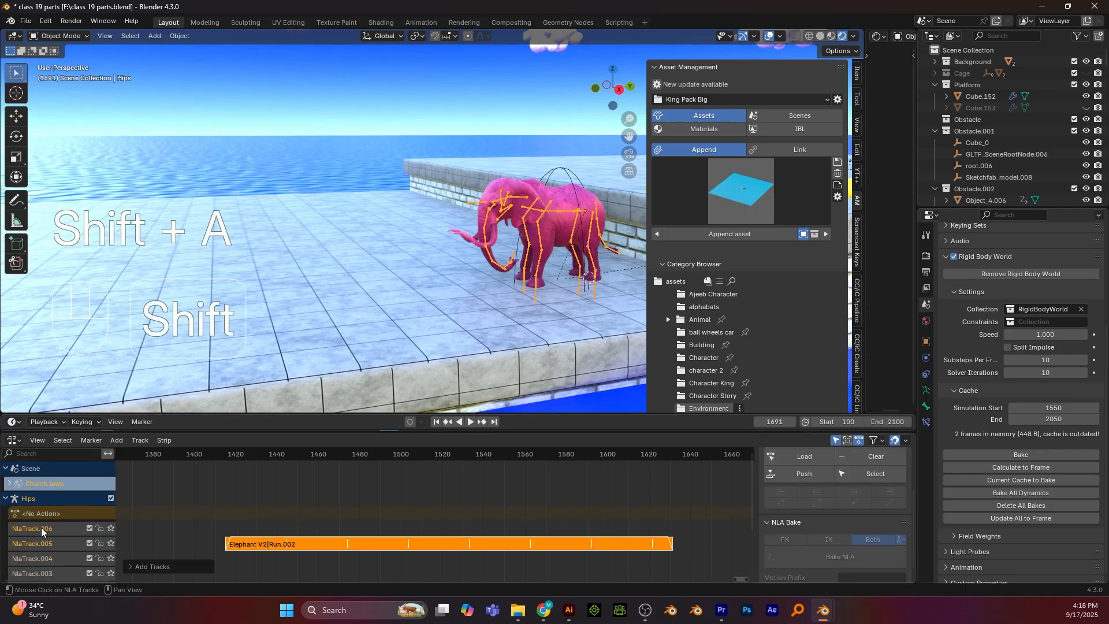
Add the Elephant V2 Run action as a strip on the new NLA track at frame 1691
{"action": "key", "text": "shift+a"}
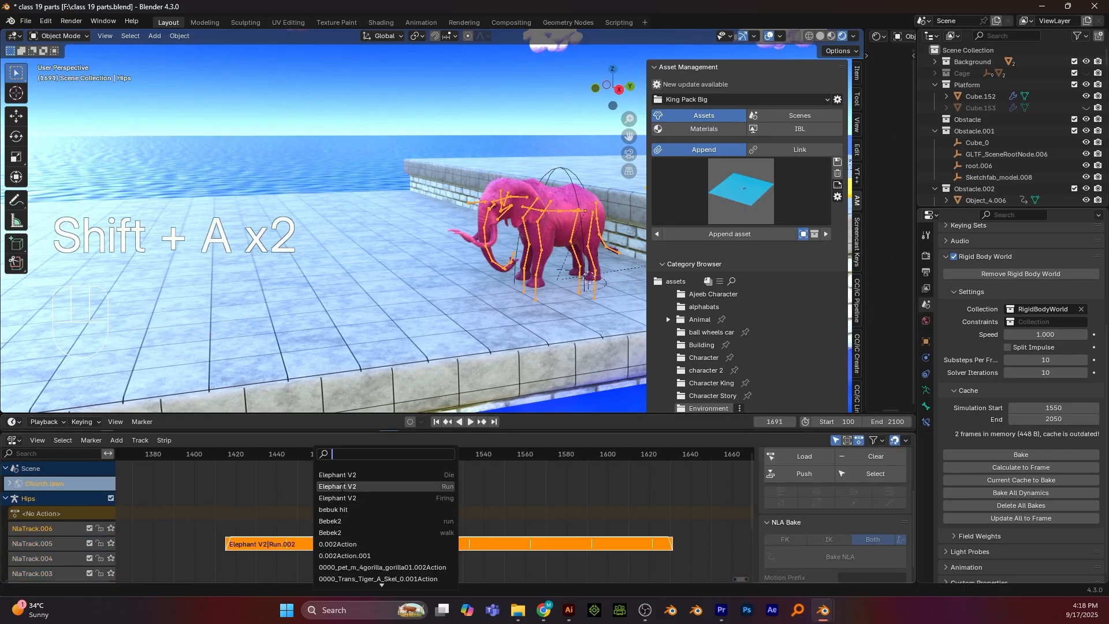
{"action": "type", "text": "el"}
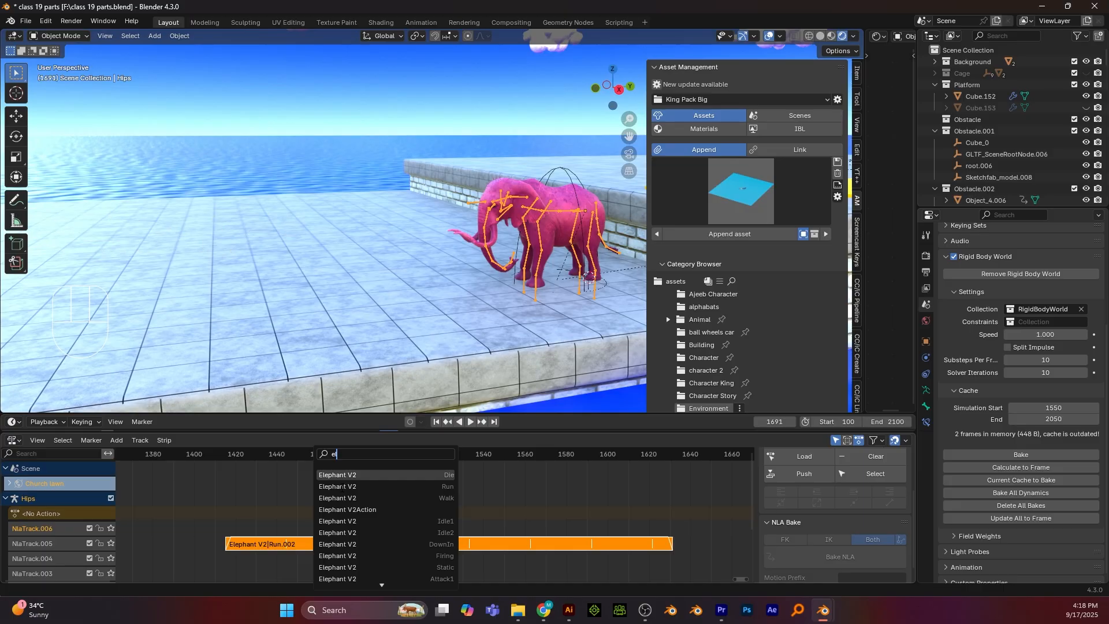
{"action": "left_click", "coordinate": [344, 488]}
Set the new Run strip's extrapolation to Nothing and play back the landing from just before frame 1691
{"action": "scroll", "coordinate": [346, 518], "scroll_direction": "down", "scroll_amount": 10}
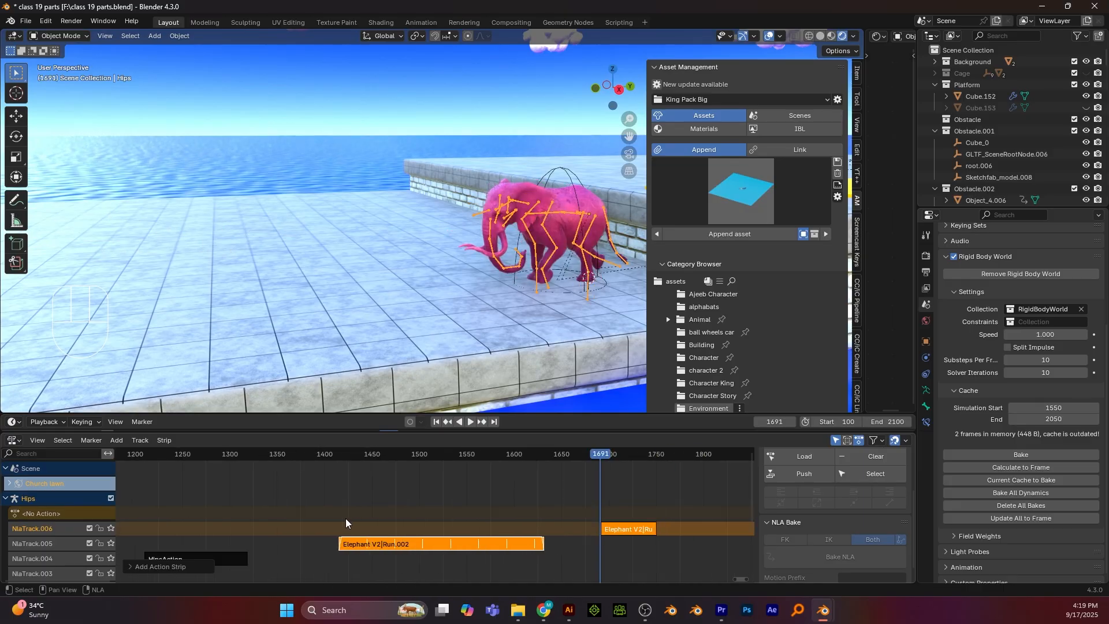
{"action": "middle_click_drag", "start_coordinate": [484, 513], "coordinate": [306, 510], "text": "alt+shift"}
{"action": "scroll", "coordinate": [495, 517], "scroll_direction": "up", "scroll_amount": 4}
{"action": "middle_click_drag", "start_coordinate": [584, 519], "coordinate": [511, 529]}
{"action": "scroll", "coordinate": [428, 531], "scroll_direction": "up", "scroll_amount": 3}
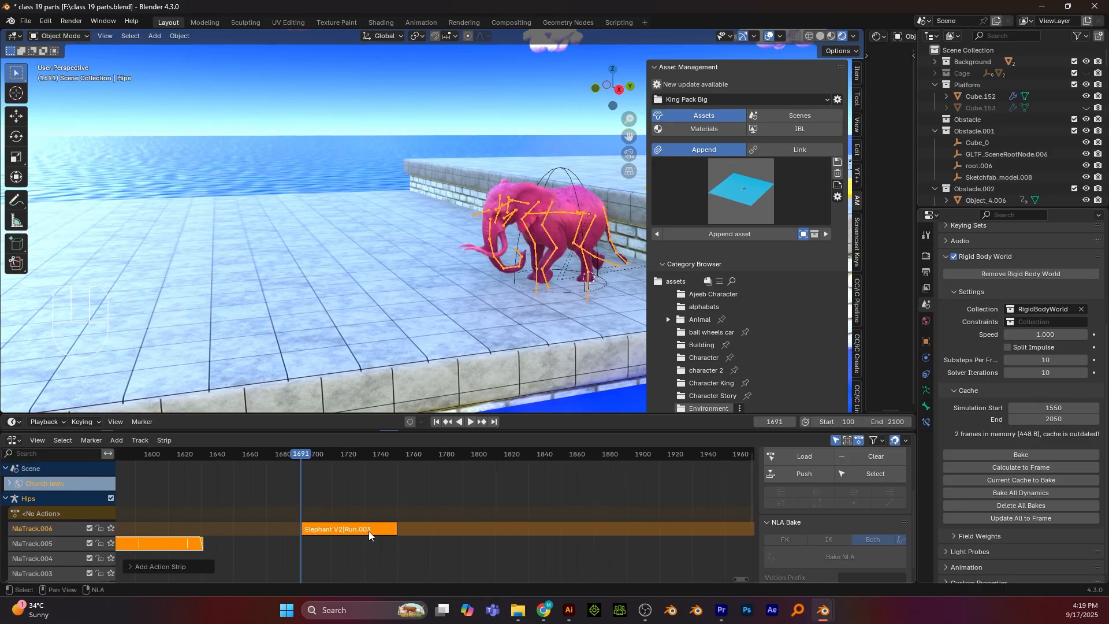
{"action": "left_click", "coordinate": [368, 532]}
{"action": "mouse_move", "coordinate": [847, 490]}
{"action": "left_mouse_down"}
{"action": "mouse_move", "coordinate": [872, 490]}
{"action": "mouse_move", "coordinate": [857, 498]}
{"action": "left_mouse_up"}
{"action": "left_click", "coordinate": [849, 453]}
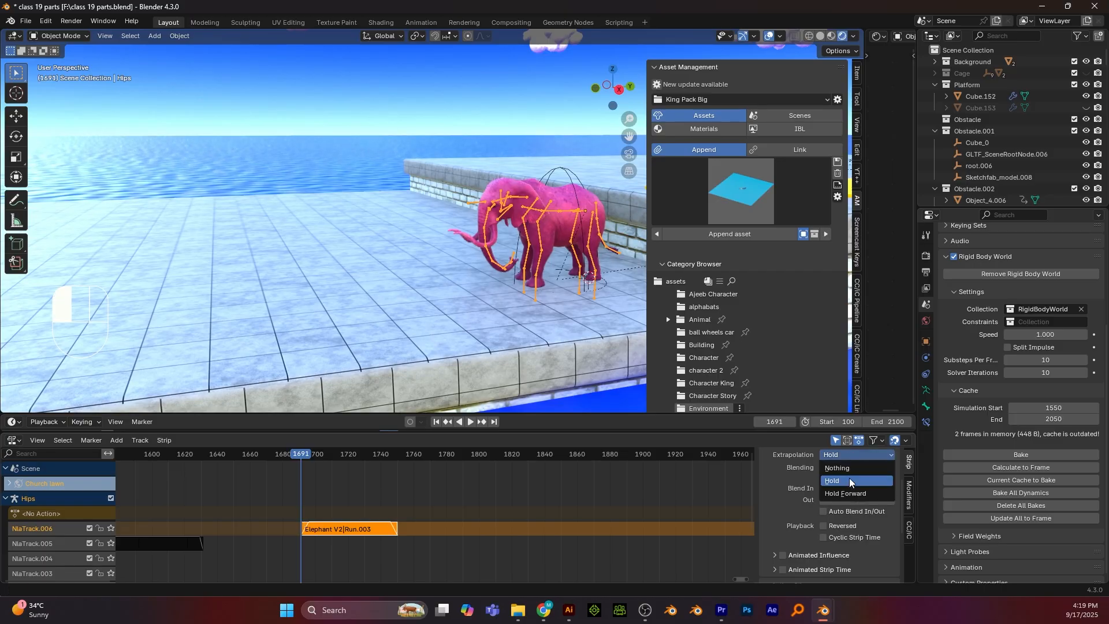
{"action": "left_click", "coordinate": [851, 468]}
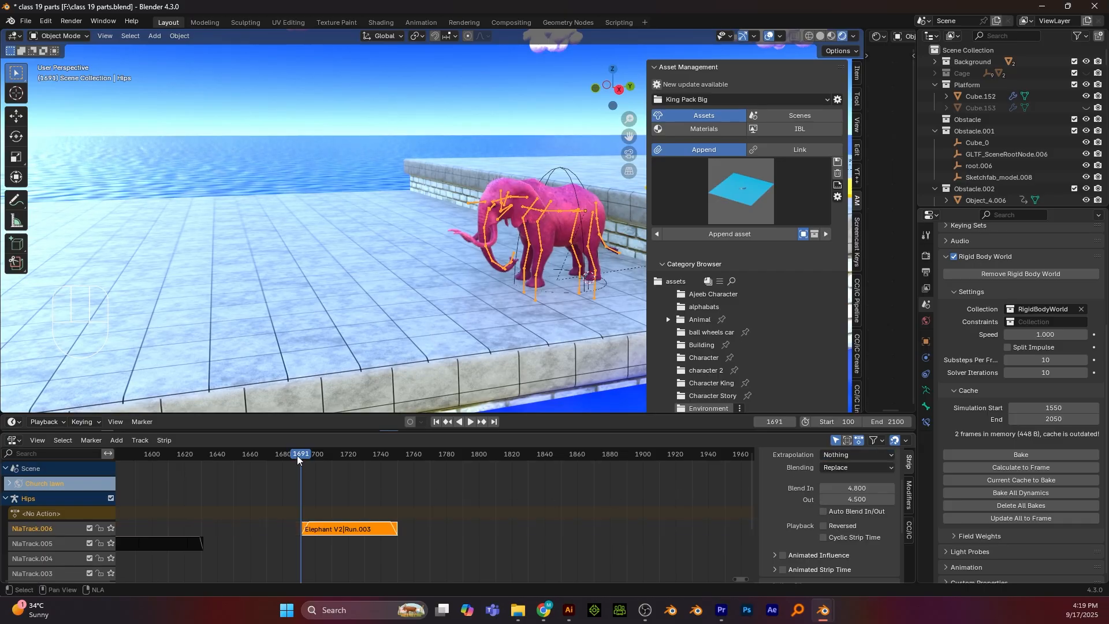
{"action": "mouse_move", "coordinate": [297, 455]}
{"action": "left_mouse_down"}
{"action": "mouse_move", "coordinate": [321, 456]}
{"action": "mouse_move", "coordinate": [296, 456]}
{"action": "left_mouse_up"}
{"action": "key", "text": "space"}
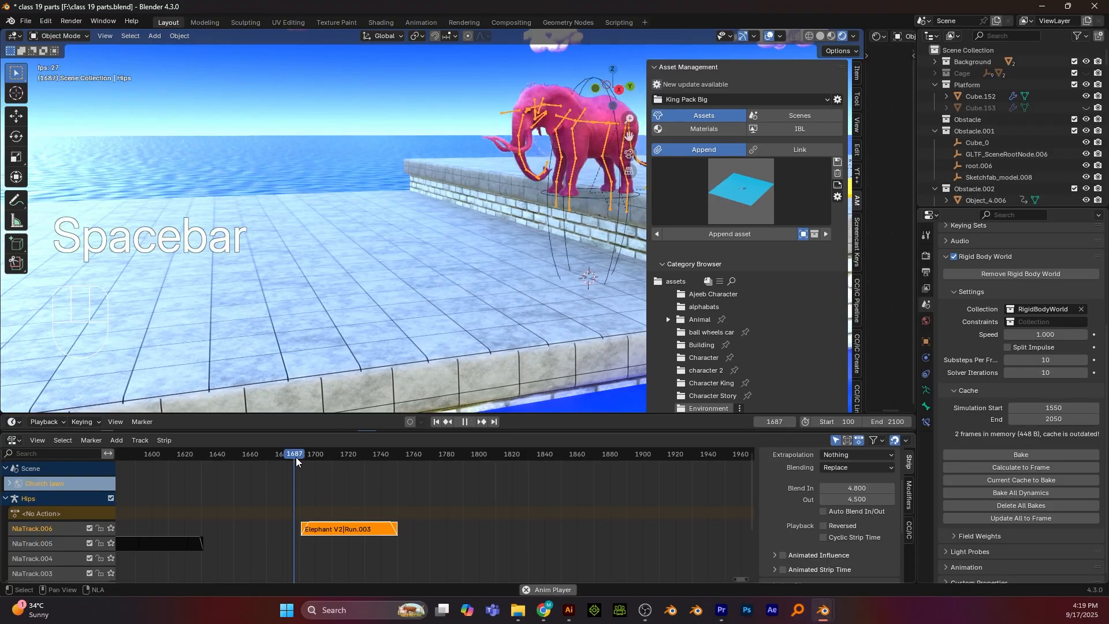
{"action": "key", "text": "space"}
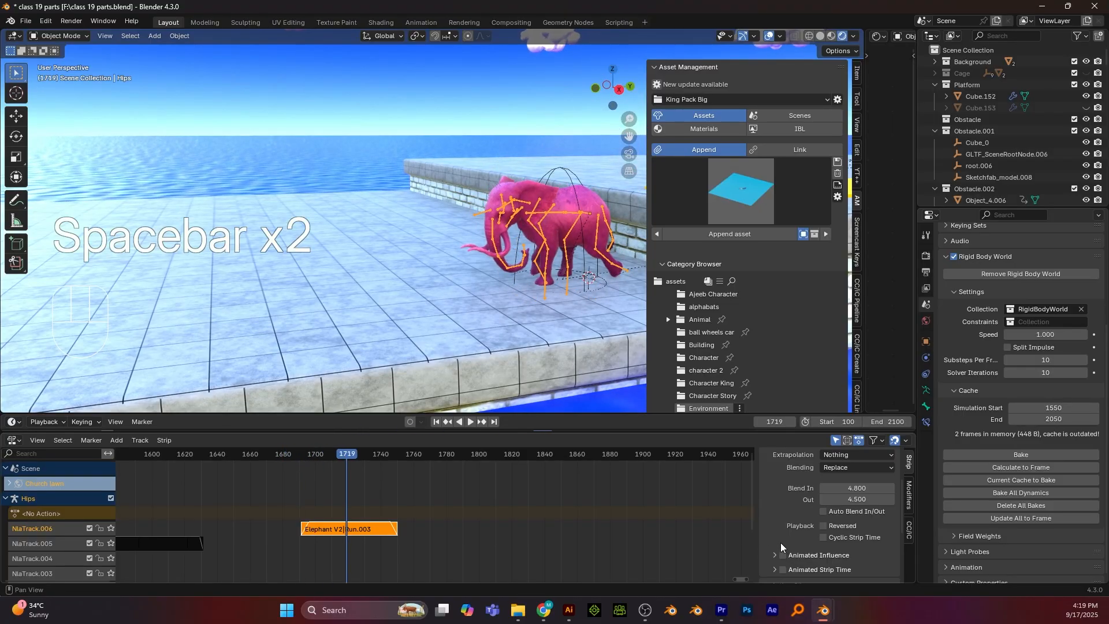
Lower the Run strip's playback scale through 0.8 and 0.7 to 0.6, playing back the run at each speed
{"action": "scroll", "coordinate": [823, 542], "scroll_direction": "down", "scroll_amount": 5}
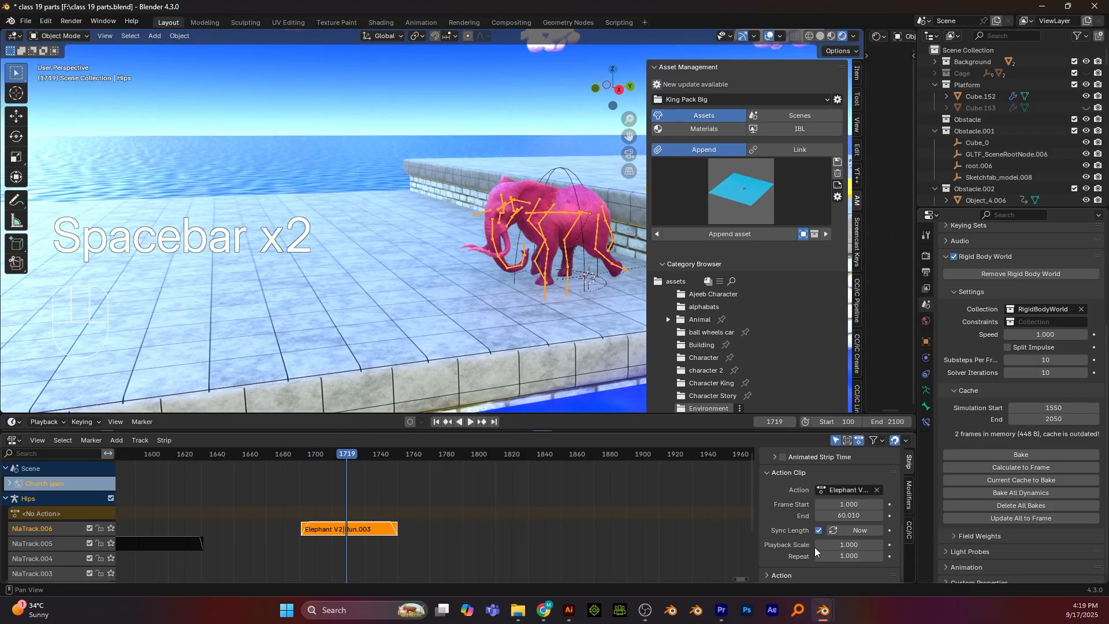
{"action": "left_click", "coordinate": [817, 544]}
{"action": "left_click", "coordinate": [817, 543]}
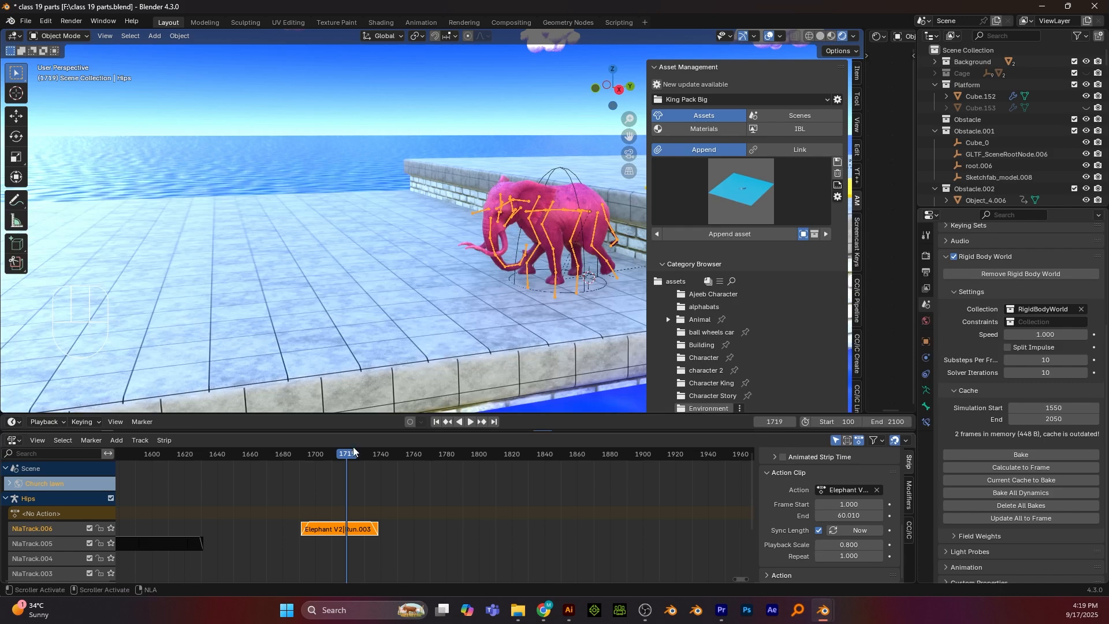
{"action": "key", "text": "space"}
{"action": "key", "text": "space"}
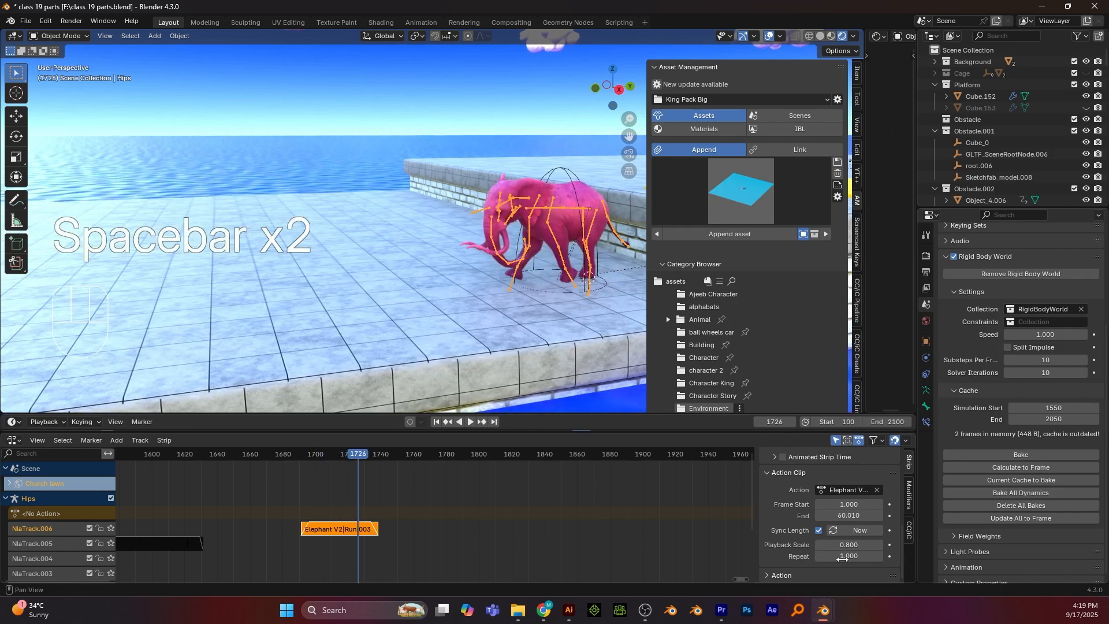
{"action": "left_click", "coordinate": [815, 546]}
{"action": "left_click_drag", "start_coordinate": [340, 455], "coordinate": [306, 453]}
{"action": "key", "text": "space"}
{"action": "key", "text": "space"}
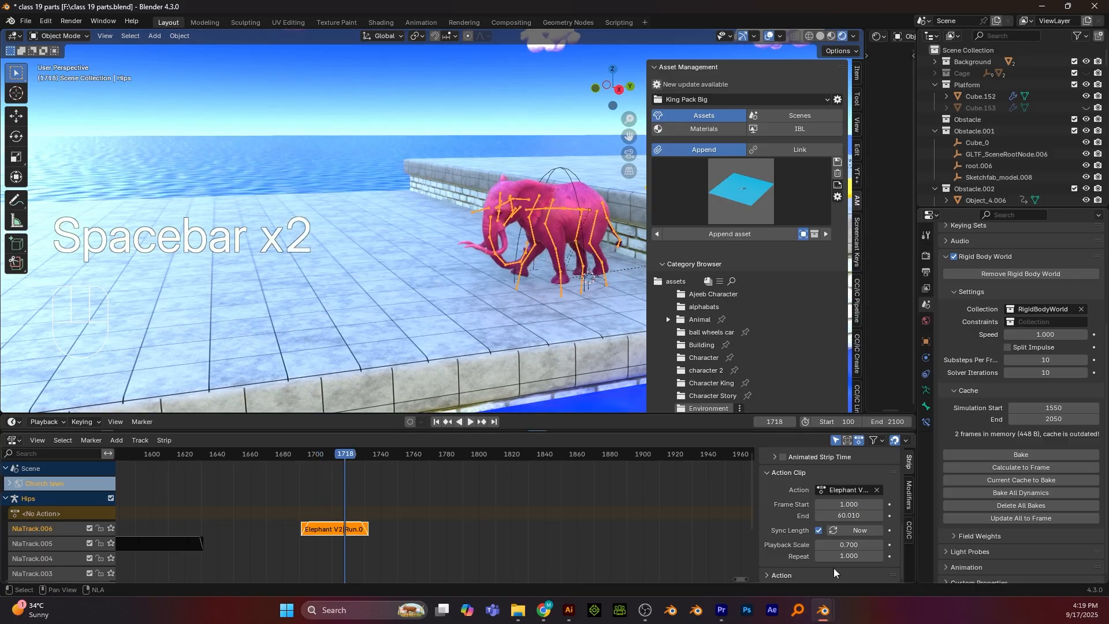
{"action": "left_click", "coordinate": [819, 544]}
{"action": "left_click_drag", "start_coordinate": [335, 455], "coordinate": [293, 454]}
{"action": "key", "text": "space"}
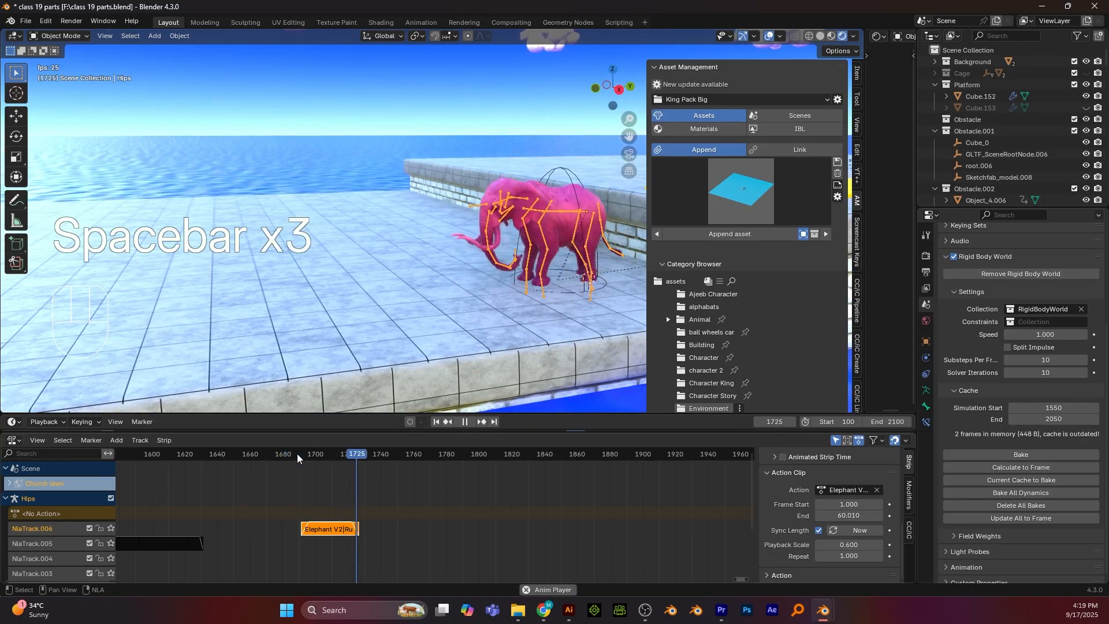
{"action": "key", "text": "space"}
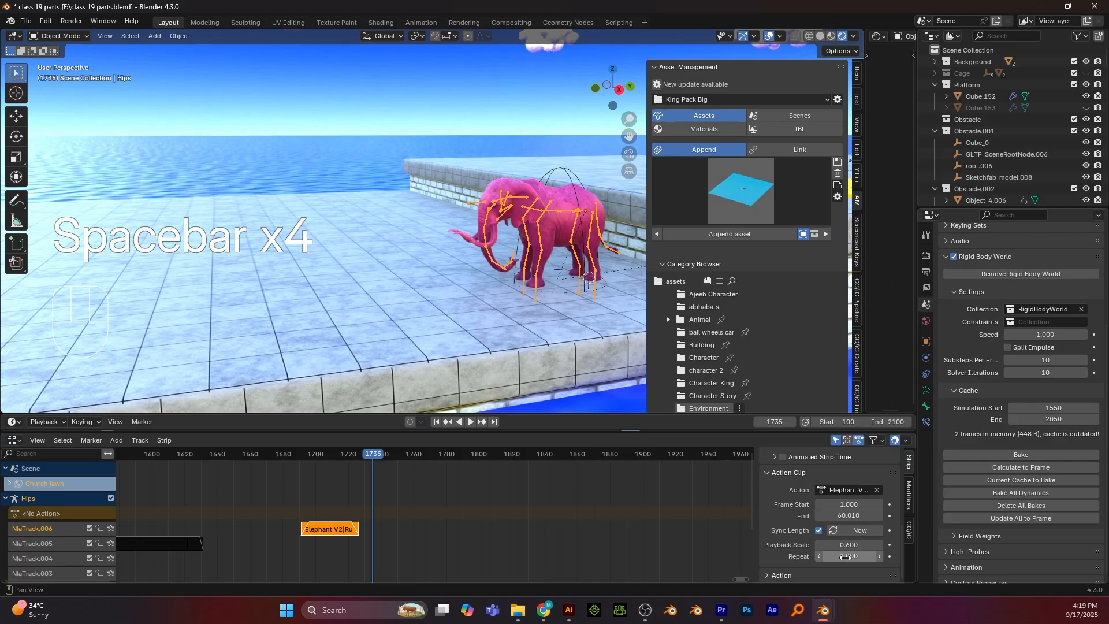
Set the Run strip's repeat to 5.49 and return to frame 1691 with the Hips armature selected
{"action": "left_click_drag", "start_coordinate": [845, 557], "coordinate": [859, 556]}
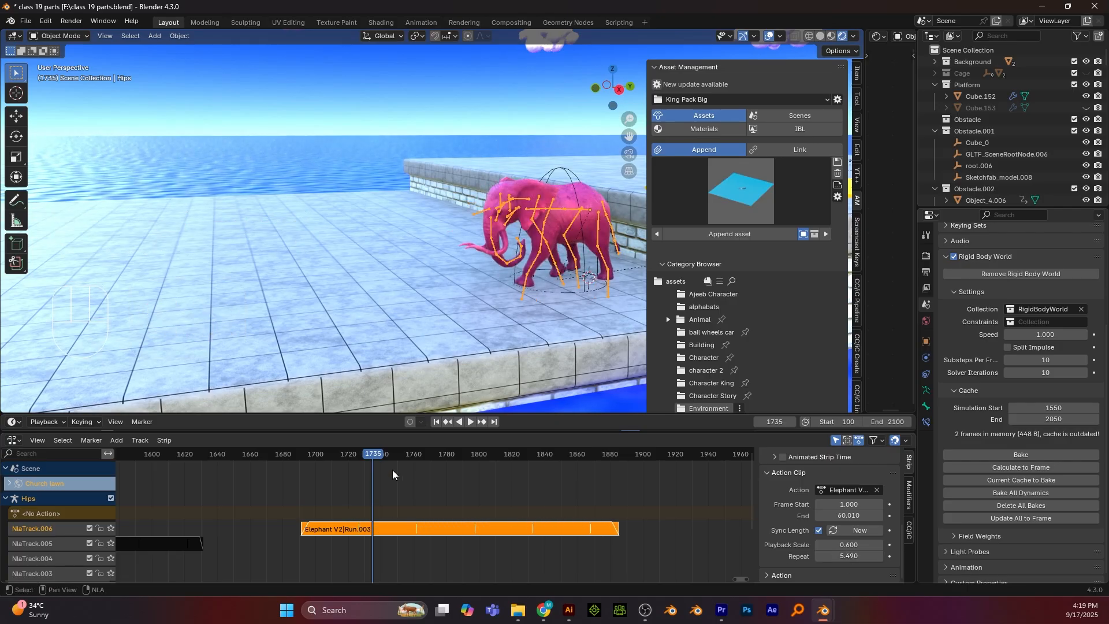
{"action": "left_click_drag", "start_coordinate": [371, 456], "coordinate": [300, 464]}
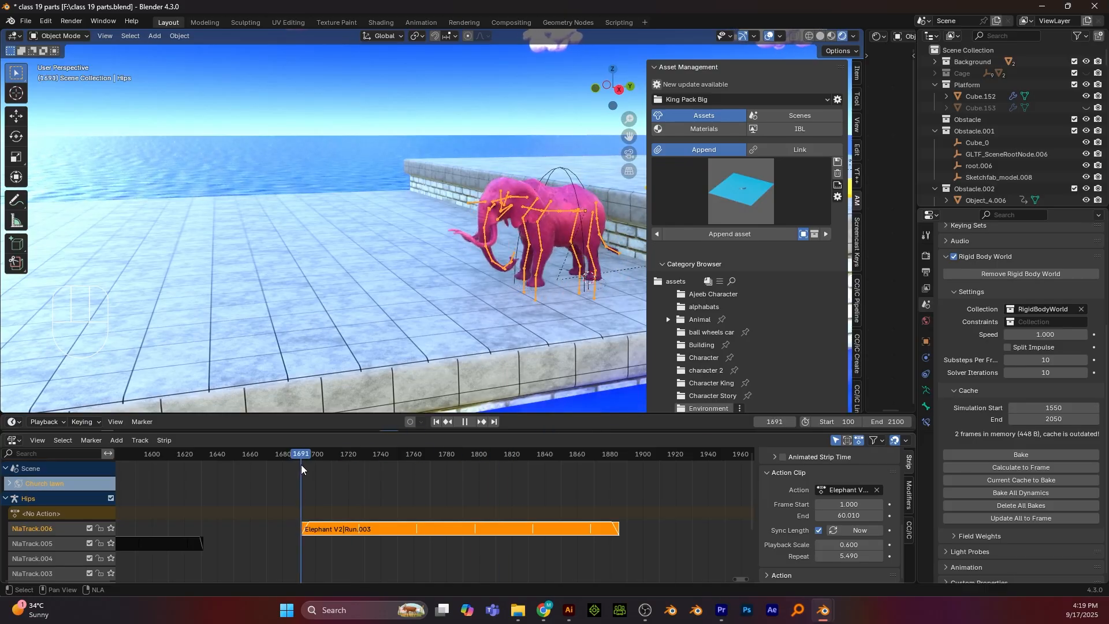
{"action": "left_click", "coordinate": [560, 170]}
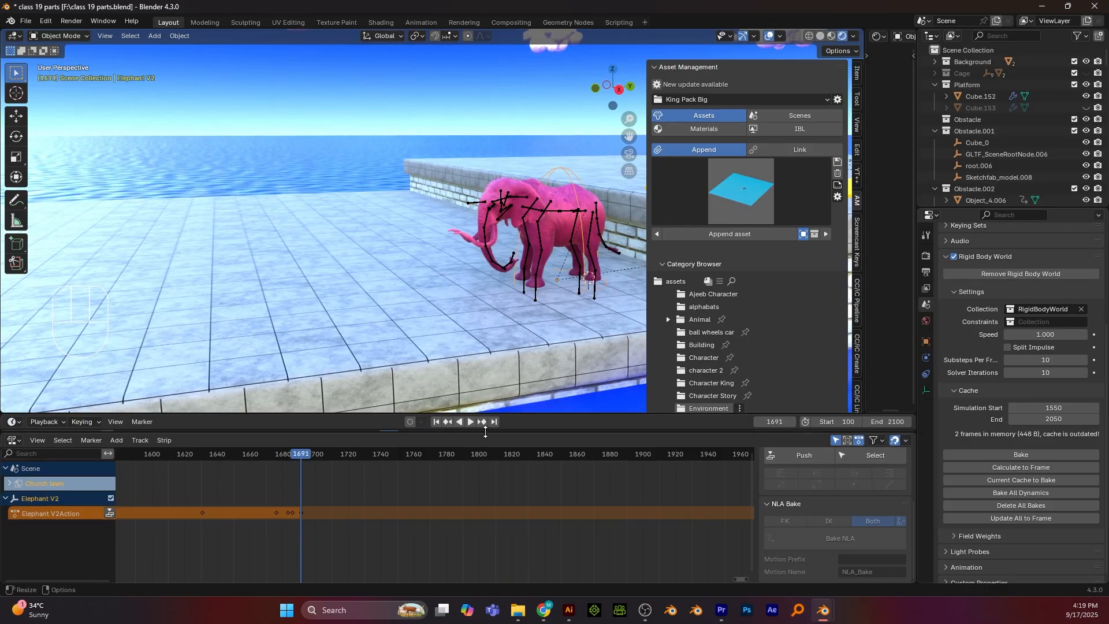
{"action": "left_click_drag", "start_coordinate": [485, 432], "coordinate": [439, 504]}
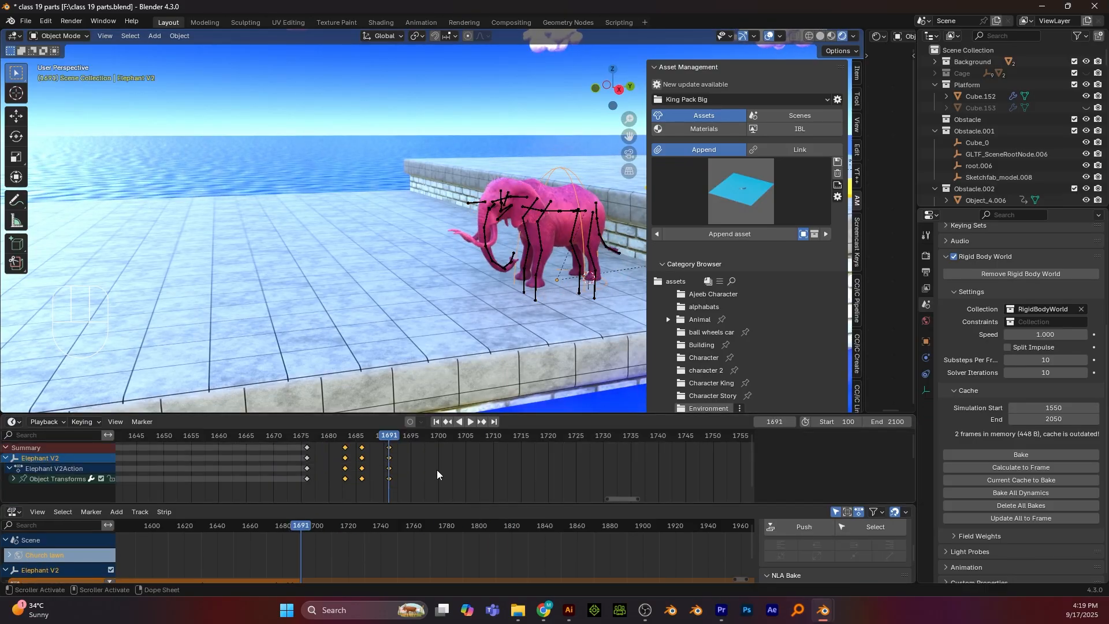
{"action": "left_click", "coordinate": [536, 201]}
{"action": "left_click_drag", "start_coordinate": [452, 511], "coordinate": [453, 462]}
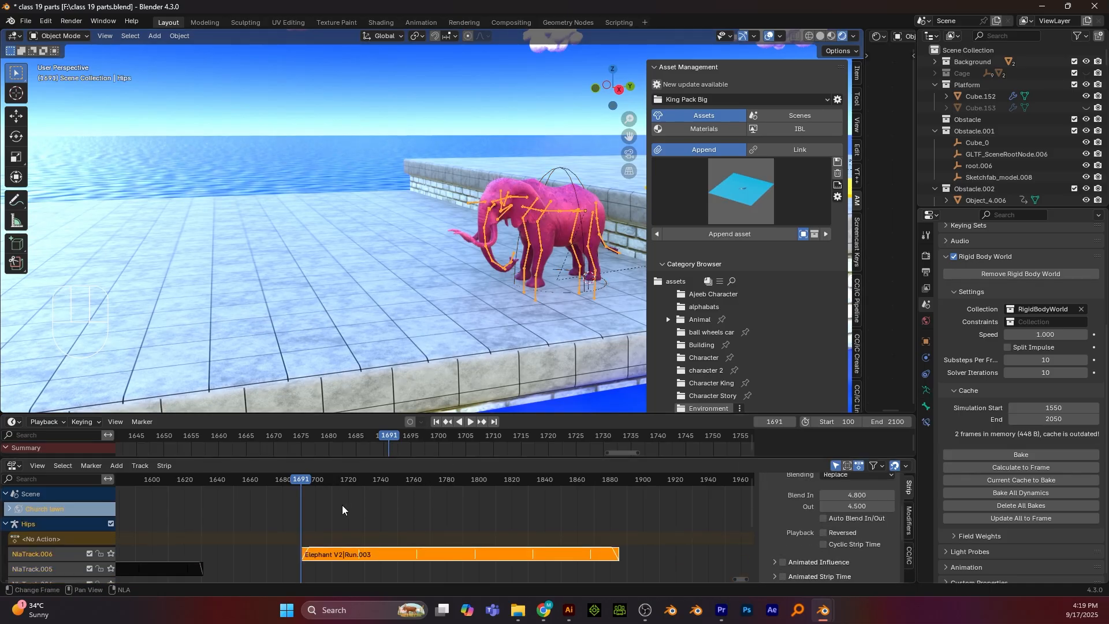
Go to frame 1804, set the Run strip's repeat to 3.19 so it ends there, and play back its last part
{"action": "key", "text": "space"}
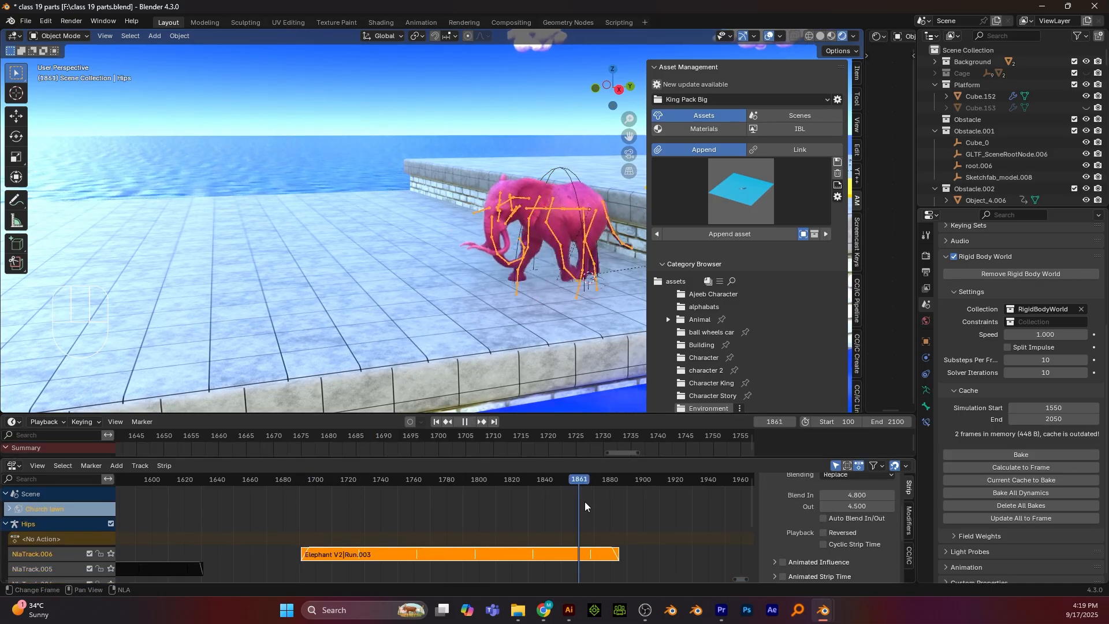
{"action": "key", "text": "space"}
{"action": "left_click", "coordinate": [486, 508]}
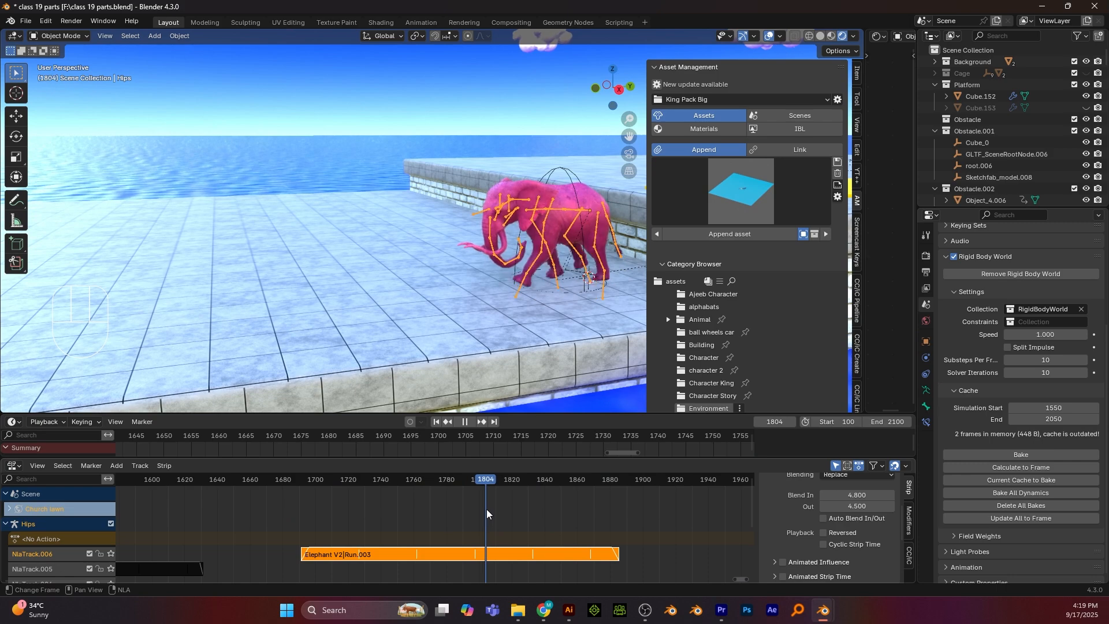
{"action": "scroll", "coordinate": [828, 557], "scroll_direction": "down", "scroll_amount": 4}
{"action": "scroll", "coordinate": [828, 561], "scroll_direction": "down", "scroll_amount": 2}
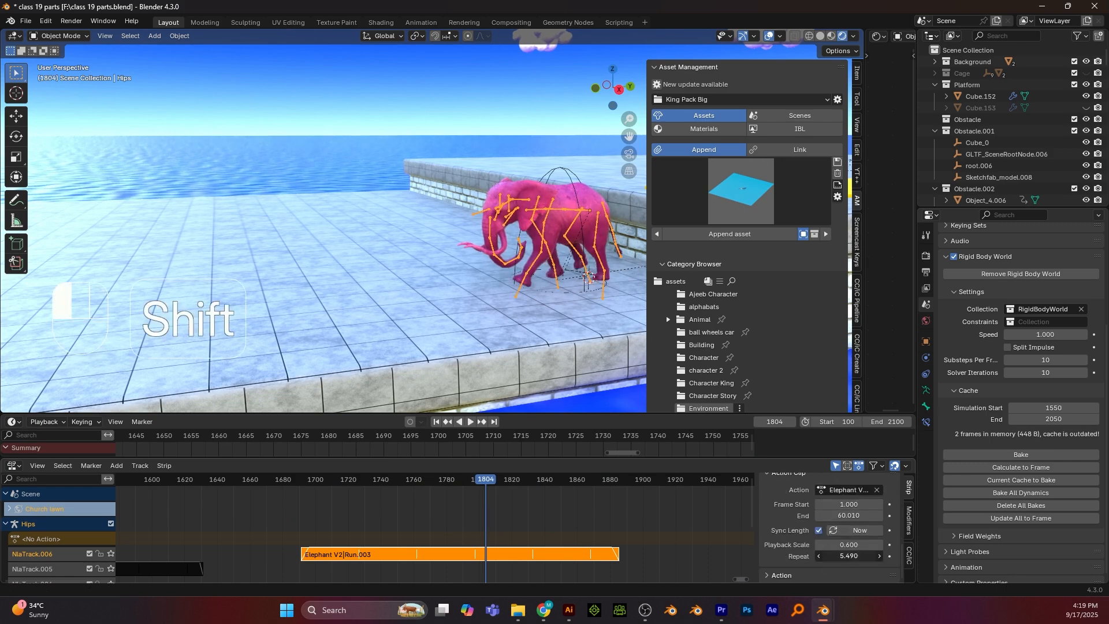
{"action": "left_click_drag", "start_coordinate": [848, 556], "coordinate": [847, 558], "text": "shift"}
{"action": "left_click_drag", "start_coordinate": [477, 477], "coordinate": [443, 477]}
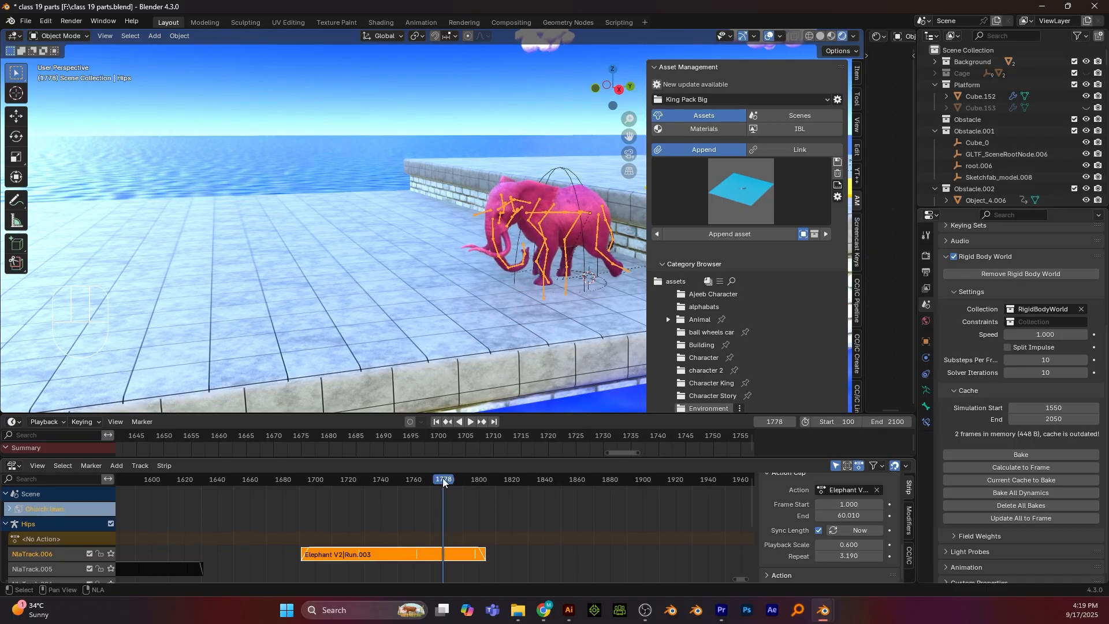
{"action": "key", "text": "space"}
{"action": "key", "text": "space"}
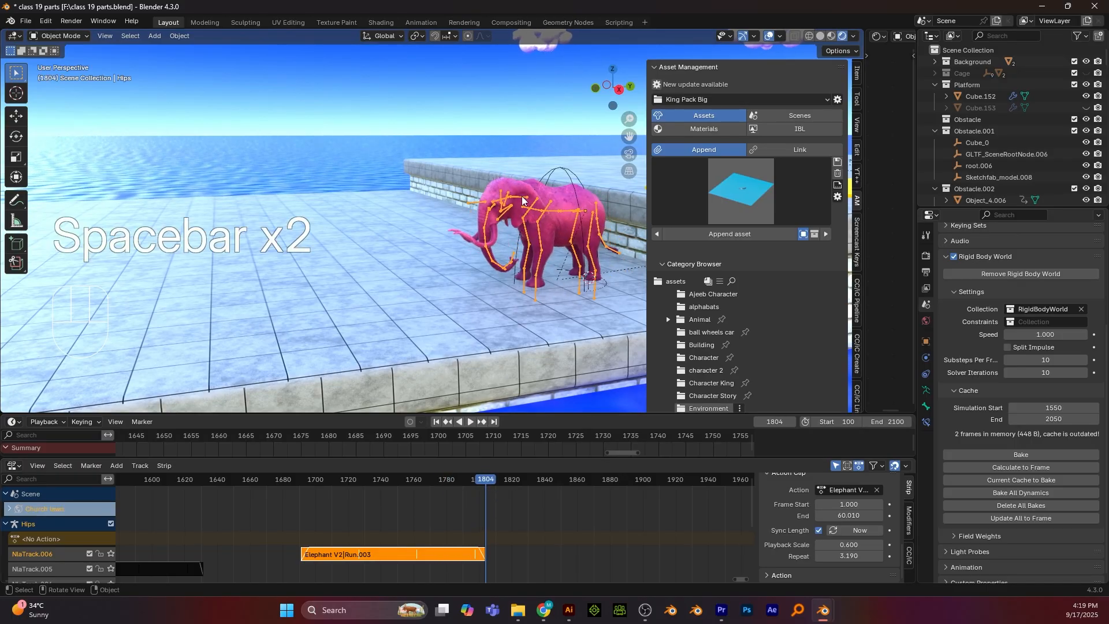
At frame 1804, move the Elephant V2 controller about 8.5 m along negative Y, bring it back about 1.7 m, and insert a keyframe
{"action": "left_click", "coordinate": [557, 171]}
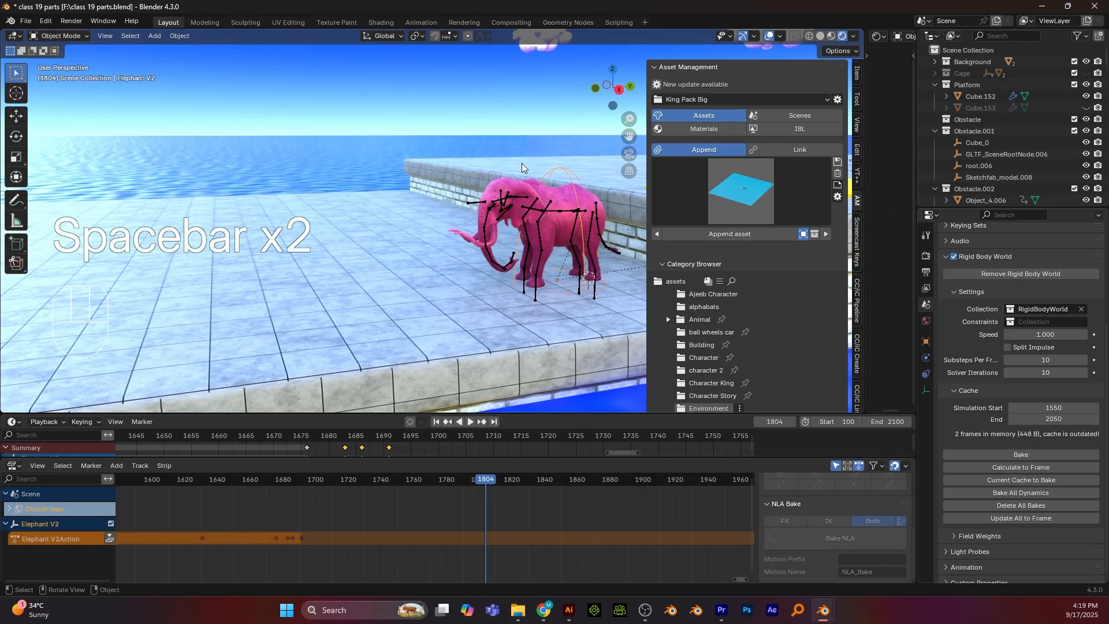
{"action": "scroll", "coordinate": [523, 209], "scroll_direction": "down", "scroll_amount": 3}
{"action": "key", "text": "g"}
{"action": "key", "text": "y"}
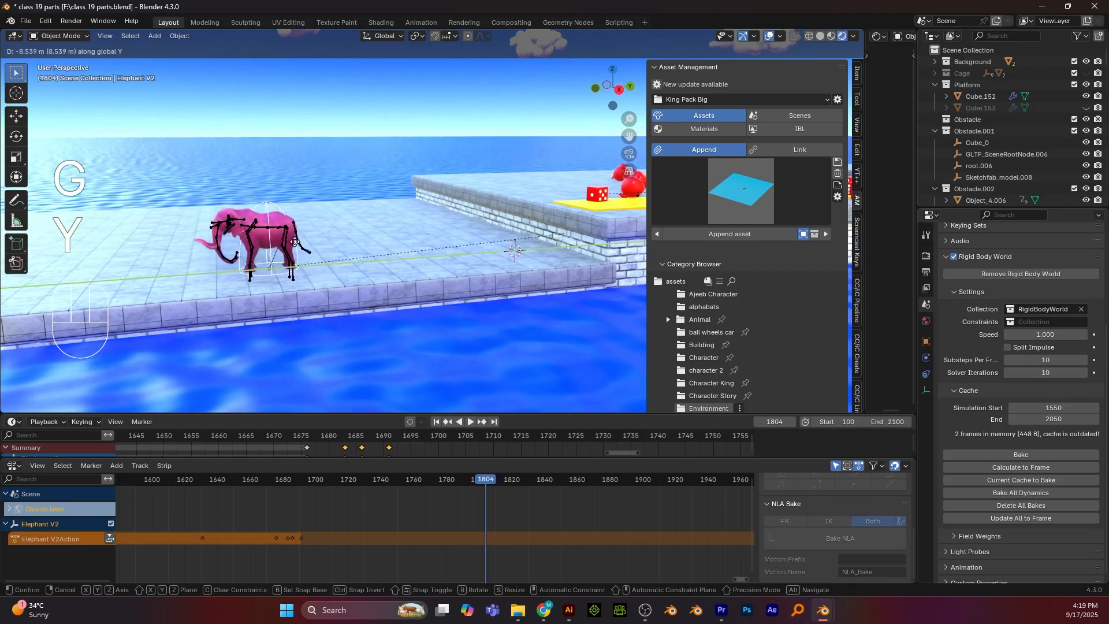
{"action": "left_click", "coordinate": [292, 242]}
{"action": "scroll", "coordinate": [370, 233], "scroll_direction": "down", "scroll_amount": 5}
{"action": "scroll", "coordinate": [386, 232], "scroll_direction": "up", "scroll_amount": 2}
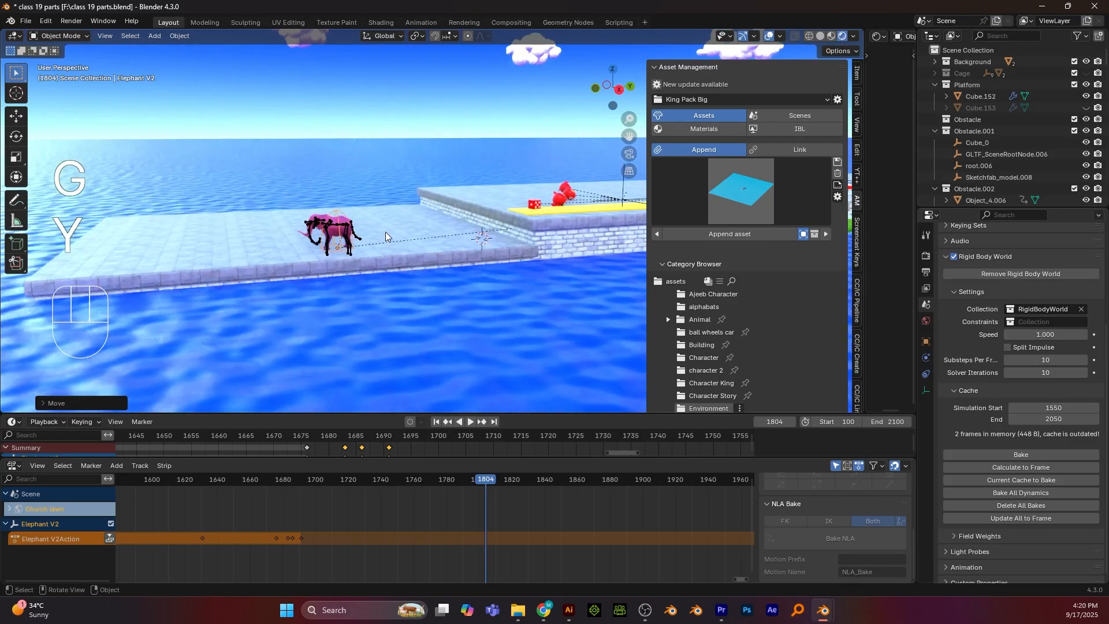
{"action": "key", "text": "g"}
{"action": "key", "text": "y"}
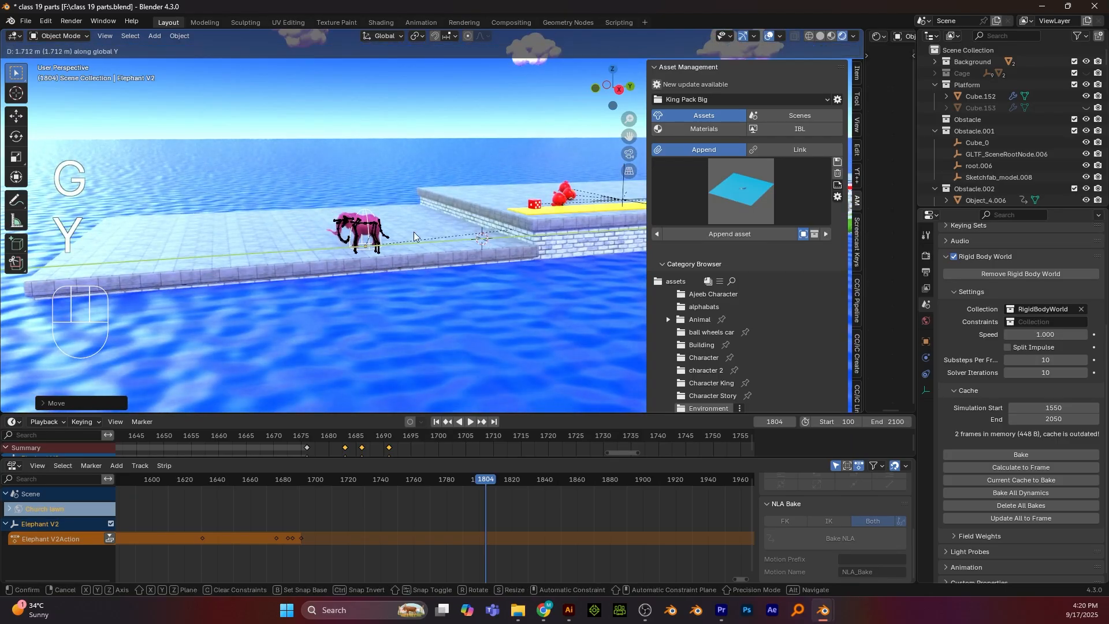
{"action": "left_click", "coordinate": [413, 231]}
{"action": "key", "text": "i"}
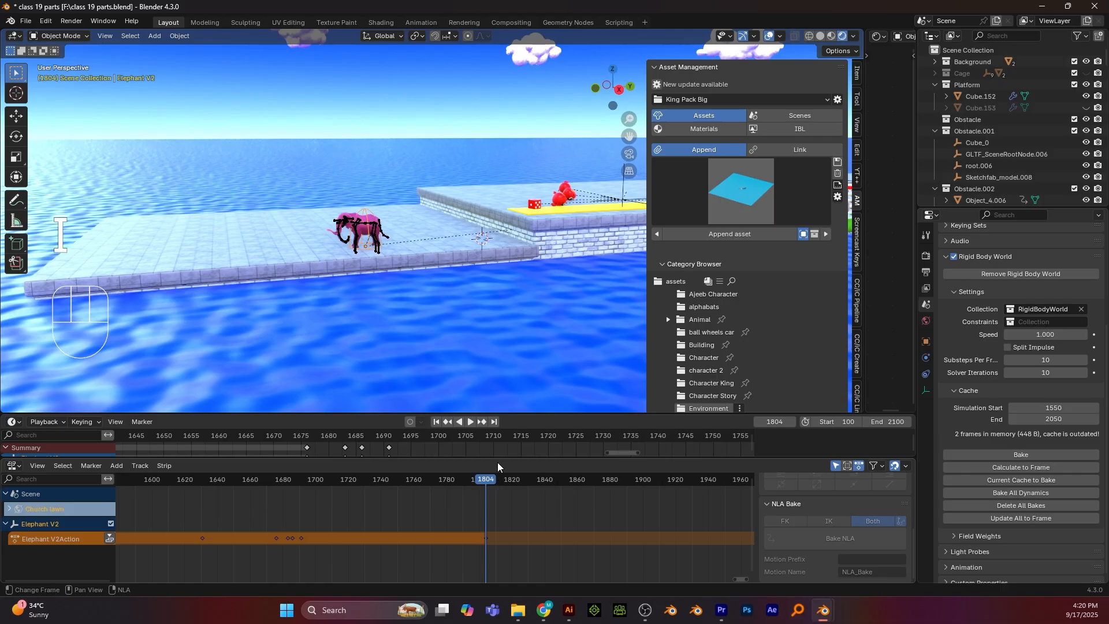
Enlarge the timeline around the elephant's keyframes and play back the run from frame 1728 past frame 1804
{"action": "scroll", "coordinate": [418, 250], "scroll_direction": "up", "scroll_amount": 2}
{"action": "left_click_drag", "start_coordinate": [449, 171], "coordinate": [580, 167], "text": "alt+shift"}
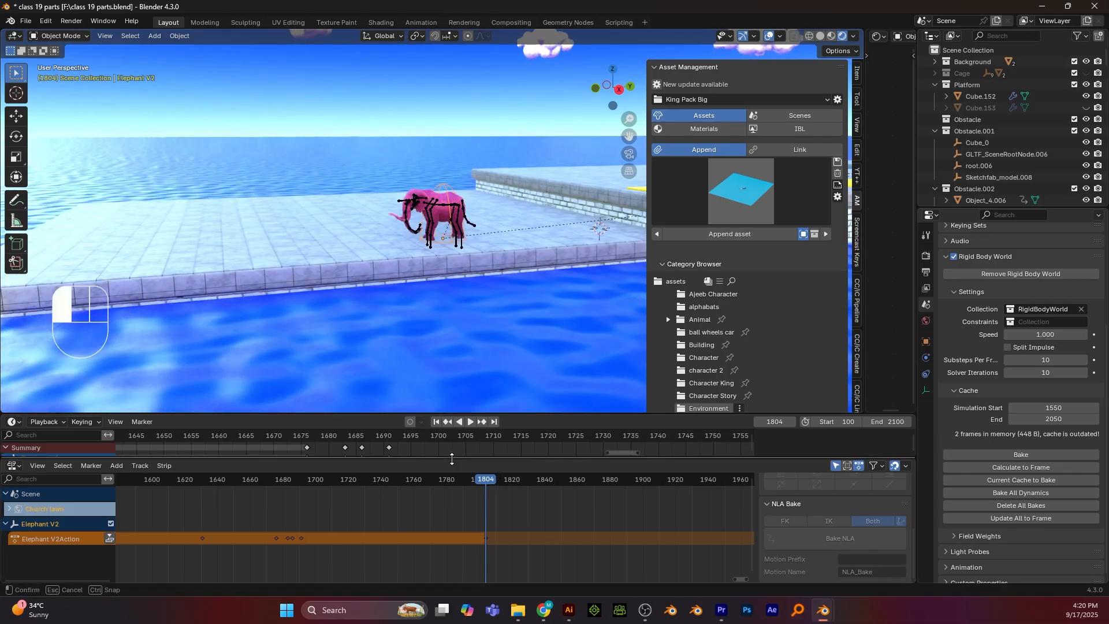
{"action": "left_click_drag", "start_coordinate": [451, 459], "coordinate": [459, 554]}
{"action": "scroll", "coordinate": [495, 501], "scroll_direction": "down", "scroll_amount": 5}
{"action": "left_click_drag", "start_coordinate": [560, 504], "coordinate": [348, 520], "text": "alt+shift"}
{"action": "scroll", "coordinate": [537, 485], "scroll_direction": "down", "scroll_amount": 4}
{"action": "left_click_drag", "start_coordinate": [537, 484], "coordinate": [510, 480], "text": "alt+shift"}
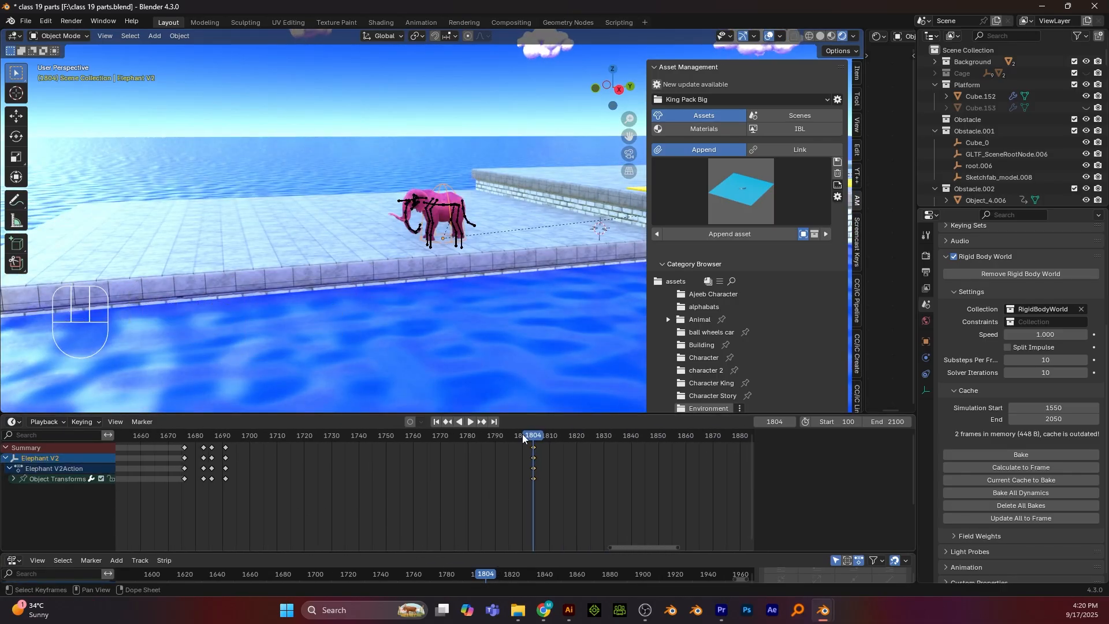
{"action": "left_click_drag", "start_coordinate": [522, 434], "coordinate": [325, 432]}
{"action": "middle_click_drag", "start_coordinate": [545, 284], "coordinate": [507, 259], "text": "shift"}
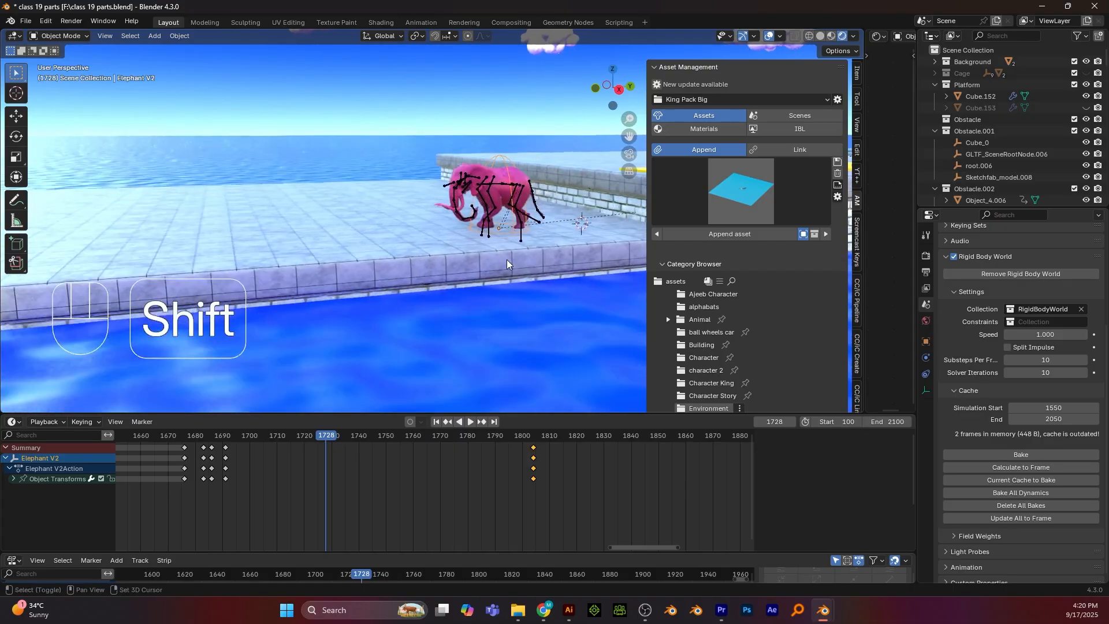
{"action": "key", "text": "space"}
{"action": "scroll", "coordinate": [514, 267], "scroll_direction": "up", "scroll_amount": 2}
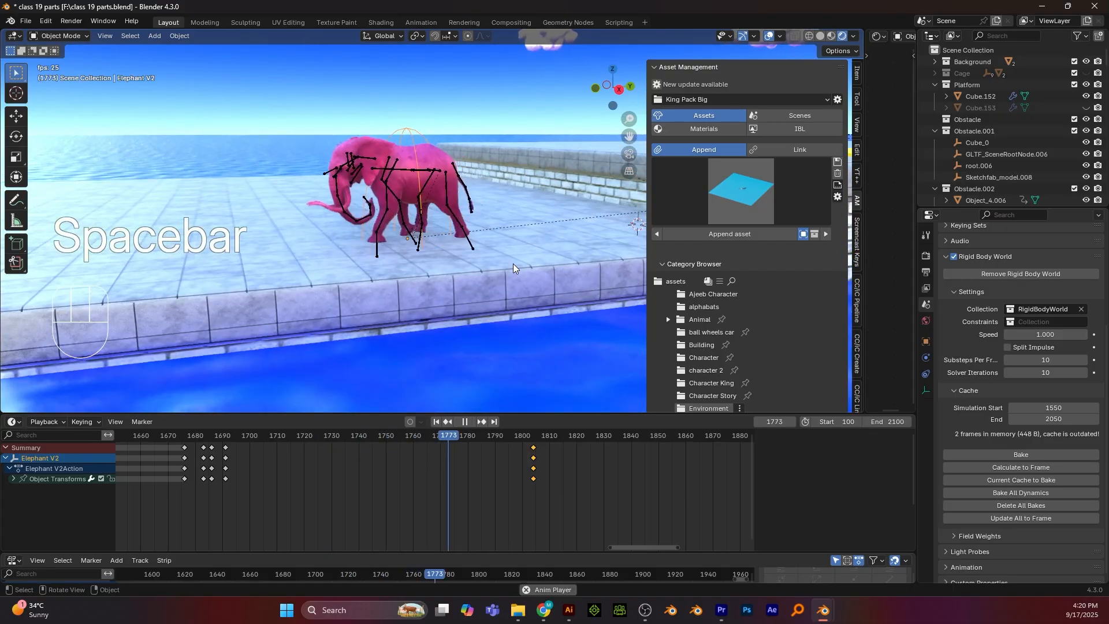
{"action": "key", "text": "space"}
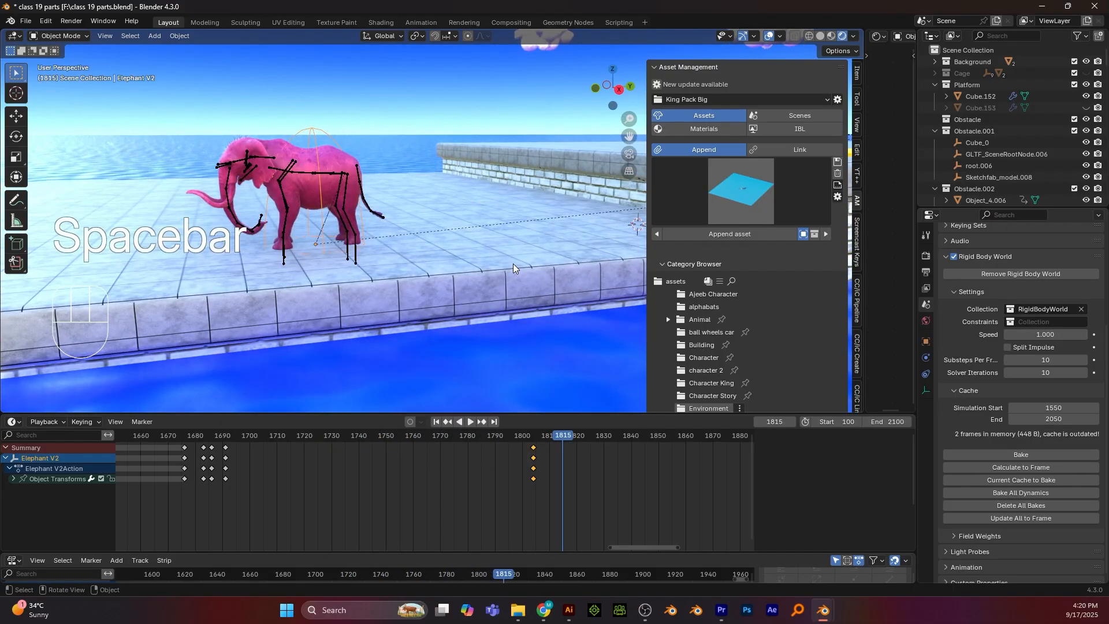
Enlarge the NLA editor again, return to frame 1804 and select the elephant's Hips armature
{"action": "scroll", "coordinate": [513, 264], "scroll_direction": "down", "scroll_amount": 3}
{"action": "middle_click", "coordinate": [314, 195], "text": "alt"}
{"action": "scroll", "coordinate": [532, 262], "scroll_direction": "up", "scroll_amount": 2}
{"action": "middle_click_drag", "start_coordinate": [520, 304], "coordinate": [459, 268], "text": "alt"}
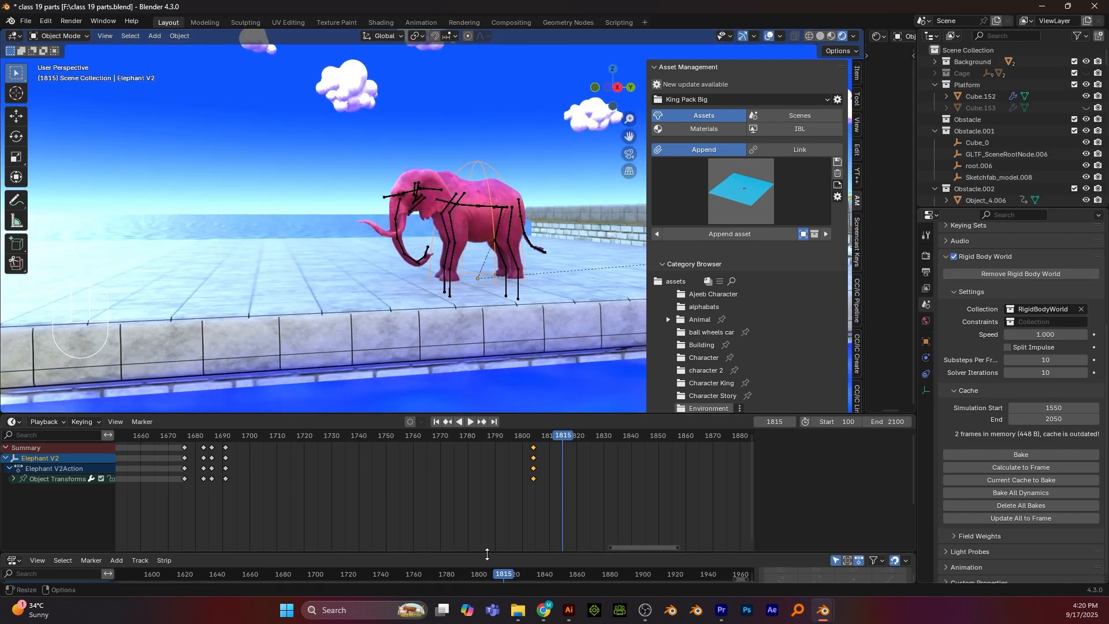
{"action": "left_click_drag", "start_coordinate": [486, 553], "coordinate": [484, 467]}
{"action": "scroll", "coordinate": [495, 549], "scroll_direction": "down", "scroll_amount": 3}
{"action": "middle_click_drag", "start_coordinate": [543, 540], "coordinate": [512, 538], "text": "shift"}
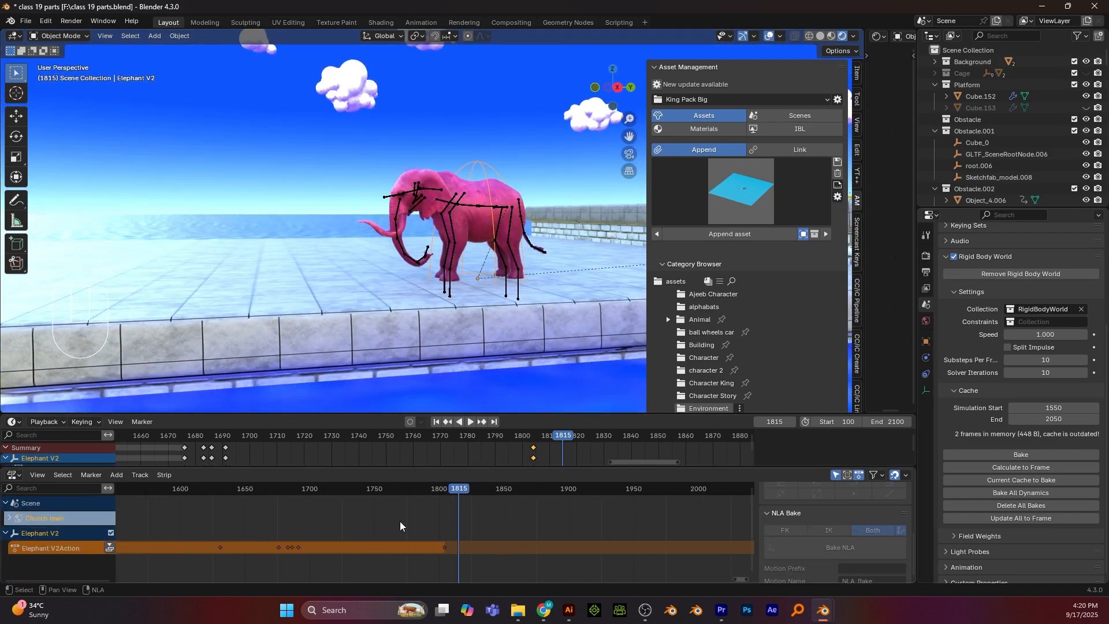
{"action": "left_click_drag", "start_coordinate": [447, 488], "coordinate": [467, 473]}
{"action": "left_click", "coordinate": [424, 189]}
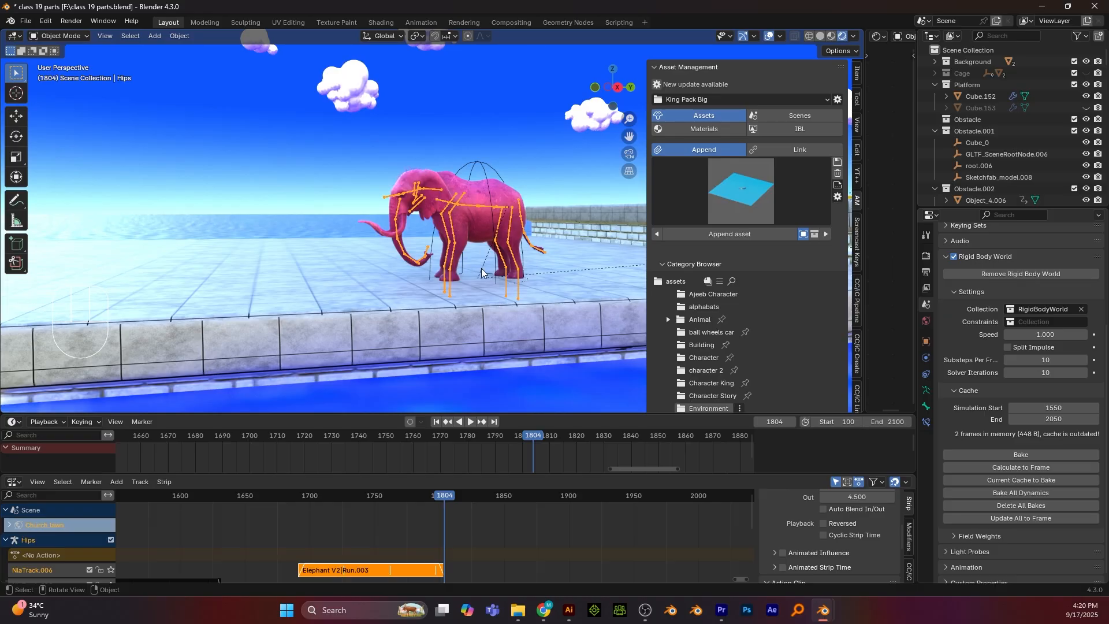
{"action": "scroll", "coordinate": [480, 268], "scroll_direction": "up", "scroll_amount": 1}
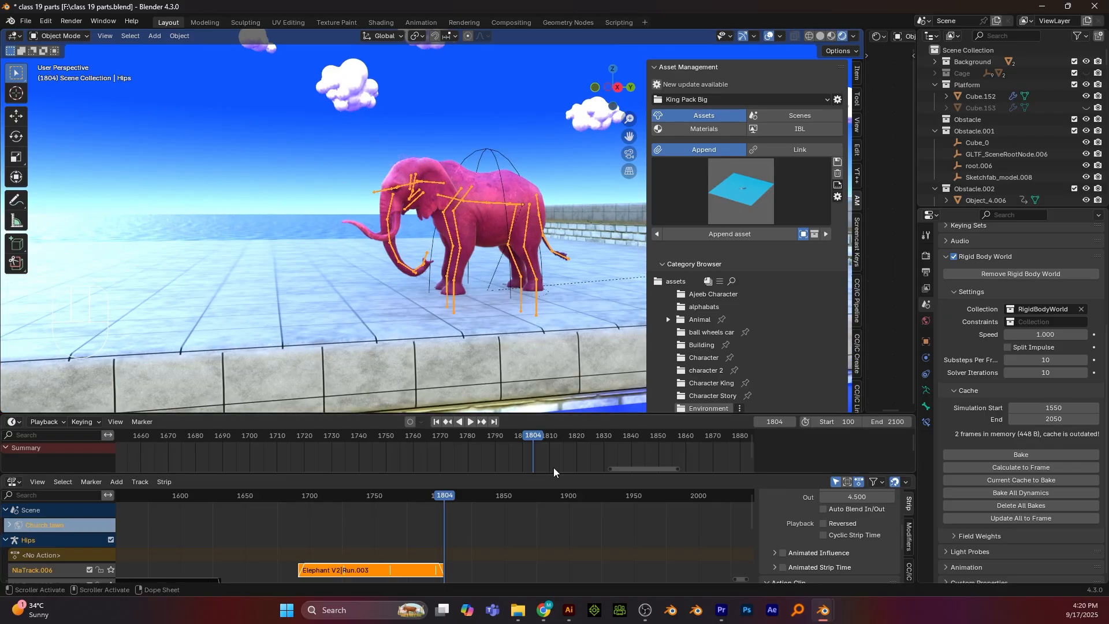
Place the 3D cursor on the platform just in front of the elephant and append the banana asset there
{"action": "key", "text": "KP_7"}
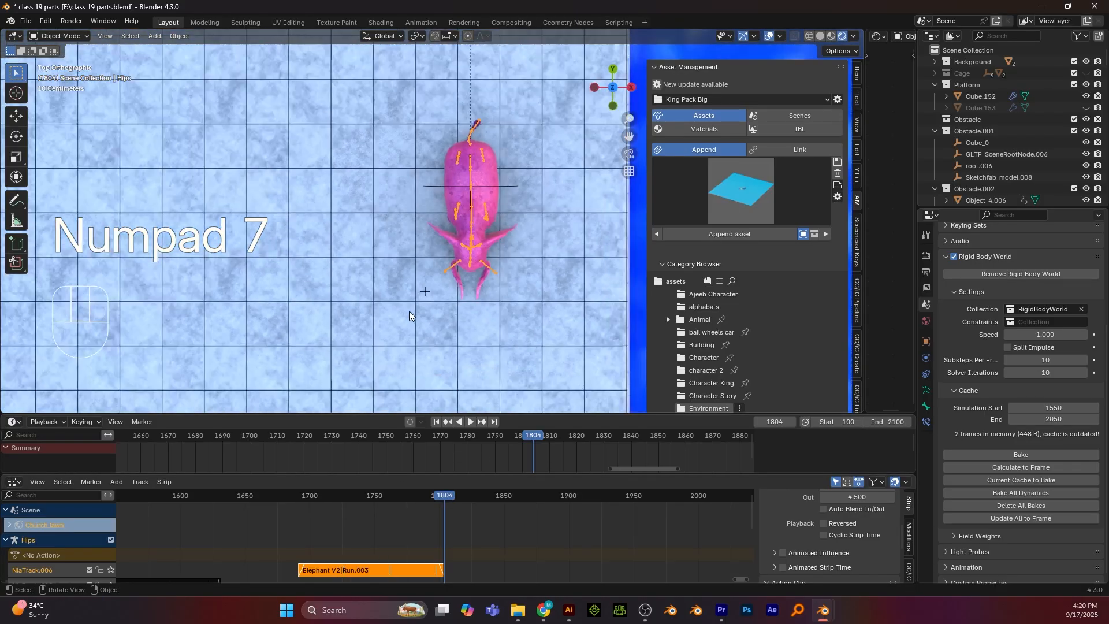
{"action": "middle_click_drag", "start_coordinate": [409, 311], "coordinate": [312, 173], "text": "shift"}
{"action": "key", "text": "shift"}
{"action": "scroll", "coordinate": [698, 361], "scroll_direction": "down", "scroll_amount": 6}
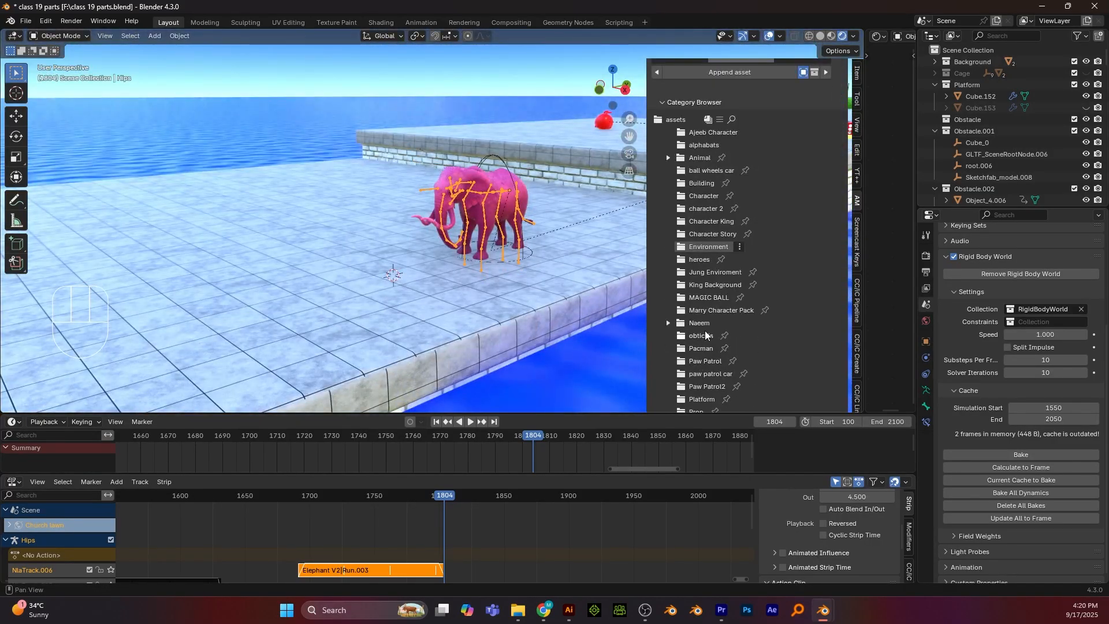
{"action": "scroll", "coordinate": [707, 347], "scroll_direction": "up", "scroll_amount": 6}
{"action": "left_click", "coordinate": [746, 188]}
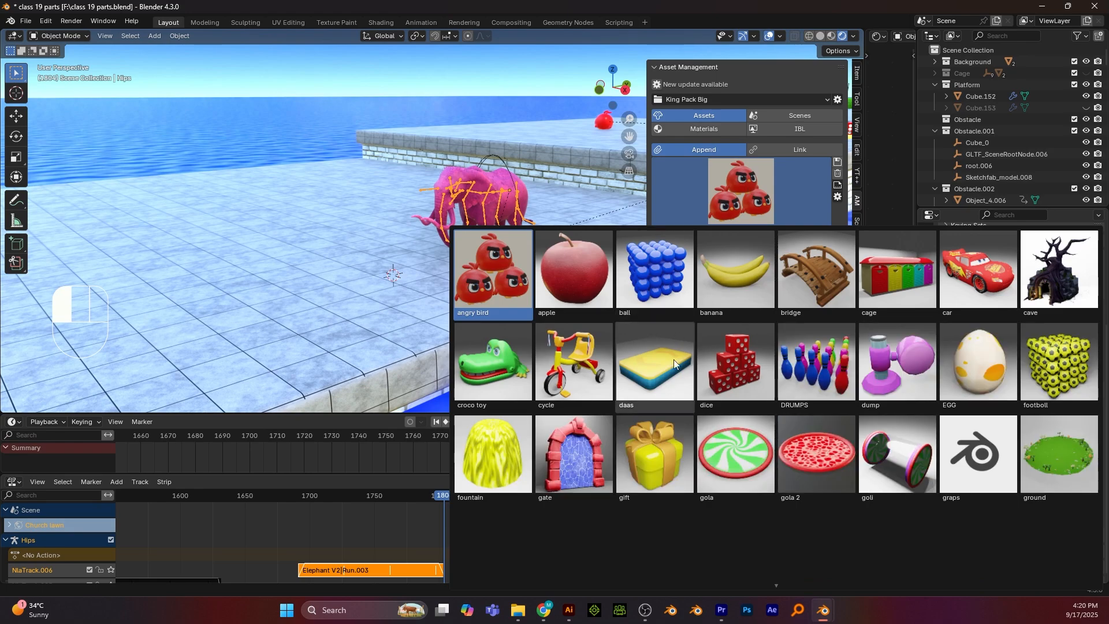
{"action": "left_click", "coordinate": [743, 280]}
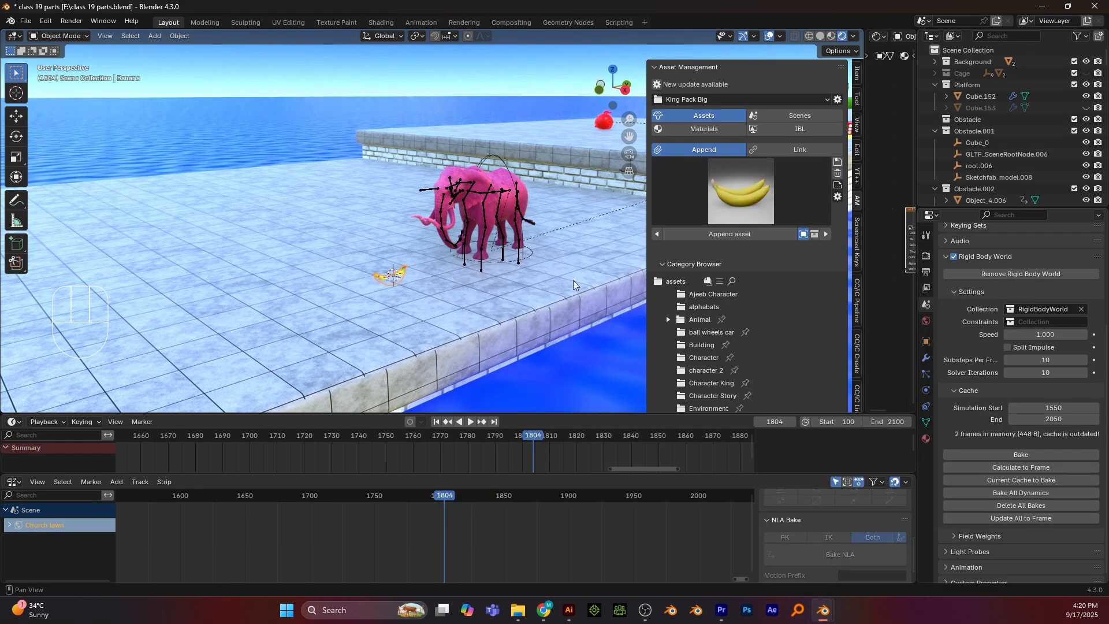
Raise the banana about 0.33 m along Z and rotate it diagonally as seen from above
{"action": "key", "text": "KP_3"}
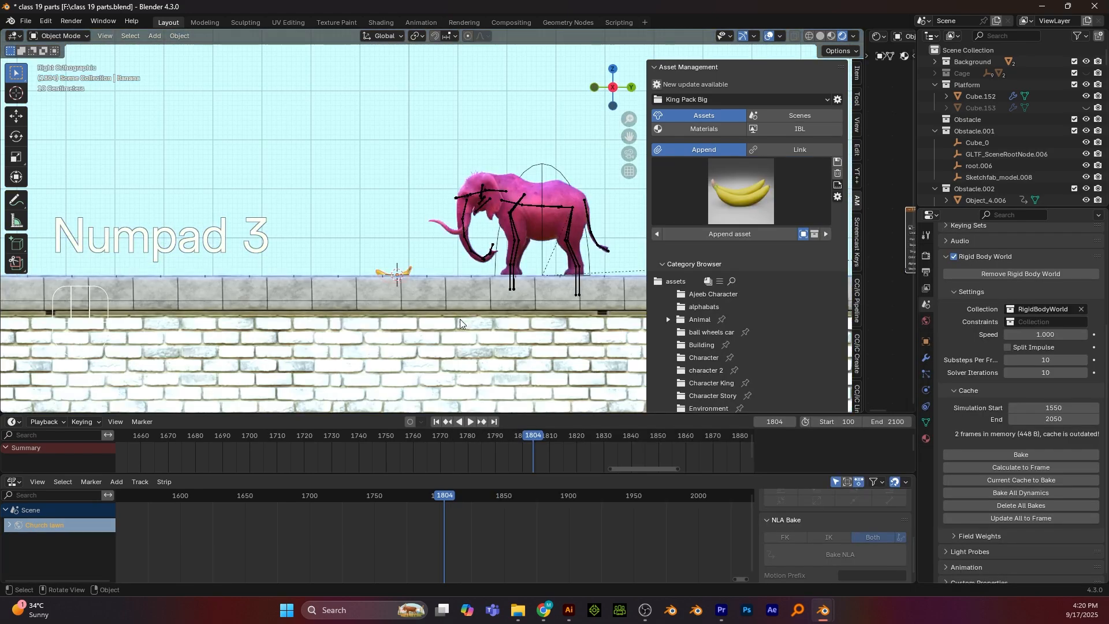
{"action": "key", "text": "g"}
{"action": "key", "text": "z"}
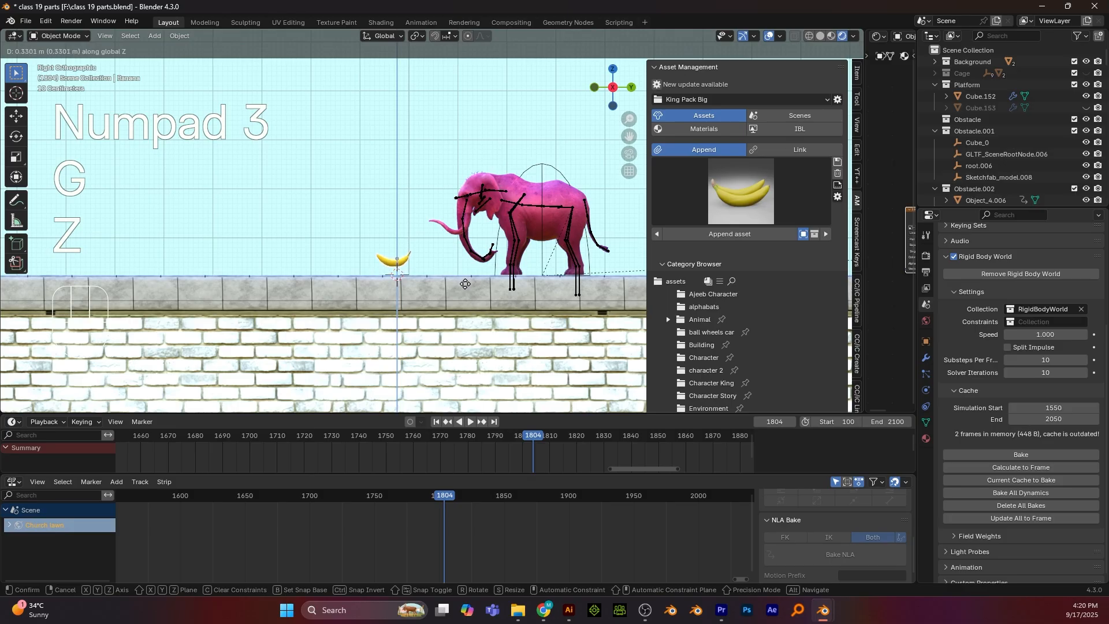
{"action": "left_click", "coordinate": [465, 284]}
{"action": "key", "text": "KP_7"}
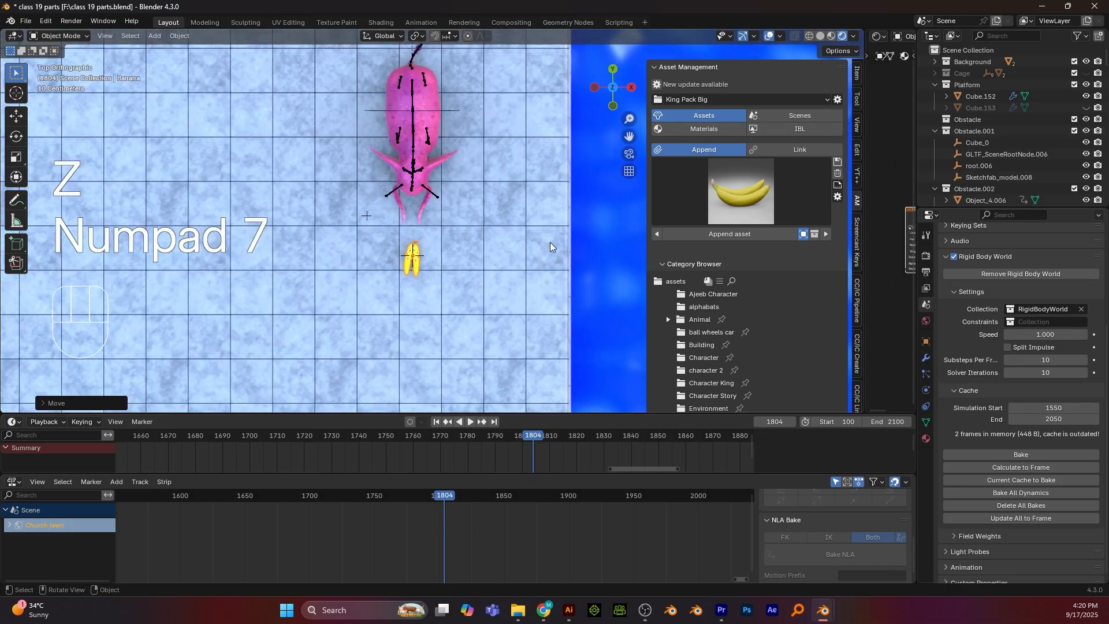
{"action": "key", "text": "r"}
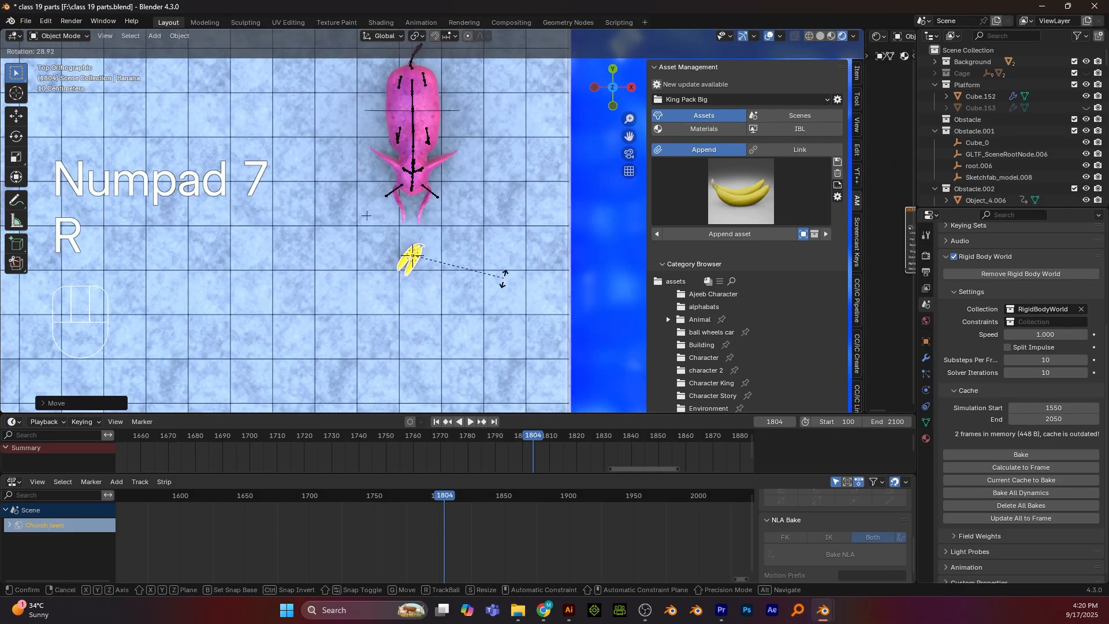
{"action": "left_click", "coordinate": [488, 291]}
Scale the banana up, reduce it slightly to suit the elephant's size, and deselect it
{"action": "middle_click_drag", "start_coordinate": [469, 260], "coordinate": [464, 294], "text": "alt"}
{"action": "key", "text": "s"}
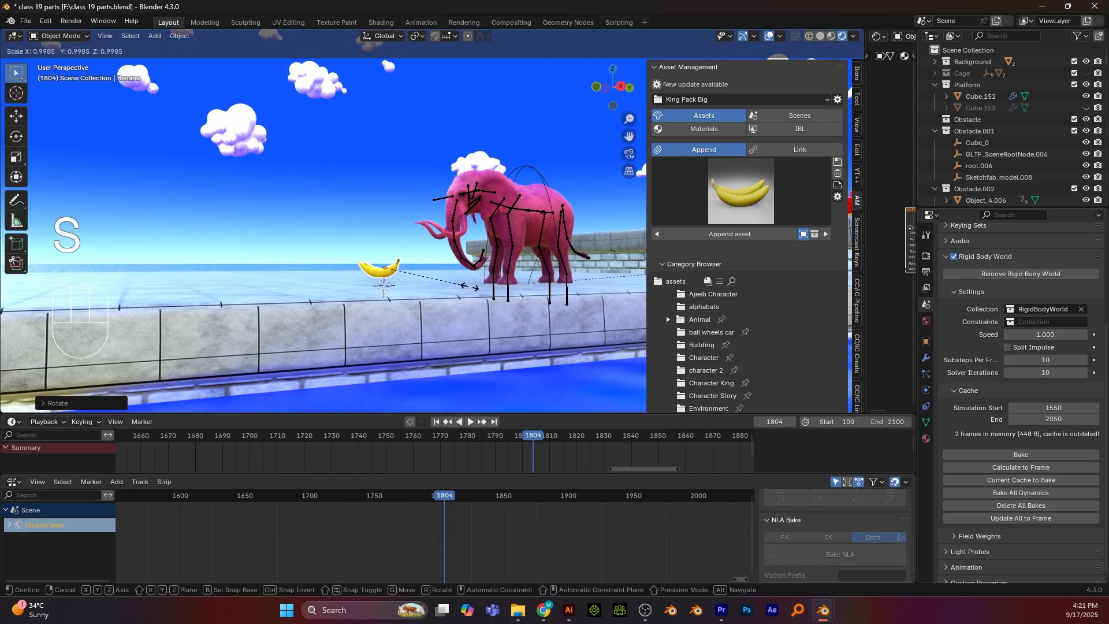
{"action": "left_click", "coordinate": [482, 293]}
{"action": "key", "text": "KP_3"}
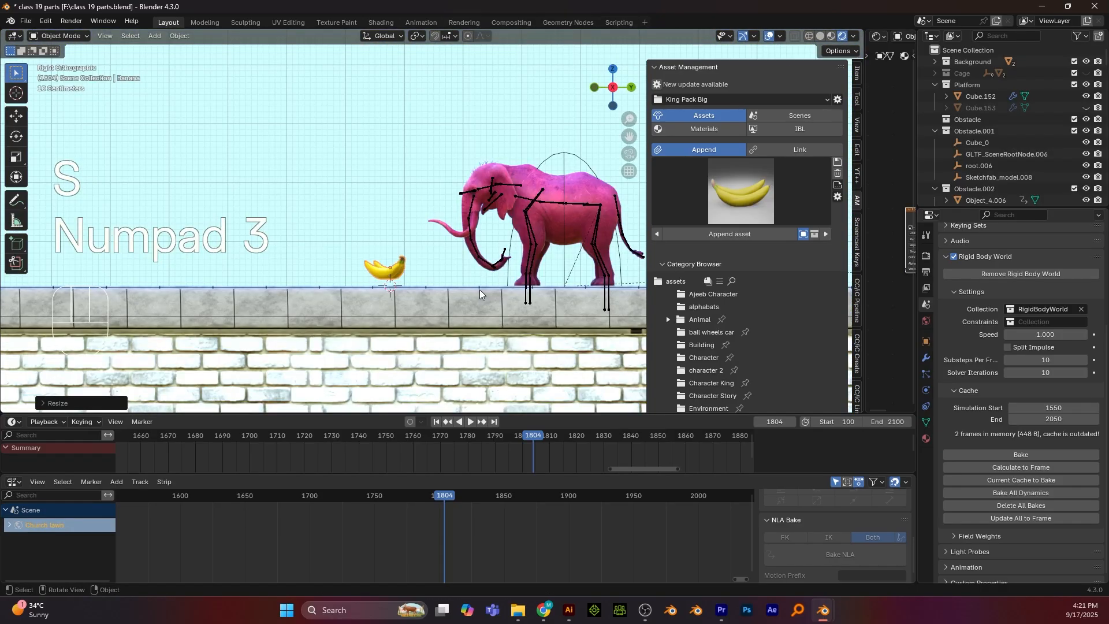
{"action": "middle_click_drag", "start_coordinate": [479, 290], "coordinate": [411, 268], "text": "alt"}
{"action": "key", "text": "s"}
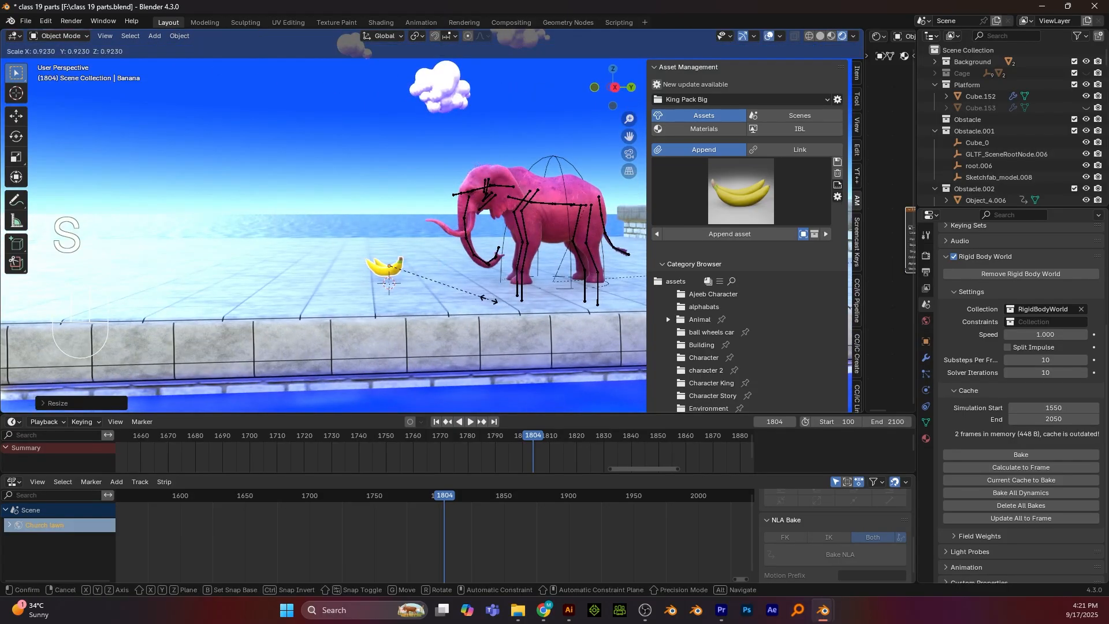
{"action": "left_click", "coordinate": [488, 298]}
{"action": "left_click", "coordinate": [372, 192]}
{"action": "middle_click_drag", "start_coordinate": [372, 191], "coordinate": [335, 309], "text": "alt"}
{"action": "scroll", "coordinate": [434, 291], "scroll_direction": "down", "scroll_amount": 2}
{"action": "middle_click_drag", "start_coordinate": [530, 327], "coordinate": [471, 330], "text": "shift"}
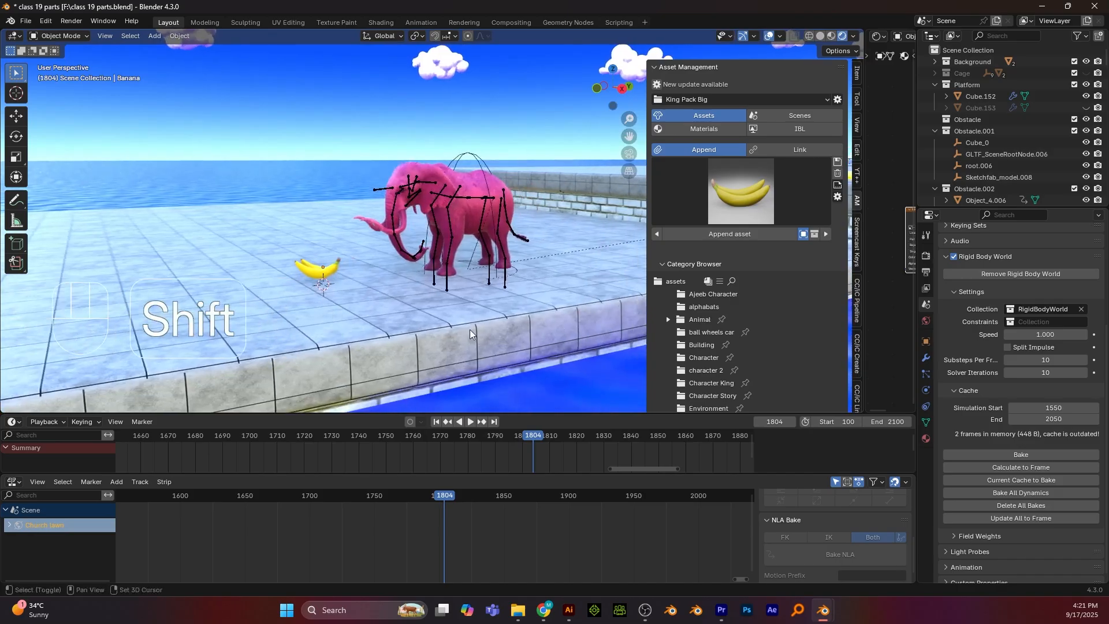
{"action": "scroll", "coordinate": [473, 330], "scroll_direction": "up", "scroll_amount": 3}
Hide all empties and armatures in the viewport so only the elephant's mesh shows, and clear the selection
{"action": "left_click", "coordinate": [498, 161]}
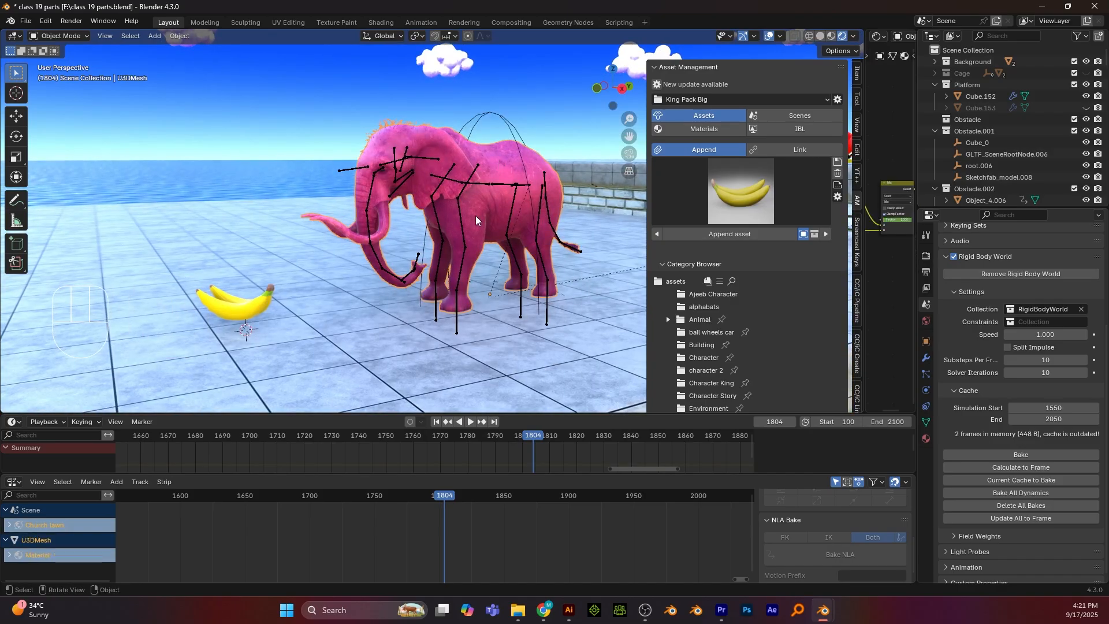
{"action": "scroll", "coordinate": [476, 216], "scroll_direction": "down", "scroll_amount": 1}
{"action": "left_click_drag", "start_coordinate": [501, 231], "coordinate": [377, 234], "text": "alt+shift"}
{"action": "scroll", "coordinate": [378, 234], "scroll_direction": "up", "scroll_amount": 2}
{"action": "middle_click_drag", "start_coordinate": [378, 234], "coordinate": [358, 171], "text": "alt"}
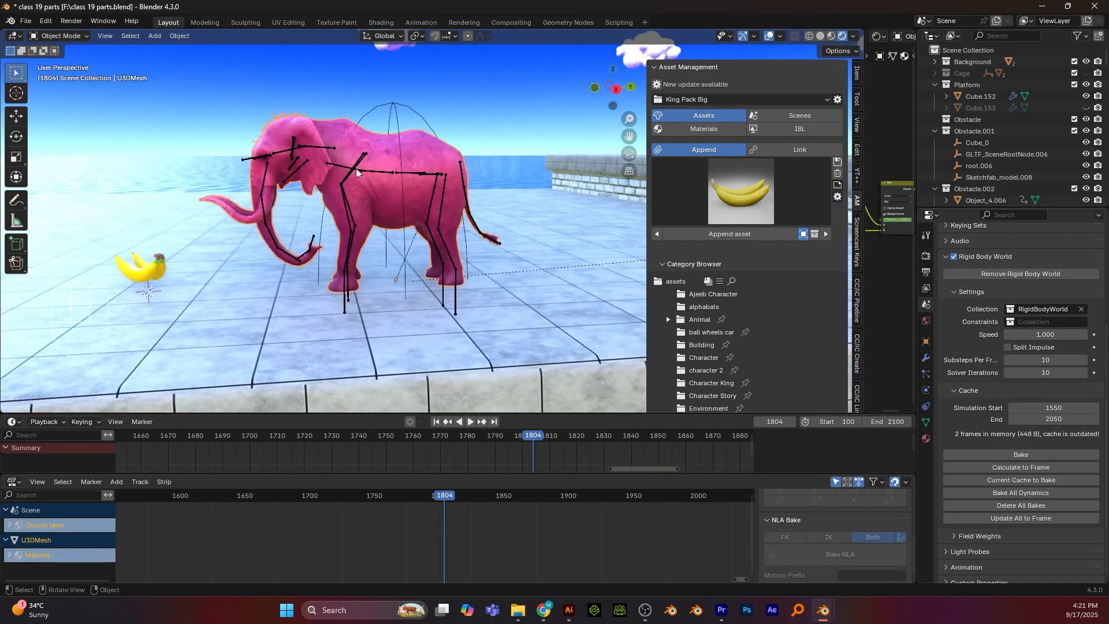
{"action": "left_click", "coordinate": [295, 149]}
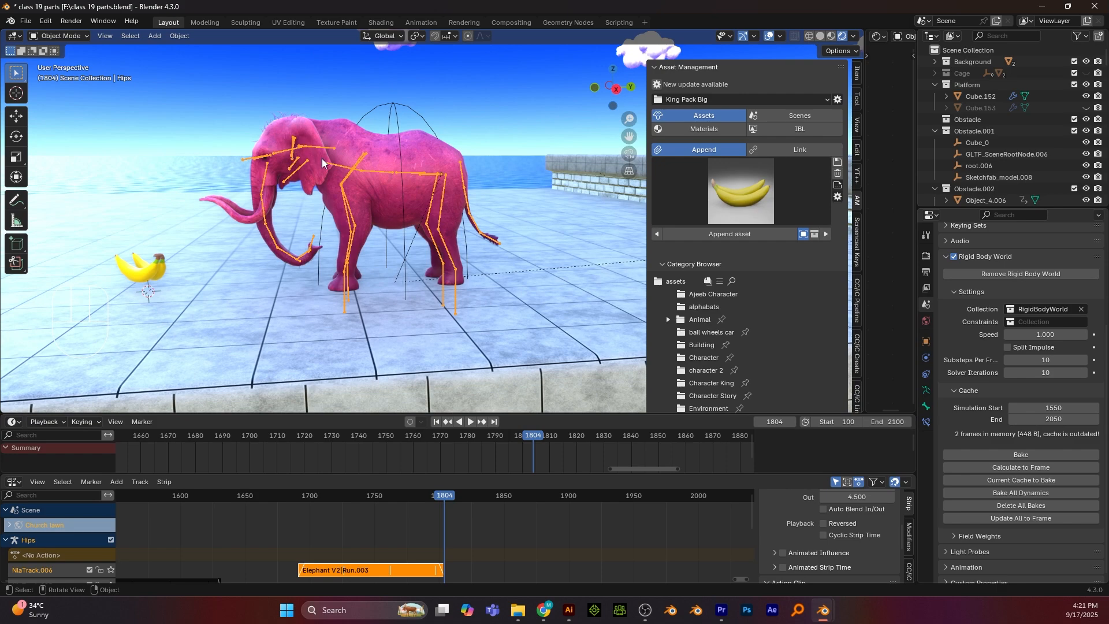
{"action": "left_click", "coordinate": [722, 36]}
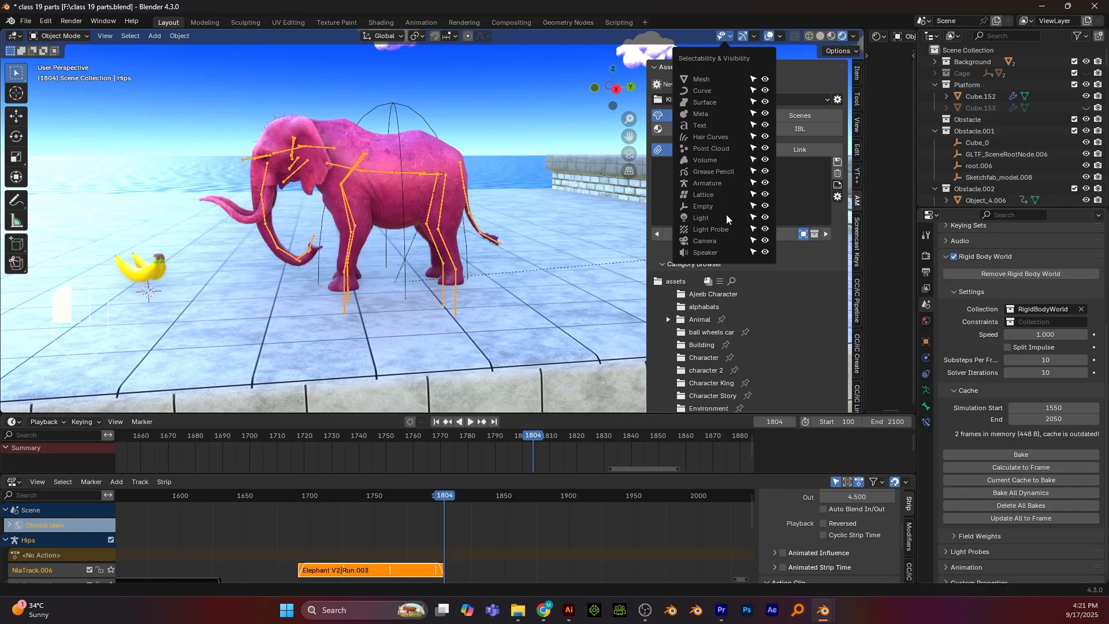
{"action": "left_click", "coordinate": [766, 207]}
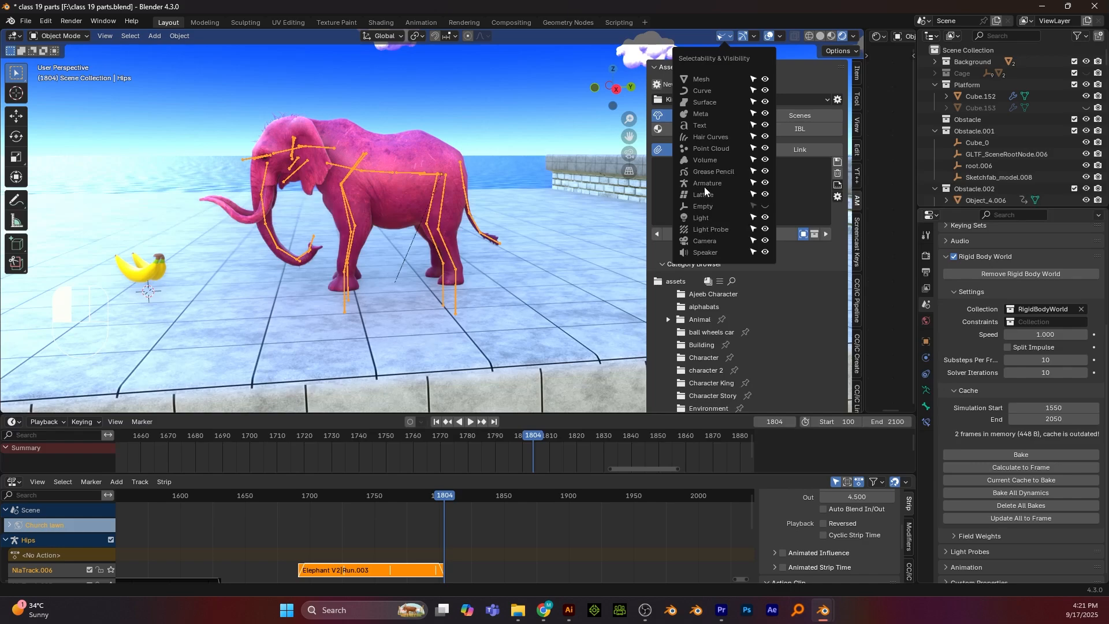
{"action": "left_click", "coordinate": [765, 182]}
{"action": "left_click", "coordinate": [451, 117]}
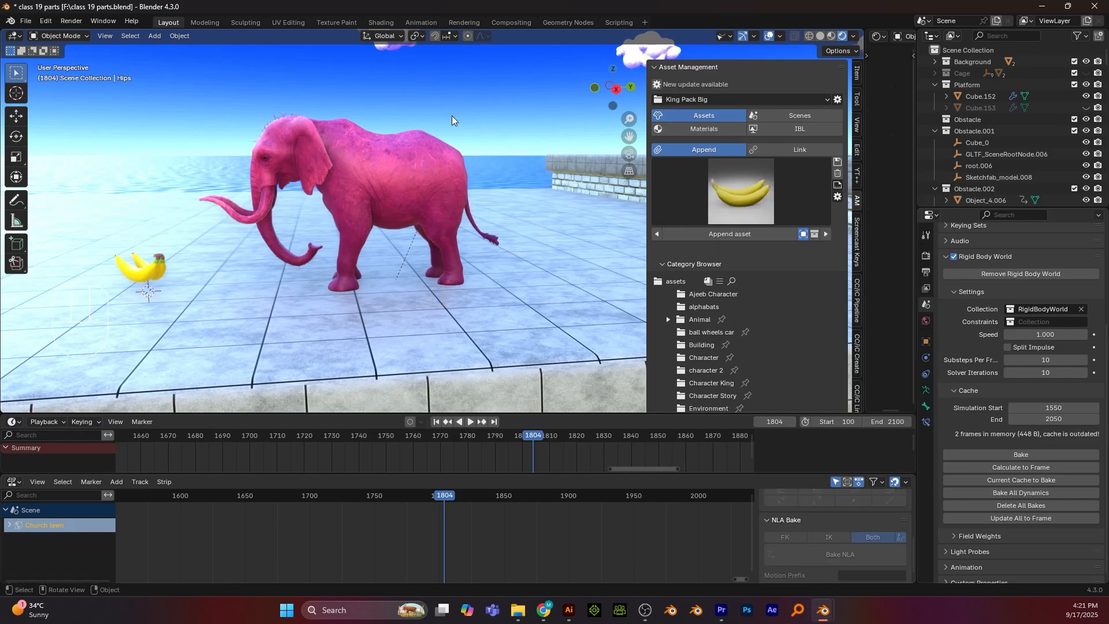
Select the elephant's mesh, view it from the right side, and display its vertex groups and shape keys
{"action": "left_click_drag", "start_coordinate": [407, 139], "coordinate": [442, 152], "text": "alt"}
{"action": "left_click", "coordinate": [362, 170]}
{"action": "left_click_drag", "start_coordinate": [362, 170], "coordinate": [403, 195], "text": "alt"}
{"action": "key", "text": "KP_3"}
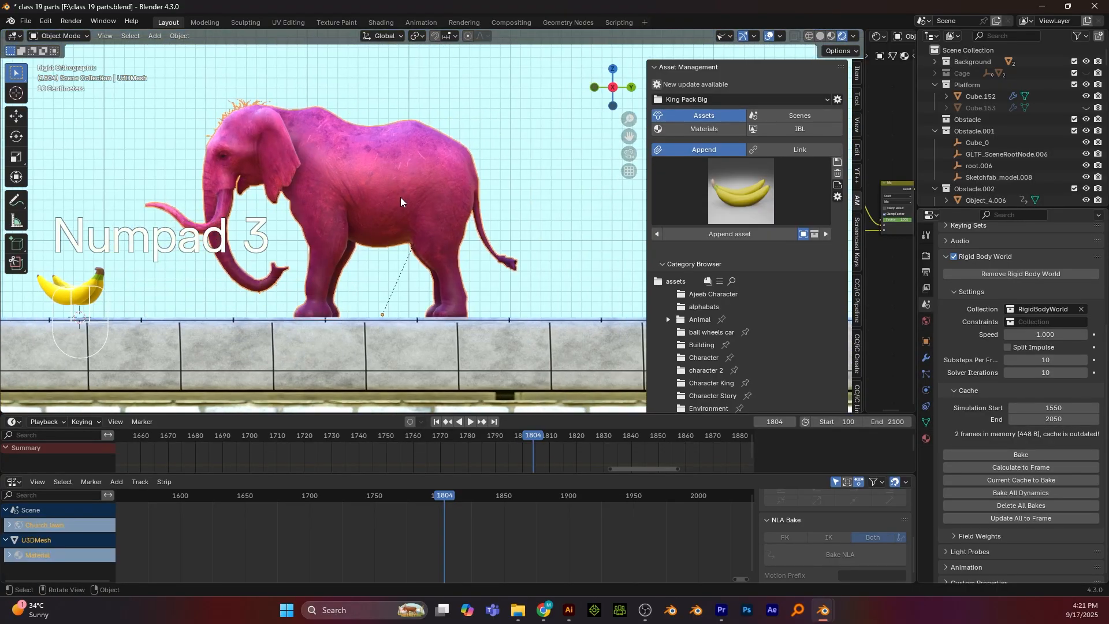
{"action": "left_click", "coordinate": [926, 422]}
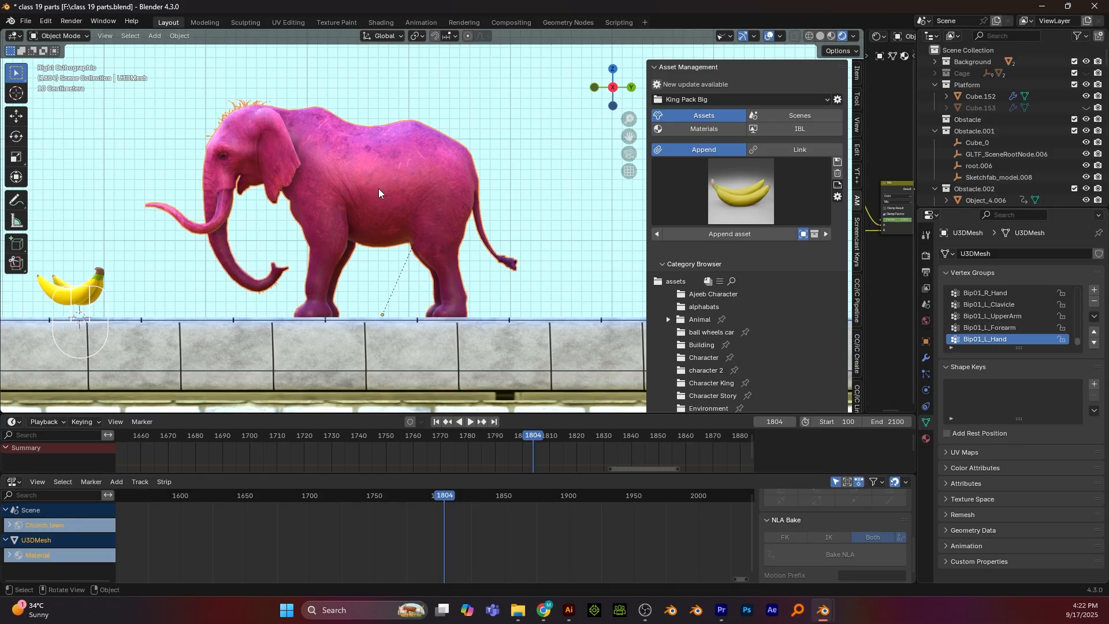
Set the 3D cursor at platform level beneath the elephant's belly and add a UV sphere there
{"action": "key", "text": "shift"}
{"action": "right_click", "coordinate": [382, 316], "text": "shift"}
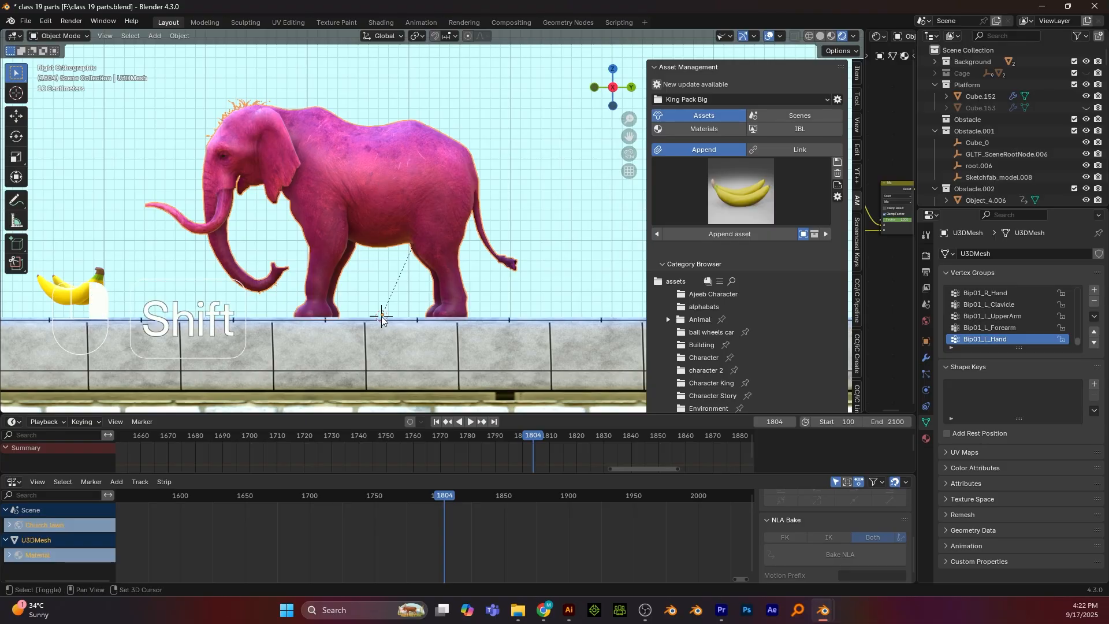
{"action": "key", "text": "shift+a"}
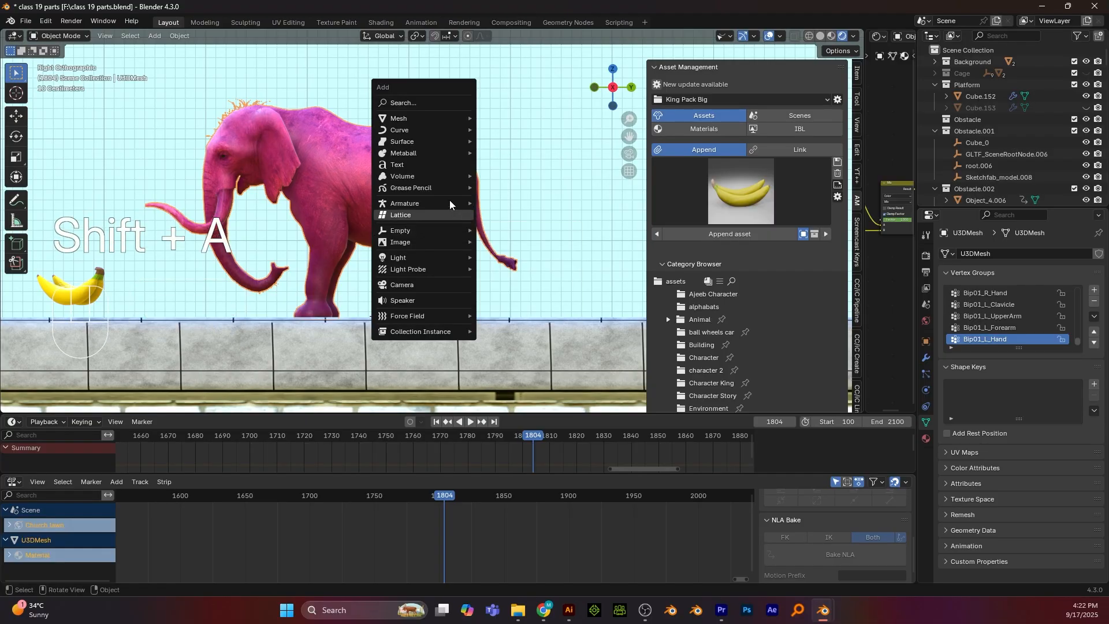
{"action": "left_click", "coordinate": [550, 122]}
{"action": "key", "text": "shift+a"}
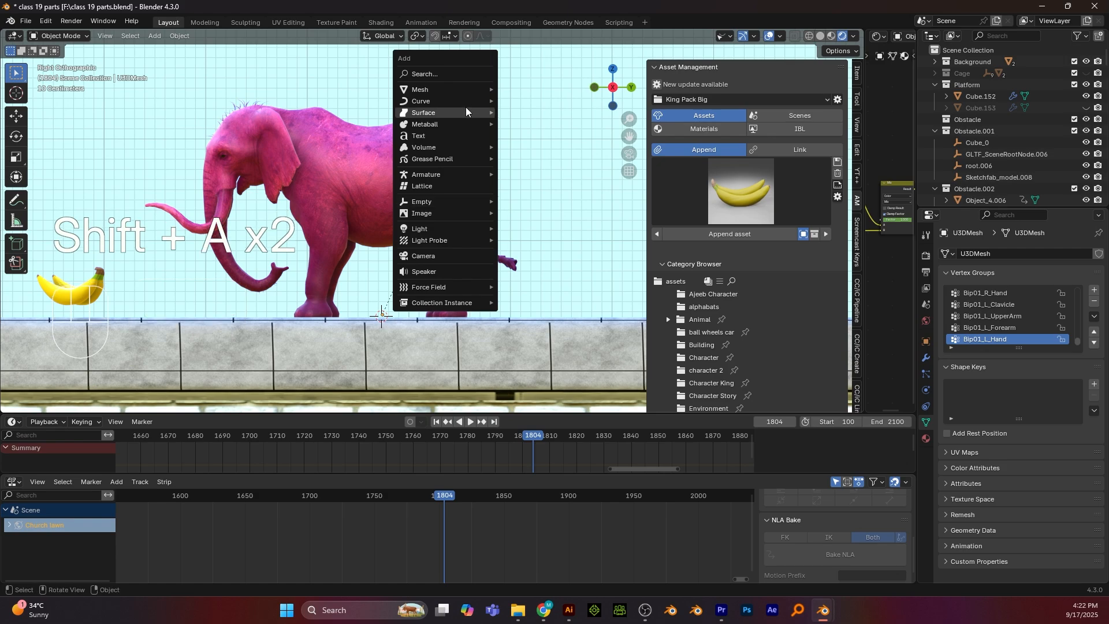
{"action": "mouse_move", "coordinate": [479, 89]}
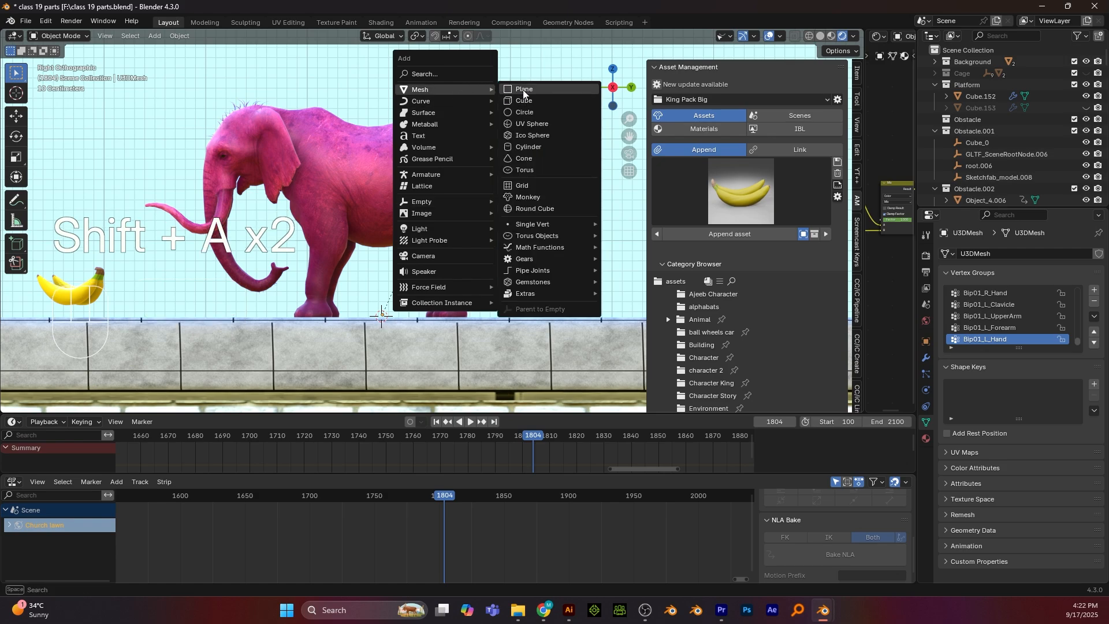
{"action": "left_click", "coordinate": [527, 123]}
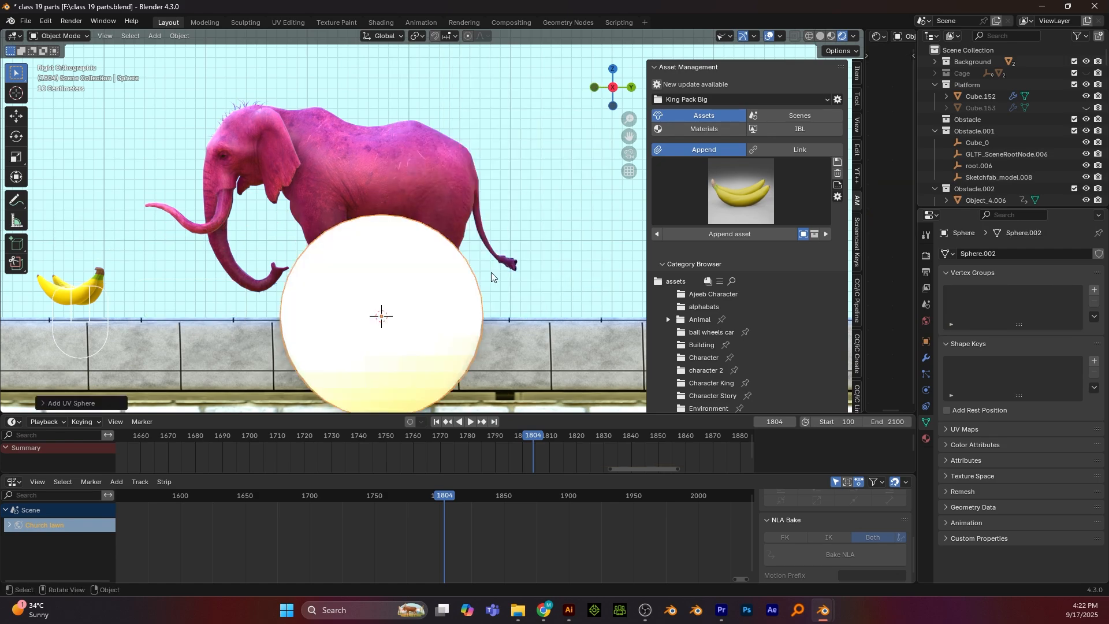
{"action": "key", "text": "KP_7"}
{"action": "scroll", "coordinate": [491, 272], "scroll_direction": "down", "scroll_amount": 3}
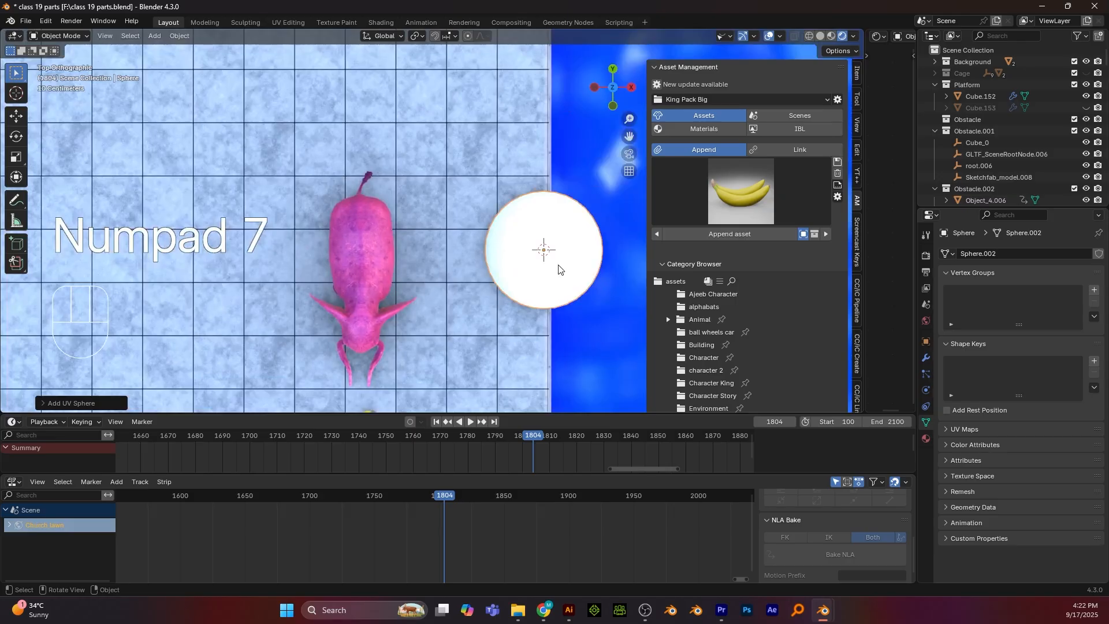
Move the sphere along X onto the elephant's body and raise it along Z to the height of the torso
{"action": "key", "text": "g"}
{"action": "key", "text": "x"}
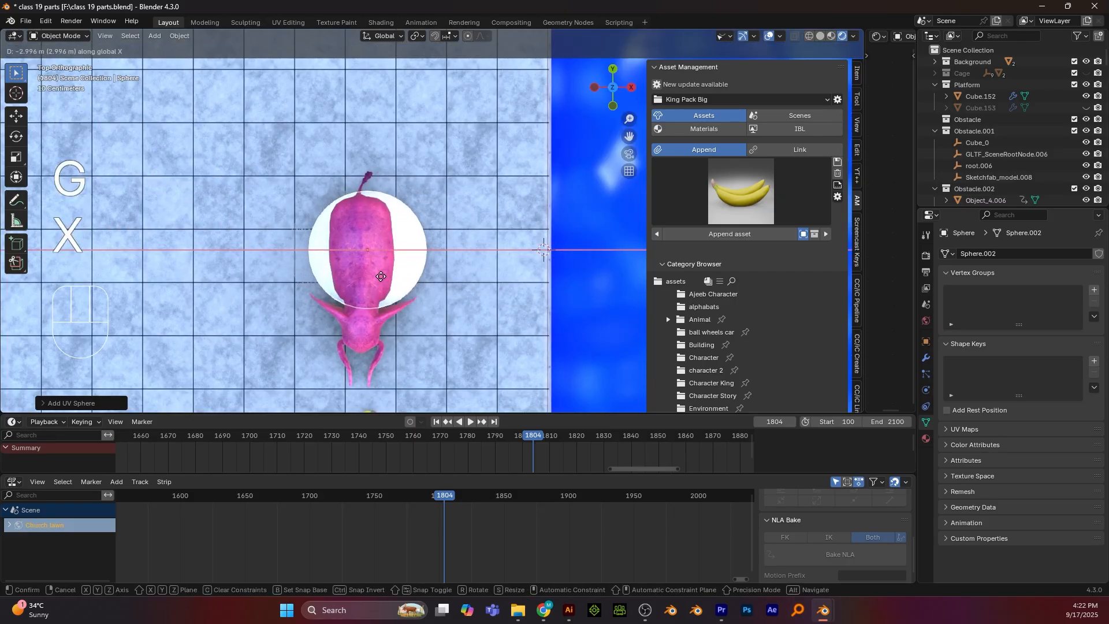
{"action": "left_click", "coordinate": [379, 280]}
{"action": "key", "text": "KP_3"}
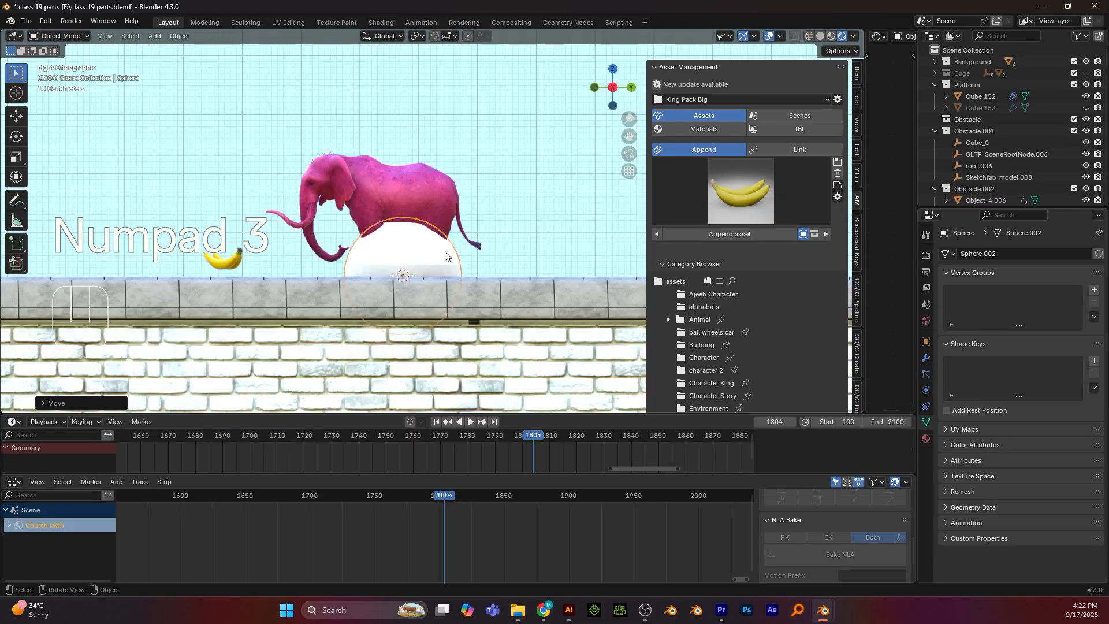
{"action": "key", "text": "g"}
{"action": "key", "text": "z"}
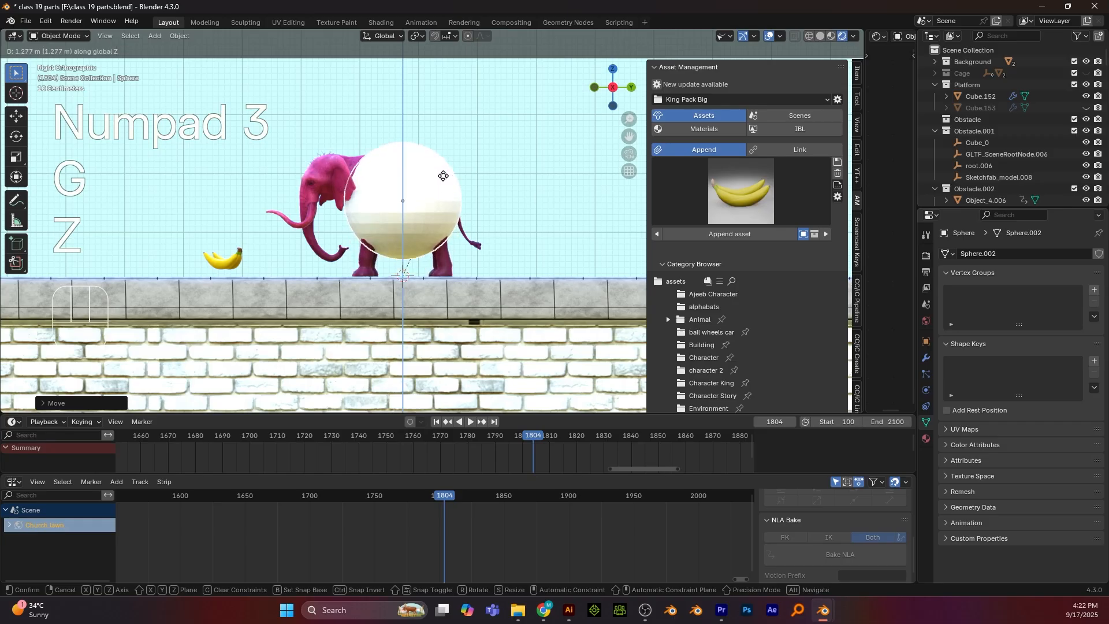
{"action": "left_click", "coordinate": [478, 215]}
Scale the sphere down to about 0.77 so it fits the elephant's torso, keeping it centred on the belly
{"action": "scroll", "coordinate": [479, 215], "scroll_direction": "up", "scroll_amount": 2}
{"action": "key", "text": "s"}
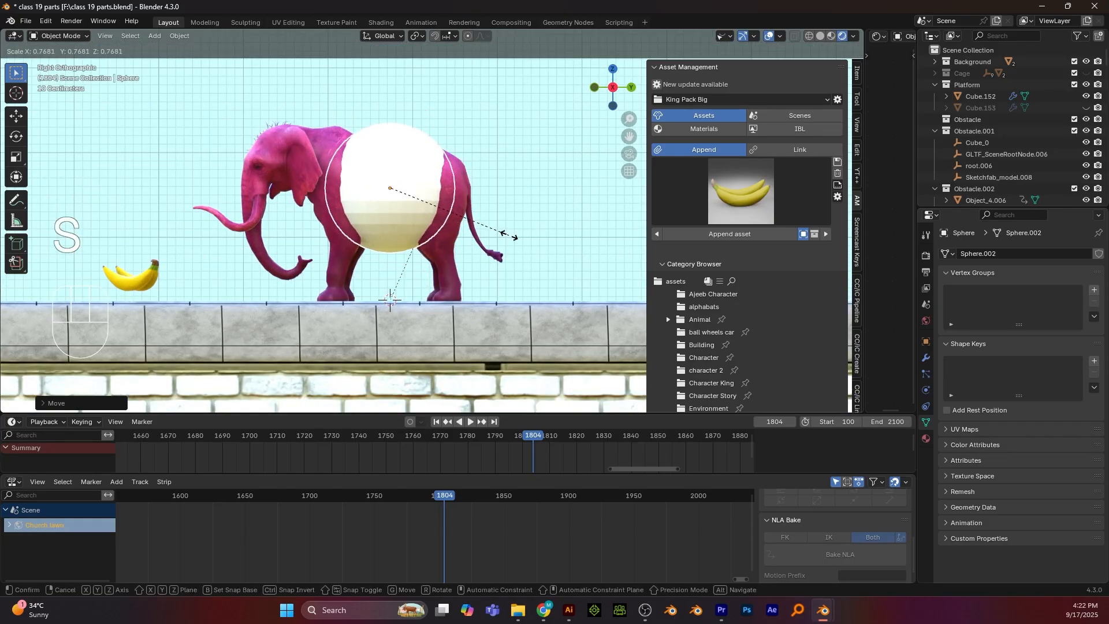
{"action": "left_click", "coordinate": [506, 234]}
{"action": "key", "text": "g"}
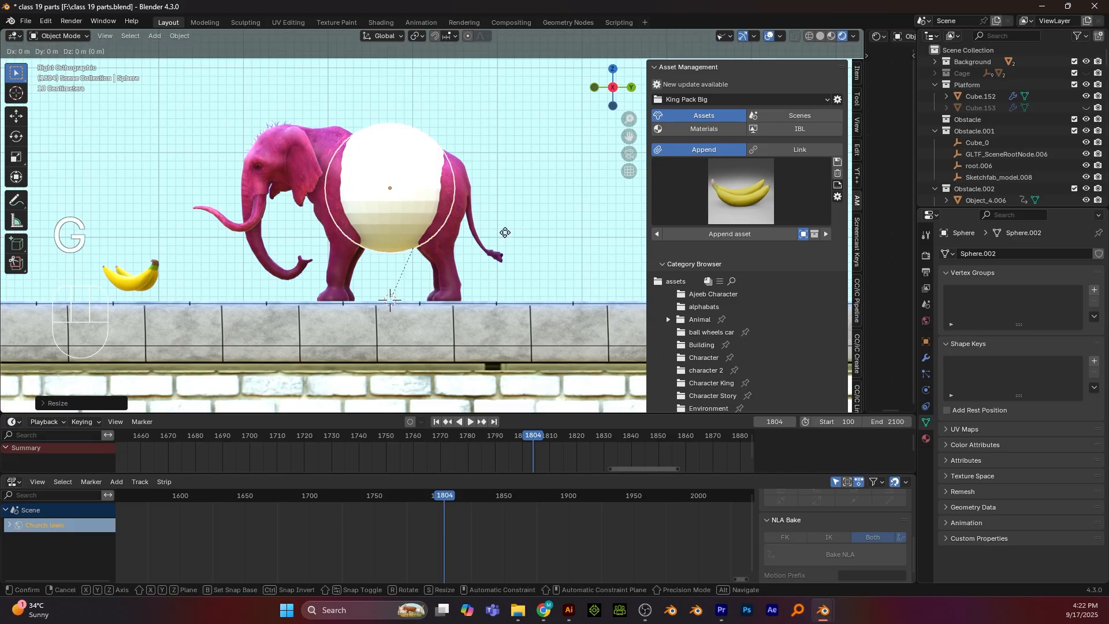
{"action": "key", "text": "z"}
{"action": "left_click", "coordinate": [505, 232]}
Examine how the sphere overlaps the elephant's torso from several angles
{"action": "middle_click_drag", "start_coordinate": [505, 232], "coordinate": [415, 151]}
{"action": "scroll", "coordinate": [414, 151], "scroll_direction": "down", "scroll_amount": 2}
{"action": "left_click", "coordinate": [441, 131]}
{"action": "scroll", "coordinate": [424, 216], "scroll_direction": "up", "scroll_amount": 2}
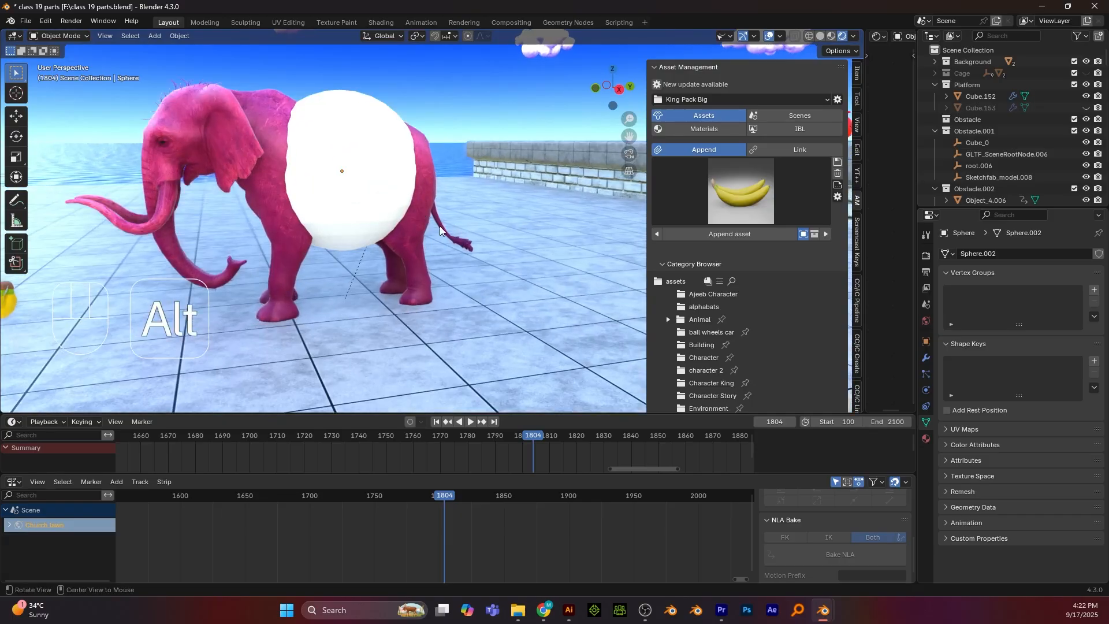
{"action": "middle_click_drag", "start_coordinate": [447, 229], "coordinate": [390, 242]}
{"action": "key", "text": "KP_3"}
{"action": "scroll", "coordinate": [435, 226], "scroll_direction": "down", "scroll_amount": 2}
{"action": "scroll", "coordinate": [391, 243], "scroll_direction": "up", "scroll_amount": 2}
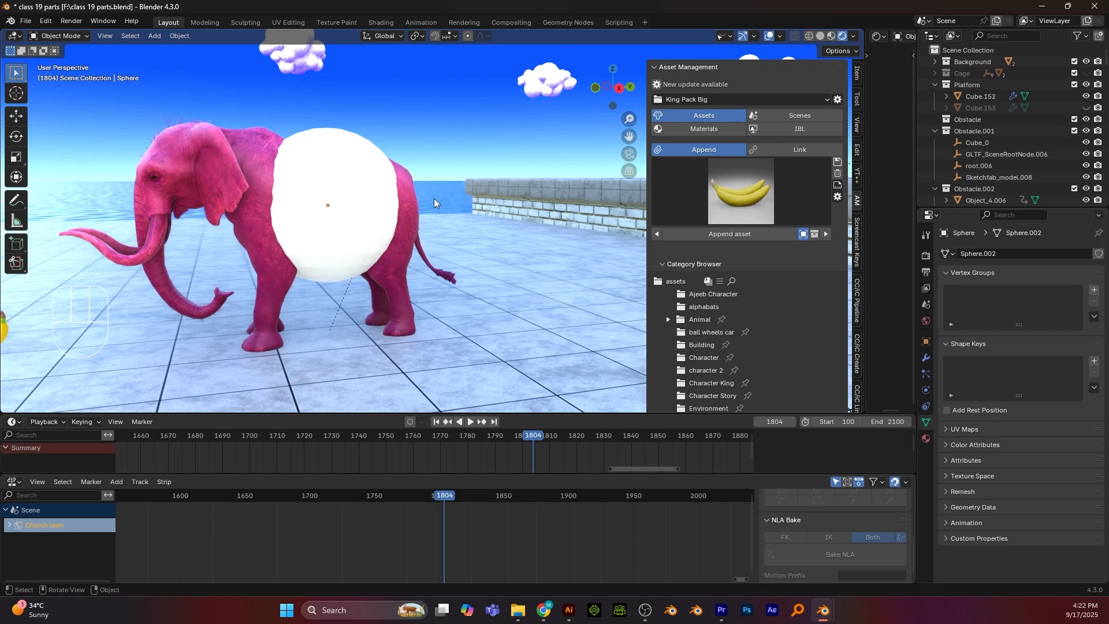
{"action": "scroll", "coordinate": [434, 199], "scroll_direction": "up", "scroll_amount": 1}
{"action": "middle_click_drag", "start_coordinate": [378, 92], "coordinate": [465, 86], "text": "alt+shift"}
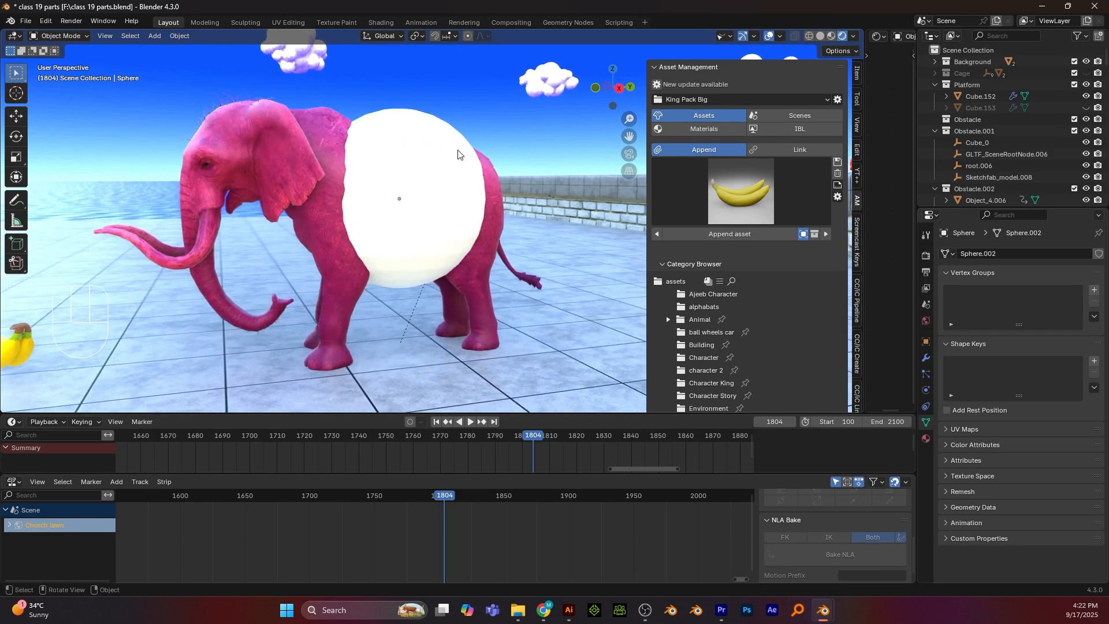
{"action": "middle_click_drag", "start_coordinate": [458, 151], "coordinate": [398, 81], "text": "alt"}
{"action": "middle_click_drag", "start_coordinate": [396, 179], "coordinate": [280, 166], "text": "alt"}
Select the elephant's mesh and add a Shrinkwrap modifier to it
{"action": "left_click", "coordinate": [207, 139]}
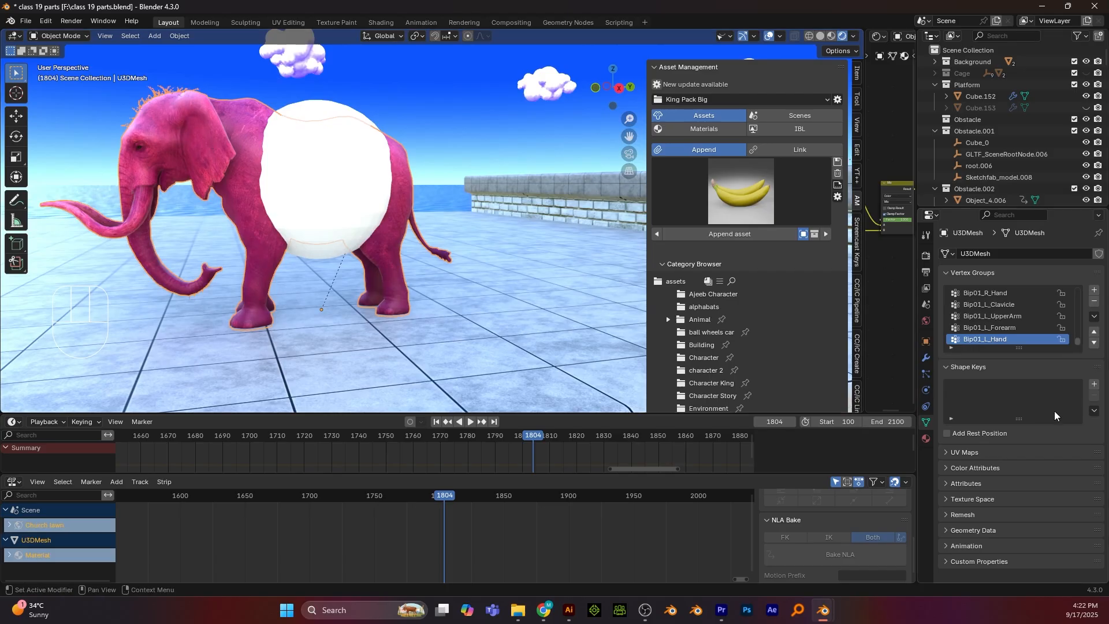
{"action": "left_click", "coordinate": [926, 359]}
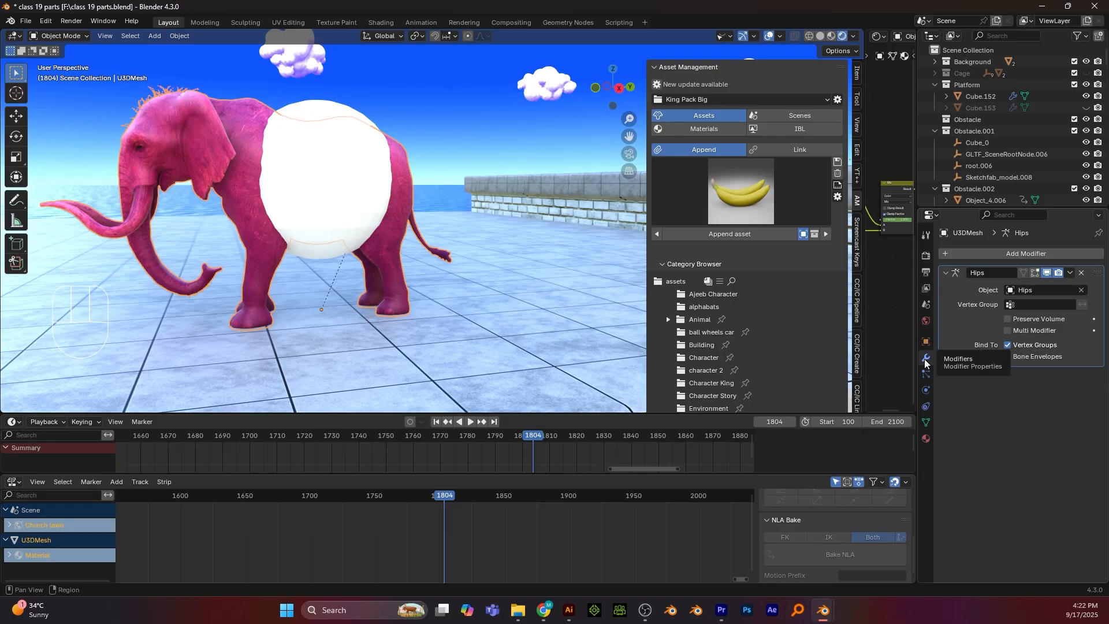
{"action": "left_click", "coordinate": [993, 255]}
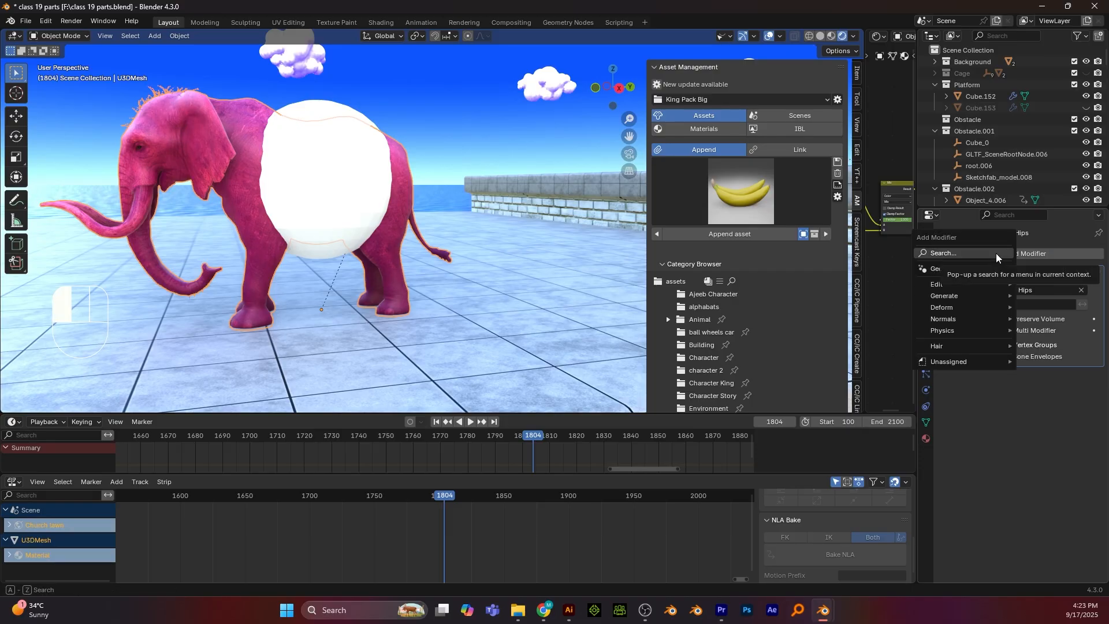
{"action": "left_click", "coordinate": [996, 253]}
{"action": "type", "text": "sh"}
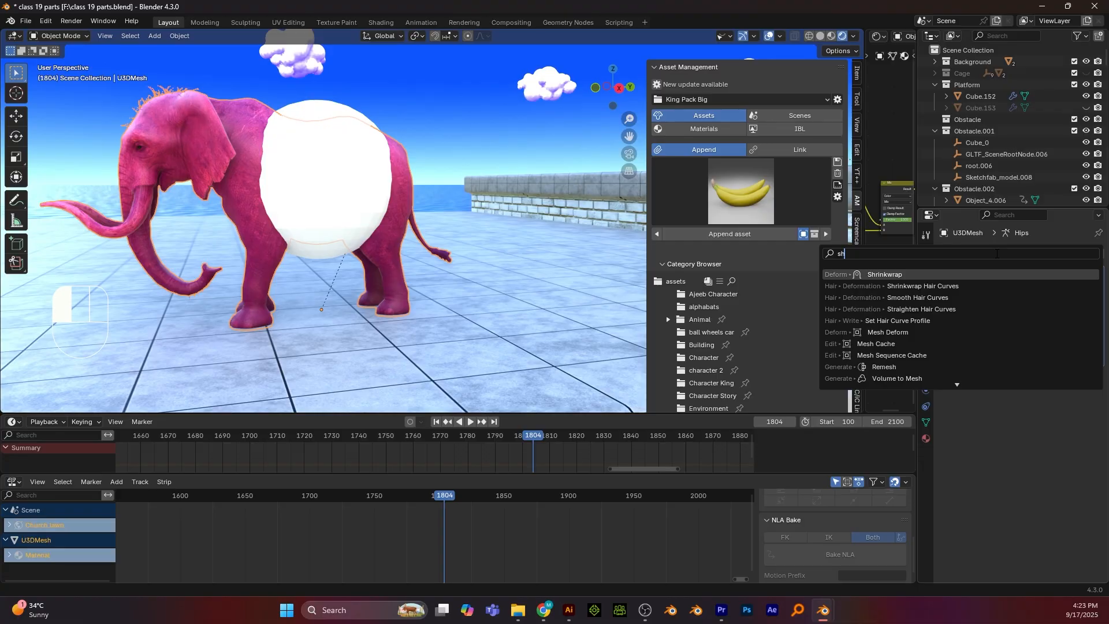
{"action": "type", "text": "r"}
{"action": "left_click", "coordinate": [963, 275]}
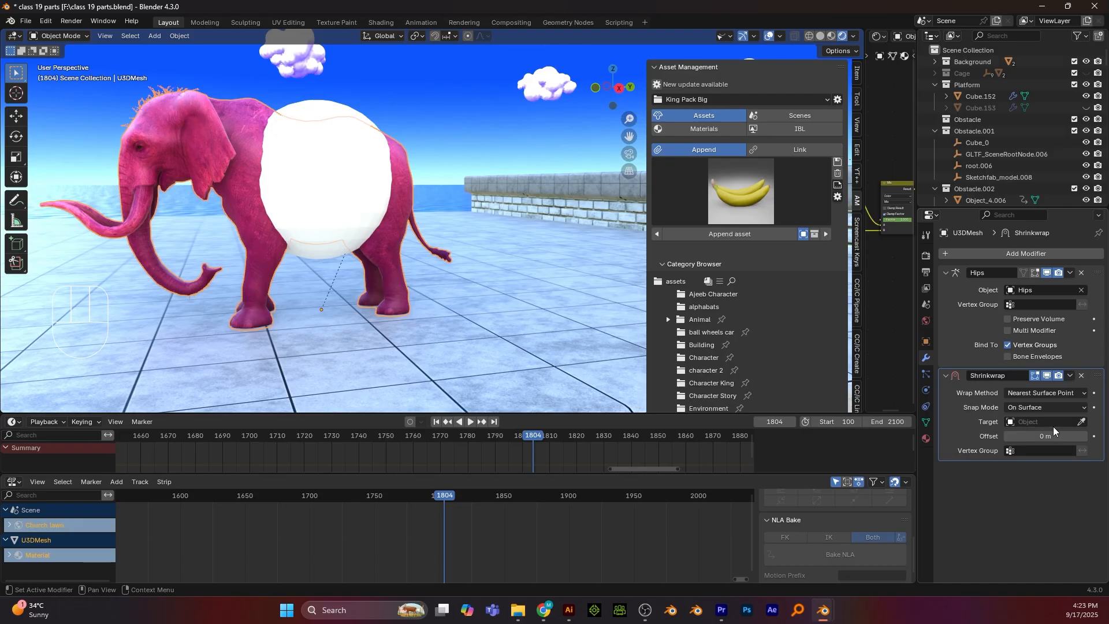
Set the Shrinkwrap target to the sphere and change the snap mode to Outside
{"action": "left_click", "coordinate": [1082, 421]}
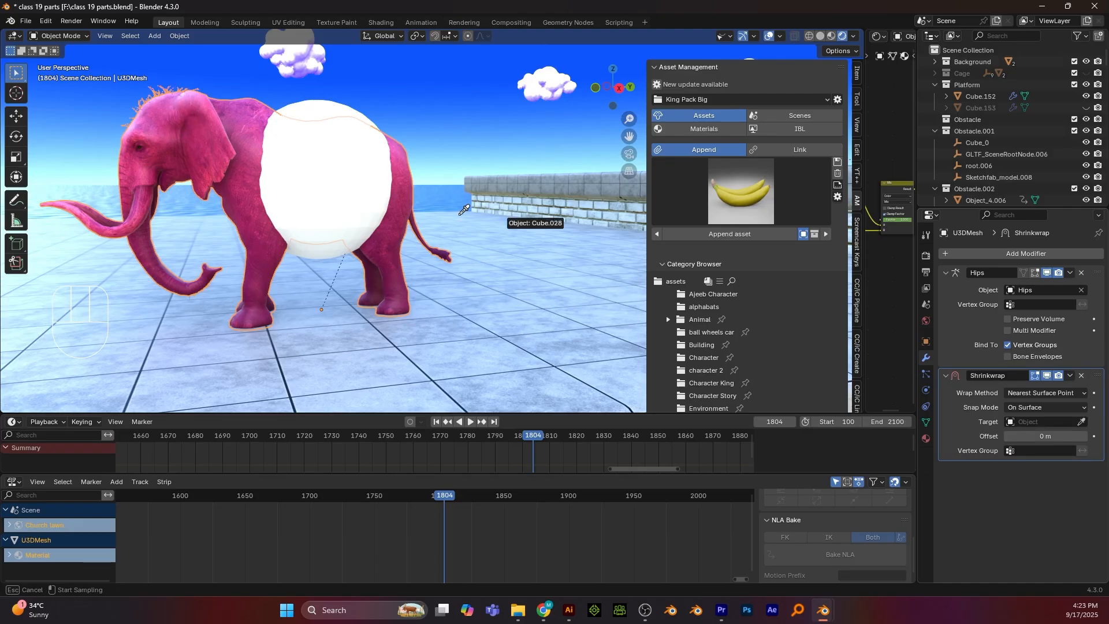
{"action": "left_click", "coordinate": [348, 169]}
{"action": "key", "text": "KP_3"}
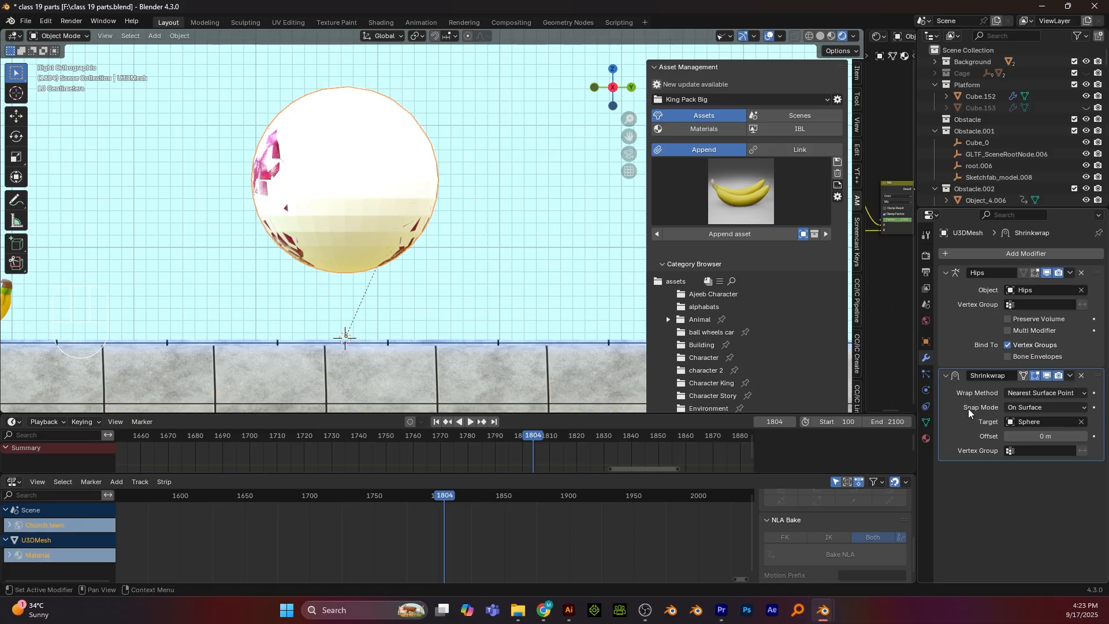
{"action": "left_click", "coordinate": [1048, 407]}
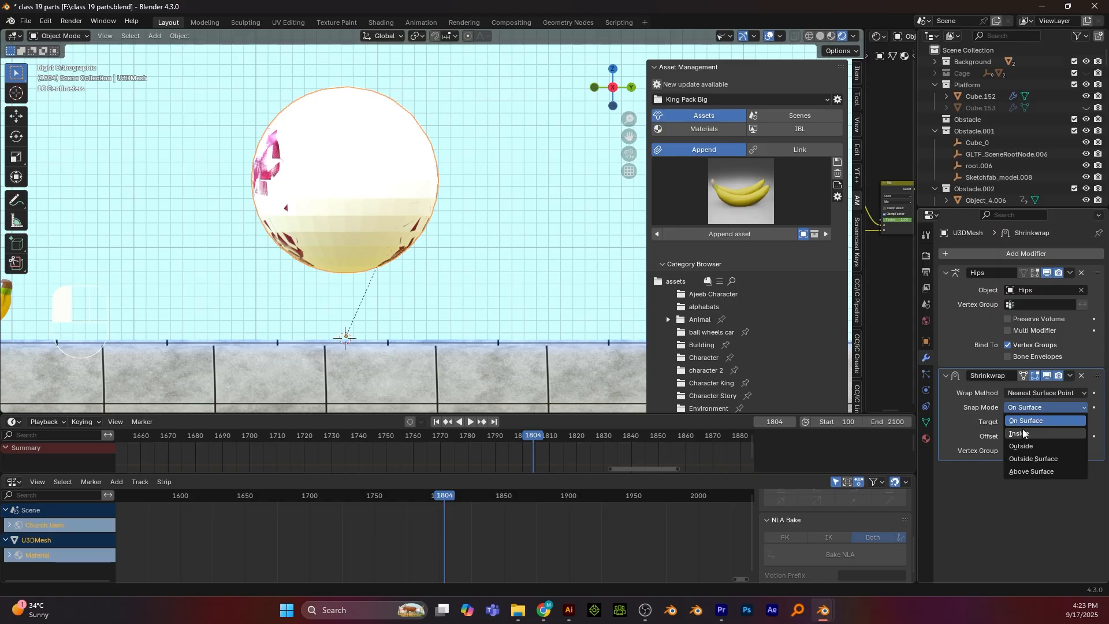
{"action": "left_click", "coordinate": [1029, 460]}
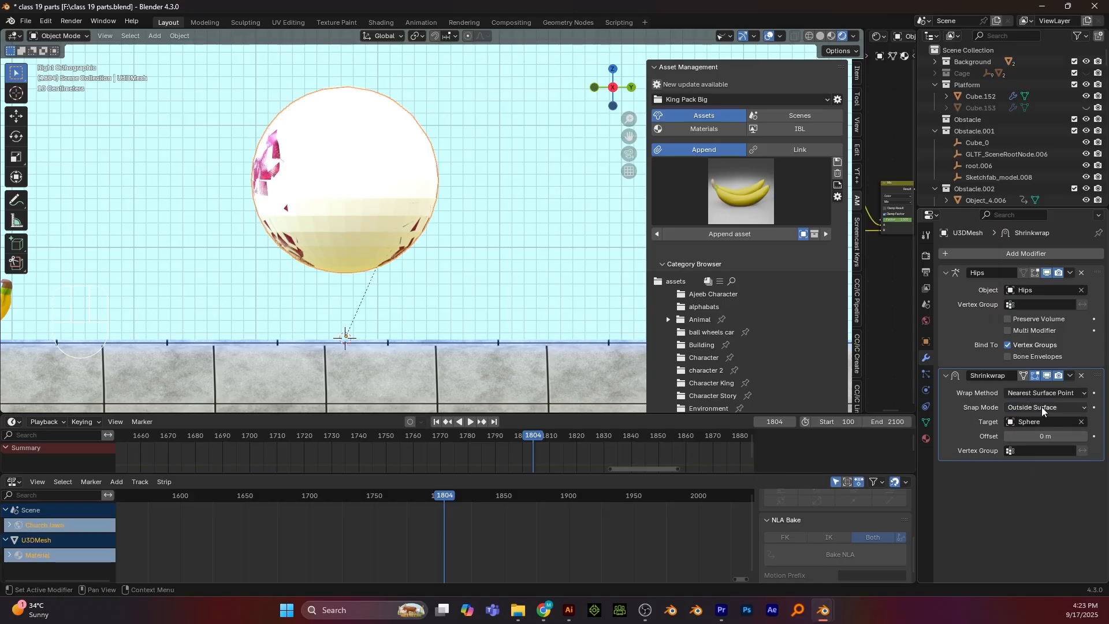
{"action": "left_click", "coordinate": [1042, 406]}
{"action": "left_click", "coordinate": [1034, 446]}
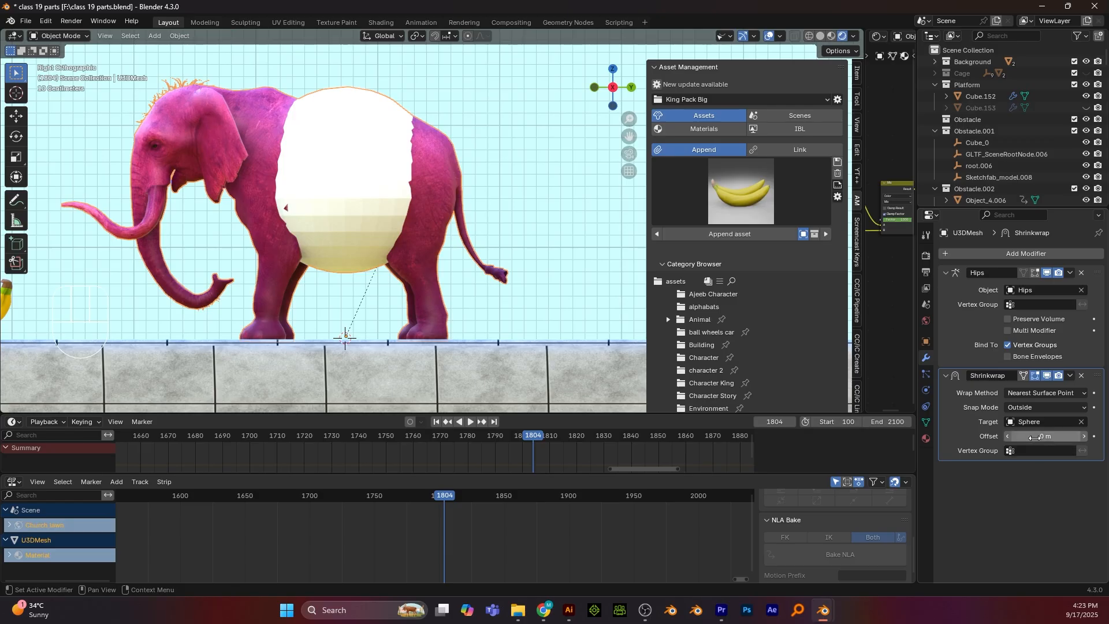
Apply the Shrinkwrap modifier as a shape key and select the Shrinkwrap key among the mesh's shape keys
{"action": "left_click", "coordinate": [1069, 377]}
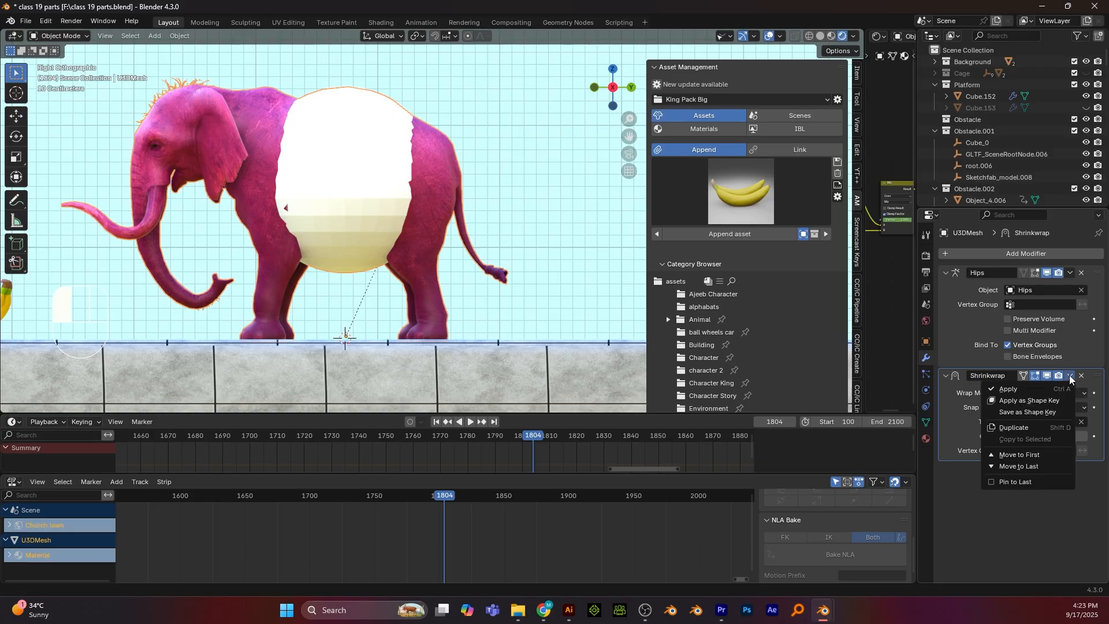
{"action": "left_click", "coordinate": [1022, 401]}
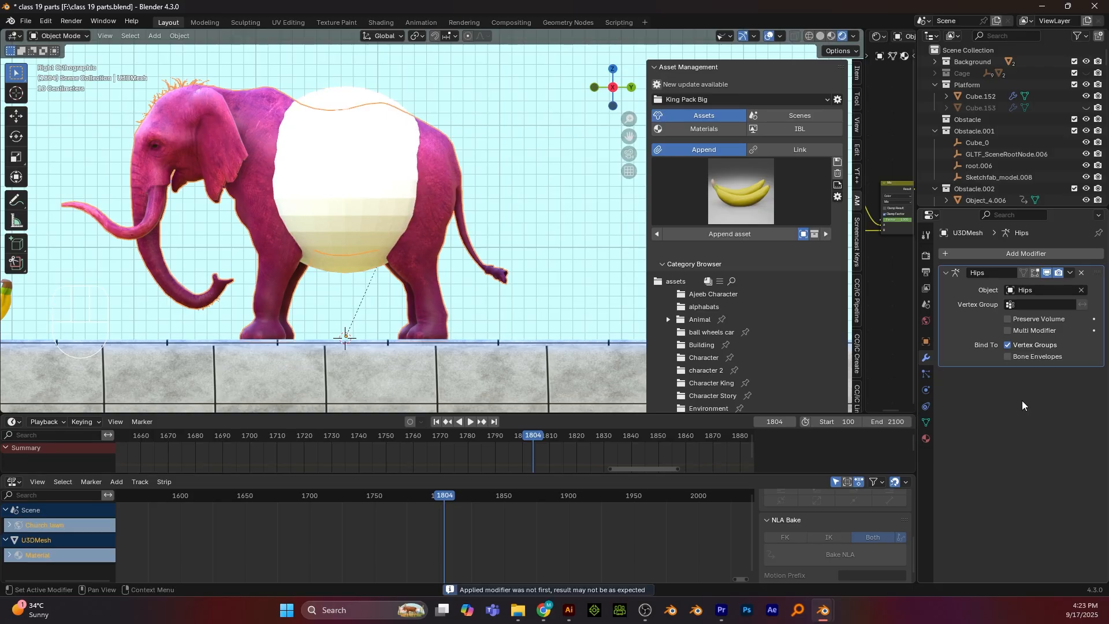
{"action": "left_click", "coordinate": [927, 423]}
{"action": "left_click", "coordinate": [981, 399]}
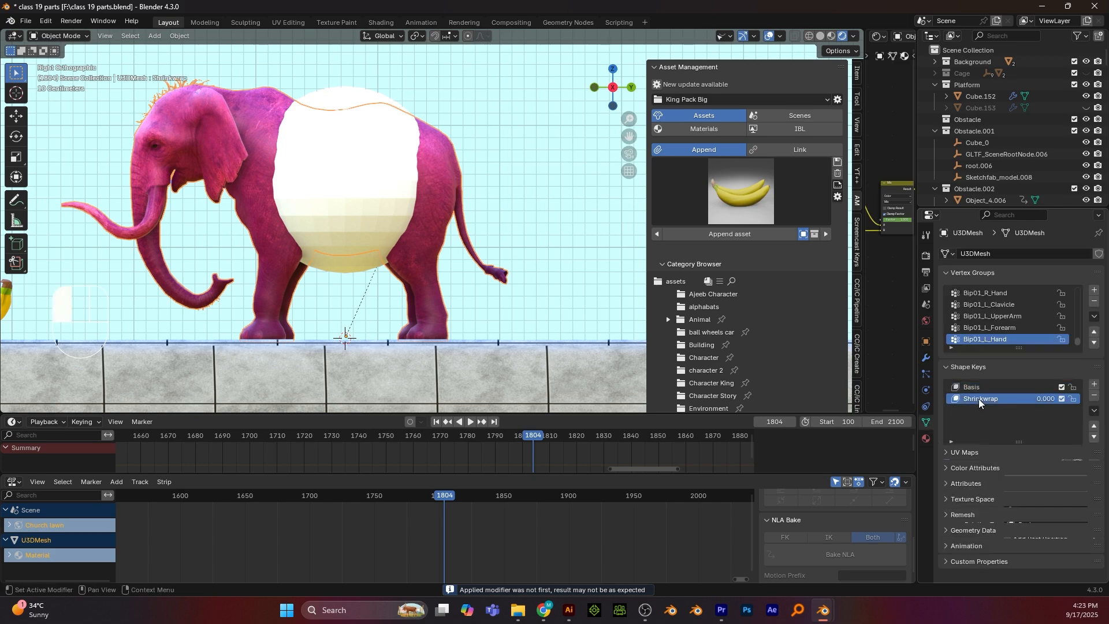
{"action": "left_click_drag", "start_coordinate": [1034, 471], "coordinate": [1005, 471]}
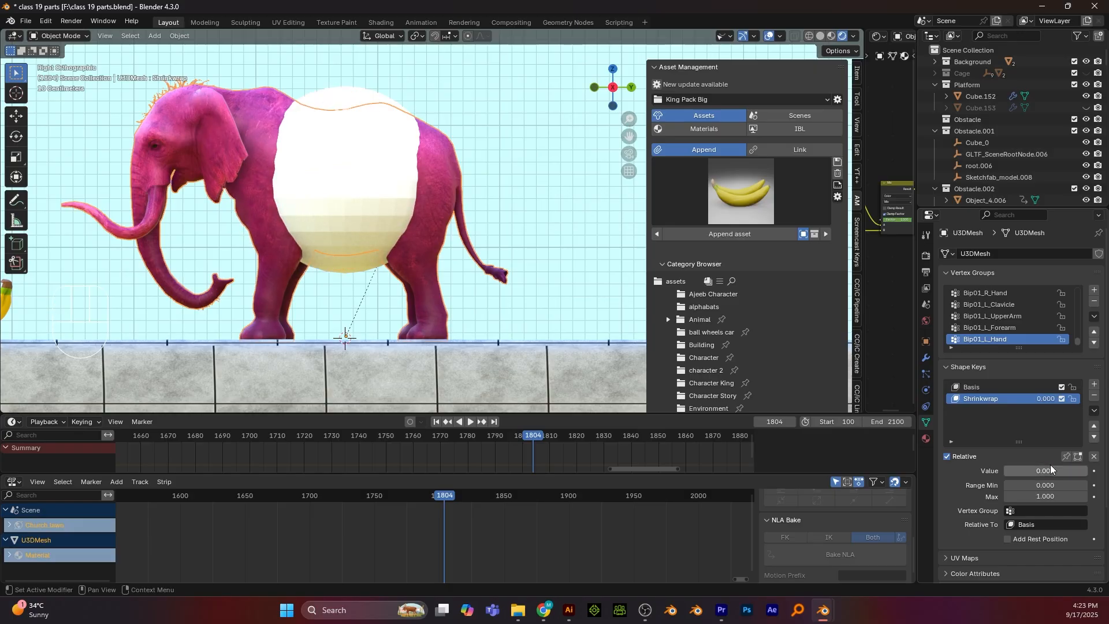
Delete the sphere and reselect the elephant's mesh
{"action": "left_click", "coordinate": [333, 179]}
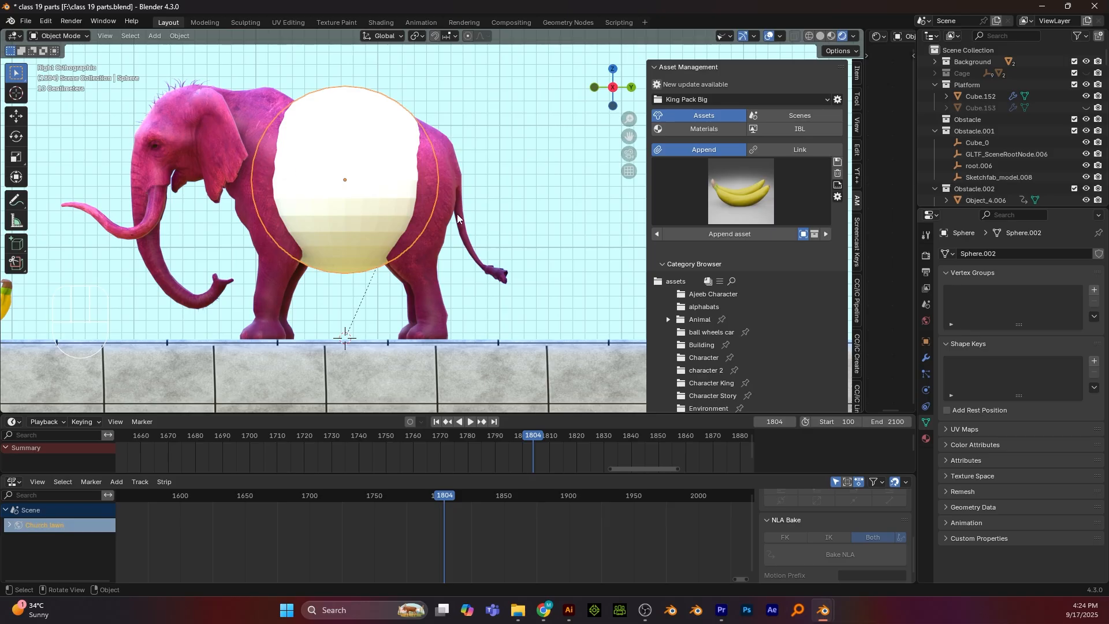
{"action": "key", "text": "Delete"}
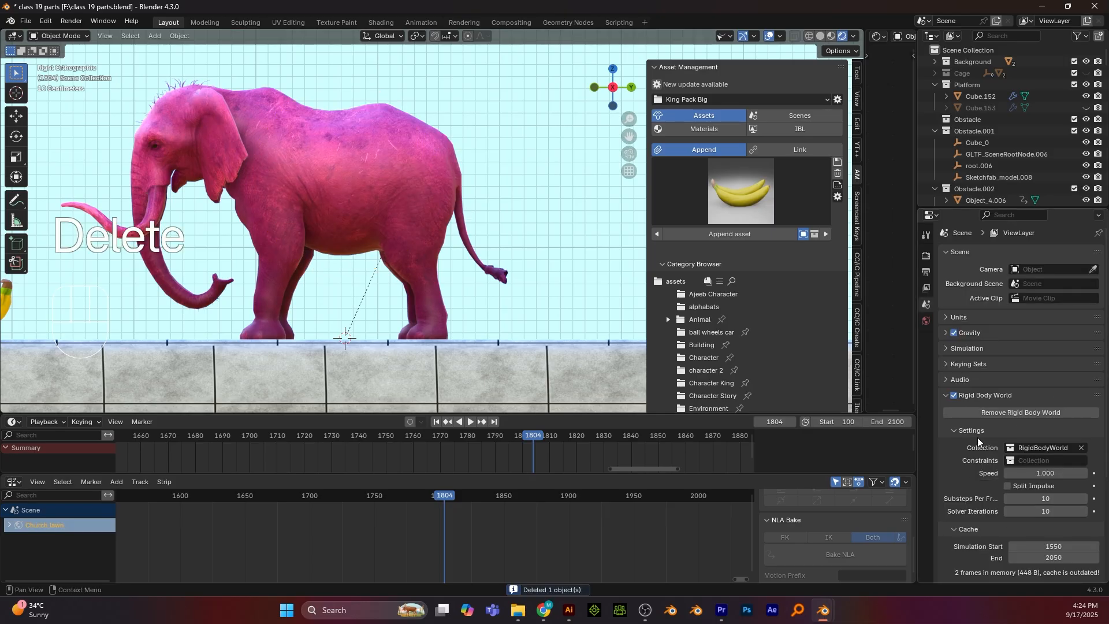
{"action": "left_click", "coordinate": [333, 200]}
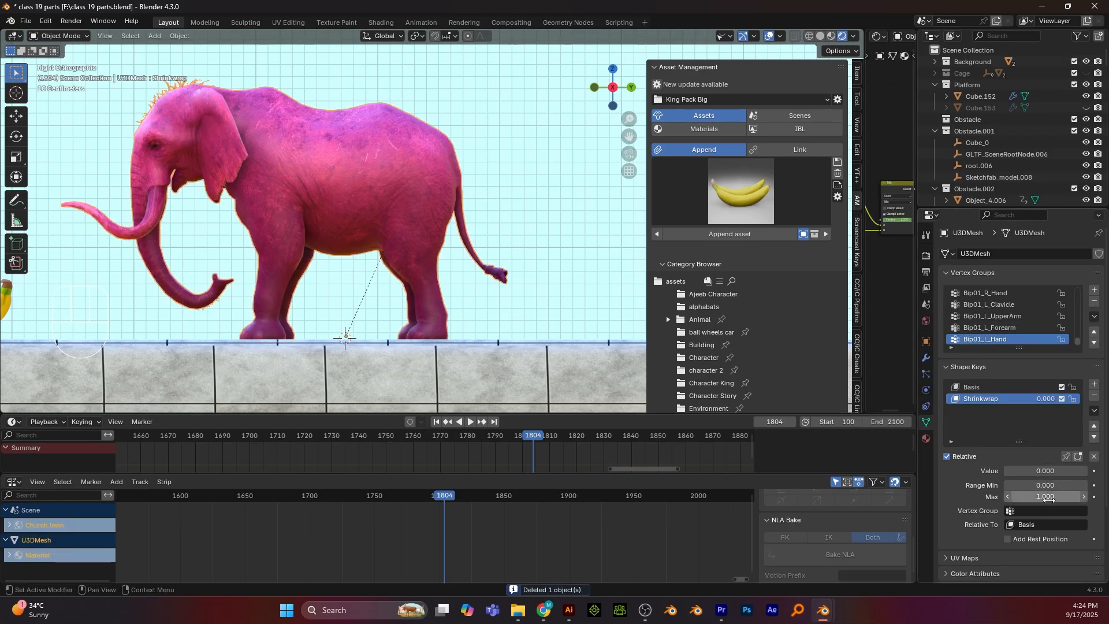
Test the Shrinkwrap shape key at value 1, check the inflated belly, and return the value to 0
{"action": "left_click_drag", "start_coordinate": [1039, 471], "coordinate": [1087, 470]}
{"action": "middle_click_drag", "start_coordinate": [308, 231], "coordinate": [397, 218], "text": "alt"}
{"action": "scroll", "coordinate": [397, 218], "scroll_direction": "up", "scroll_amount": 4}
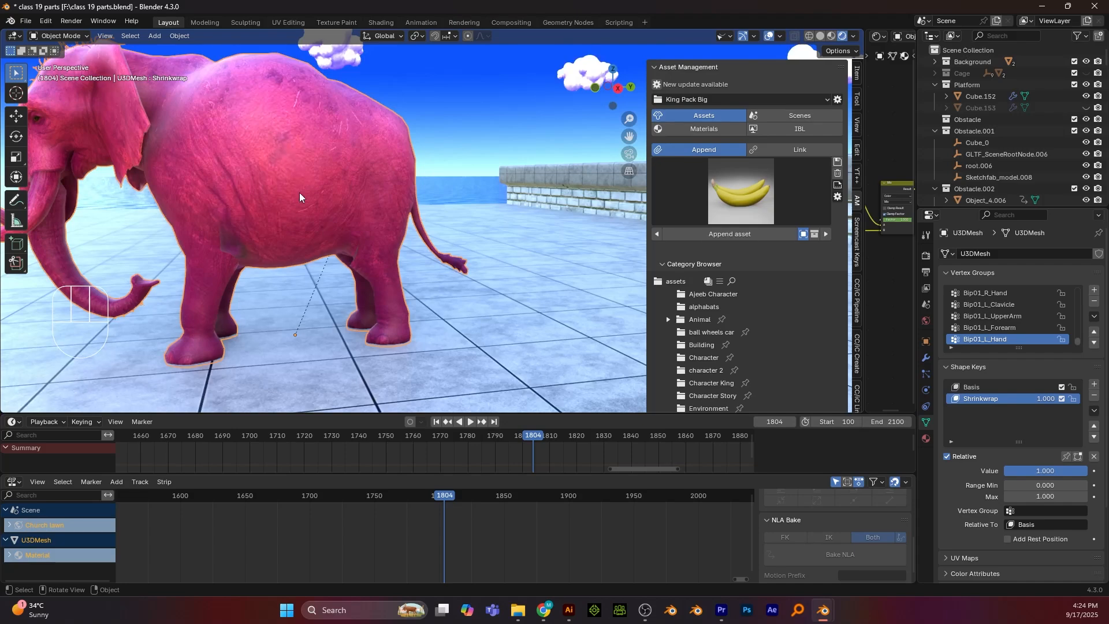
{"action": "key", "text": "KP_3"}
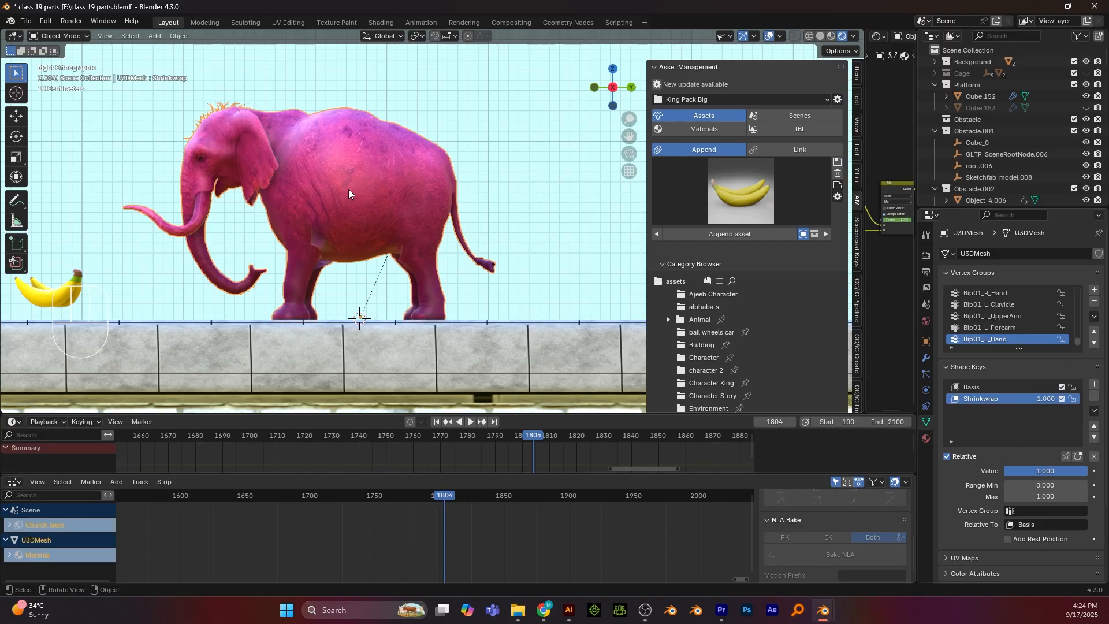
{"action": "scroll", "coordinate": [346, 233], "scroll_direction": "down", "scroll_amount": 1}
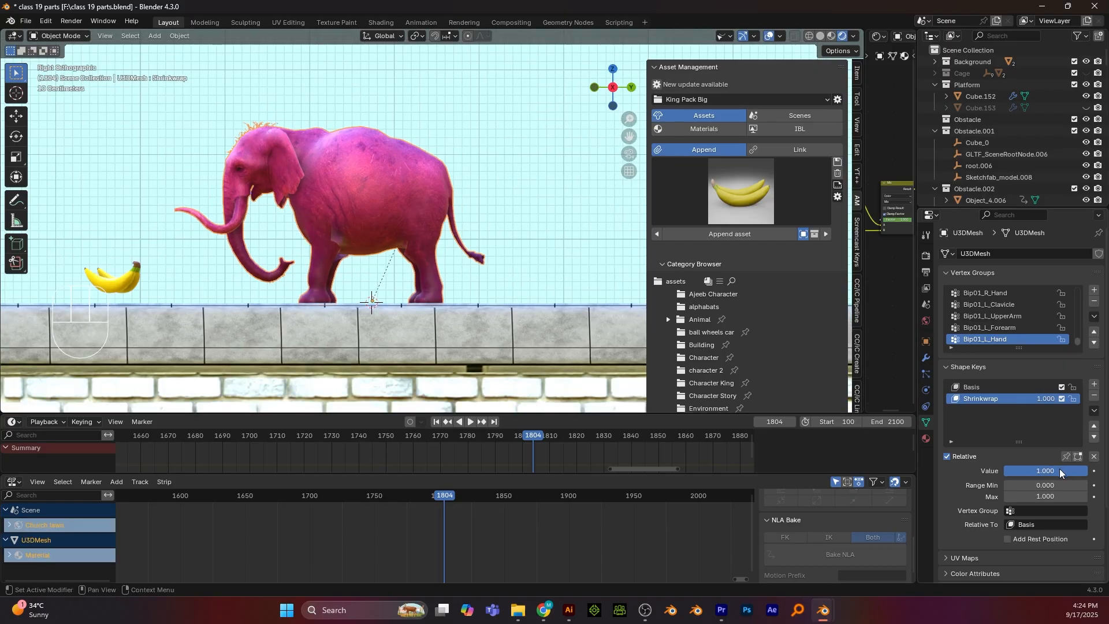
{"action": "left_click_drag", "start_coordinate": [1060, 470], "coordinate": [974, 471]}
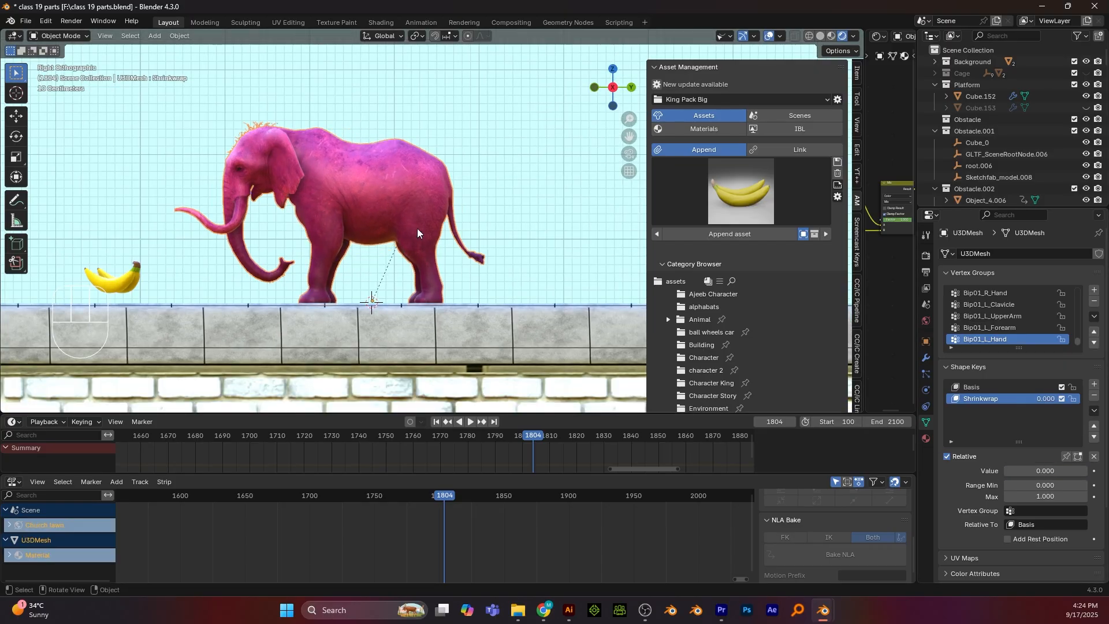
Deselect the elephant's mesh and show empties and armatures in the viewport again
{"action": "scroll", "coordinate": [417, 227], "scroll_direction": "up", "scroll_amount": 1}
{"action": "middle_click_drag", "start_coordinate": [295, 171], "coordinate": [396, 173], "text": "shift"}
{"action": "middle_click_drag", "start_coordinate": [465, 119], "coordinate": [483, 257]}
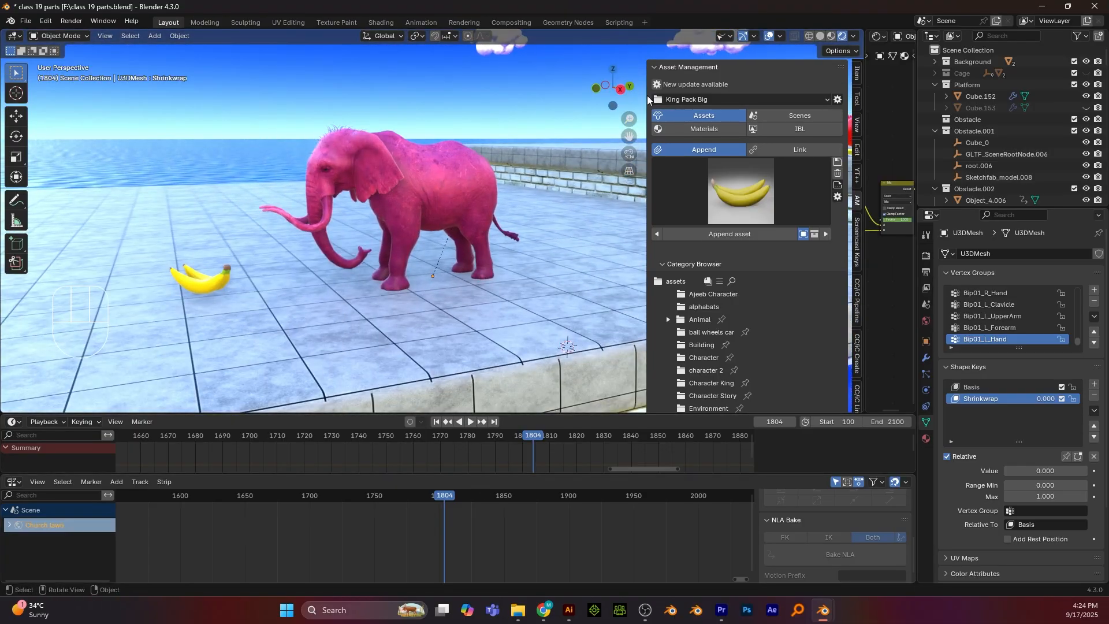
{"action": "left_click", "coordinate": [730, 36]}
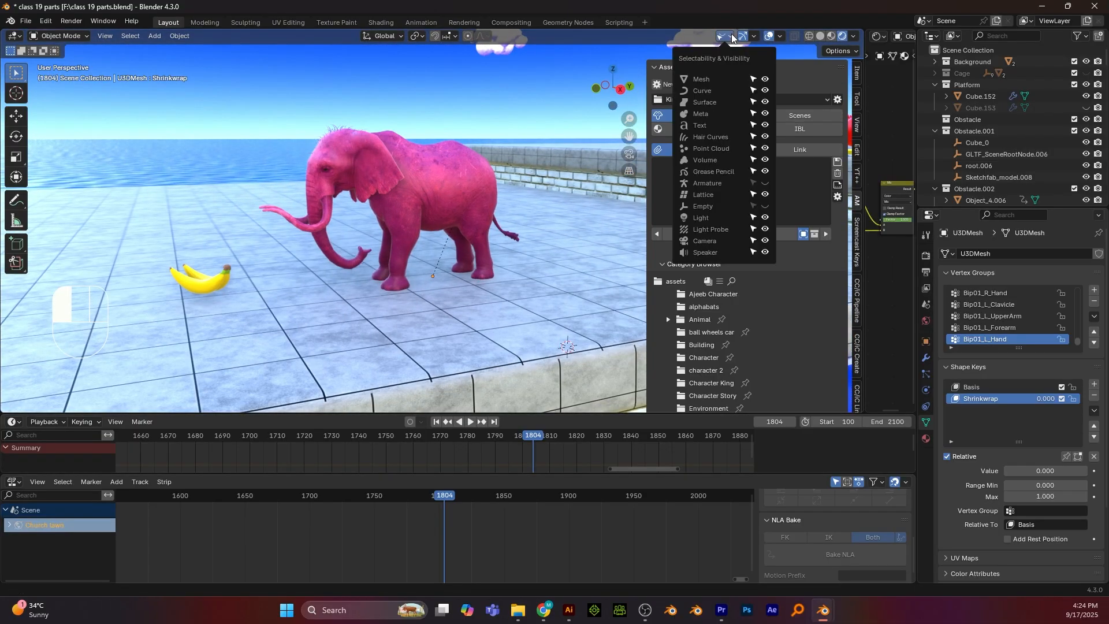
{"action": "left_click", "coordinate": [765, 207]}
{"action": "left_click", "coordinate": [765, 183]}
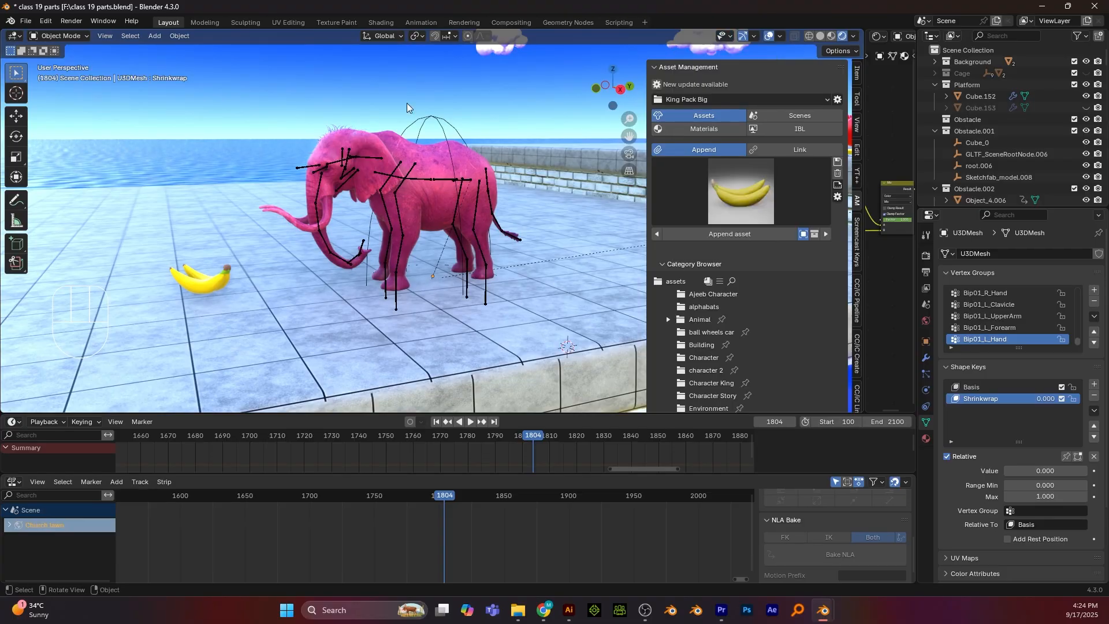
Select the elephant's Hips armature and enlarge the NLA editor to display its tracks
{"action": "middle_click_drag", "start_coordinate": [505, 220], "coordinate": [357, 179], "text": "alt"}
{"action": "key", "text": "KP_3"}
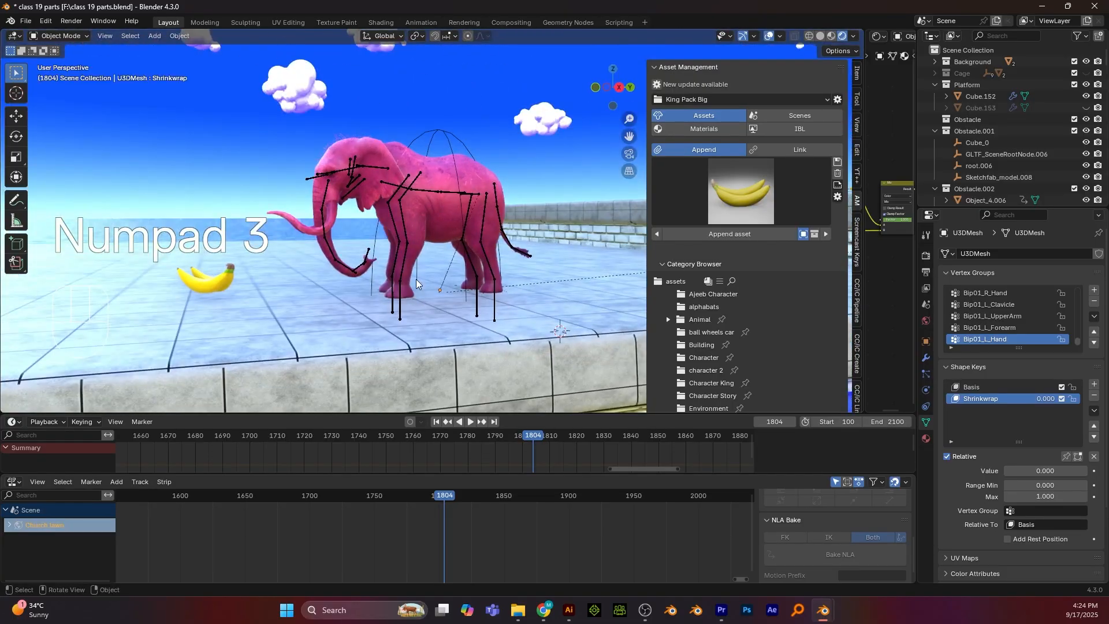
{"action": "left_click", "coordinate": [346, 166]}
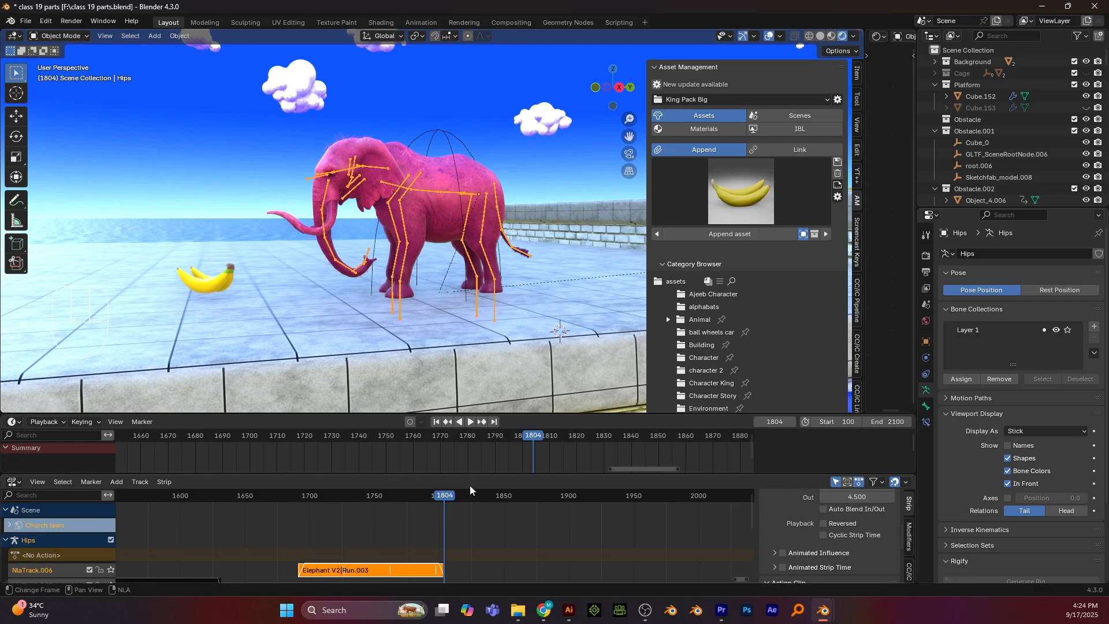
{"action": "left_click_drag", "start_coordinate": [472, 474], "coordinate": [472, 431]}
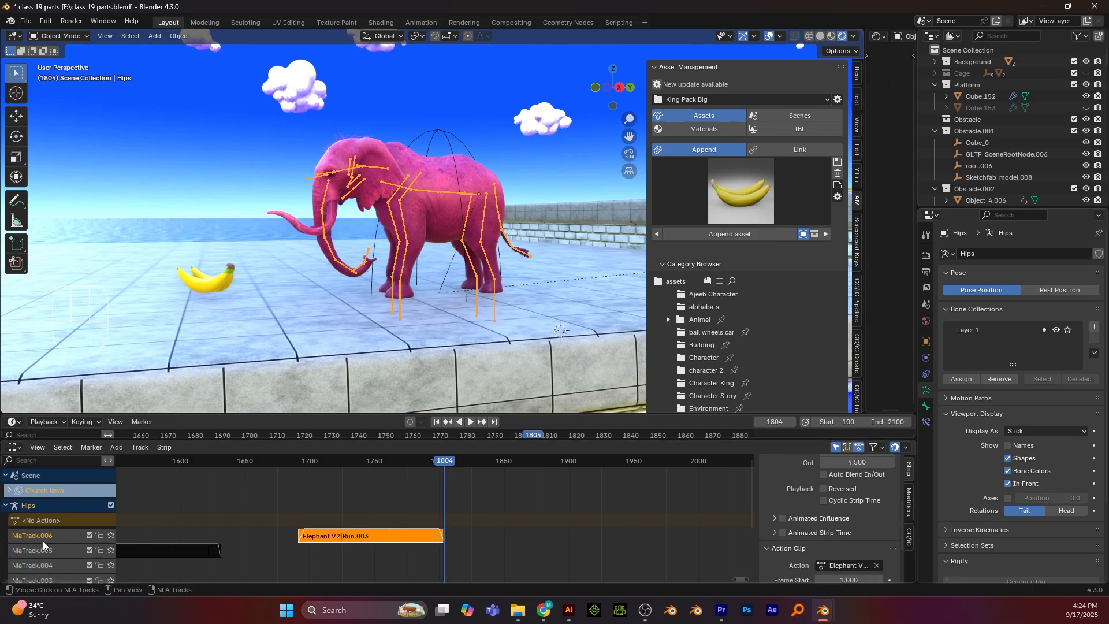
Add an NLA track above the elephant's Run track and place the Elephant V2 Firing action on it at frame 1804
{"action": "key", "text": "shift+a"}
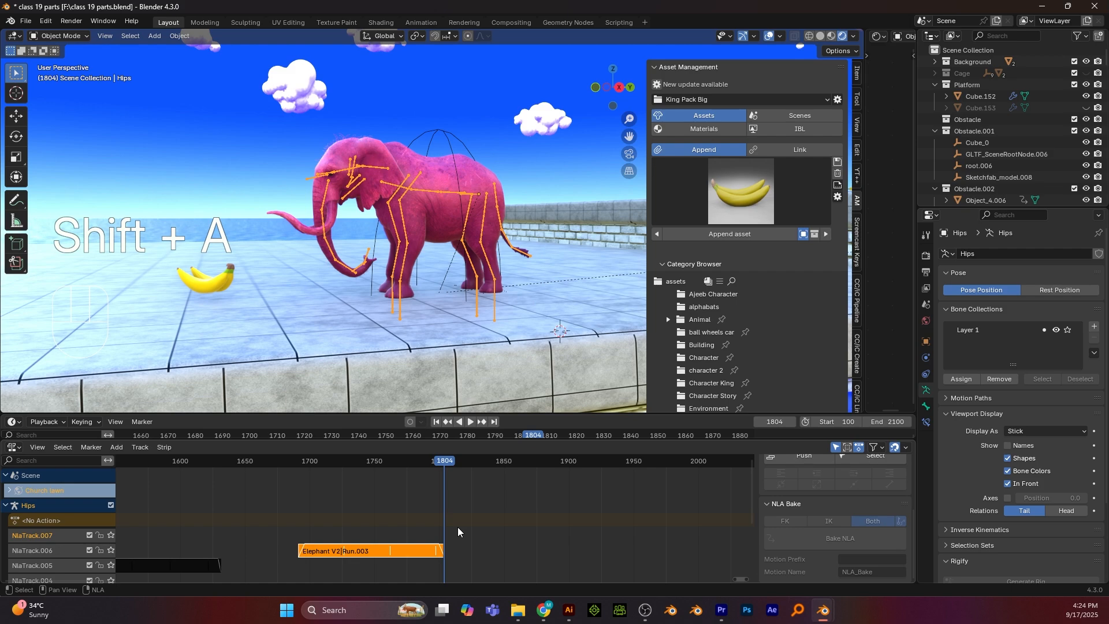
{"action": "key", "text": "shift+a"}
{"action": "type", "text": "ele"}
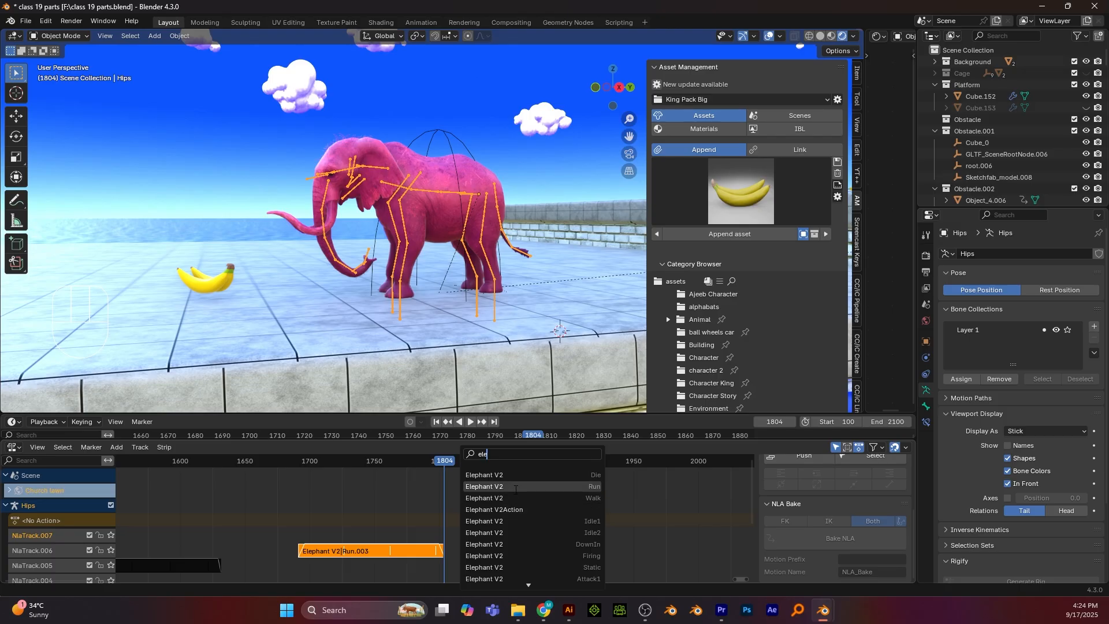
{"action": "left_click", "coordinate": [526, 555]}
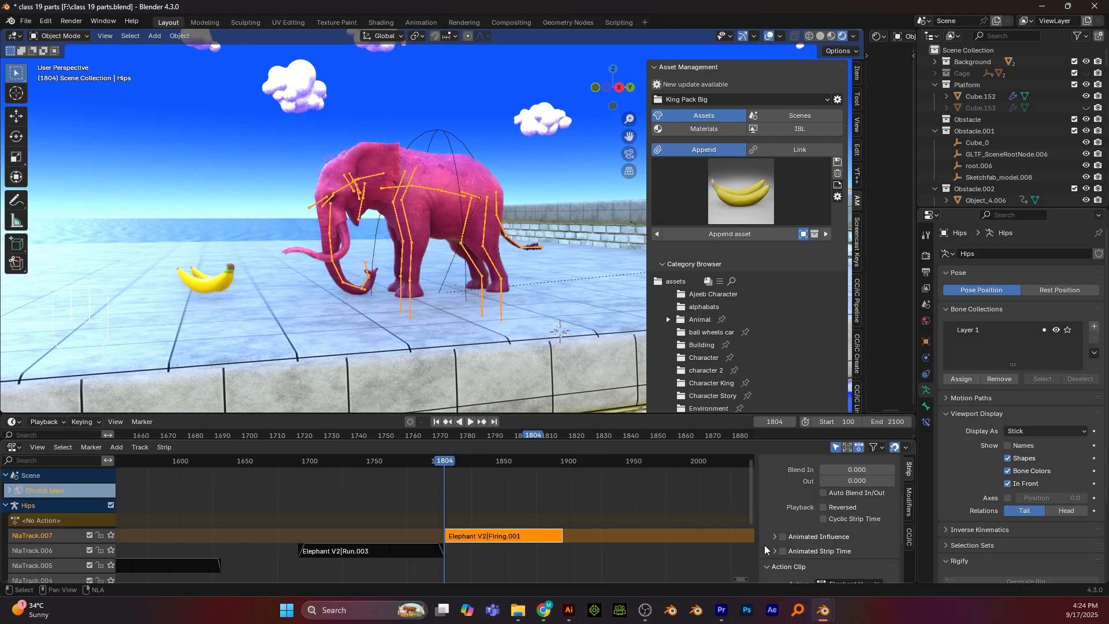
Set the Firing strip's Blend In to 3 and Blend Out to 4.6, and play the transition from the run
{"action": "left_click_drag", "start_coordinate": [848, 471], "coordinate": [878, 481]}
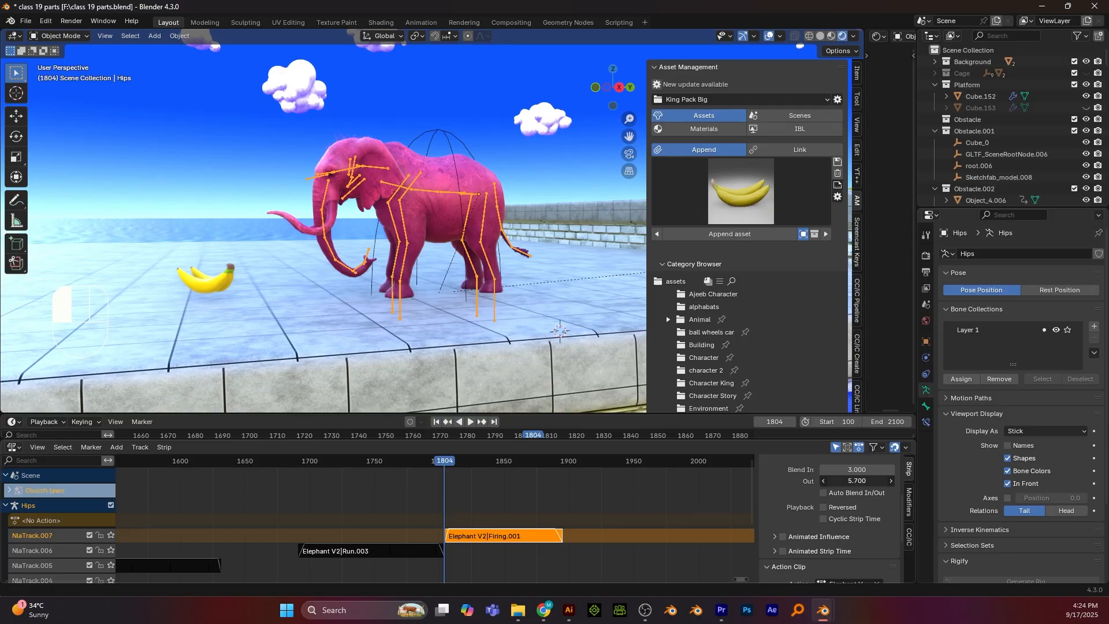
{"action": "key", "text": "space"}
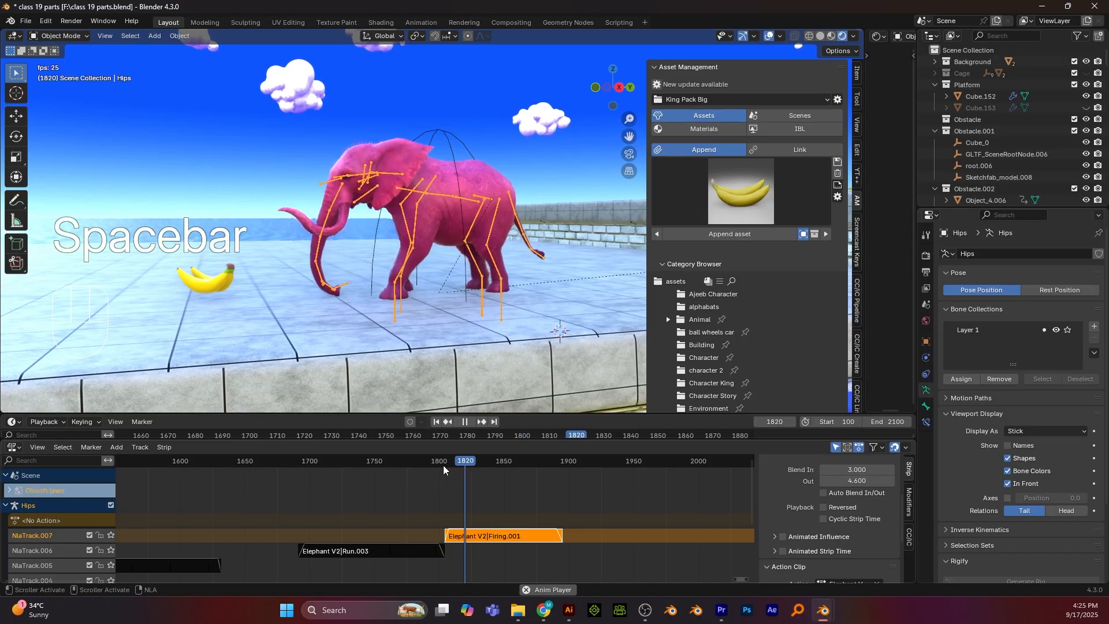
{"action": "key", "text": "space"}
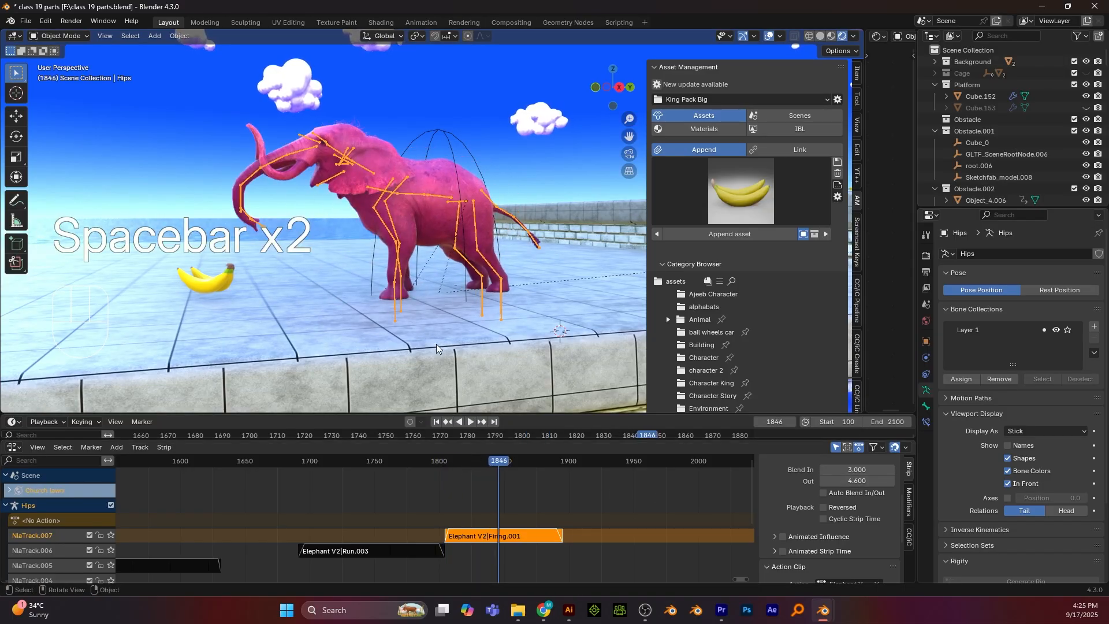
Examine the Firing motion around frames 1841 to 1847 in side and perspective views to judge when the trunk reaches the banana
{"action": "scroll", "coordinate": [345, 238], "scroll_direction": "up", "scroll_amount": 3}
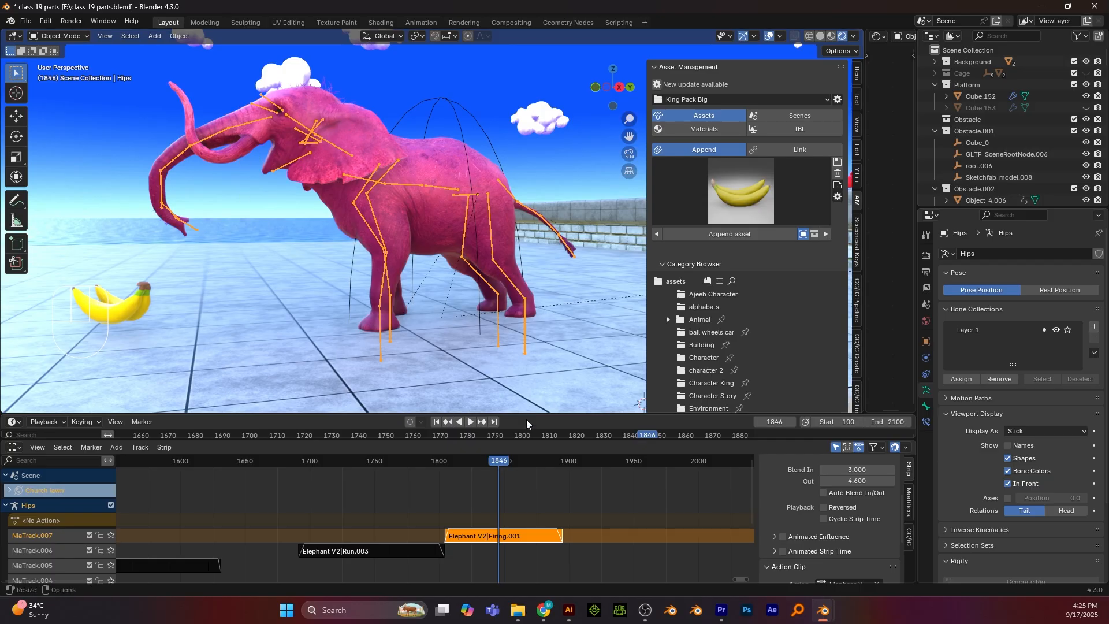
{"action": "mouse_move", "coordinate": [497, 460]}
{"action": "left_mouse_down"}
{"action": "mouse_move", "coordinate": [467, 457]}
{"action": "mouse_move", "coordinate": [514, 463]}
{"action": "mouse_move", "coordinate": [501, 463]}
{"action": "left_mouse_up"}
{"action": "key", "text": "KP_3"}
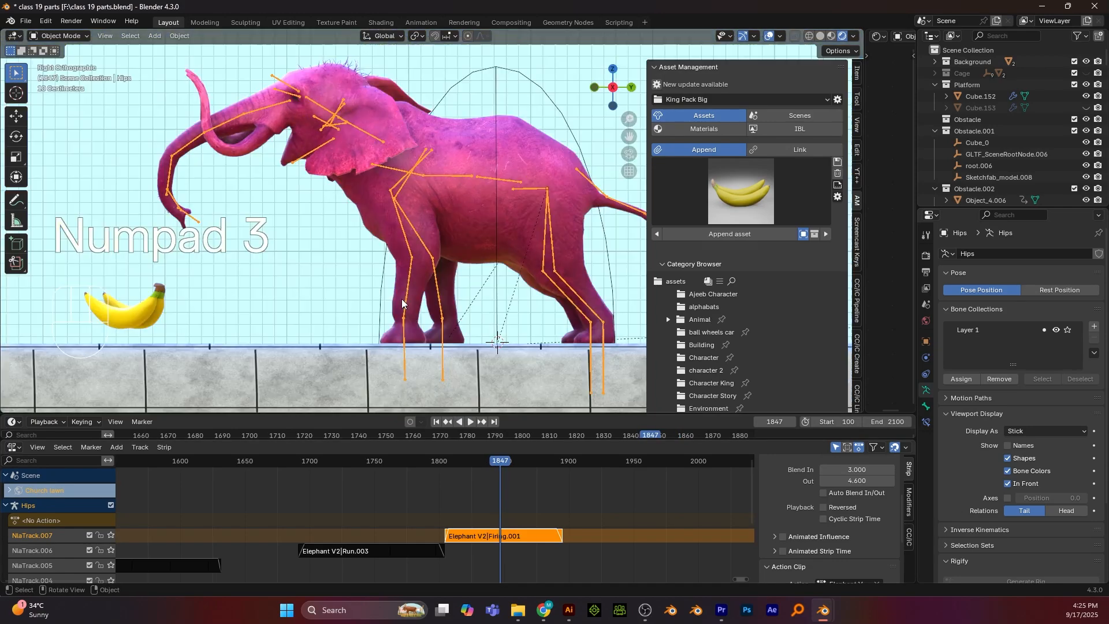
{"action": "scroll", "coordinate": [313, 278], "scroll_direction": "up", "scroll_amount": 3}
{"action": "left_click", "coordinate": [313, 278]}
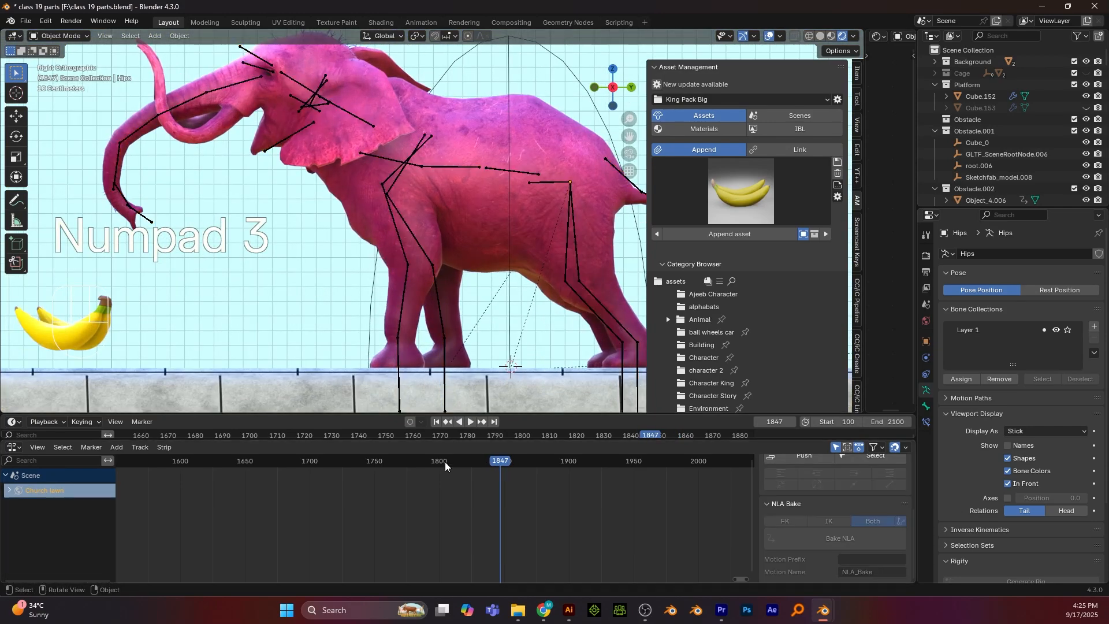
{"action": "left_click", "coordinate": [322, 129]}
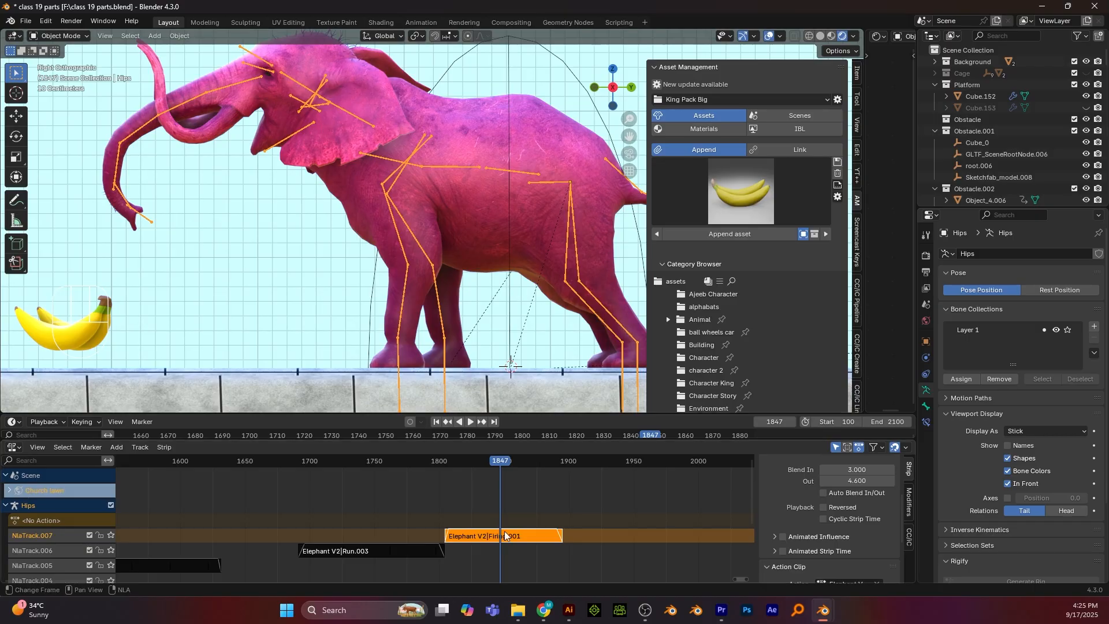
{"action": "scroll", "coordinate": [372, 320], "scroll_direction": "down", "scroll_amount": 2}
{"action": "middle_click_drag", "start_coordinate": [346, 314], "coordinate": [364, 311], "text": "alt"}
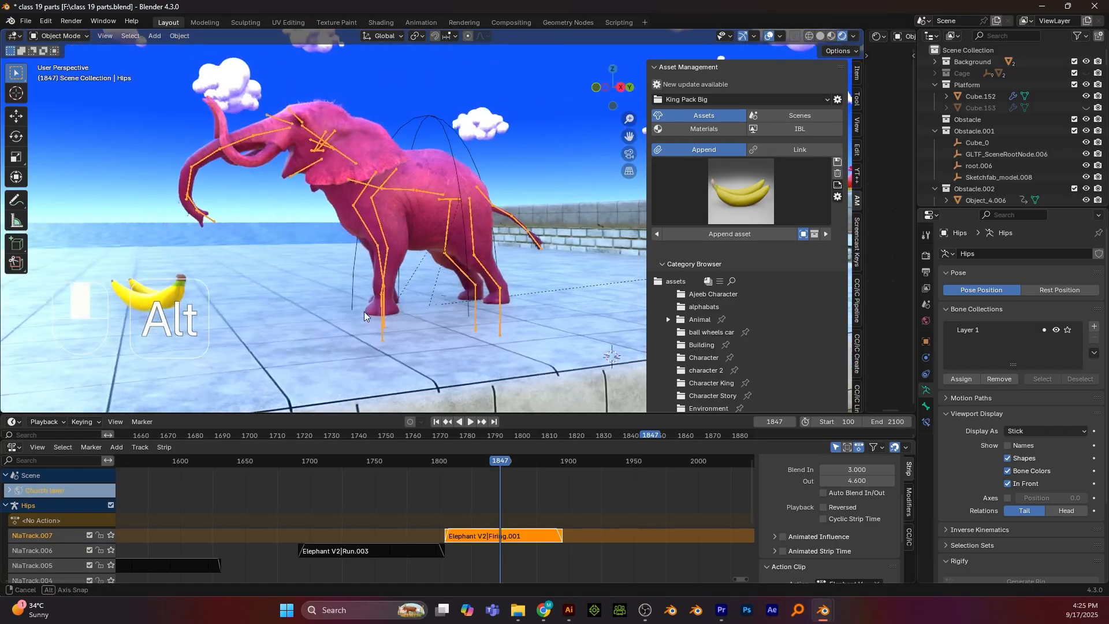
{"action": "scroll", "coordinate": [370, 312], "scroll_direction": "down", "scroll_amount": 1}
{"action": "scroll", "coordinate": [370, 311], "scroll_direction": "up", "scroll_amount": 3}
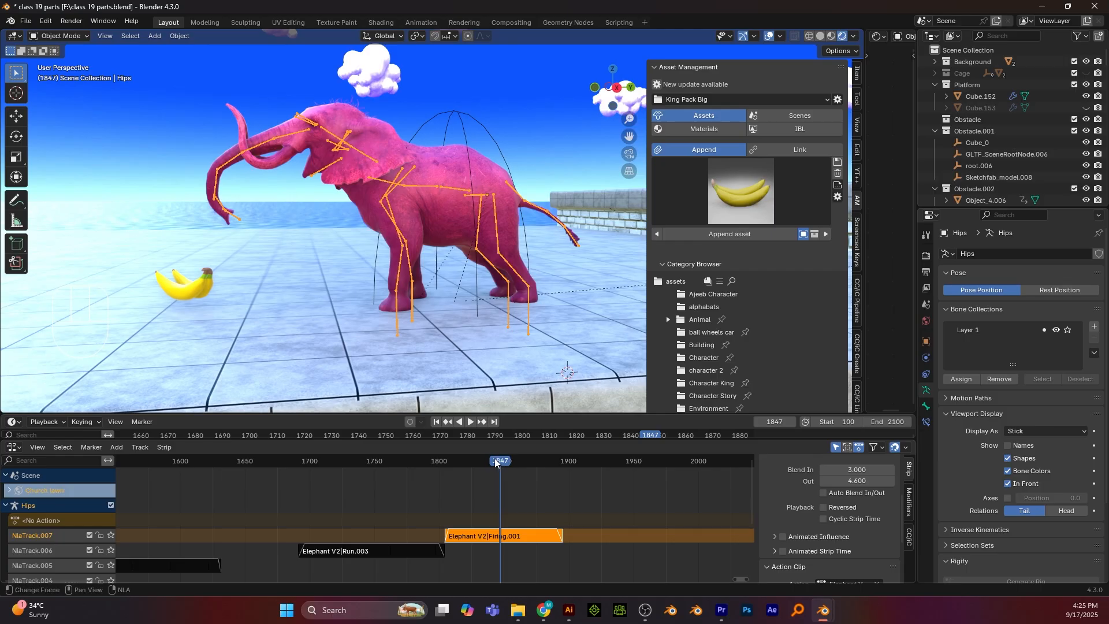
{"action": "mouse_move", "coordinate": [499, 460]}
{"action": "left_mouse_down"}
{"action": "mouse_move", "coordinate": [456, 470]}
{"action": "mouse_move", "coordinate": [493, 463]}
{"action": "left_mouse_up"}
{"action": "key", "text": "space"}
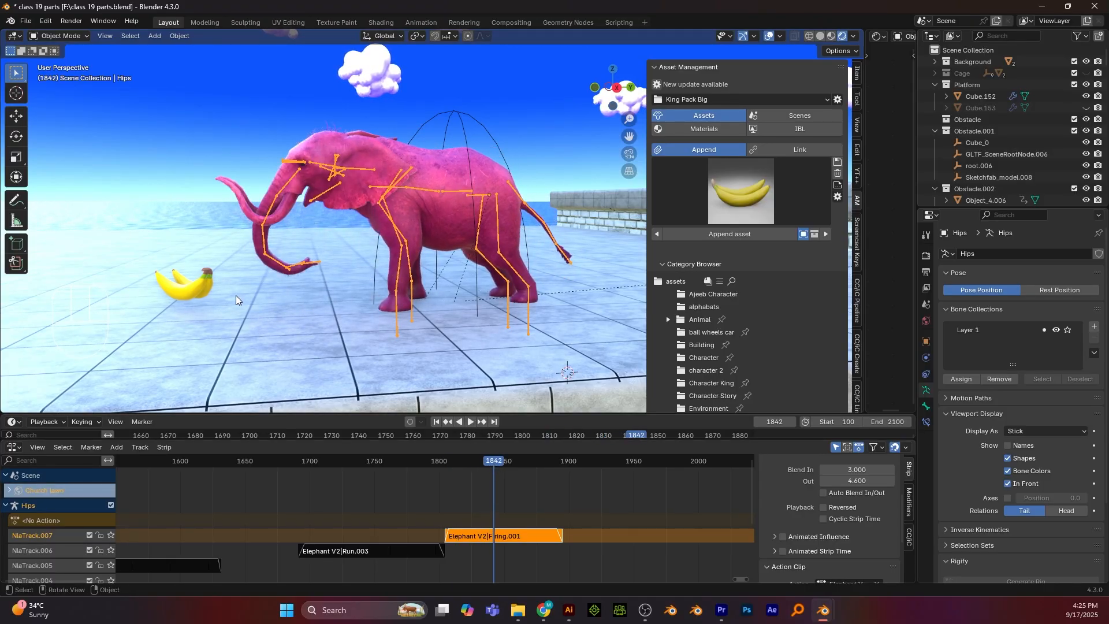
{"action": "key", "text": "KP_3"}
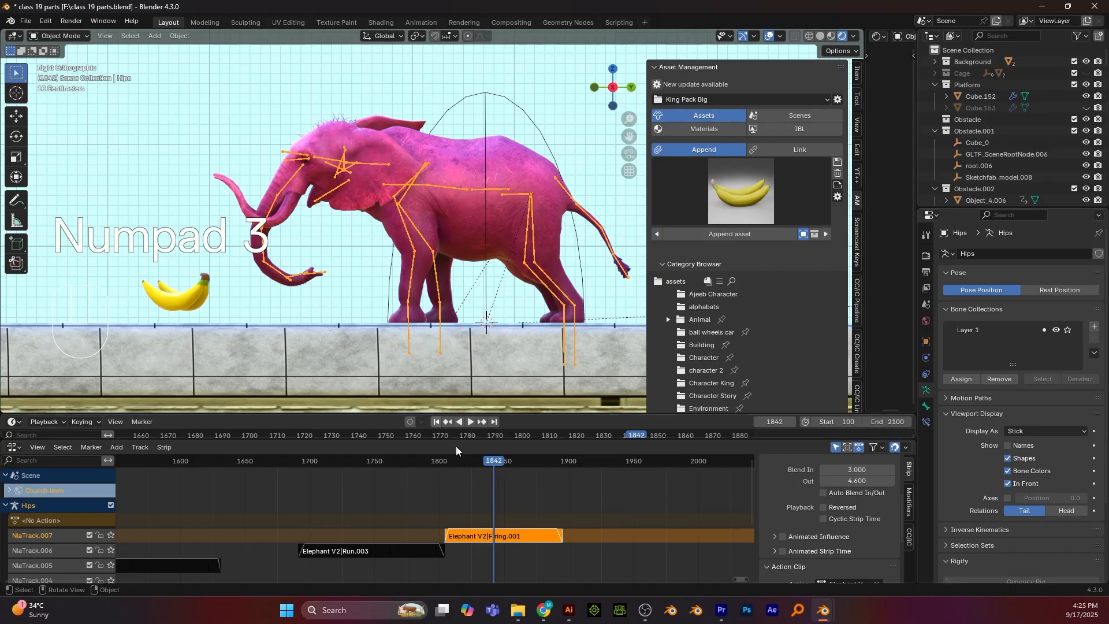
{"action": "left_click", "coordinate": [490, 463]}
{"action": "key", "text": "space"}
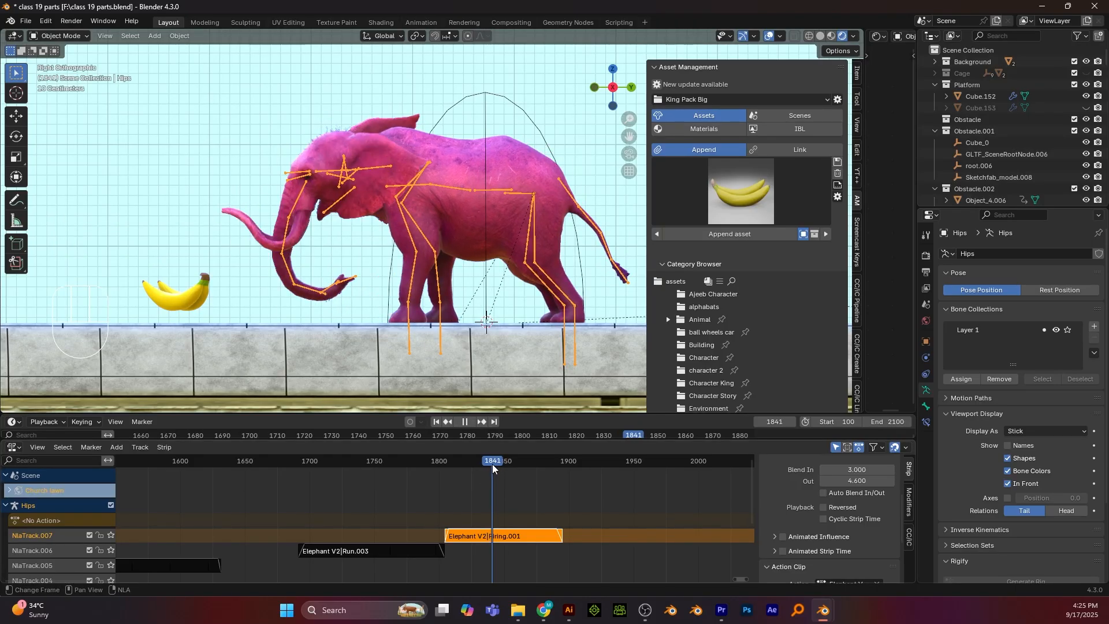
{"action": "key", "text": "Escape"}
Keyframe the banana at frame 1843 in its resting position and enlarge the timeline to show its keyframes
{"action": "left_click", "coordinate": [192, 300]}
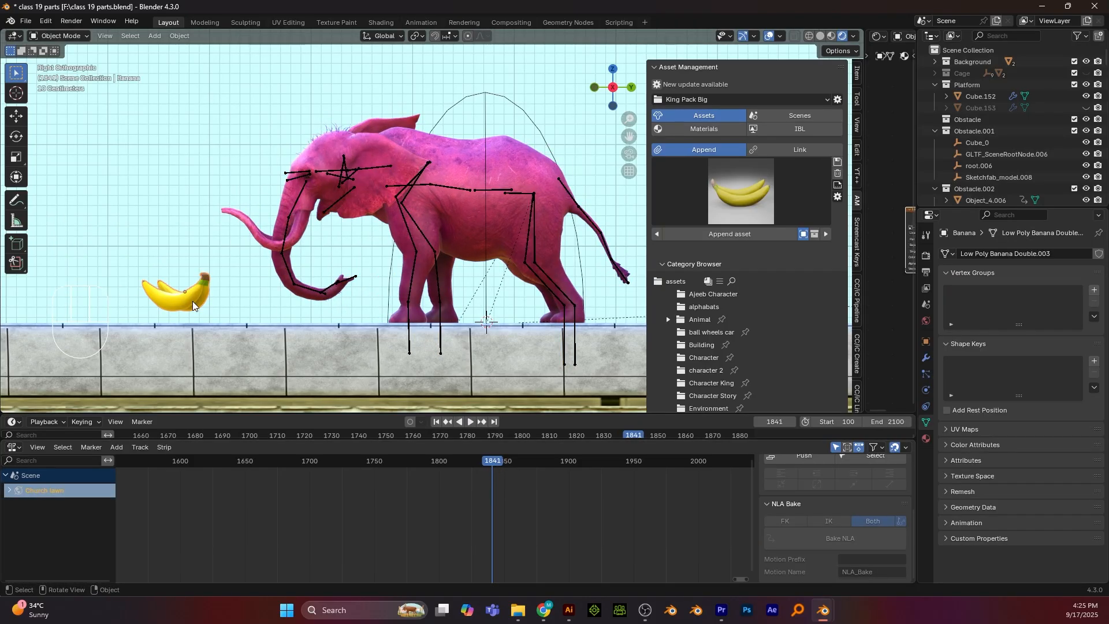
{"action": "left_click", "coordinate": [494, 460]}
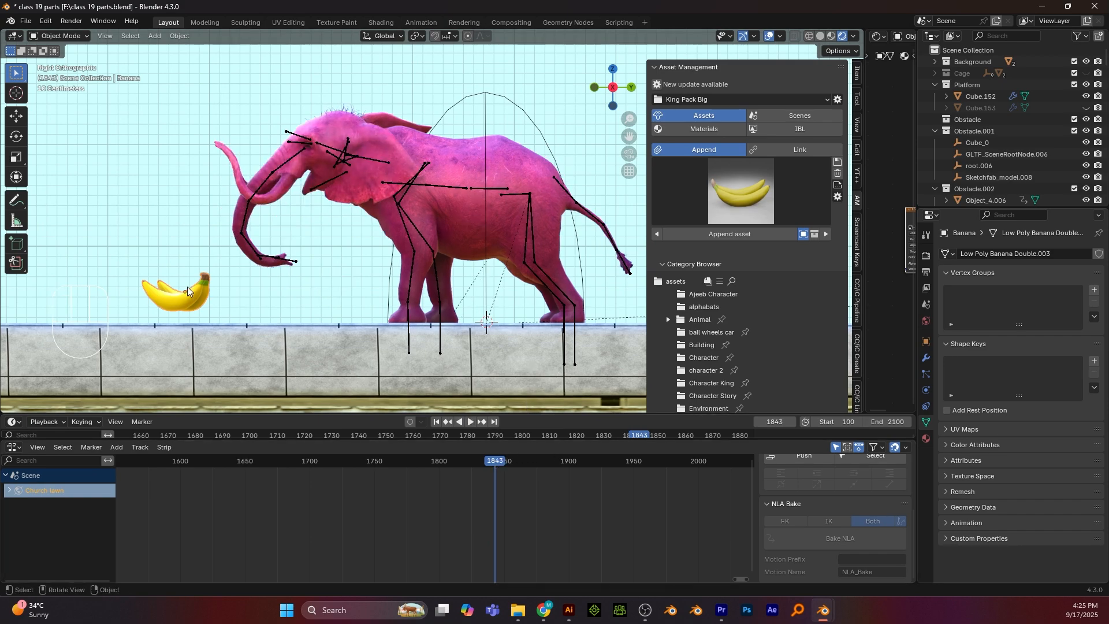
{"action": "key", "text": "i"}
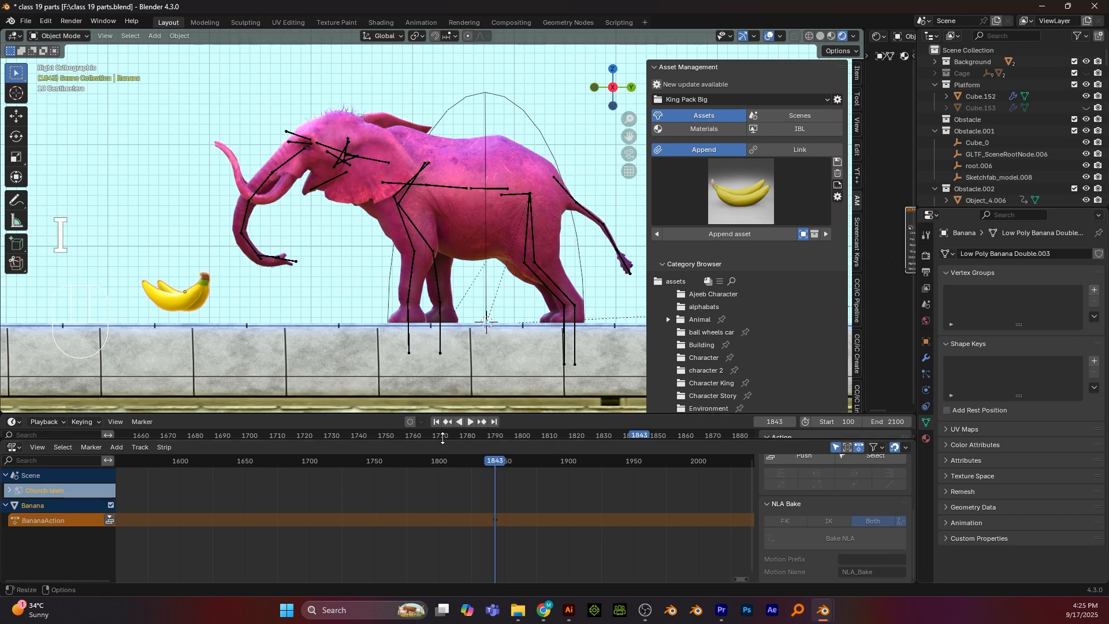
{"action": "left_click_drag", "start_coordinate": [443, 440], "coordinate": [447, 562]}
{"action": "scroll", "coordinate": [535, 491], "scroll_direction": "down", "scroll_amount": 3}
{"action": "middle_click_drag", "start_coordinate": [541, 498], "coordinate": [212, 513]}
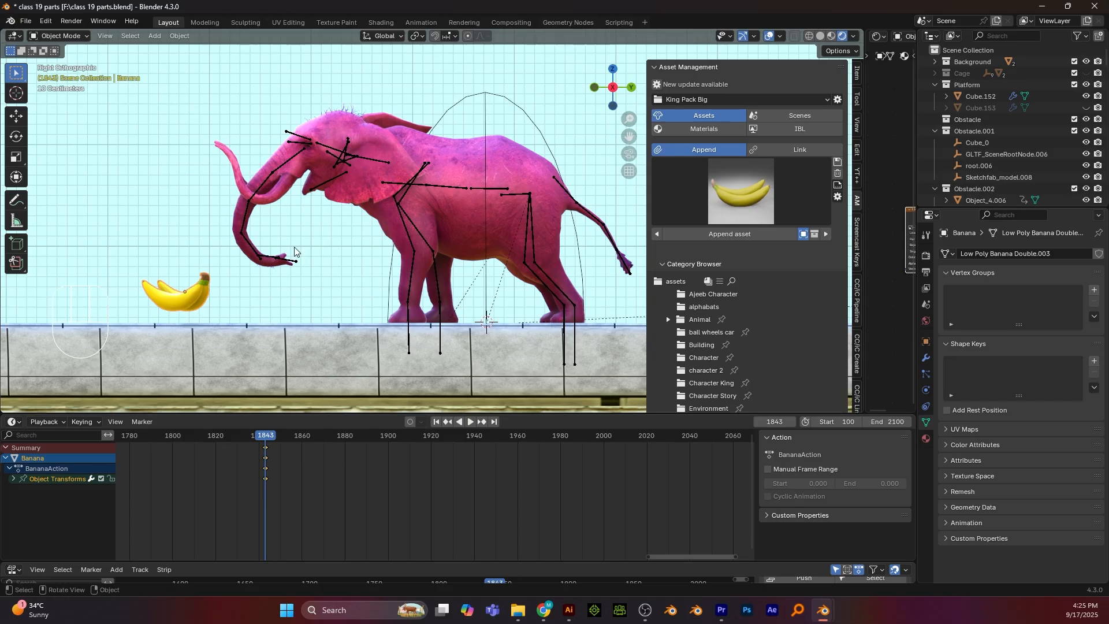
At frame 1850, move the banana to the elephant's mouth, shrink it, and push it inside the head
{"action": "key", "text": "space"}
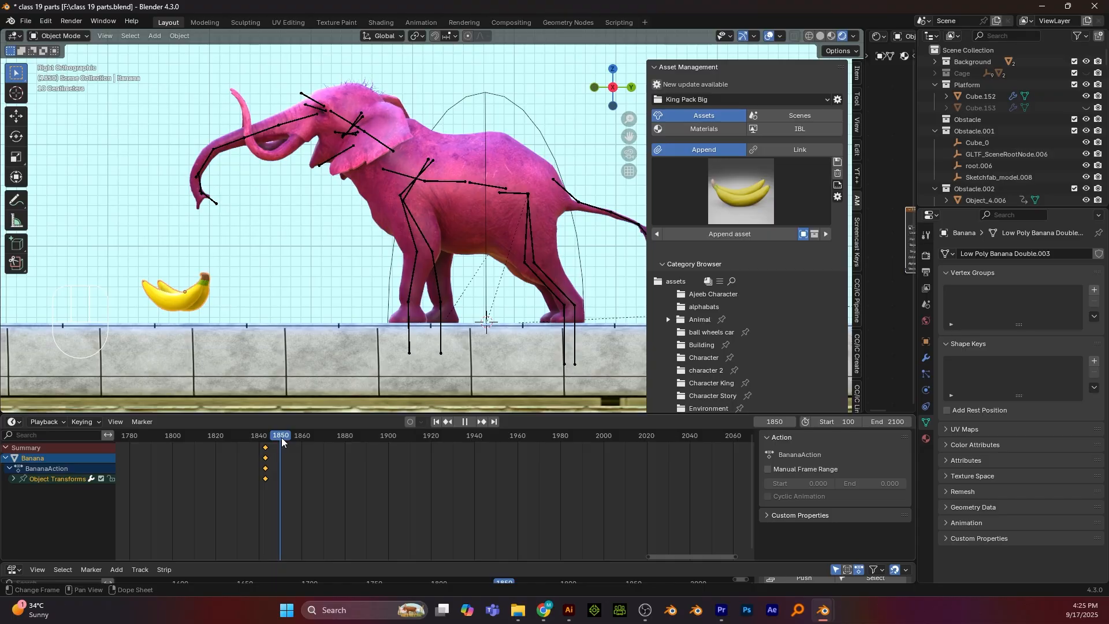
{"action": "left_click_drag", "start_coordinate": [281, 438], "coordinate": [279, 437]}
{"action": "key", "text": "space"}
{"action": "key", "text": "g"}
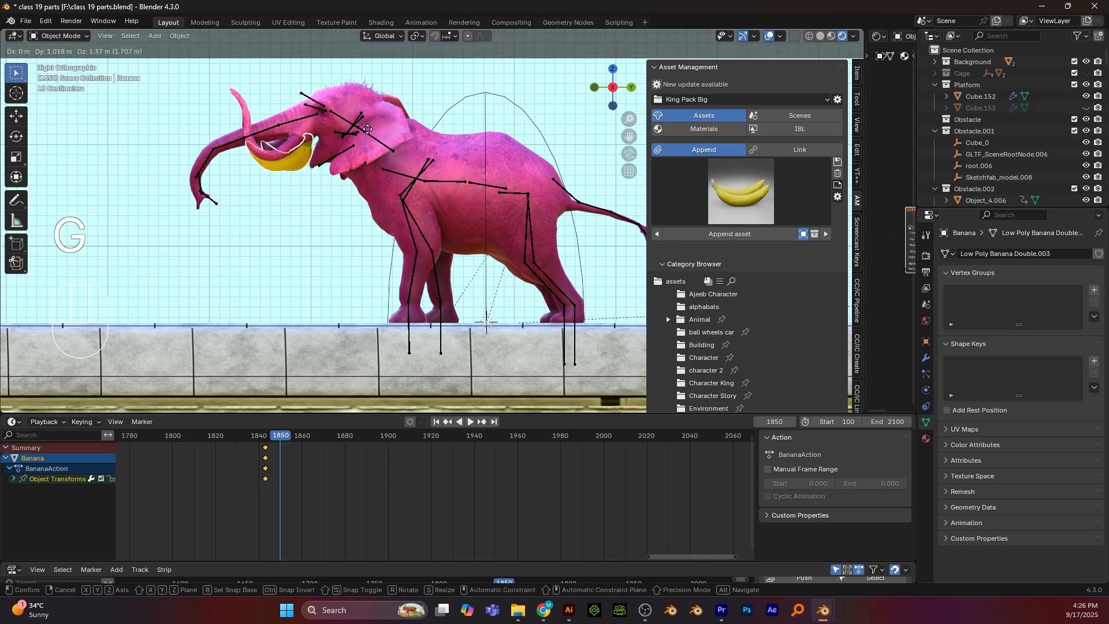
{"action": "left_click", "coordinate": [375, 132]}
{"action": "key", "text": "s"}
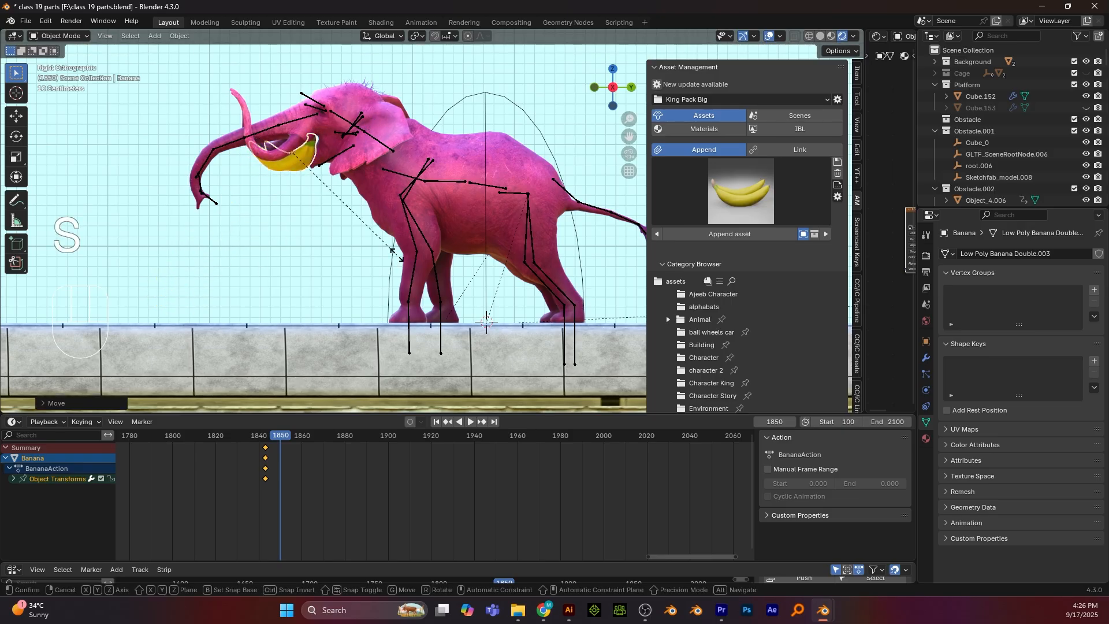
{"action": "left_click", "coordinate": [326, 232]}
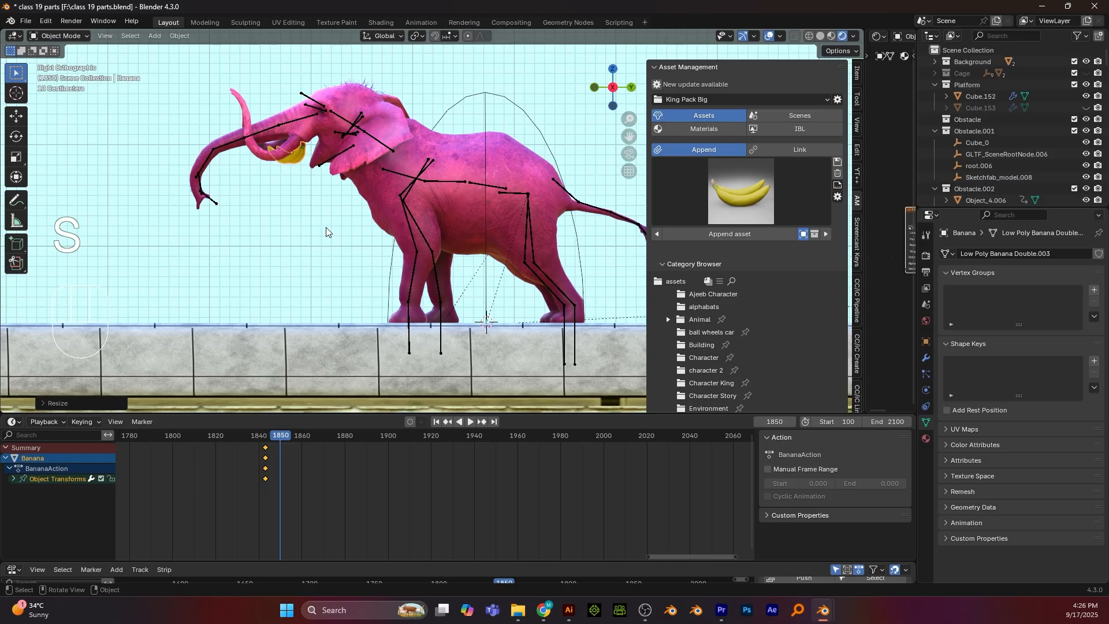
{"action": "key", "text": "g"}
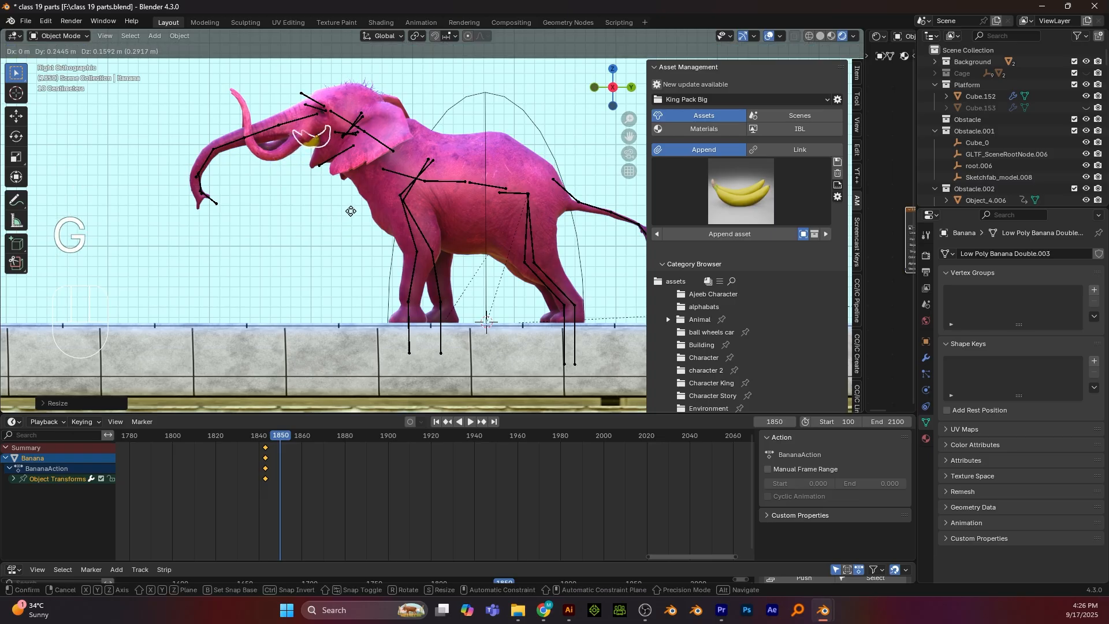
{"action": "left_click", "coordinate": [368, 200]}
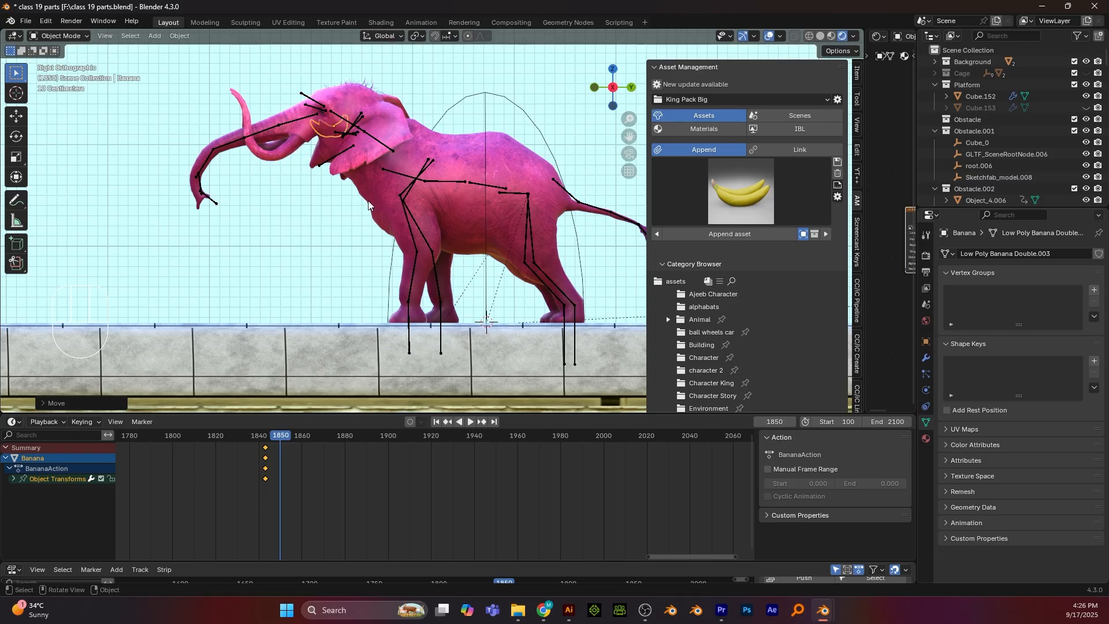
Centre the banana inside the elephant's head using the top view and keyframe it at frame 1850
{"action": "key", "text": "KP_7"}
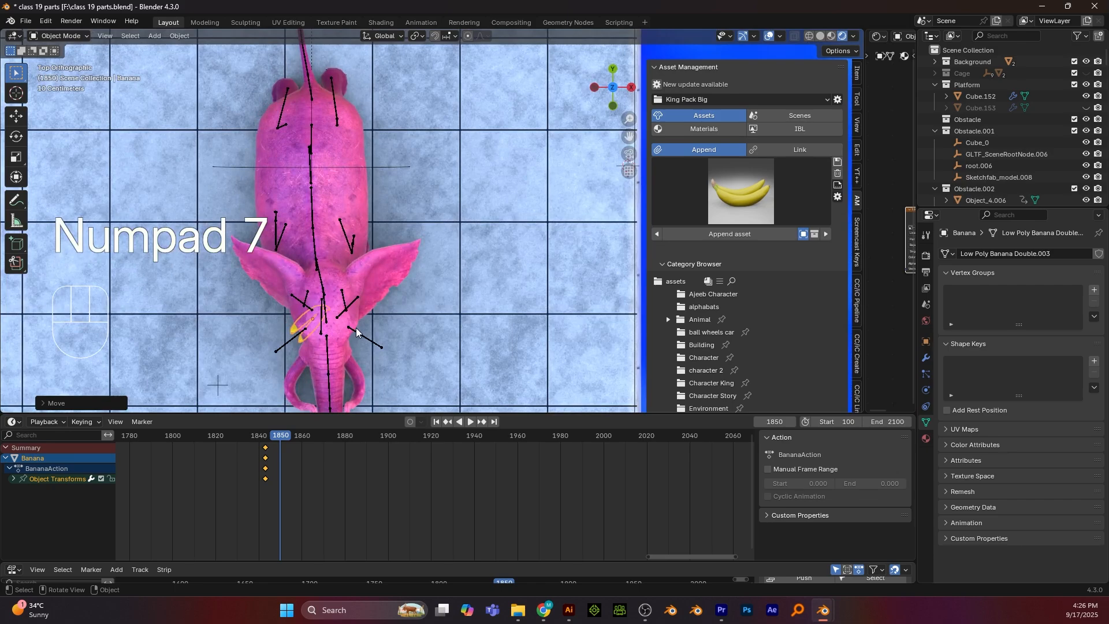
{"action": "middle_click_drag", "start_coordinate": [417, 306], "coordinate": [423, 205], "text": "shift"}
{"action": "scroll", "coordinate": [390, 272], "scroll_direction": "up", "scroll_amount": 1}
{"action": "key", "text": "g"}
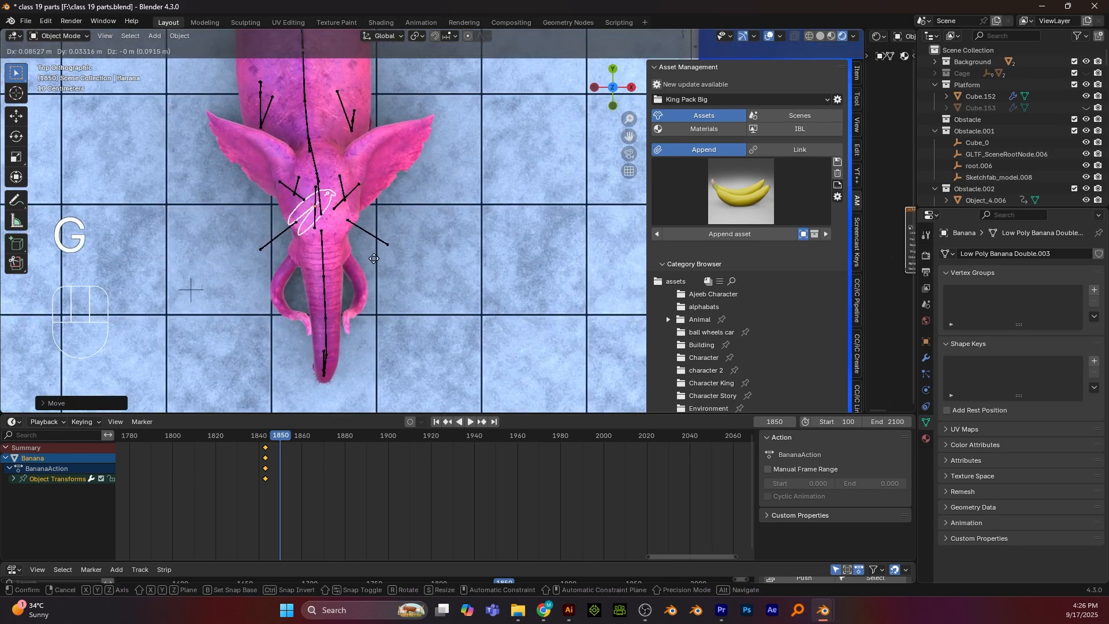
{"action": "left_click", "coordinate": [379, 255]}
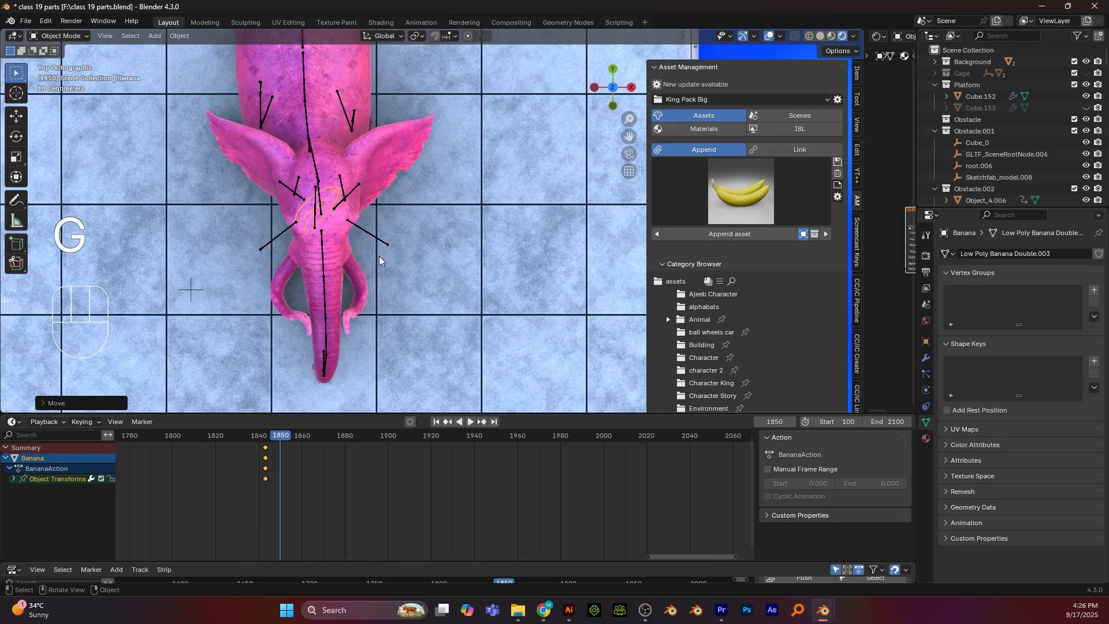
{"action": "key", "text": "KP_3"}
{"action": "key", "text": "KP_1"}
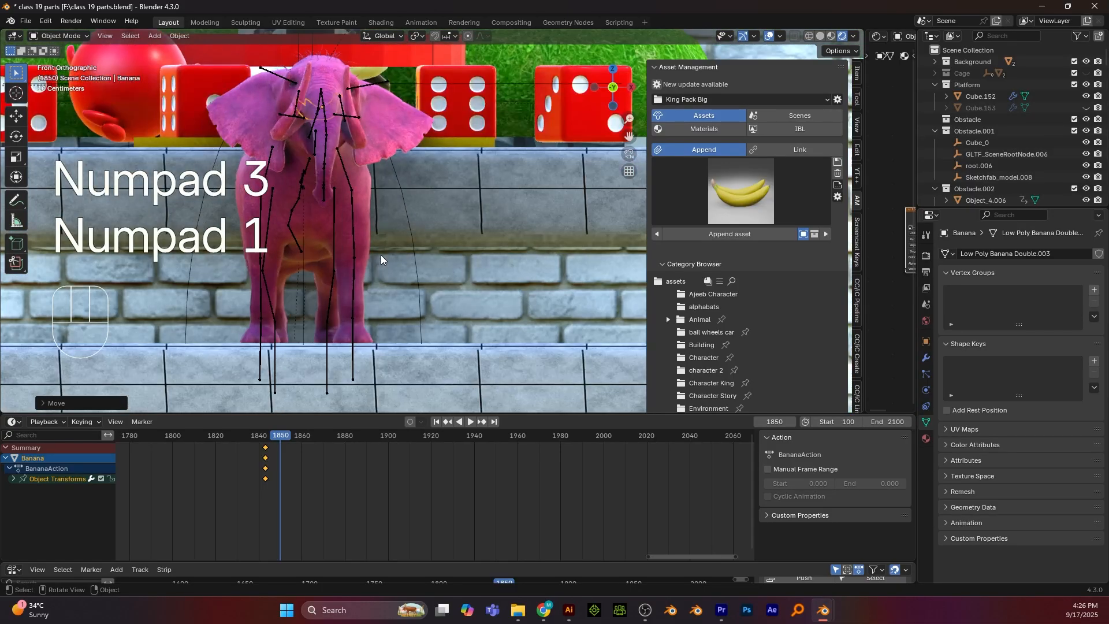
{"action": "key", "text": "KP_3"}
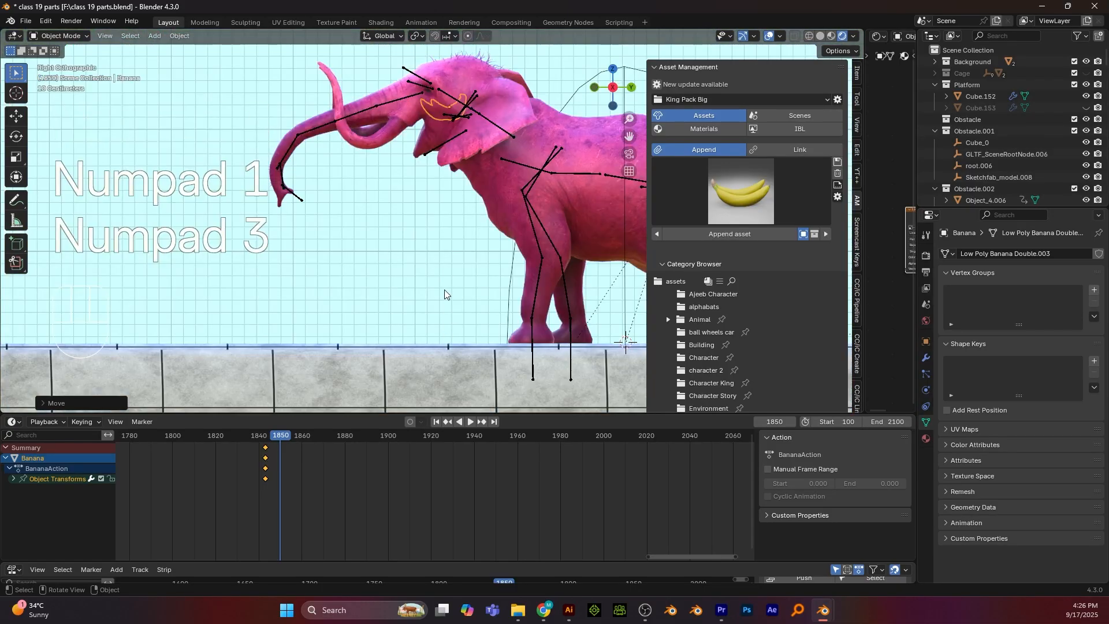
{"action": "key", "text": "i"}
Play the banana-eating motion in perspective from frame 1837 and review how the banana travels with the trunk around frame 1846
{"action": "left_click", "coordinate": [279, 441]}
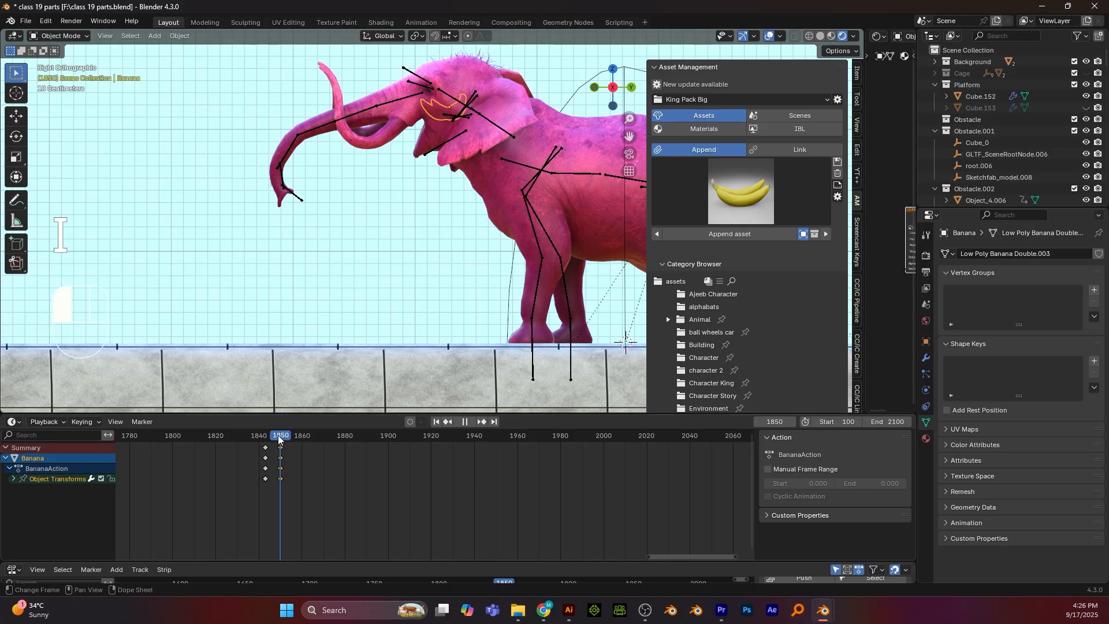
{"action": "left_click_drag", "start_coordinate": [279, 440], "coordinate": [252, 441]}
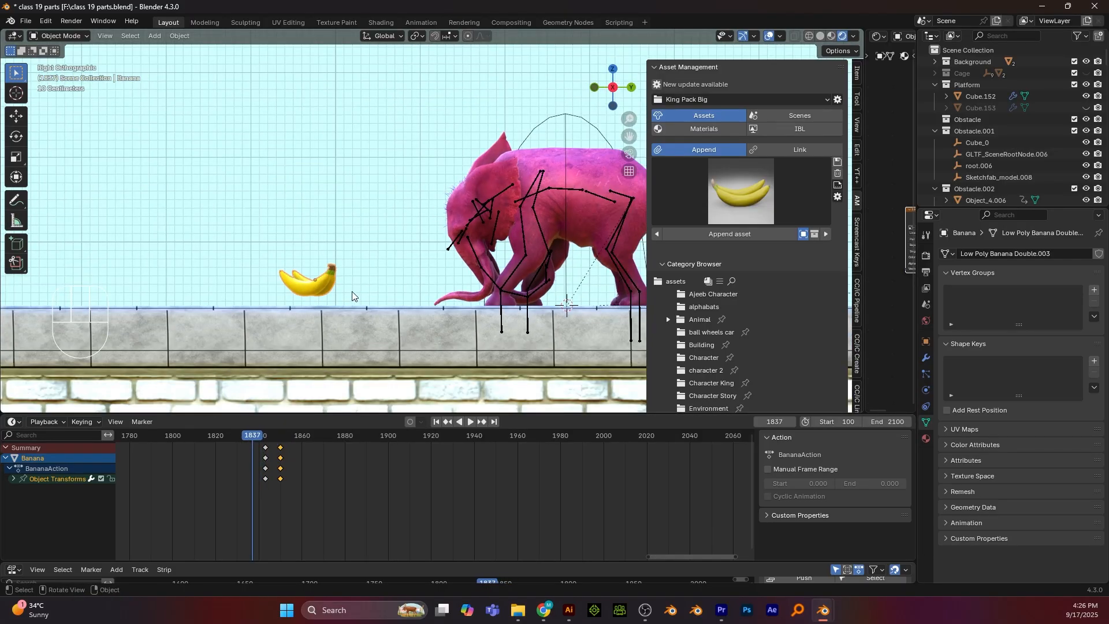
{"action": "middle_click_drag", "start_coordinate": [352, 291], "coordinate": [377, 289], "text": "alt"}
{"action": "left_click", "coordinate": [383, 175]}
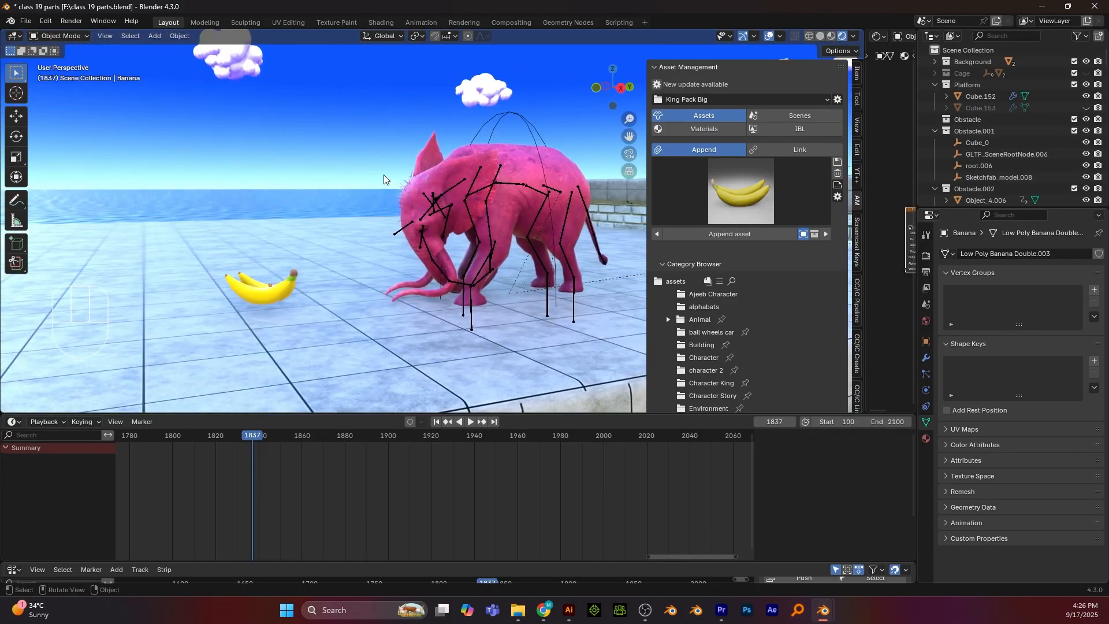
{"action": "key", "text": "space"}
{"action": "key", "text": "space"}
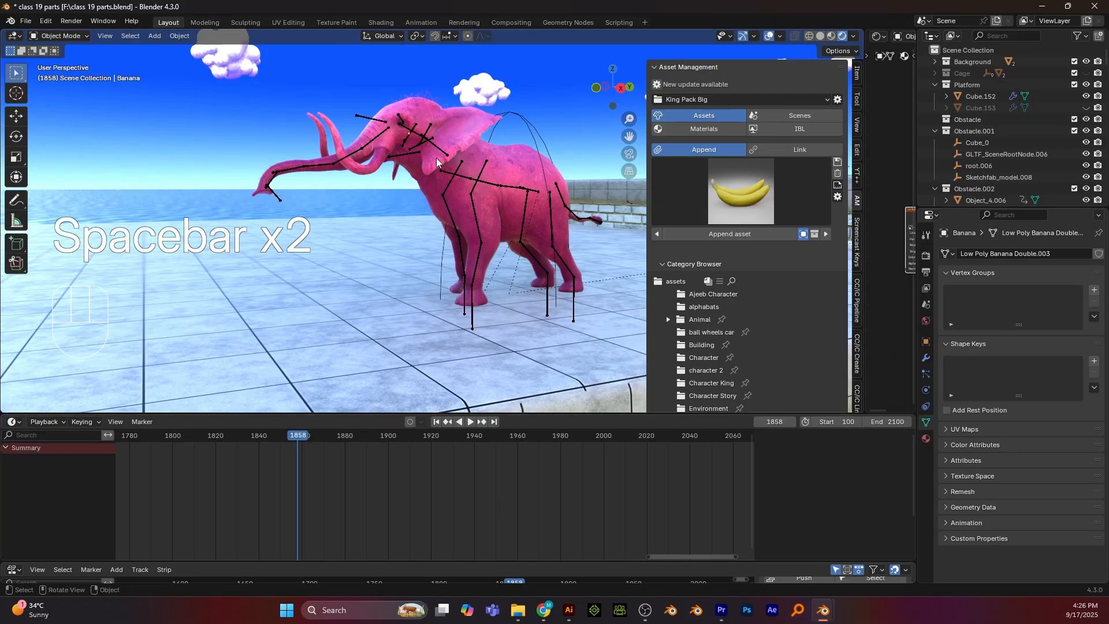
{"action": "left_click_drag", "start_coordinate": [298, 436], "coordinate": [272, 436]}
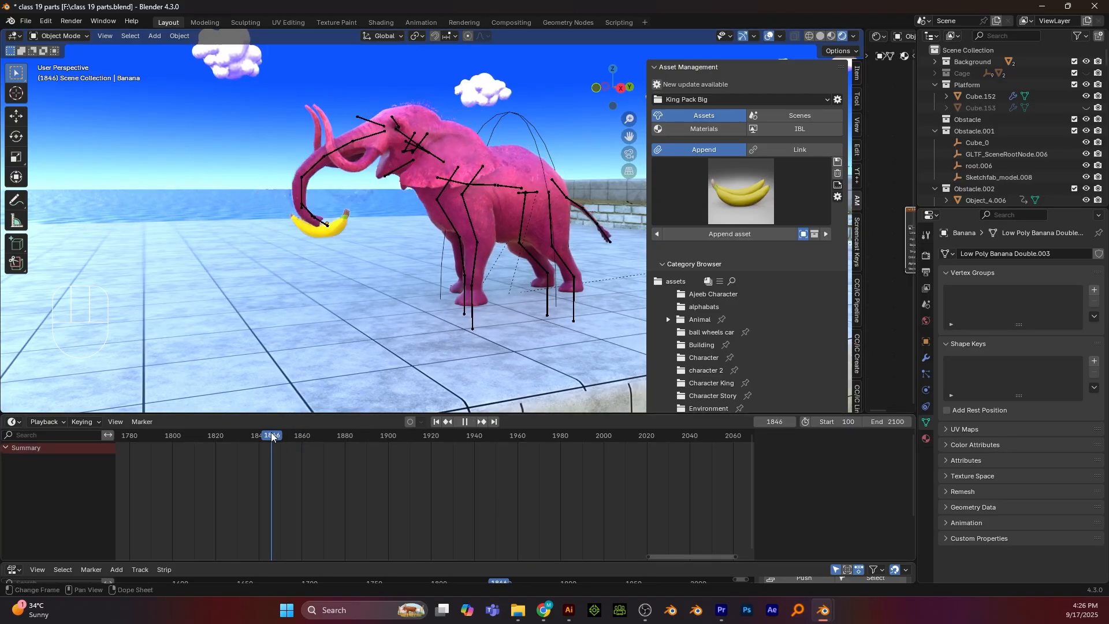
Select the banana, replay its eating motion, and shift its first keyframe earlier to frame 1839
{"action": "left_click", "coordinate": [341, 223]}
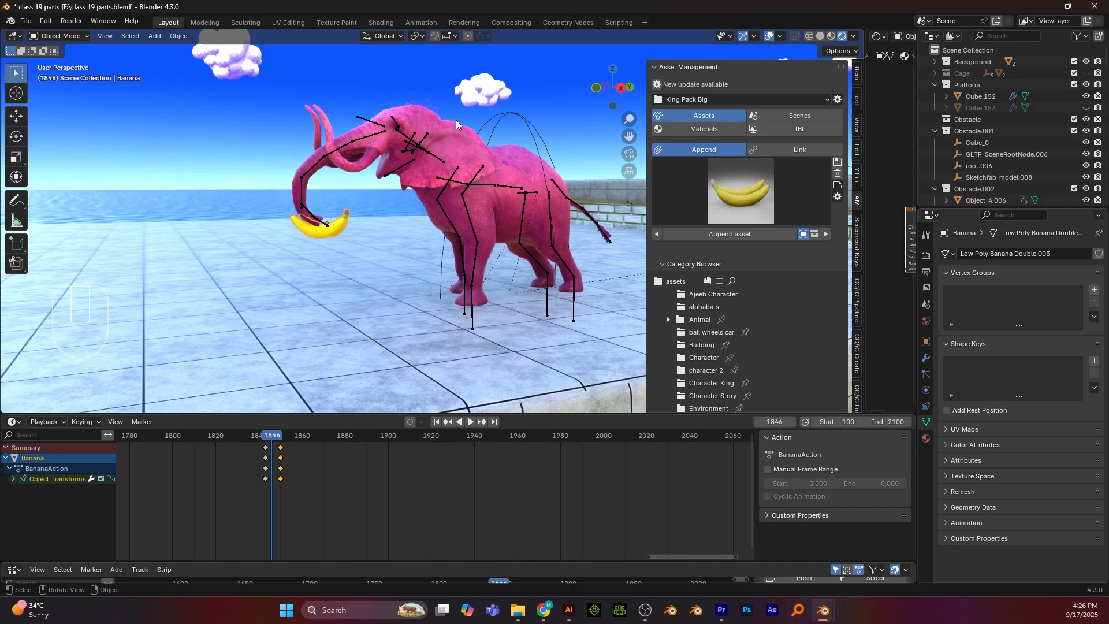
{"action": "left_click", "coordinate": [255, 433]}
{"action": "key", "text": "space"}
{"action": "key", "text": "space"}
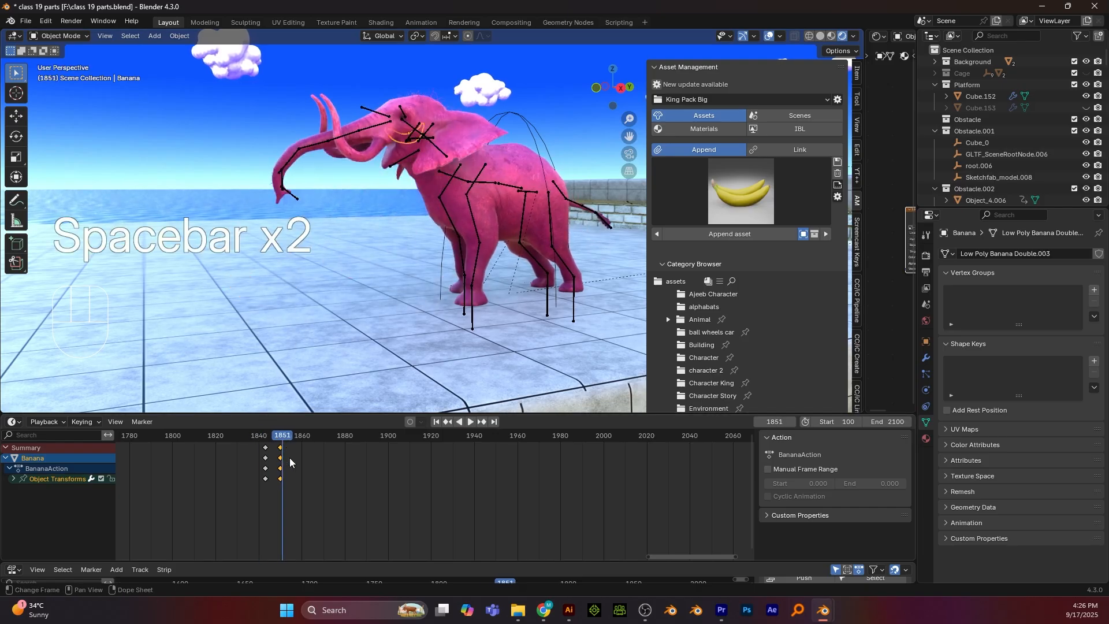
{"action": "left_click", "coordinate": [266, 448]}
{"action": "key", "text": "n"}
{"action": "key", "text": "g"}
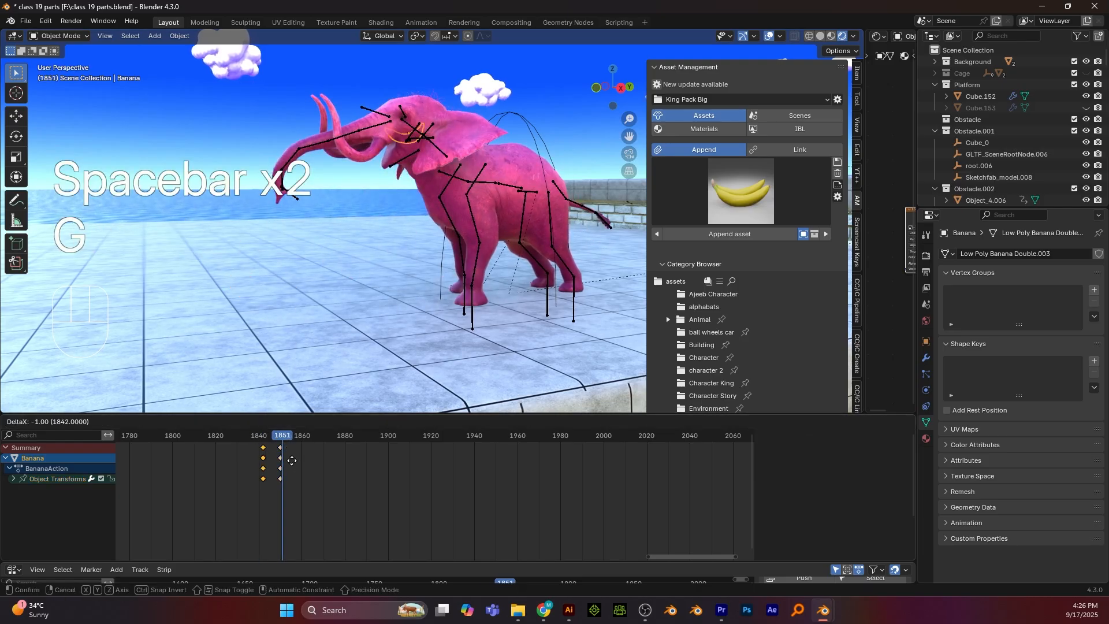
{"action": "left_click", "coordinate": [282, 449]}
Move the banana's last keyframe to frame 1852 and play the retimed motion from frame 1832
{"action": "left_click", "coordinate": [280, 447]}
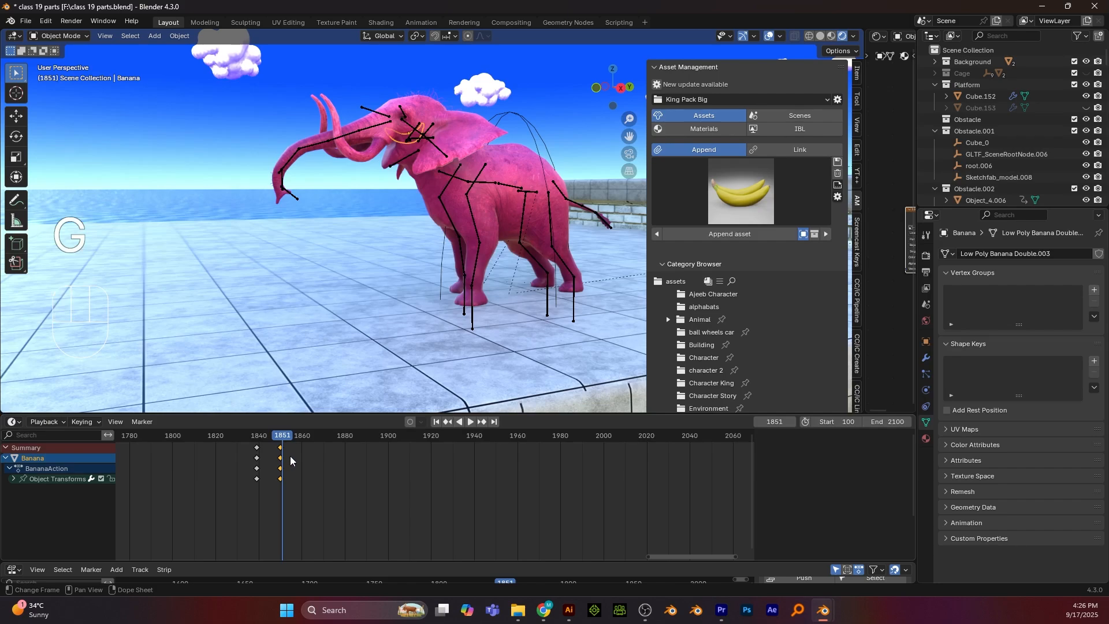
{"action": "key", "text": "g"}
{"action": "left_click", "coordinate": [279, 435]}
{"action": "key", "text": "space"}
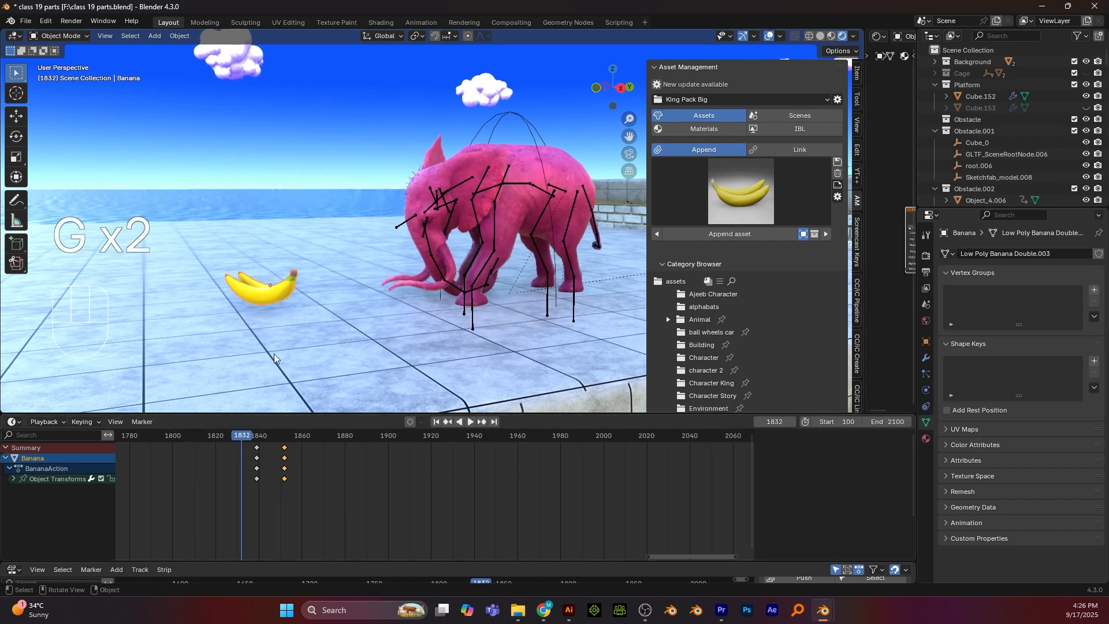
{"action": "key", "text": "space"}
Orbit around the elephant and scrub on to frame 1898 to check the banana's position against the moving head
{"action": "scroll", "coordinate": [393, 247], "scroll_direction": "up", "scroll_amount": 2}
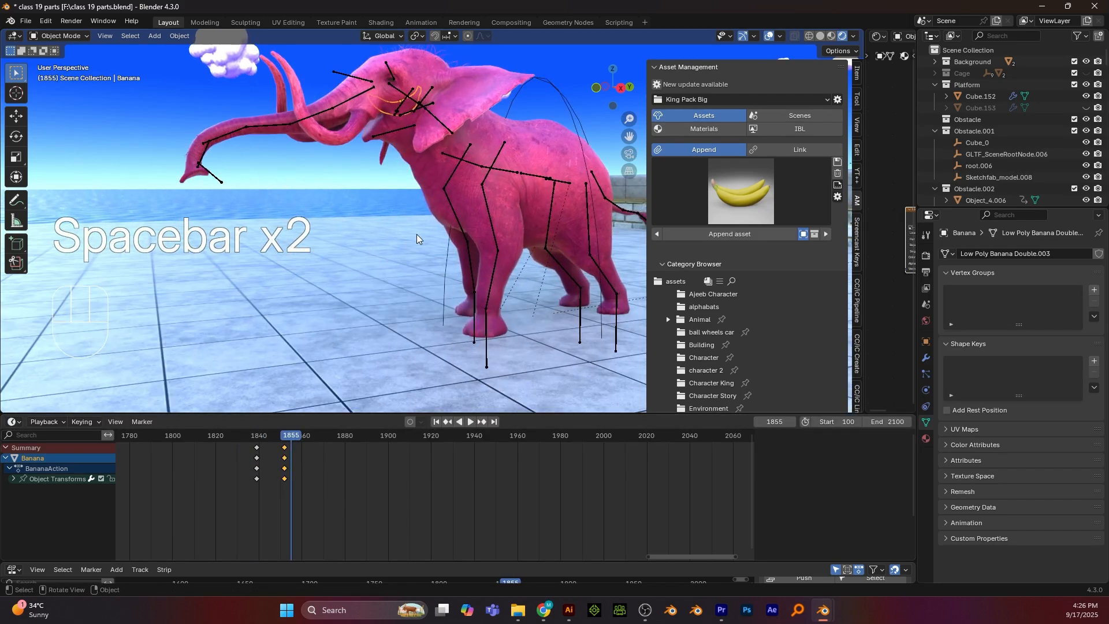
{"action": "middle_click_drag", "start_coordinate": [418, 234], "coordinate": [356, 312]}
{"action": "scroll", "coordinate": [382, 241], "scroll_direction": "down", "scroll_amount": 2}
{"action": "scroll", "coordinate": [363, 341], "scroll_direction": "up", "scroll_amount": 2}
{"action": "scroll", "coordinate": [355, 334], "scroll_direction": "up", "scroll_amount": 1}
{"action": "key", "text": "space"}
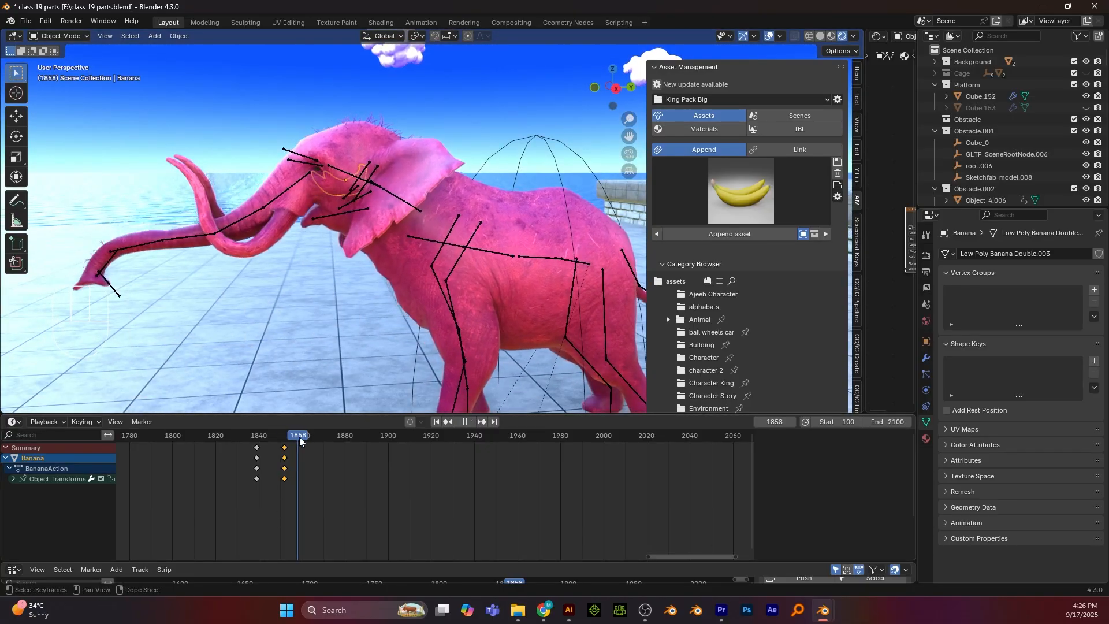
{"action": "left_click_drag", "start_coordinate": [352, 438], "coordinate": [385, 433]}
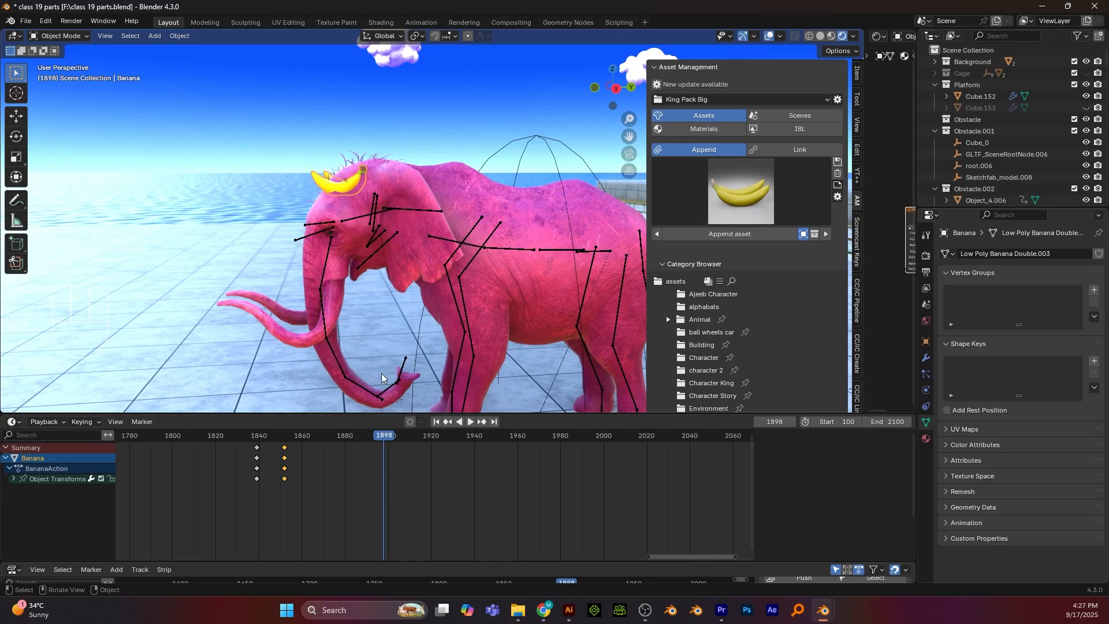
Replay the motion from frame 1835 and examine the banana inside the elephant's head up close at frame 1856
{"action": "left_click_drag", "start_coordinate": [384, 435], "coordinate": [248, 434]}
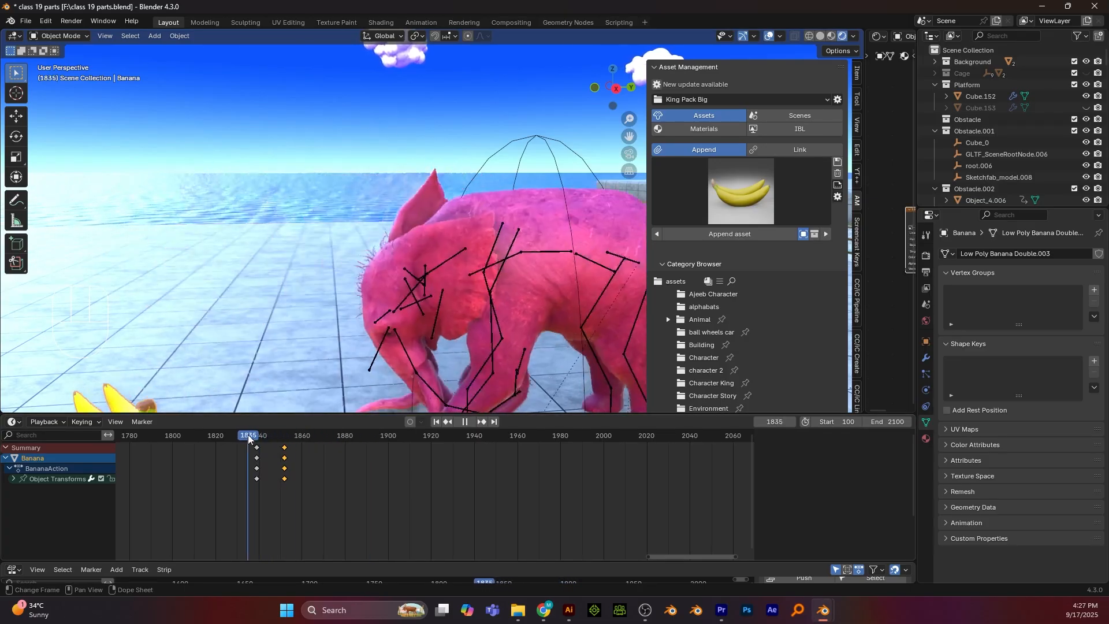
{"action": "key", "text": "space"}
{"action": "key", "text": "space"}
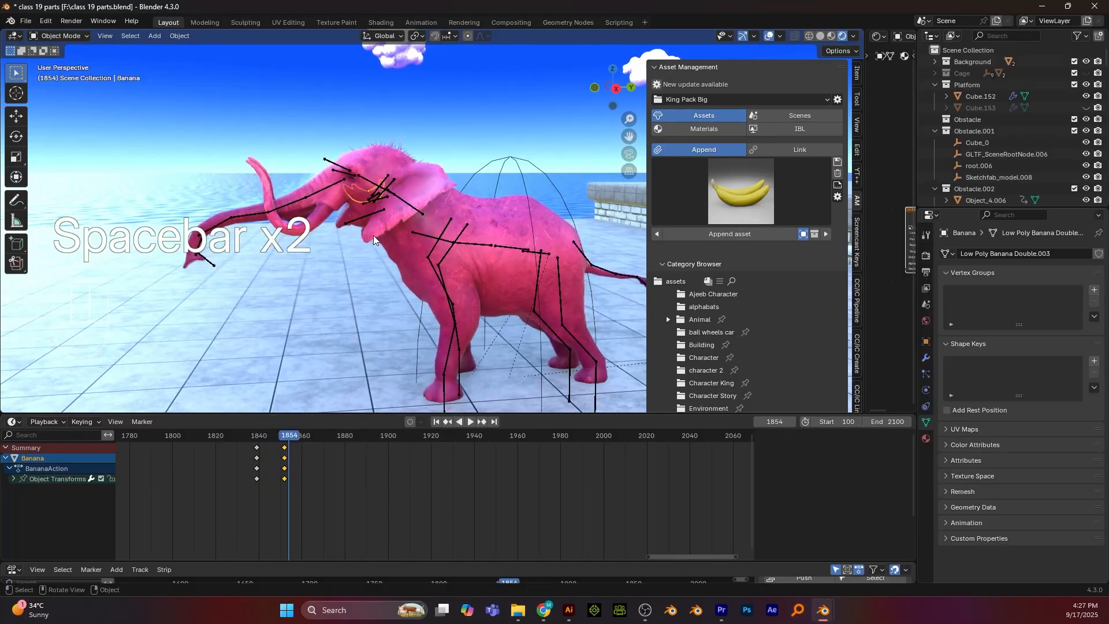
{"action": "left_click_drag", "start_coordinate": [292, 435], "coordinate": [294, 436]}
{"action": "scroll", "coordinate": [370, 268], "scroll_direction": "up", "scroll_amount": 3}
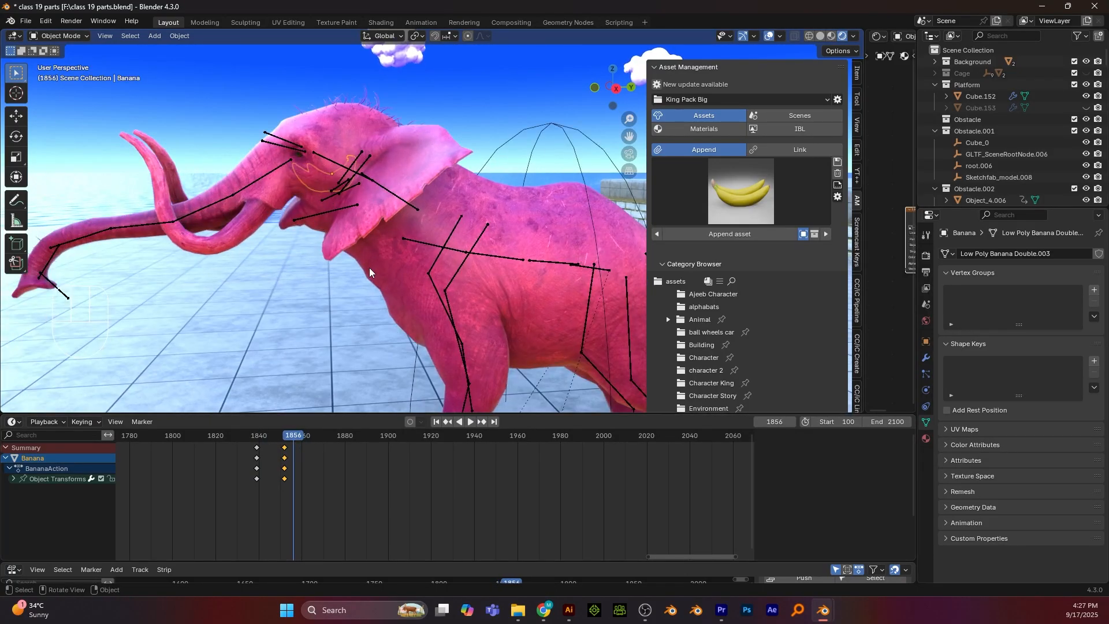
{"action": "scroll", "coordinate": [243, 160], "scroll_direction": "up", "scroll_amount": 2}
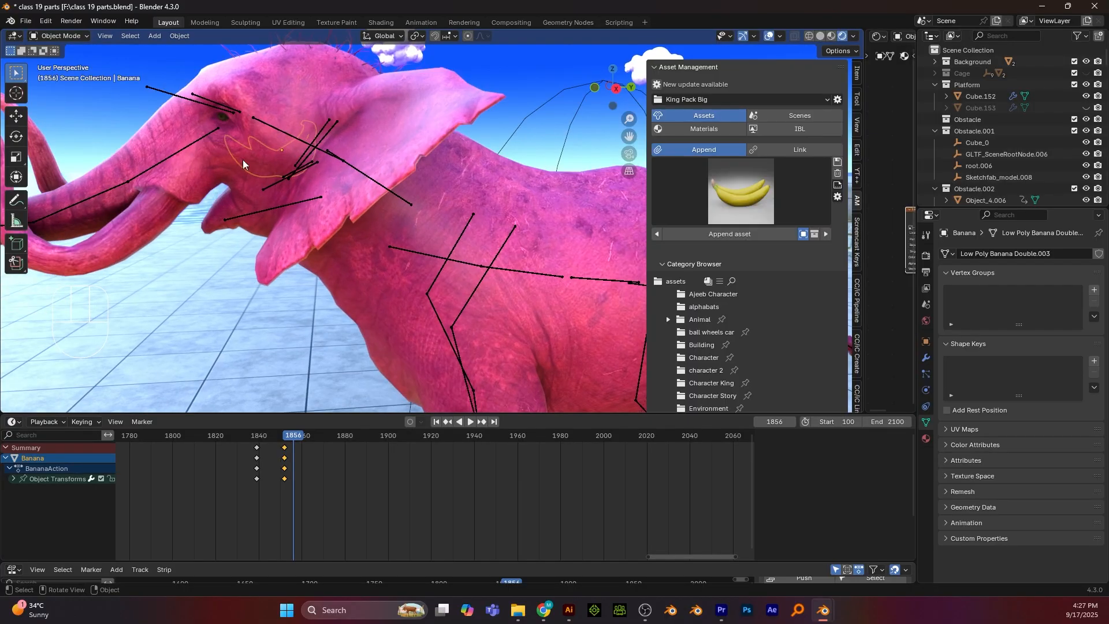
{"action": "left_click_drag", "start_coordinate": [265, 172], "coordinate": [226, 150], "text": "alt"}
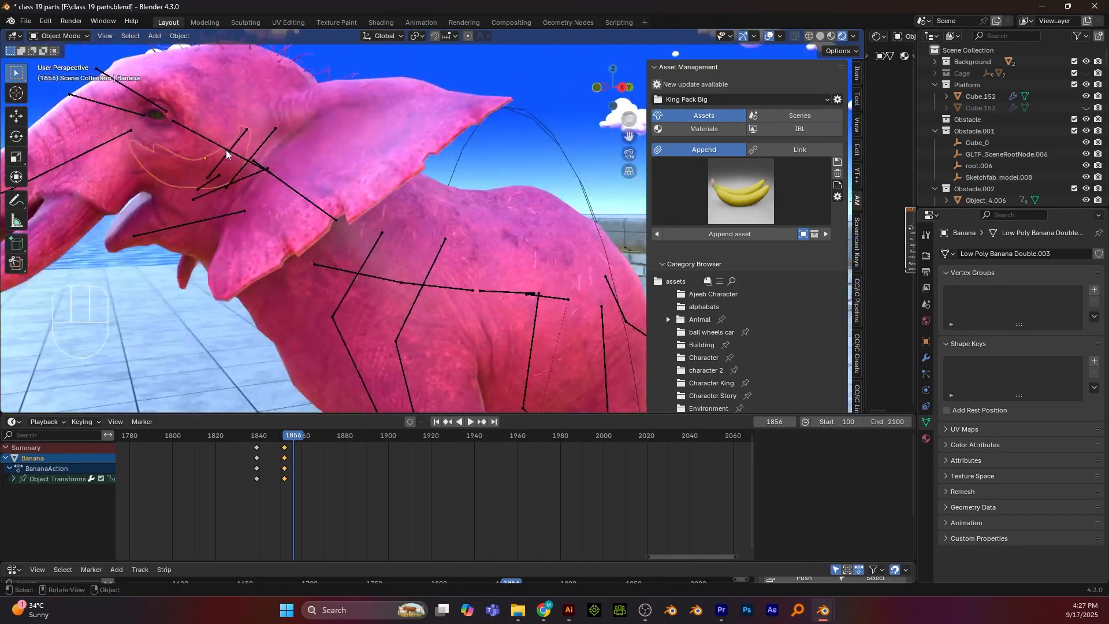
{"action": "scroll", "coordinate": [317, 239], "scroll_direction": "down", "scroll_amount": 3}
{"action": "left_click_drag", "start_coordinate": [317, 239], "coordinate": [380, 154], "text": "alt"}
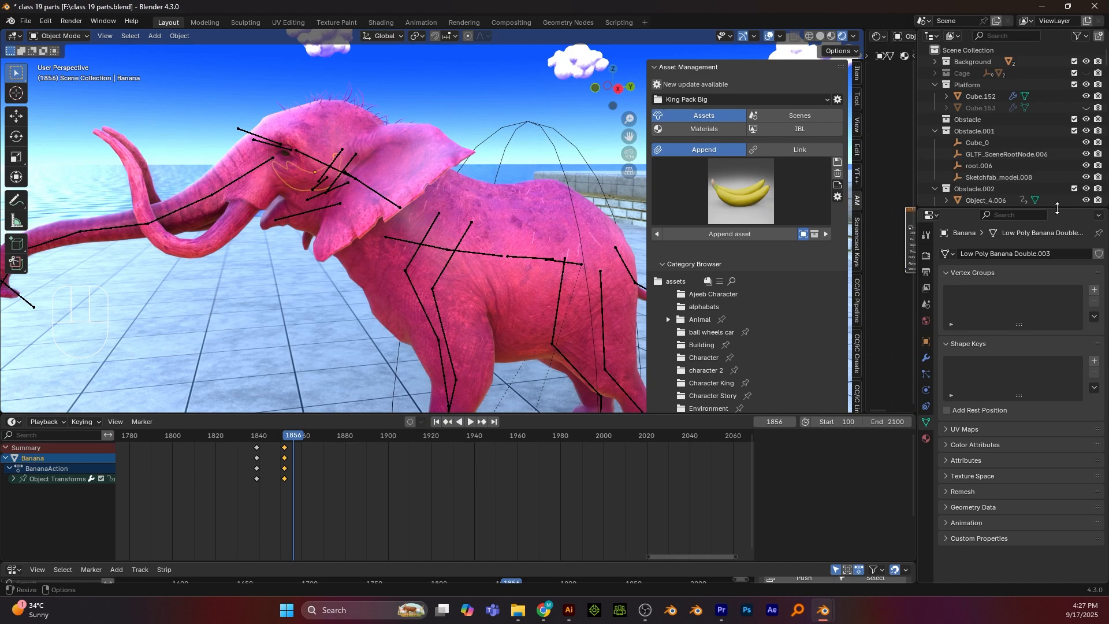
Enlarge the outliner, expand the Banana object and its mesh data, and try hiding the banana in the viewport
{"action": "left_click_drag", "start_coordinate": [1056, 207], "coordinate": [1057, 341]}
{"action": "scroll", "coordinate": [1059, 300], "scroll_direction": "down", "scroll_amount": 20}
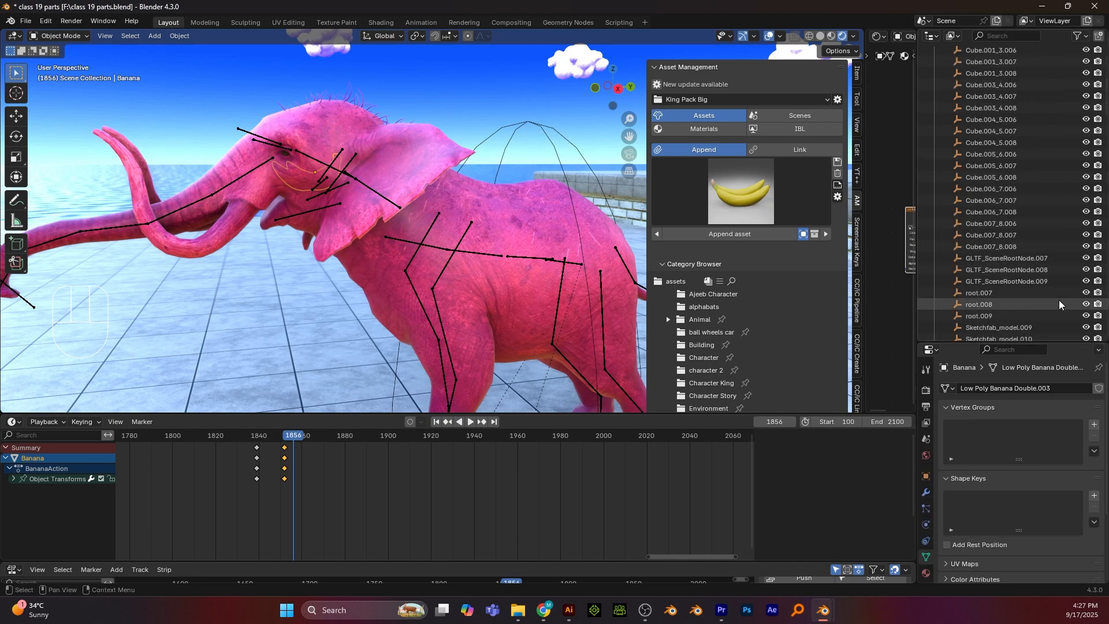
{"action": "scroll", "coordinate": [1059, 300], "scroll_direction": "up", "scroll_amount": 3}
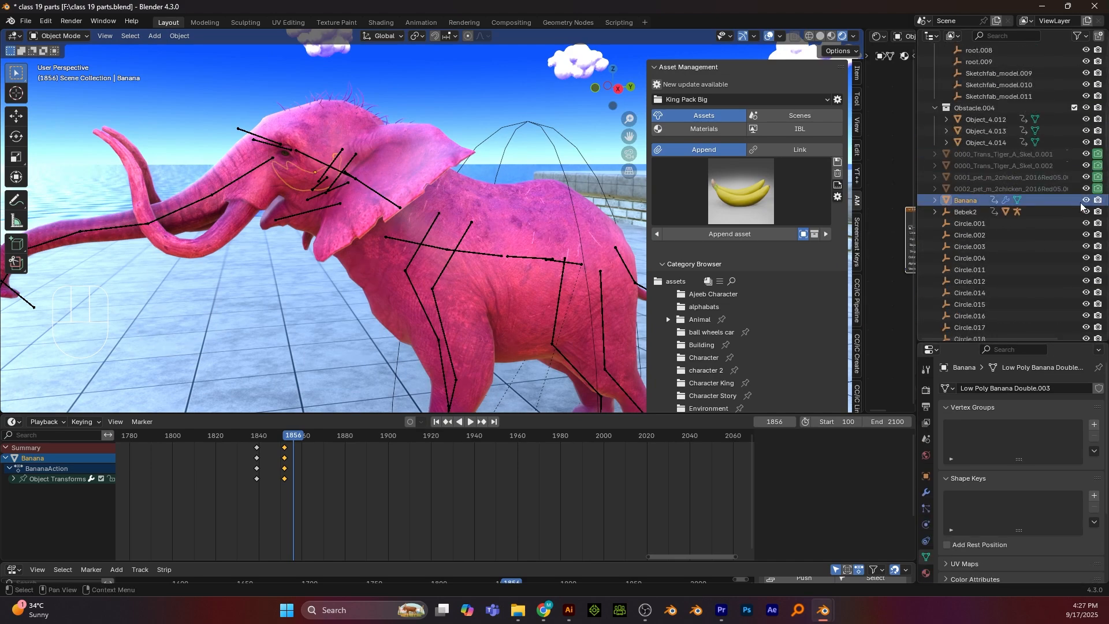
{"action": "left_click", "coordinate": [933, 200]}
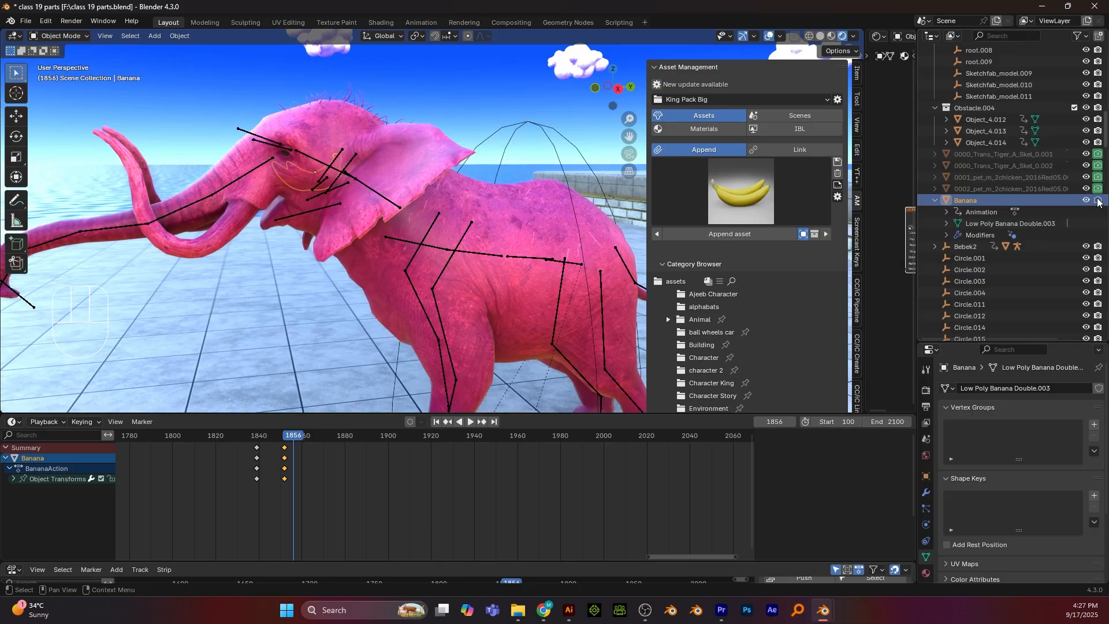
{"action": "scroll", "coordinate": [989, 238], "scroll_direction": "down", "scroll_amount": 4}
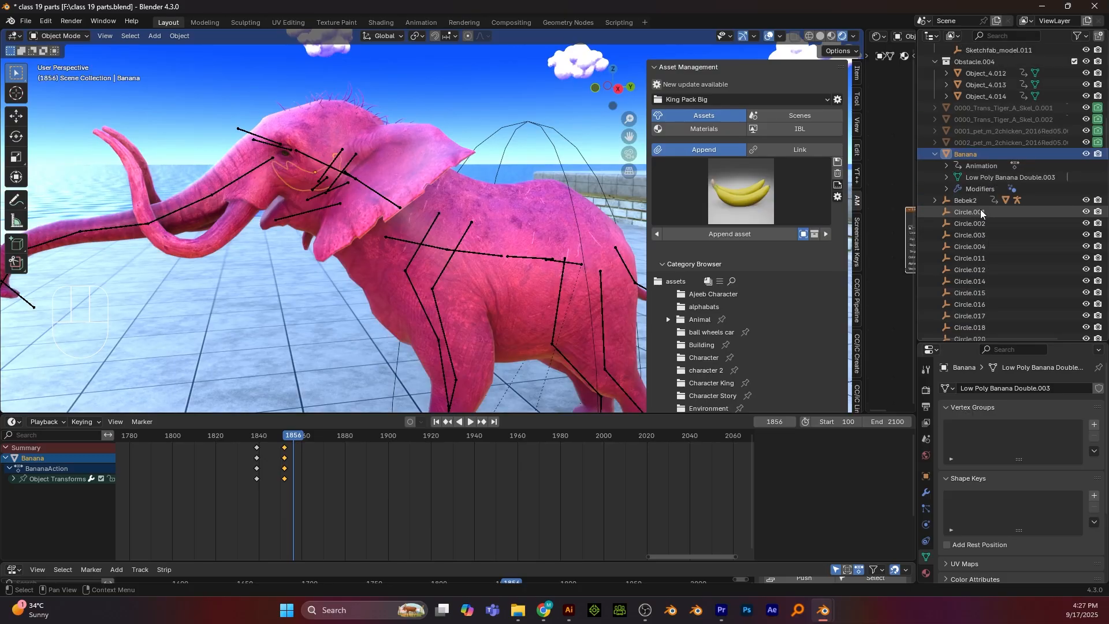
{"action": "left_click", "coordinate": [945, 177]}
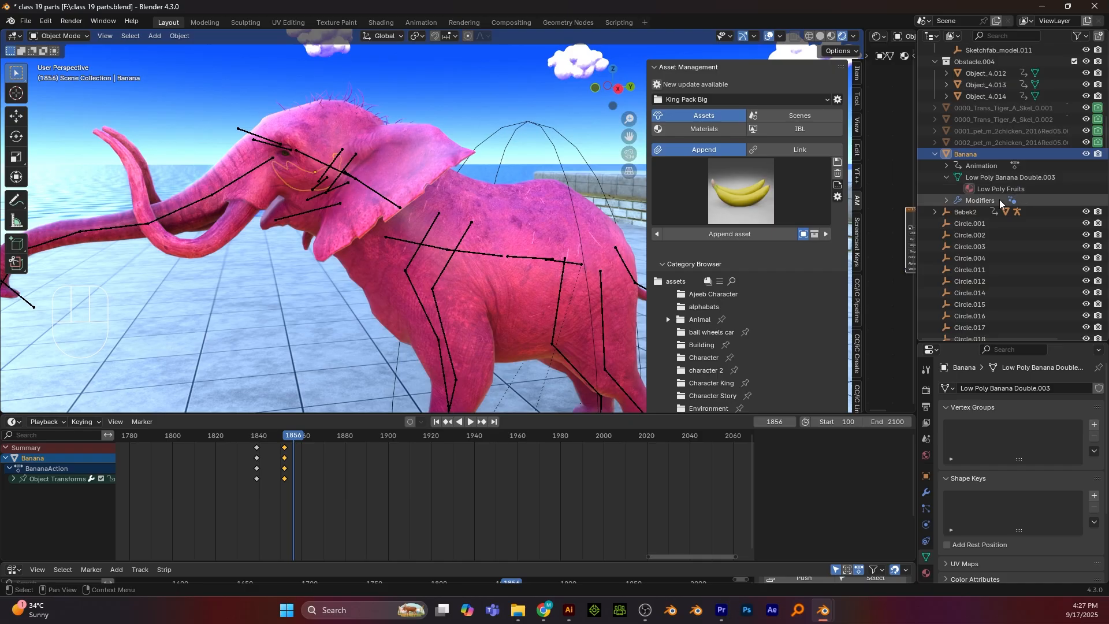
{"action": "left_click", "coordinate": [1085, 155]}
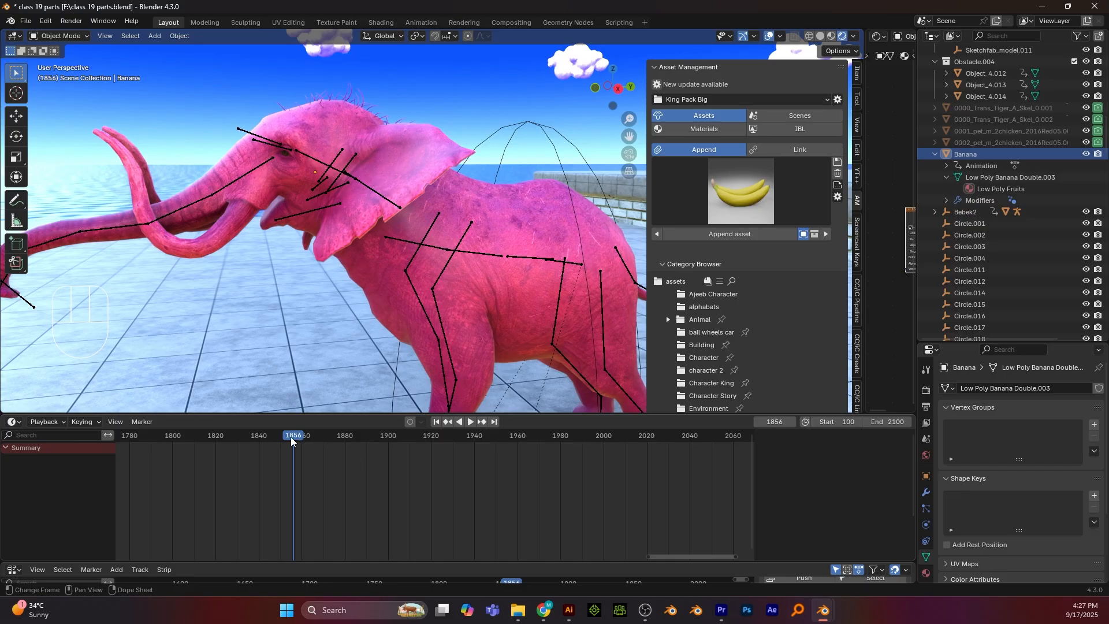
Go to frame 1844 and display the Disable in Viewports toggle column in the outliner
{"action": "left_click_drag", "start_coordinate": [290, 437], "coordinate": [267, 436]}
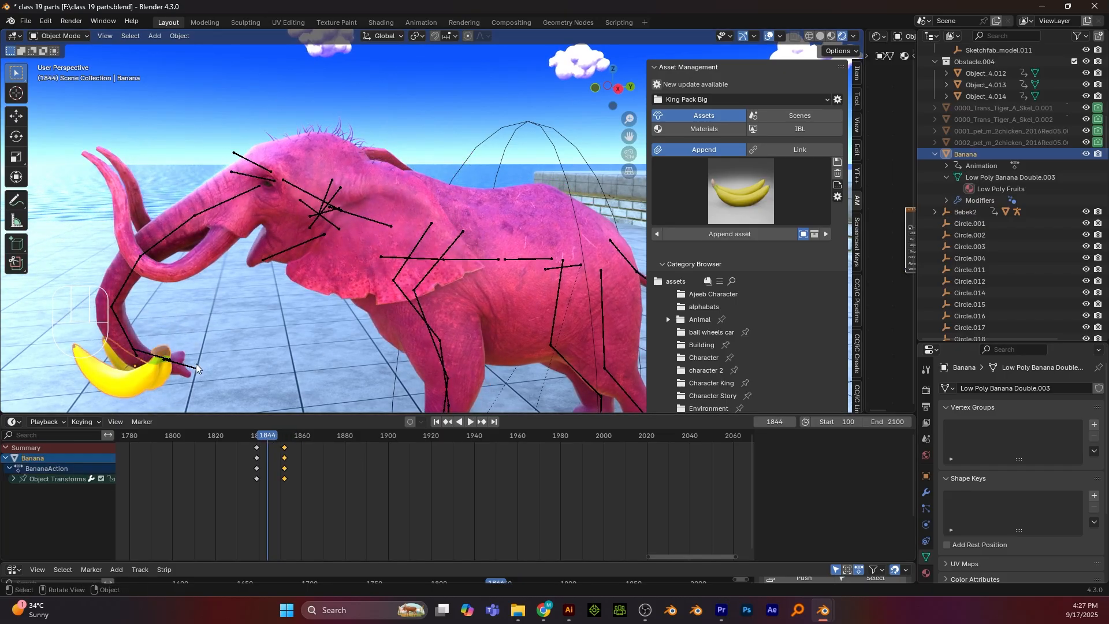
{"action": "scroll", "coordinate": [272, 321], "scroll_direction": "down", "scroll_amount": 1}
{"action": "middle_click_drag", "start_coordinate": [393, 254], "coordinate": [566, 167], "text": "shift"}
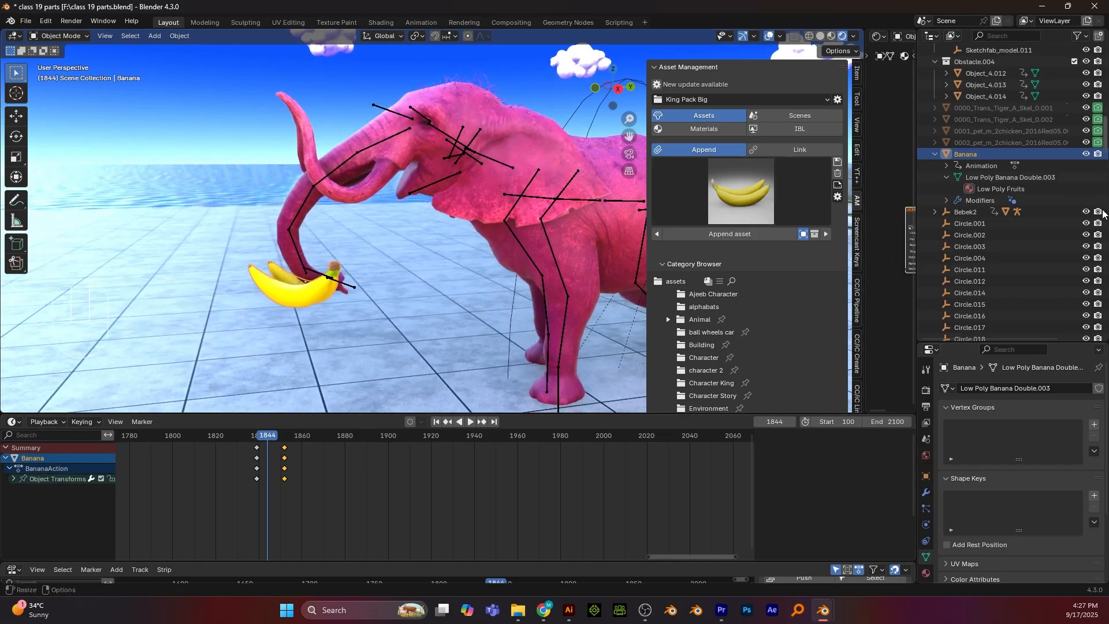
{"action": "left_click", "coordinate": [1099, 154]}
{"action": "left_click", "coordinate": [1082, 37]}
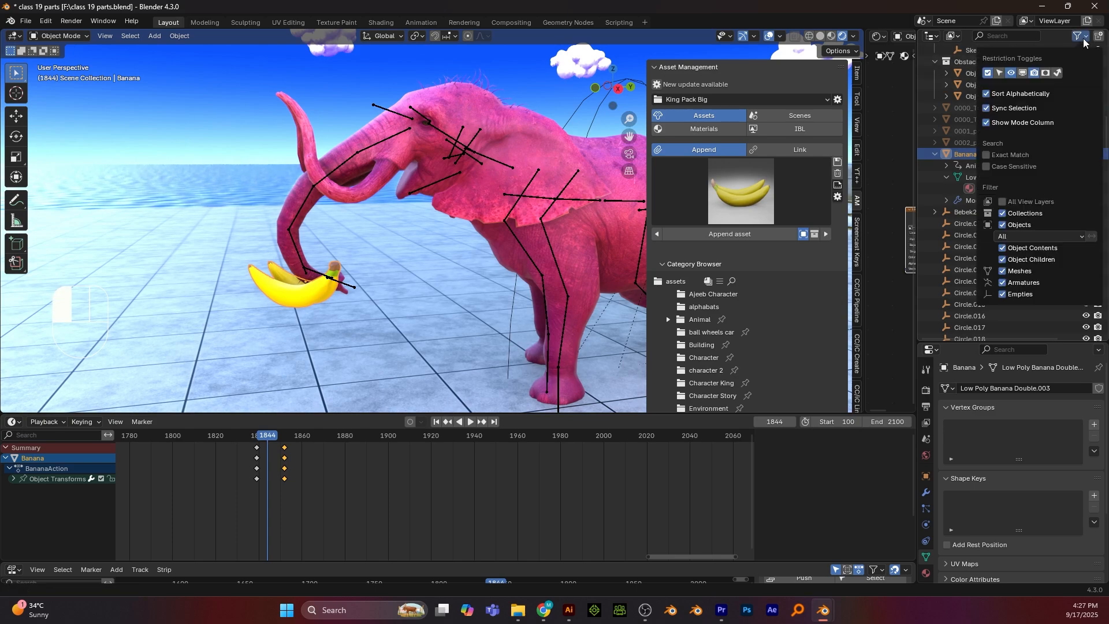
{"action": "left_click", "coordinate": [1022, 73]}
Test the banana's Disable in Viewports toggle by switching it on and off repeatedly at frame 1844
{"action": "left_click", "coordinate": [1086, 154]}
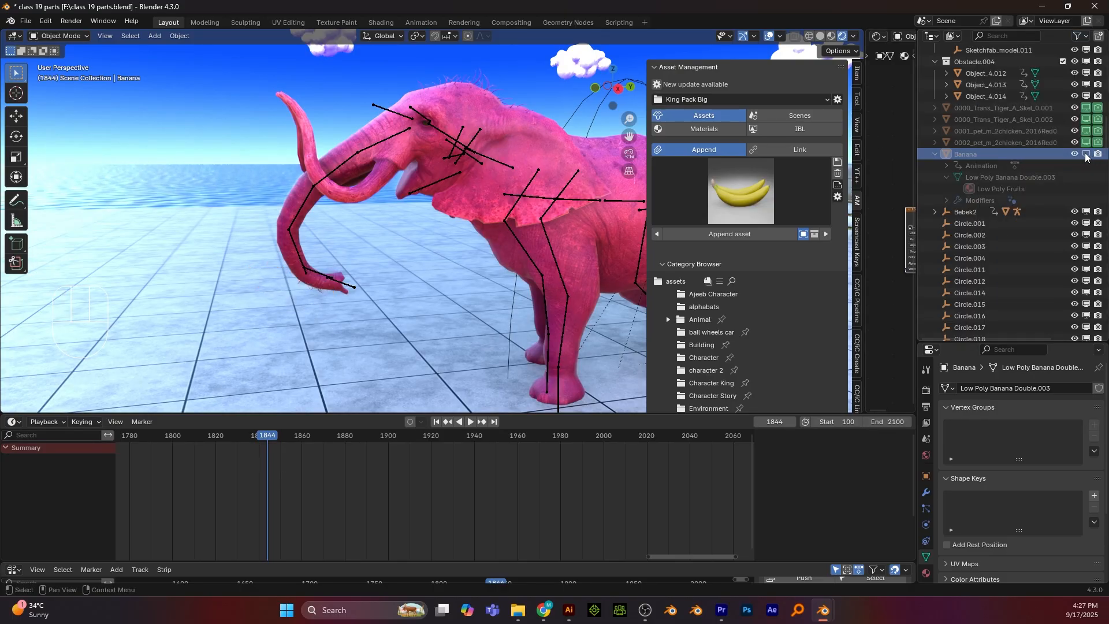
{"action": "left_click", "coordinate": [1087, 155]}
{"action": "left_click", "coordinate": [1087, 154]}
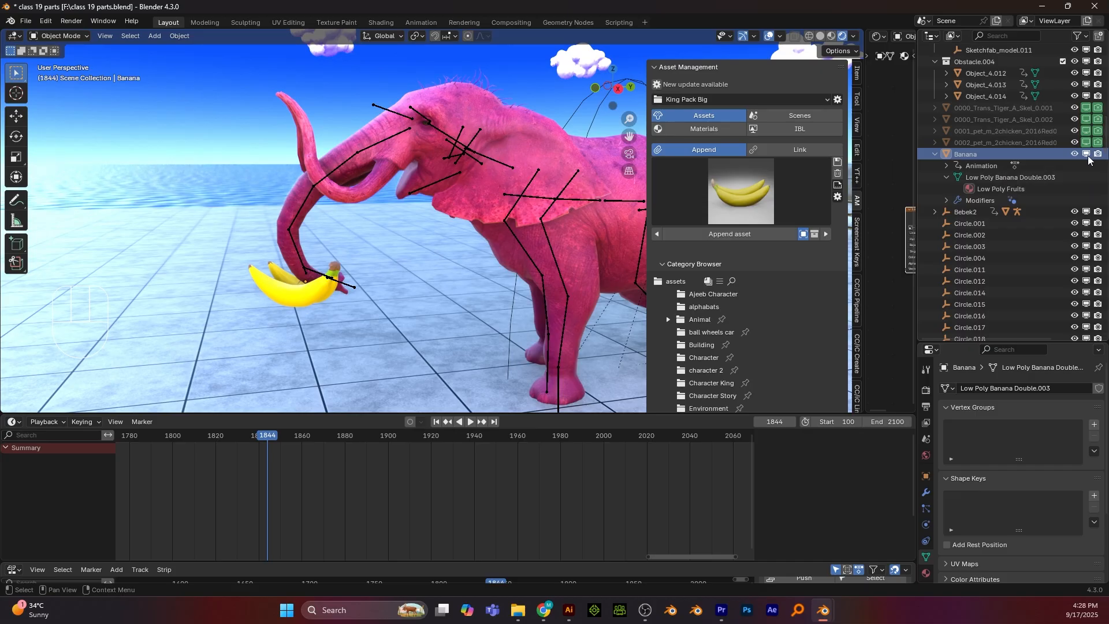
{"action": "left_click", "coordinate": [1087, 155]}
{"action": "left_click", "coordinate": [1086, 155]}
{"action": "left_click", "coordinate": [1086, 155]}
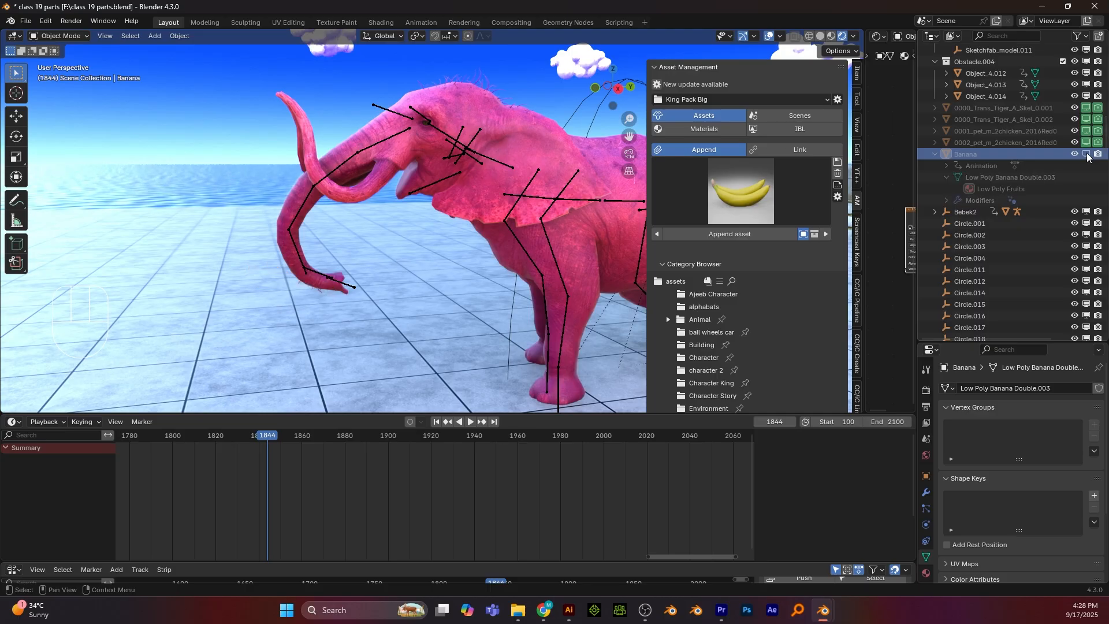
{"action": "left_click", "coordinate": [1087, 155]}
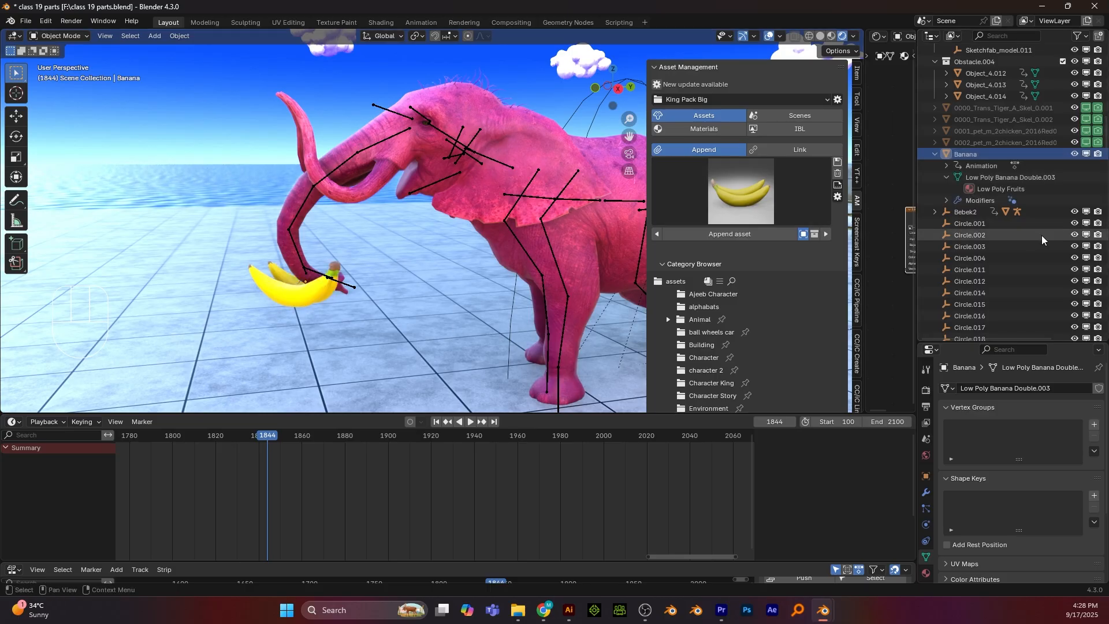
Keyframe the banana's Disable in Viewports setting at frame 1844 with the banana visible
{"action": "left_click", "coordinate": [1087, 155]}
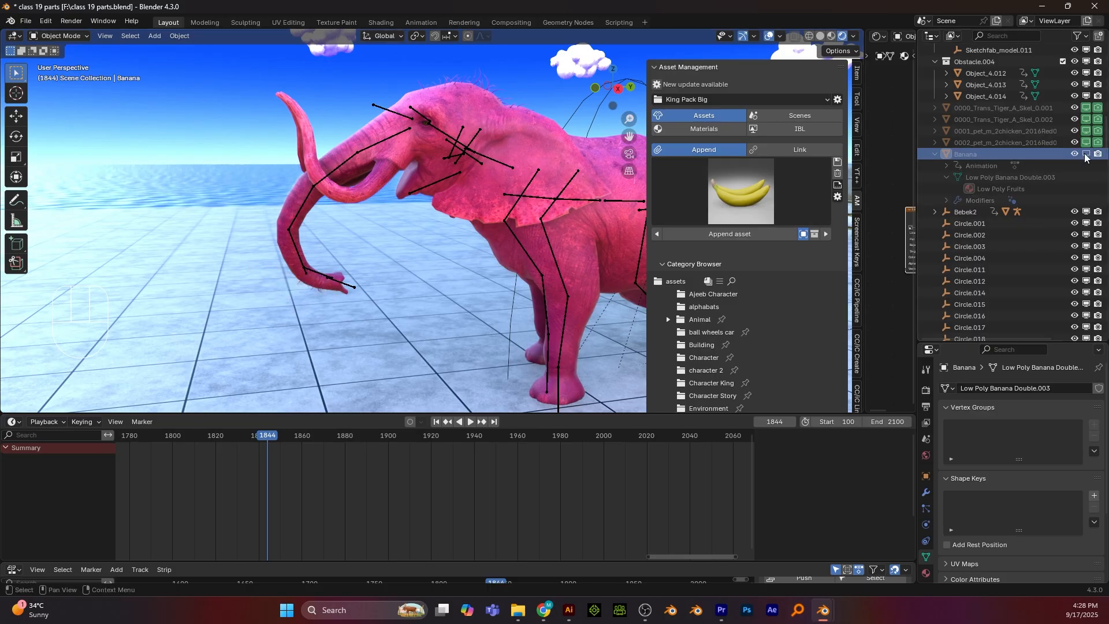
{"action": "key", "text": "i"}
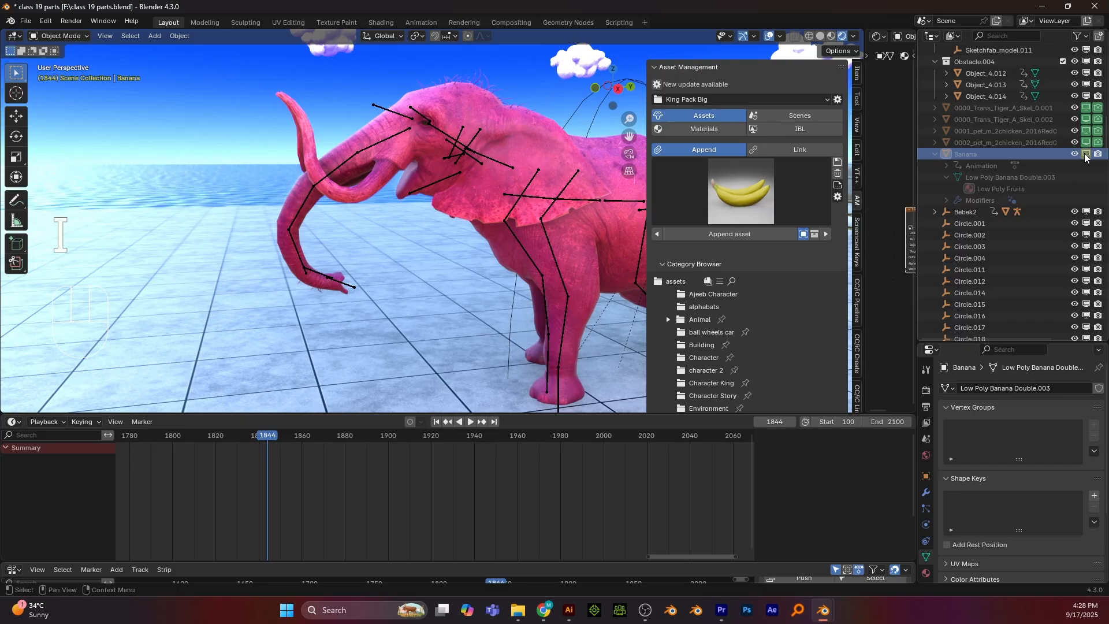
{"action": "left_click", "coordinate": [1087, 155]}
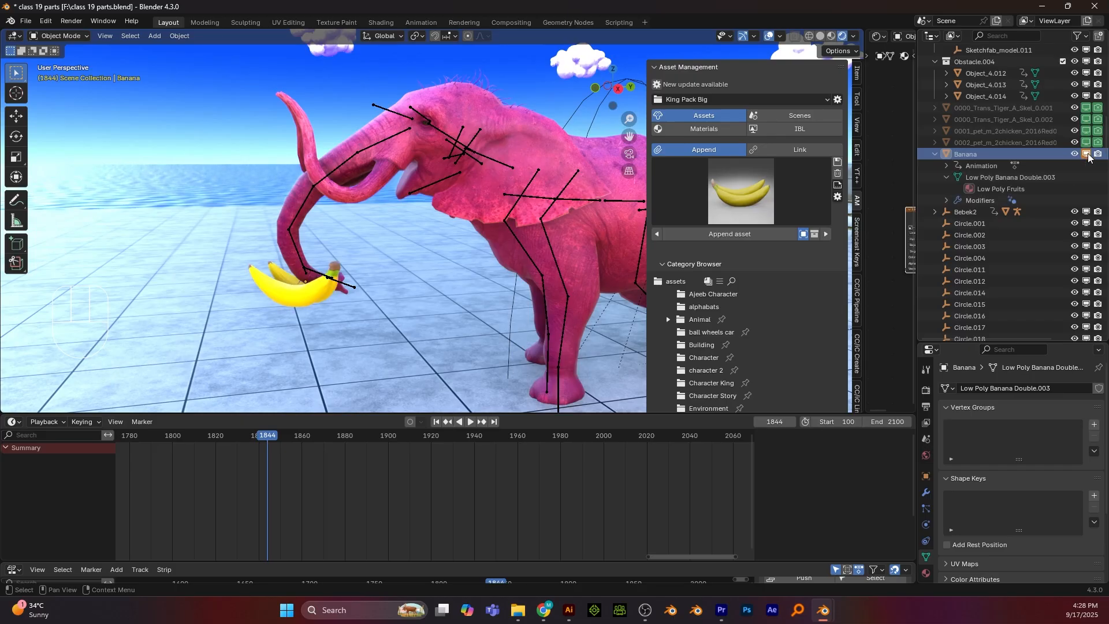
{"action": "key", "text": "i"}
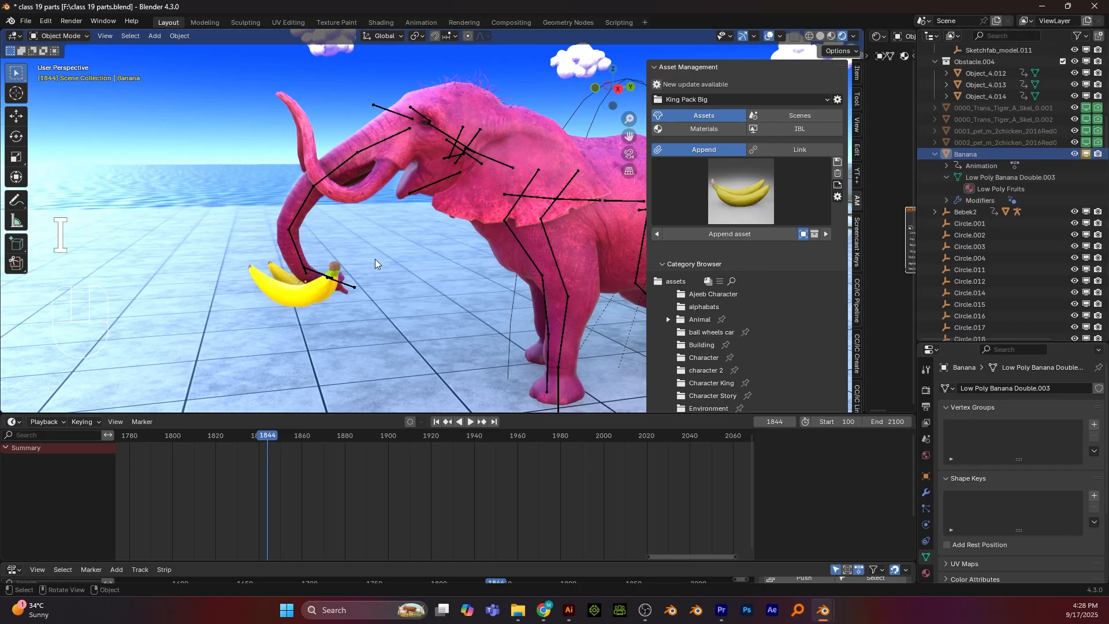
Keyframe the banana's Disable in Viewports and Disable in Renders settings at frame 1852 with the banana still enabled
{"action": "left_click_drag", "start_coordinate": [266, 440], "coordinate": [280, 435]}
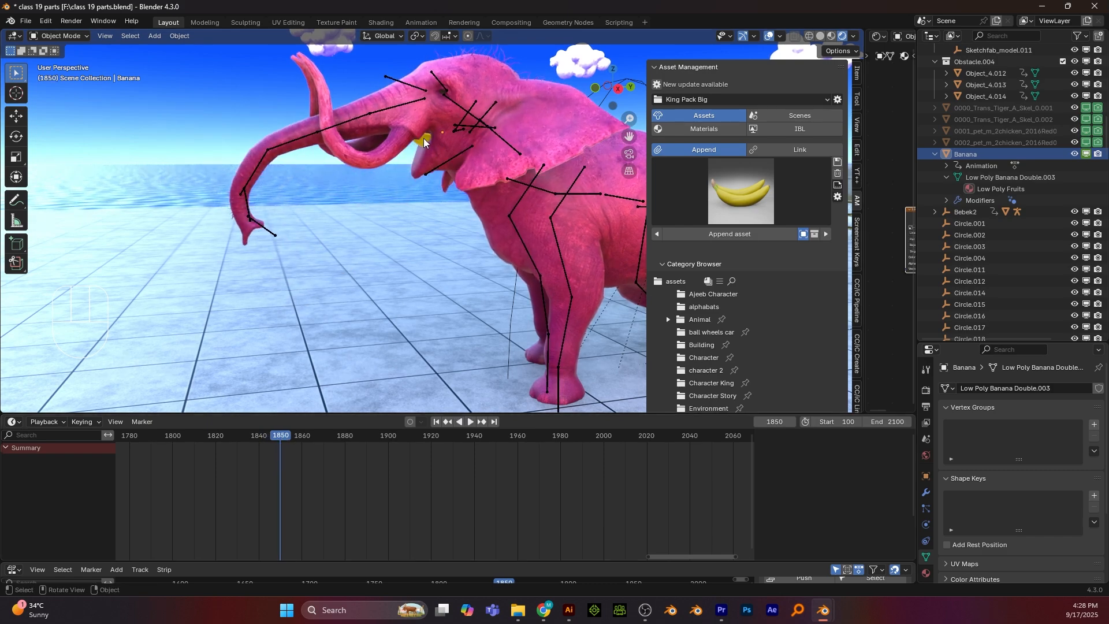
{"action": "left_click", "coordinate": [424, 136]}
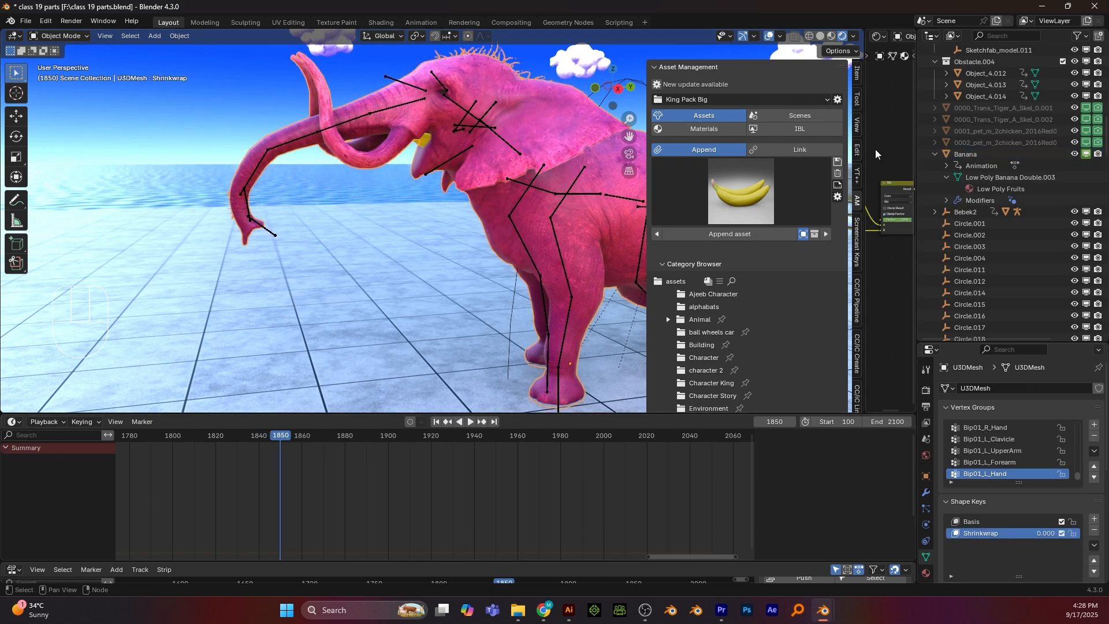
{"action": "left_click", "coordinate": [425, 139]}
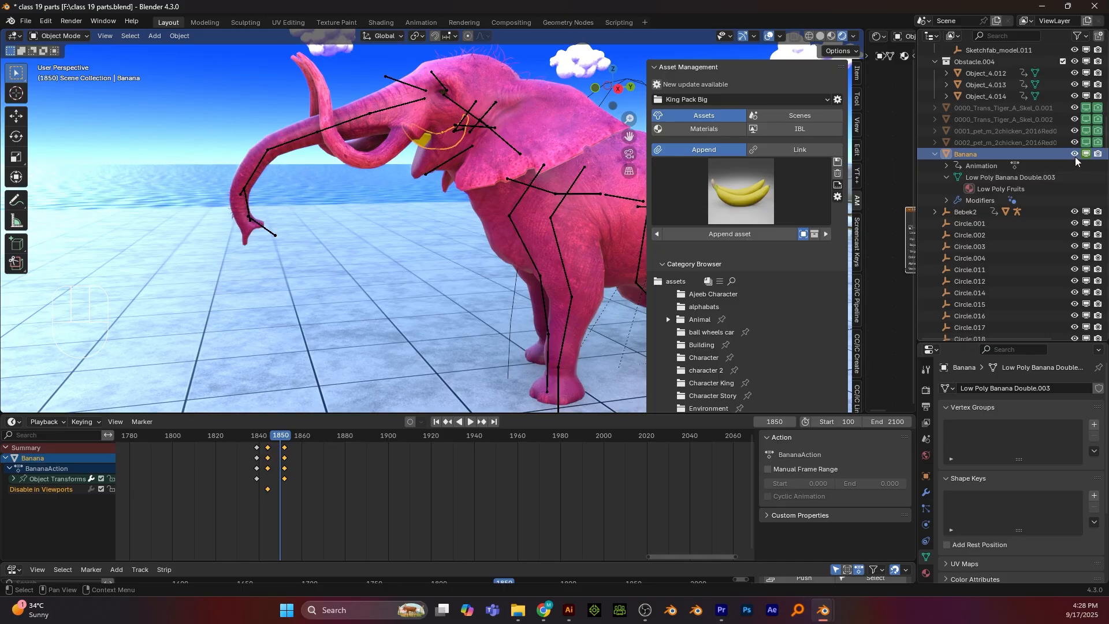
{"action": "left_click_drag", "start_coordinate": [282, 439], "coordinate": [285, 439]}
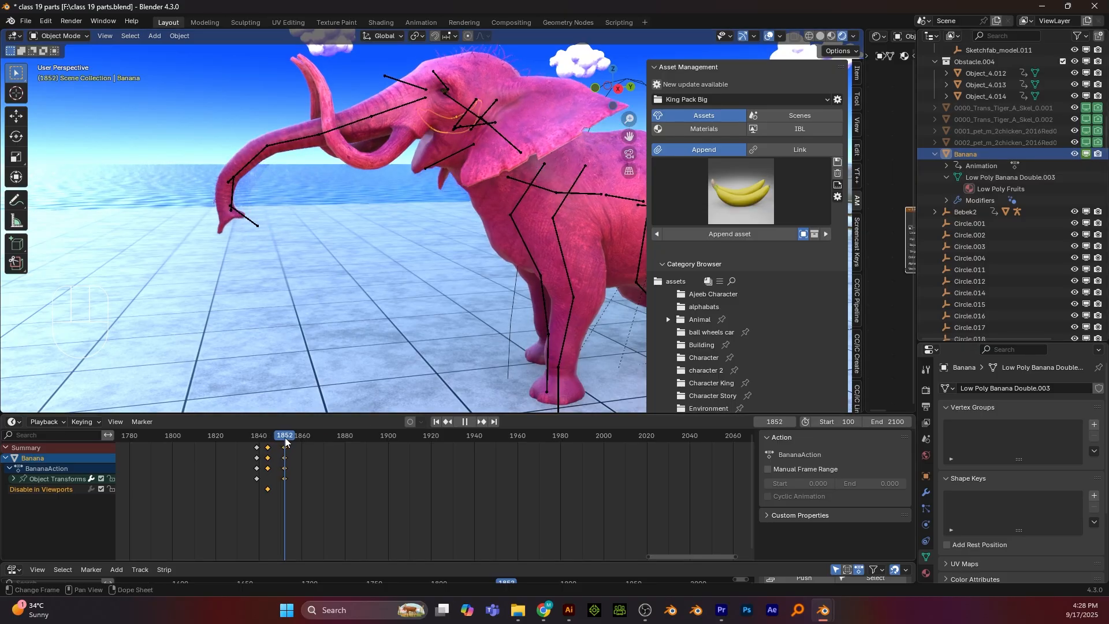
{"action": "scroll", "coordinate": [470, 141], "scroll_direction": "up", "scroll_amount": 3}
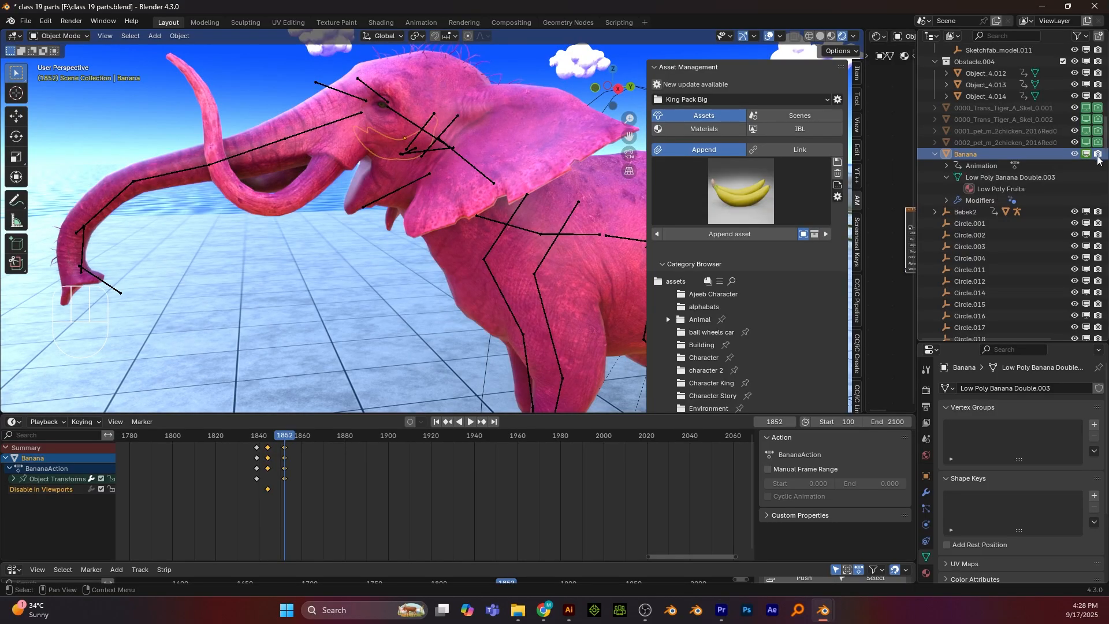
{"action": "key", "text": "i"}
{"action": "key", "text": "i"}
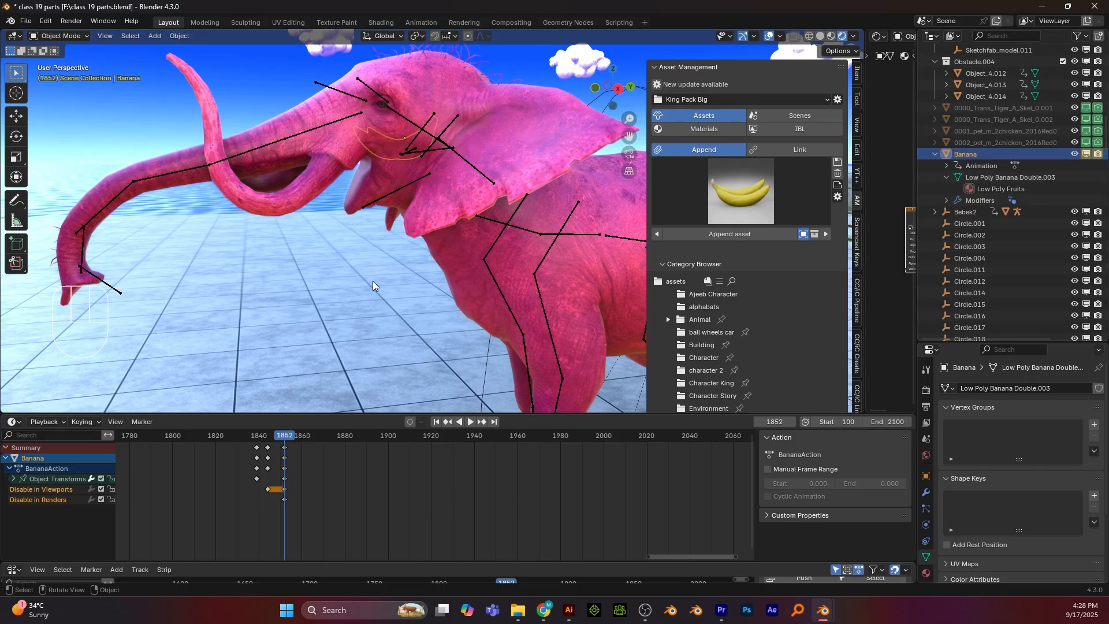
Disable the banana in both viewports and renders at frame 1853 and keyframe both settings
{"action": "scroll", "coordinate": [372, 282], "scroll_direction": "down", "scroll_amount": 2}
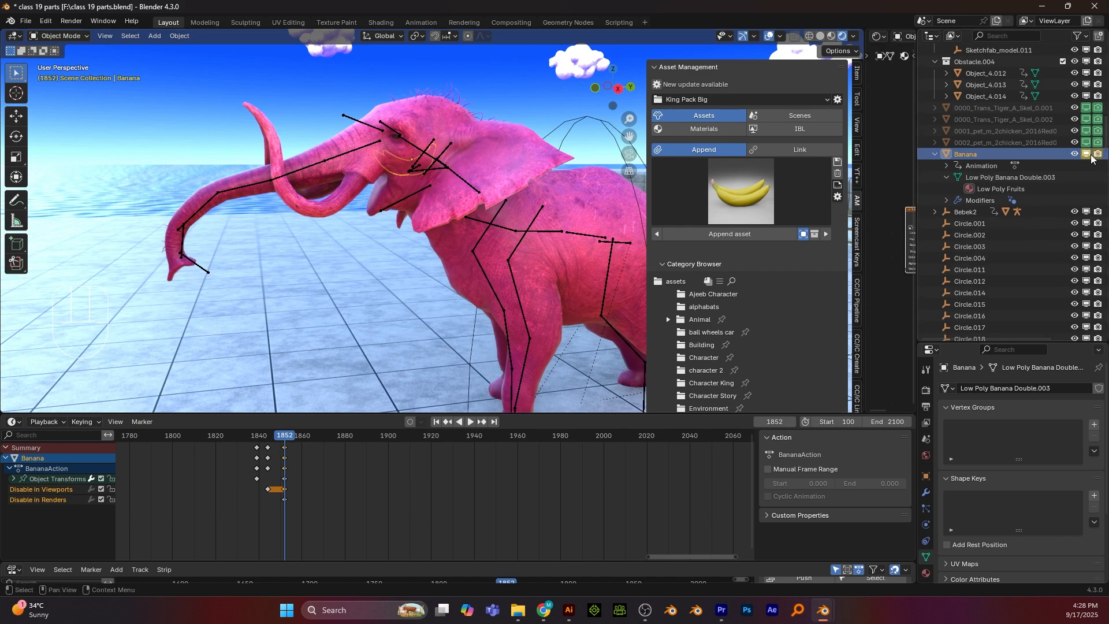
{"action": "key", "text": "Right"}
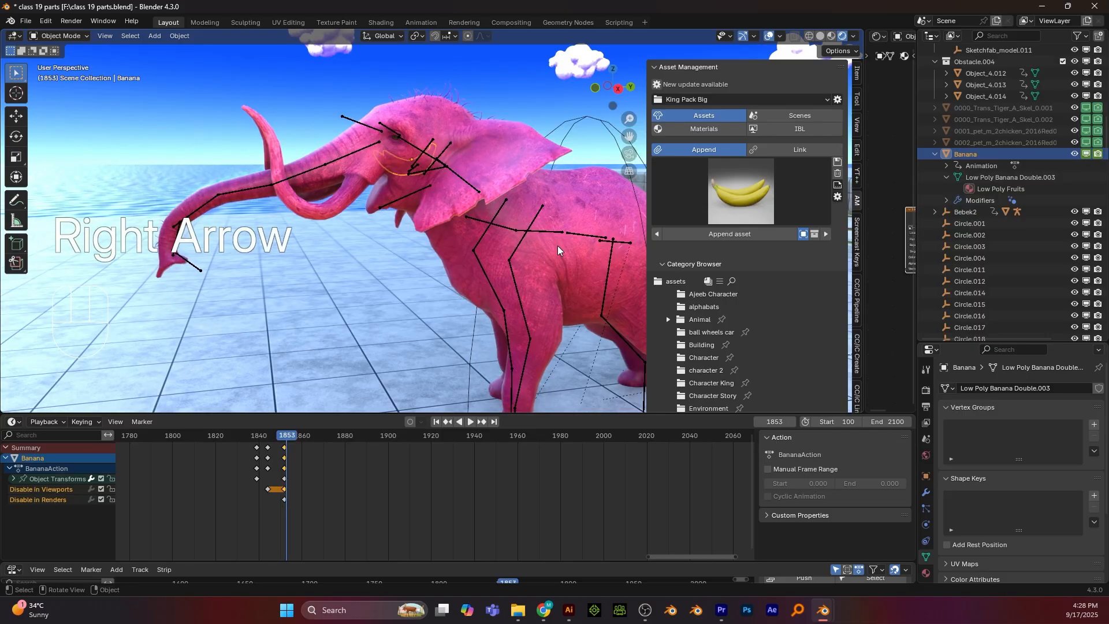
{"action": "left_click", "coordinate": [1086, 154]}
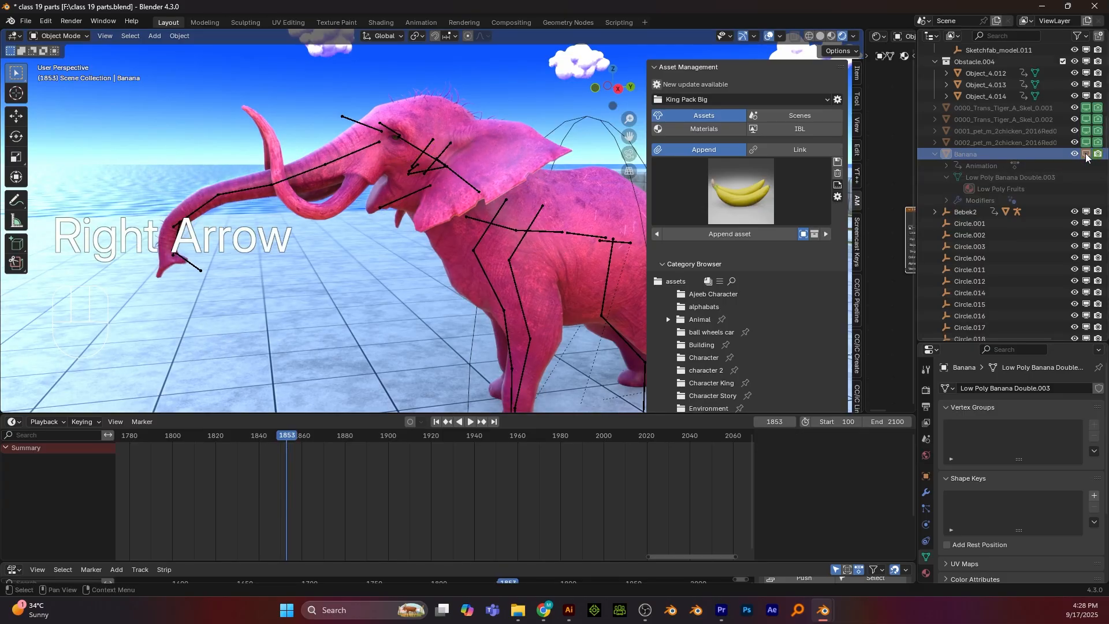
{"action": "left_click", "coordinate": [1097, 154]}
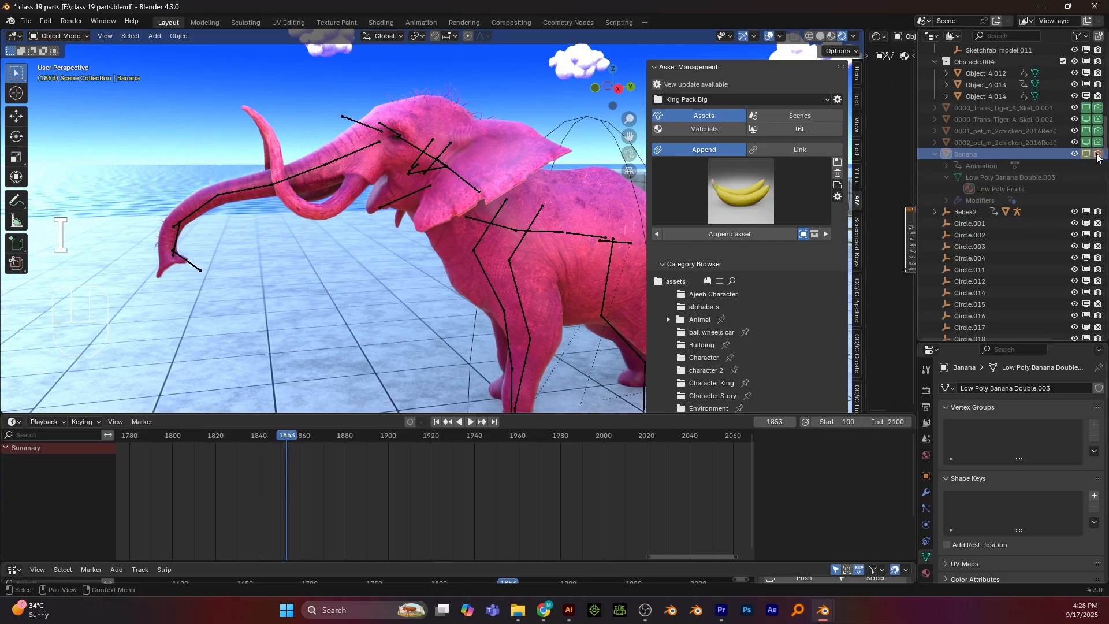
{"action": "key", "text": "i"}
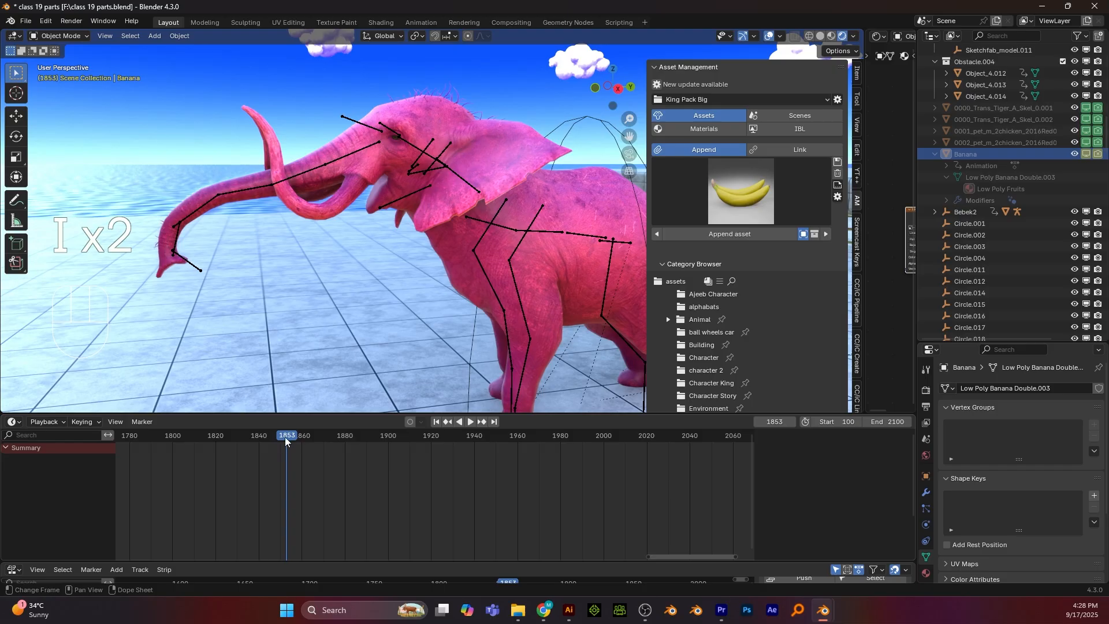
Play back the eating animation from just before the hiding keyframes to check the banana's disappearance
{"action": "left_click_drag", "start_coordinate": [286, 437], "coordinate": [263, 437]}
{"action": "key", "text": "space"}
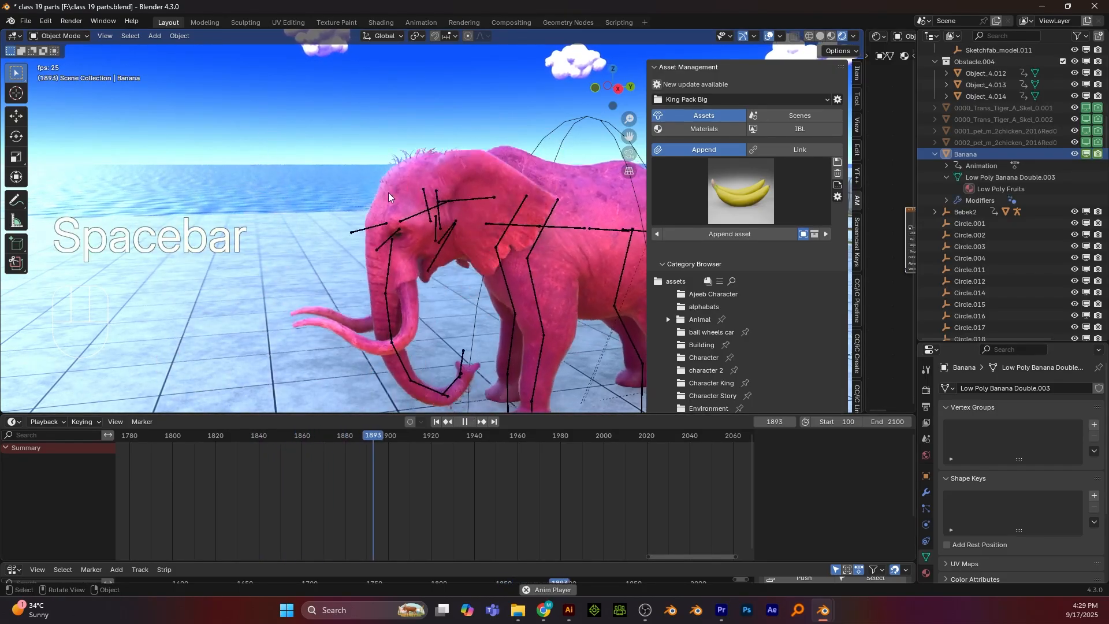
{"action": "key", "text": "space"}
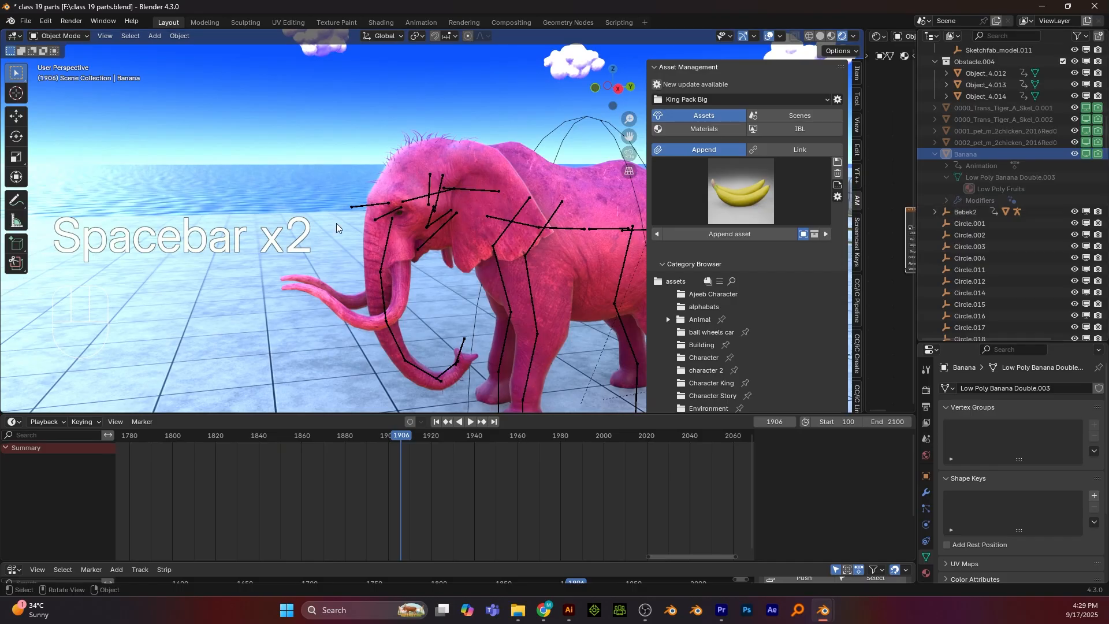
{"action": "key", "text": "space"}
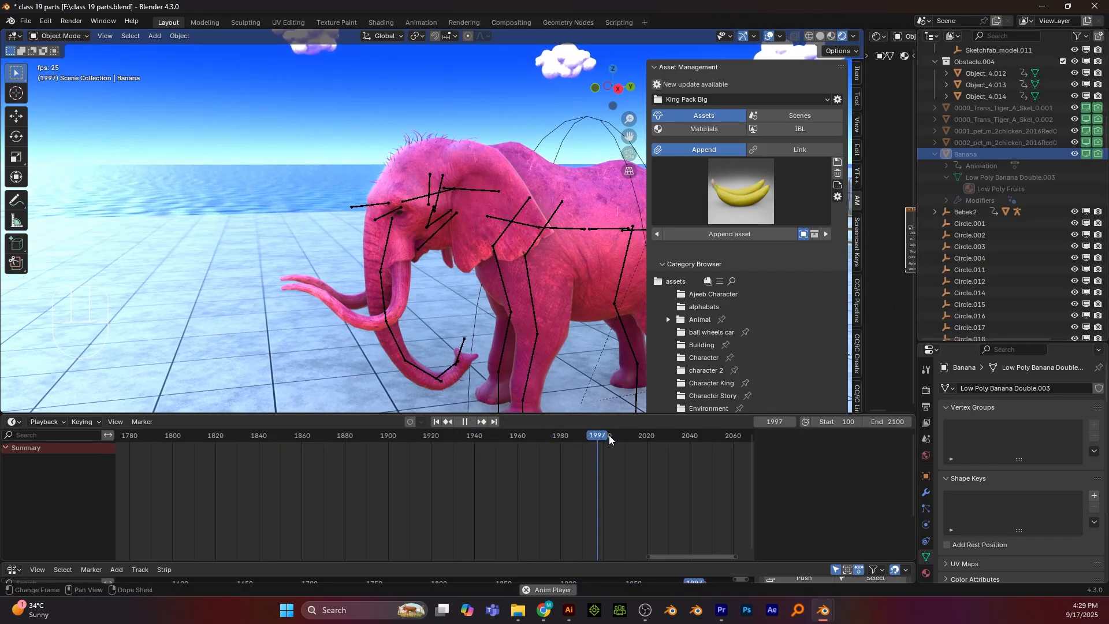
{"action": "key", "text": "space"}
Select the elephant mesh in side view and keyframe its Shrinkwrap shape key value at 0.000 on frame 1870
{"action": "left_click_drag", "start_coordinate": [610, 435], "coordinate": [369, 428]}
{"action": "key", "text": "KP_3"}
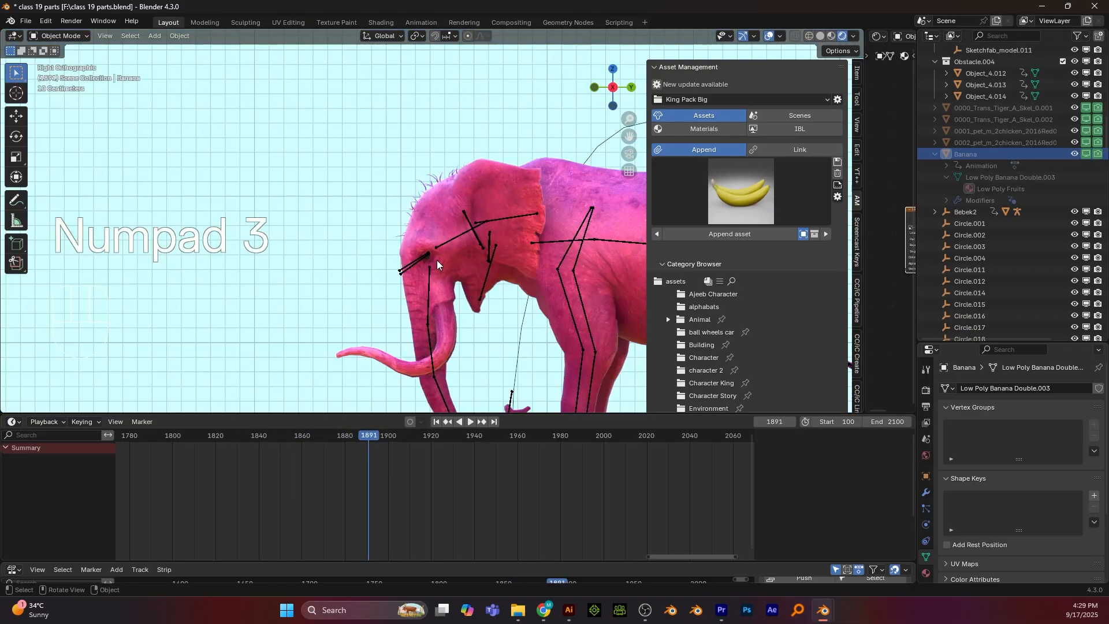
{"action": "scroll", "coordinate": [436, 260], "scroll_direction": "down", "scroll_amount": 2}
{"action": "middle_click_drag", "start_coordinate": [437, 260], "coordinate": [259, 210], "text": "shift"}
{"action": "left_click_drag", "start_coordinate": [365, 436], "coordinate": [322, 419]}
{"action": "left_click", "coordinate": [403, 203]}
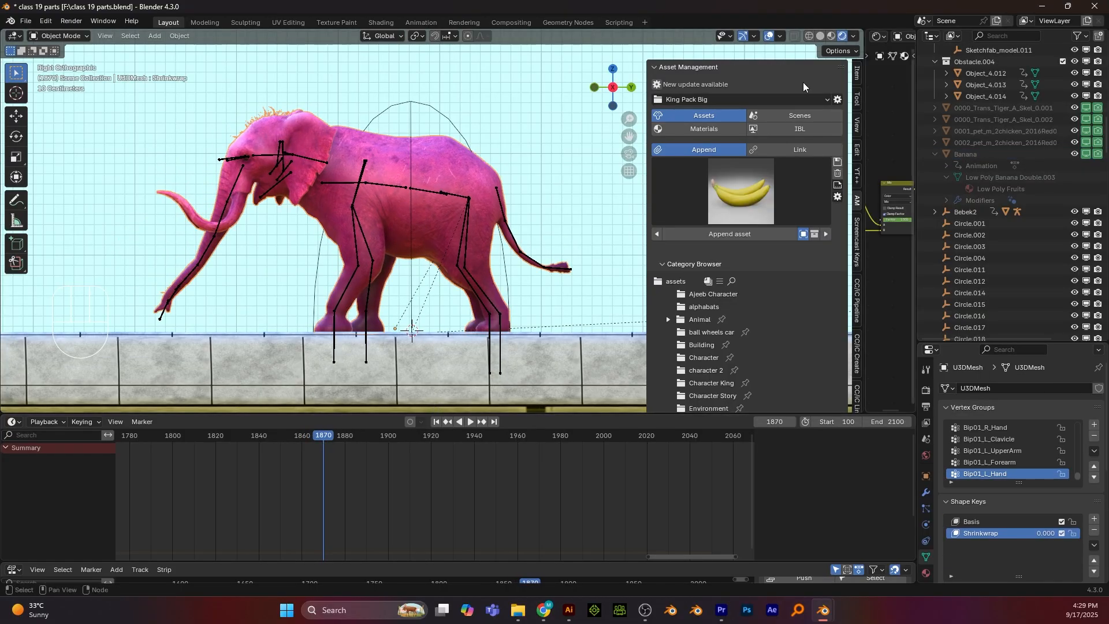
{"action": "left_click_drag", "start_coordinate": [974, 343], "coordinate": [389, 213]}
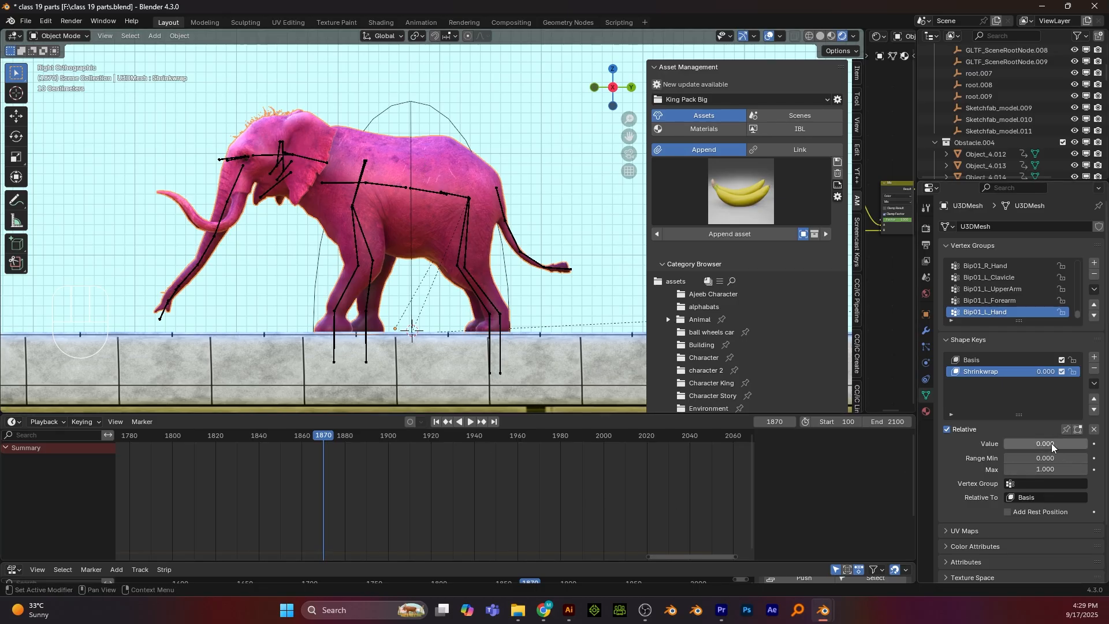
{"action": "key", "text": "i"}
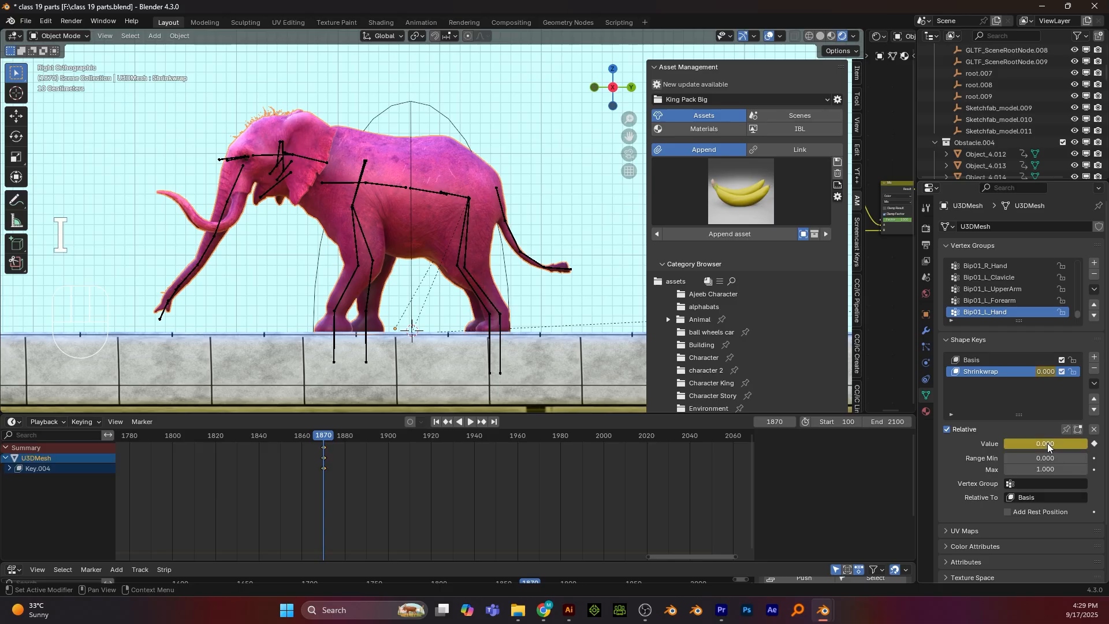
Set the elephant's Shrinkwrap shape key value to 0.850 at frame 1895 and keyframe it
{"action": "left_click_drag", "start_coordinate": [323, 439], "coordinate": [376, 435]}
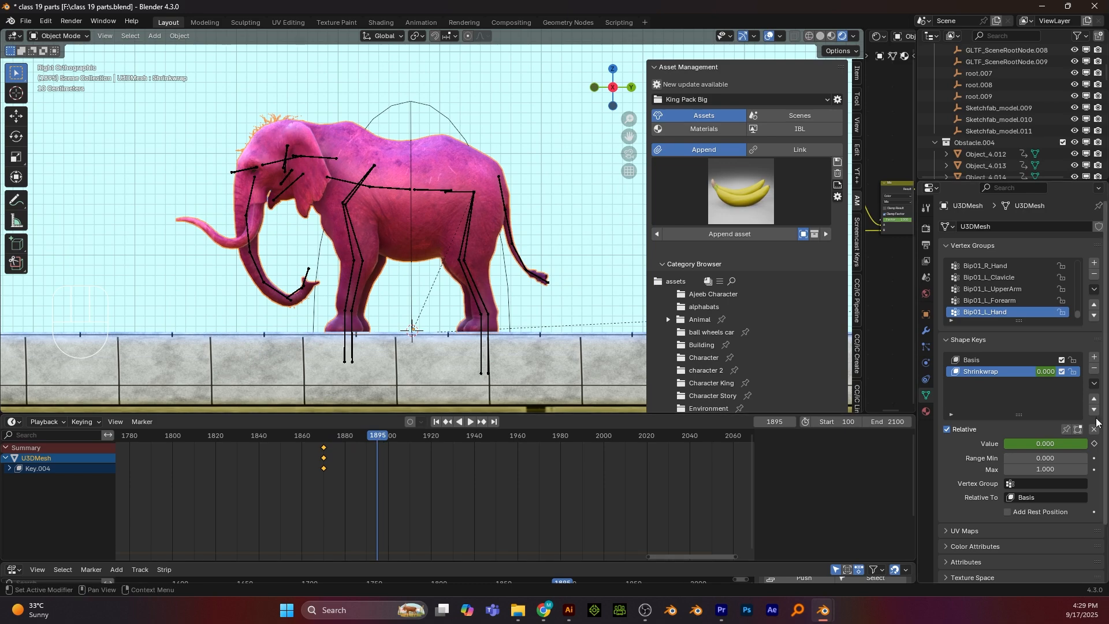
{"action": "left_click_drag", "start_coordinate": [1044, 443], "coordinate": [1072, 447]}
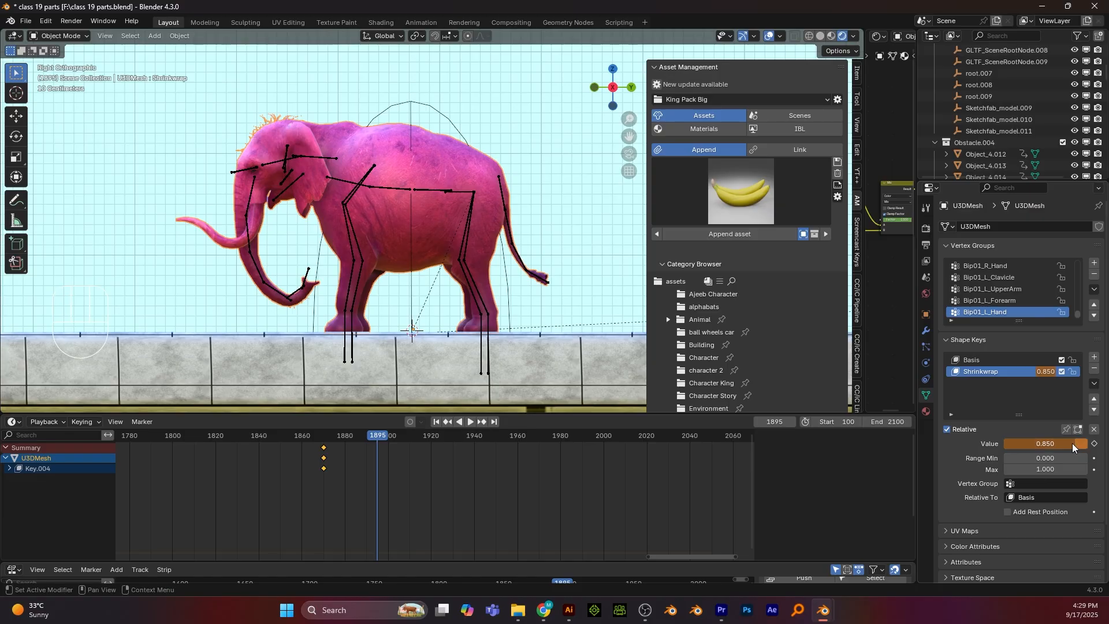
{"action": "key", "text": "i"}
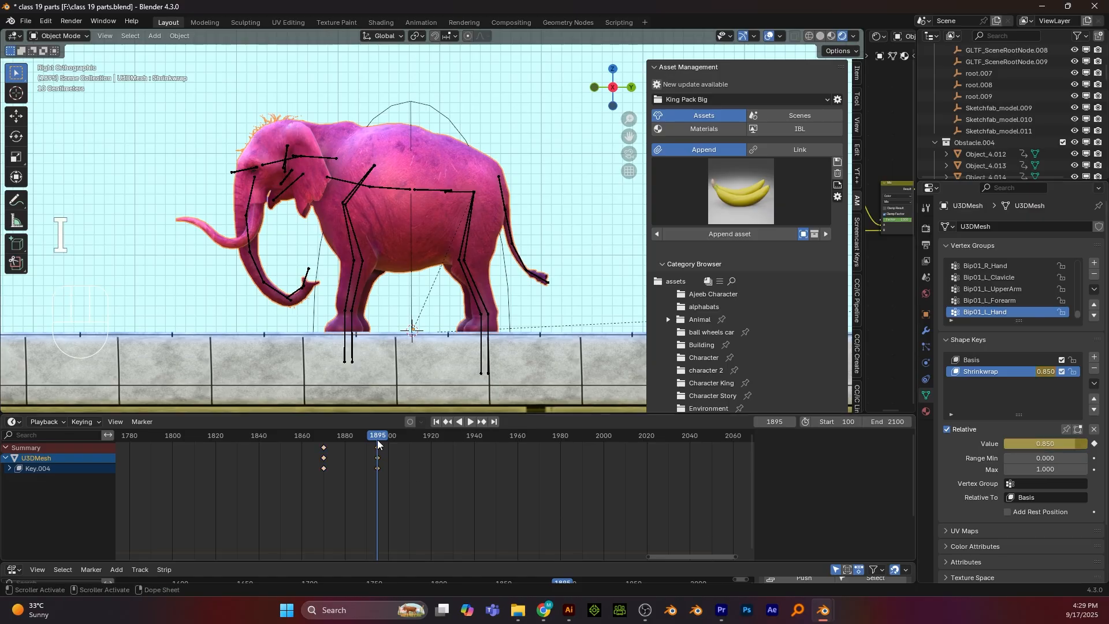
Play back the elephant's belly inflation in perspective view, starting before the Shrinkwrap keyframes
{"action": "key", "text": "space"}
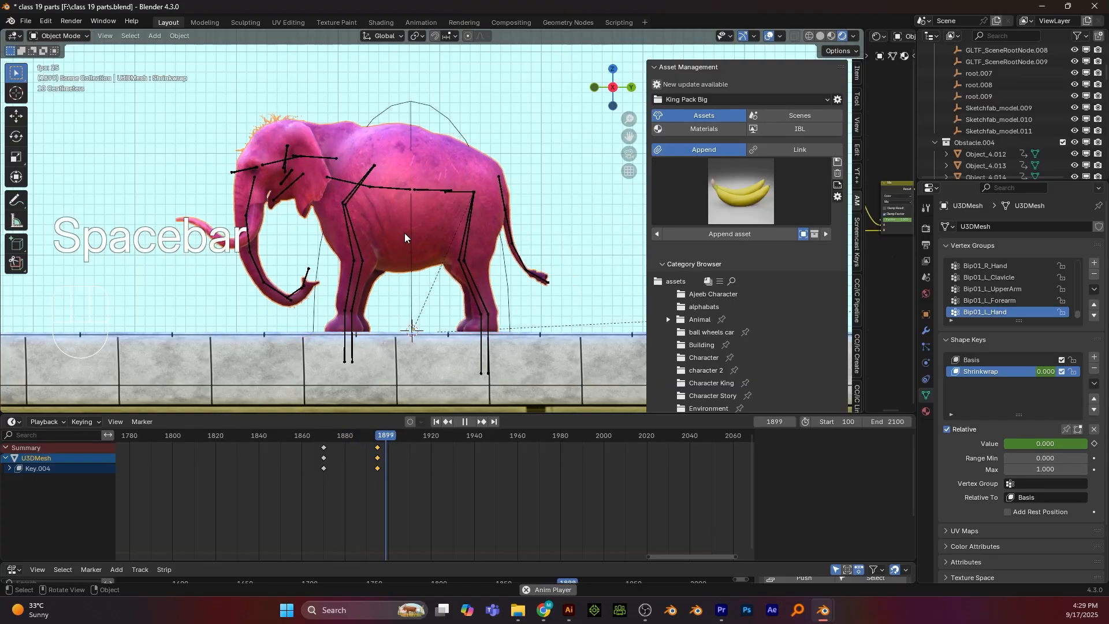
{"action": "key", "text": "space"}
{"action": "middle_click_drag", "start_coordinate": [404, 231], "coordinate": [411, 273], "text": "alt"}
{"action": "scroll", "coordinate": [400, 272], "scroll_direction": "up", "scroll_amount": 3}
{"action": "left_click_drag", "start_coordinate": [383, 435], "coordinate": [297, 437]}
{"action": "key", "text": "space"}
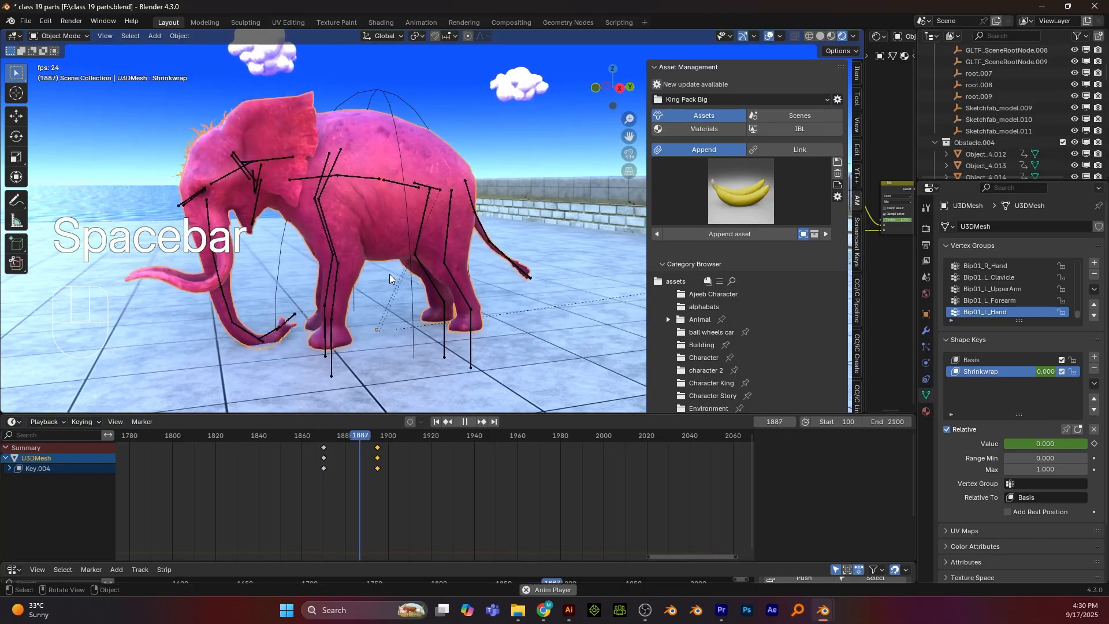
{"action": "key", "text": "space"}
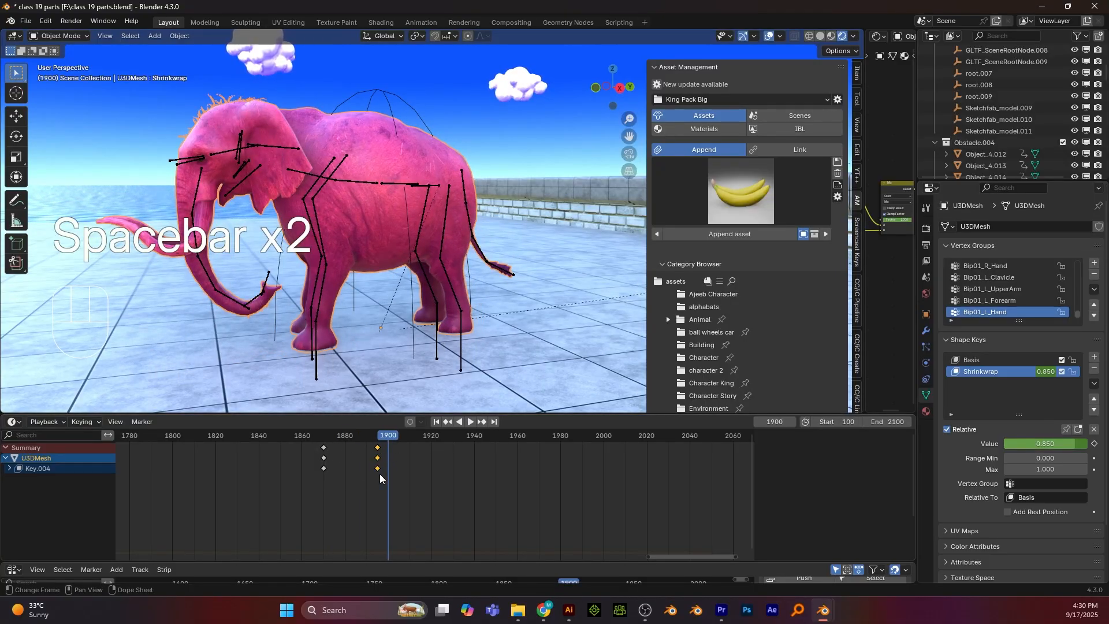
Examine the elephant's inflated belly from above and from the side at frame 1902
{"action": "mouse_move", "coordinate": [387, 438]}
{"action": "left_mouse_down"}
{"action": "mouse_move", "coordinate": [328, 443]}
{"action": "mouse_move", "coordinate": [393, 443]}
{"action": "left_mouse_up"}
{"action": "scroll", "coordinate": [428, 278], "scroll_direction": "down", "scroll_amount": 3}
{"action": "left_click_drag", "start_coordinate": [447, 276], "coordinate": [372, 247], "text": "alt"}
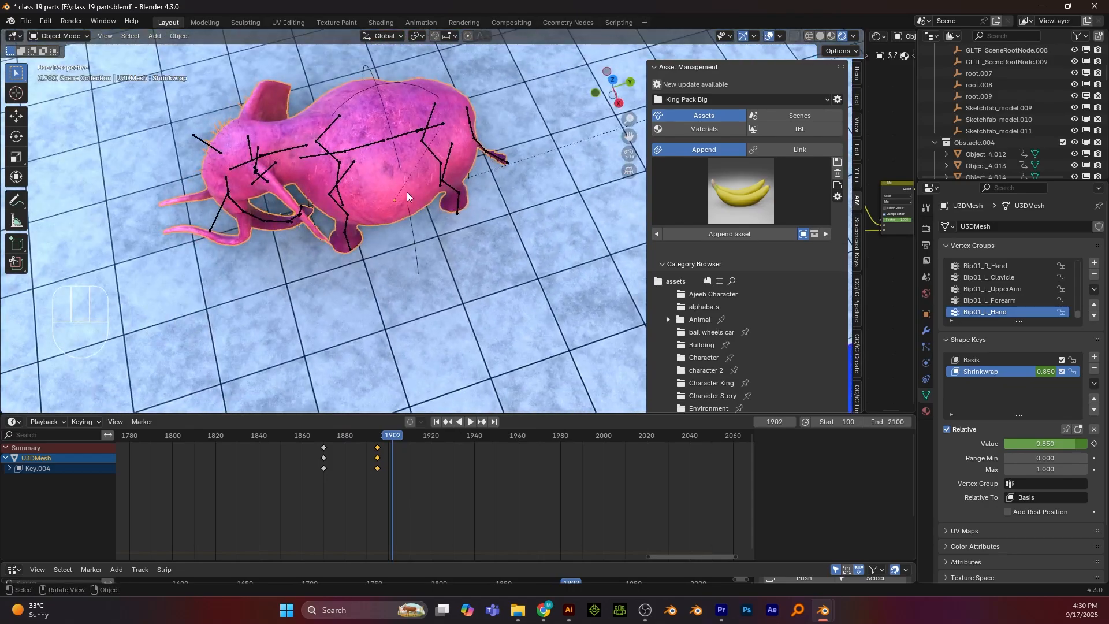
{"action": "middle_click_drag", "start_coordinate": [408, 197], "coordinate": [381, 204], "text": "alt"}
{"action": "middle_click_drag", "start_coordinate": [402, 289], "coordinate": [425, 276], "text": "alt"}
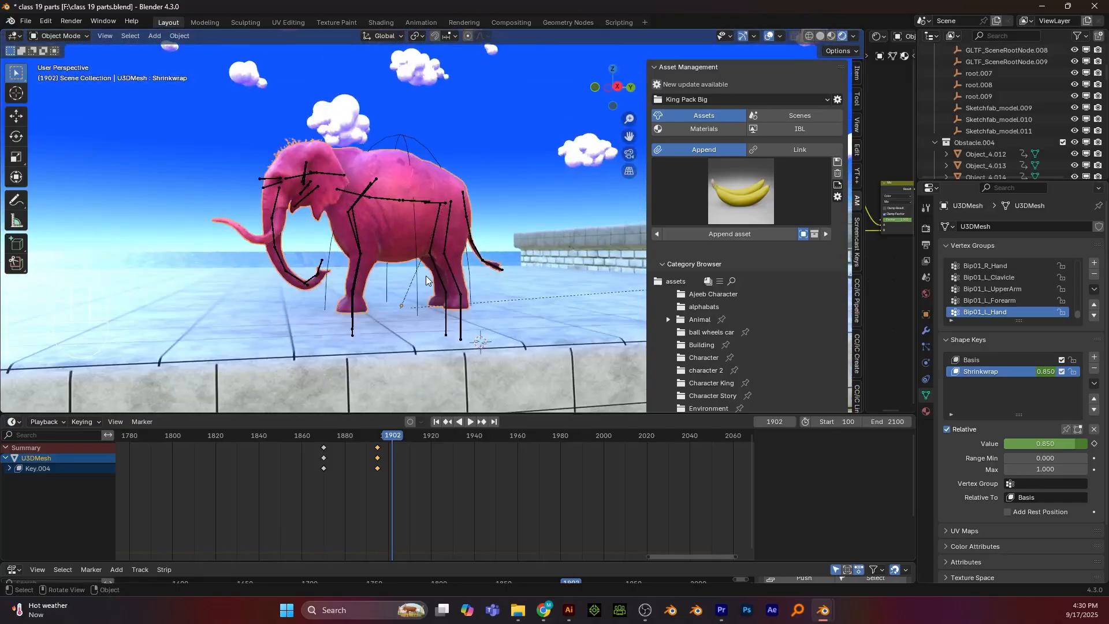
Select the Elephant V2 empty at frame 1900 and keyframe its transforms
{"action": "key", "text": "KP_3"}
{"action": "middle_click_drag", "start_coordinate": [310, 193], "coordinate": [385, 465], "text": "shift"}
{"action": "mouse_move", "coordinate": [383, 439]}
{"action": "left_mouse_down"}
{"action": "mouse_move", "coordinate": [322, 442]}
{"action": "mouse_move", "coordinate": [386, 446]}
{"action": "left_mouse_up"}
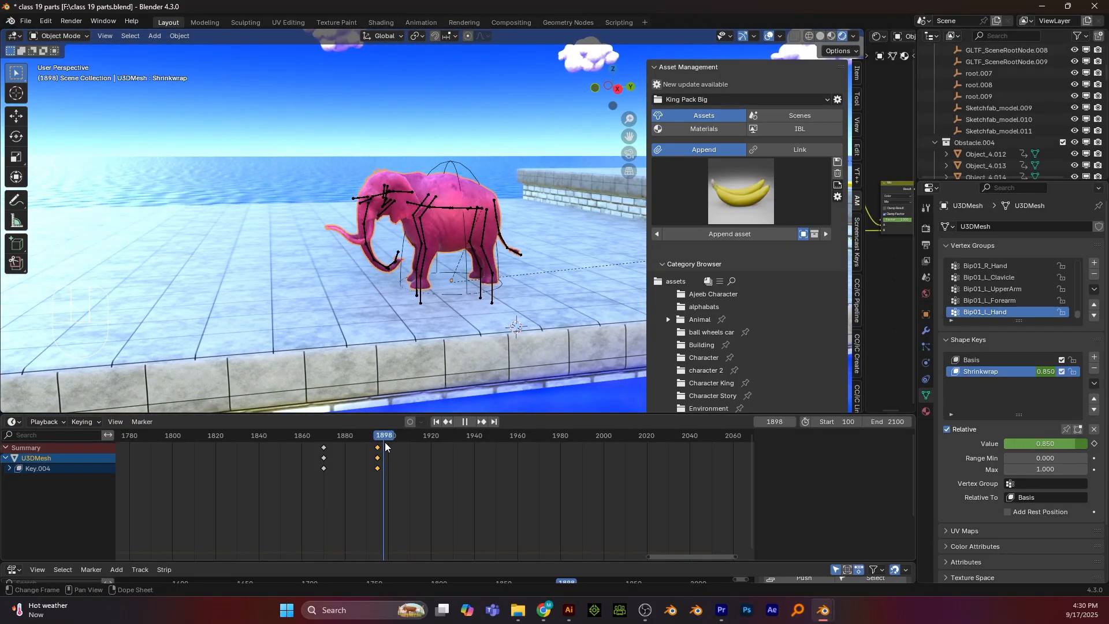
{"action": "left_click", "coordinate": [442, 165]}
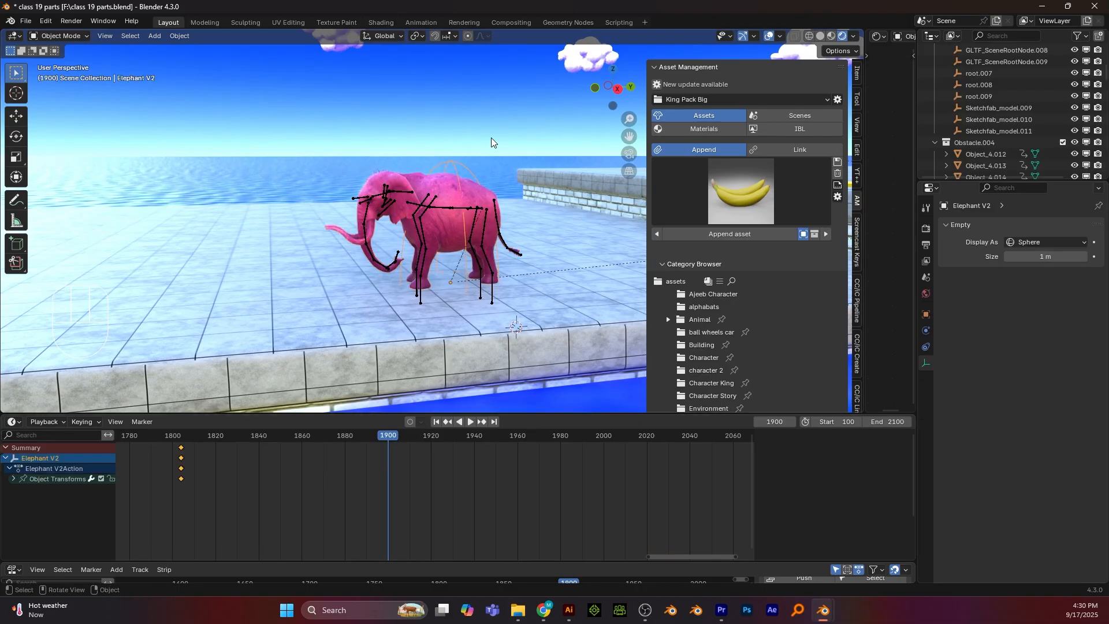
{"action": "key", "text": "i"}
{"action": "scroll", "coordinate": [438, 479], "scroll_direction": "down", "scroll_amount": 1}
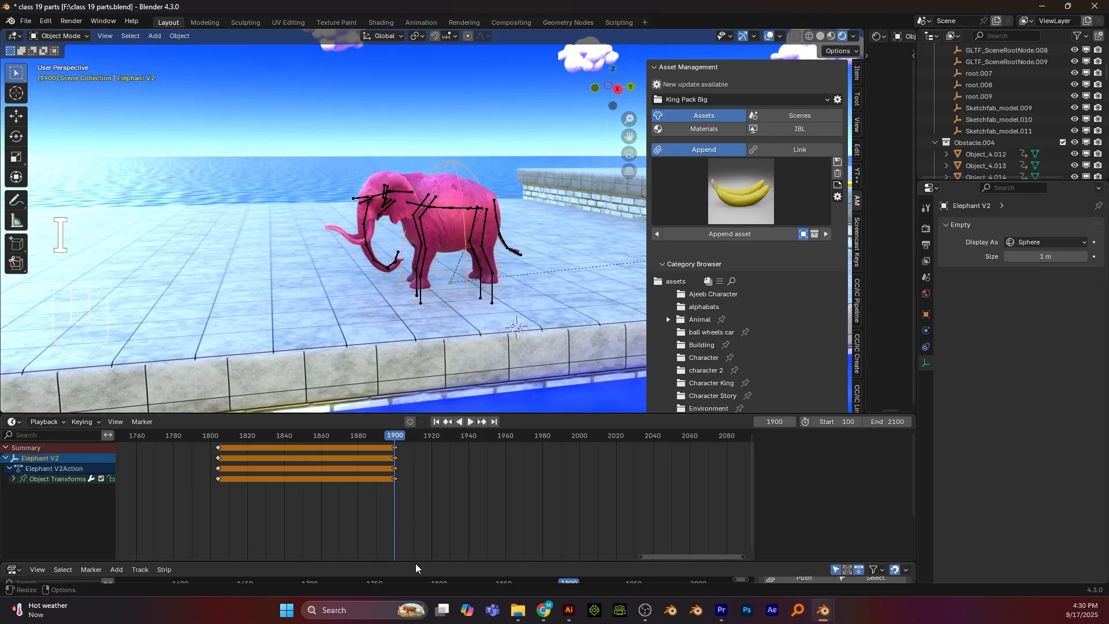
Enlarge the Nonlinear Animation editor and add an Elephant V2 Run strip to the Hips armature at frame 1900
{"action": "left_click_drag", "start_coordinate": [416, 565], "coordinate": [346, 462]}
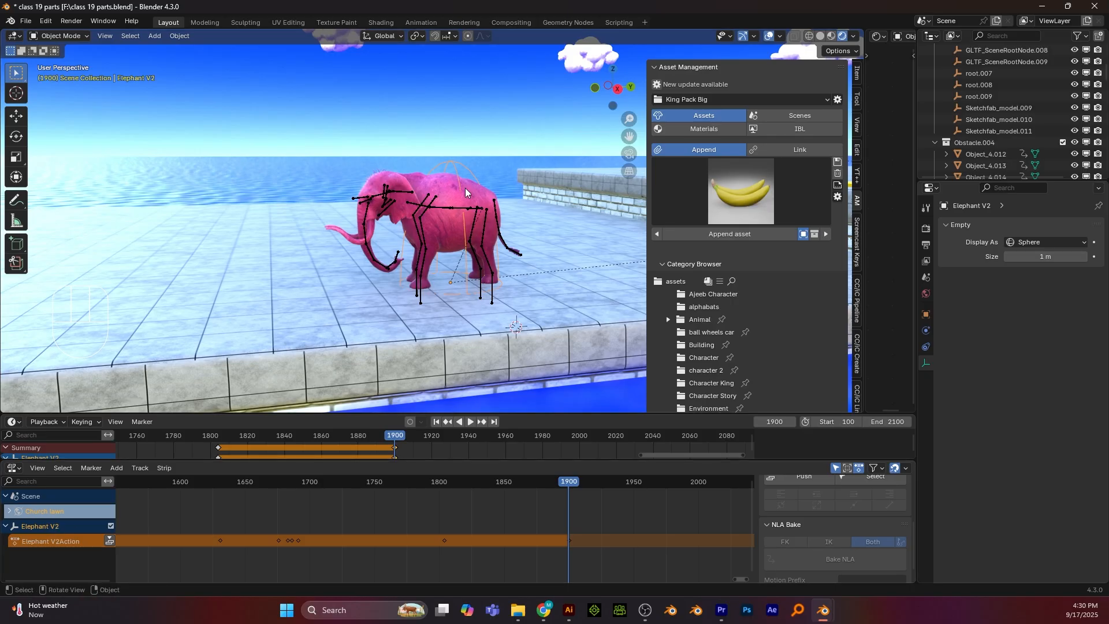
{"action": "left_click", "coordinate": [382, 194]}
{"action": "scroll", "coordinate": [46, 560], "scroll_direction": "down", "scroll_amount": 1}
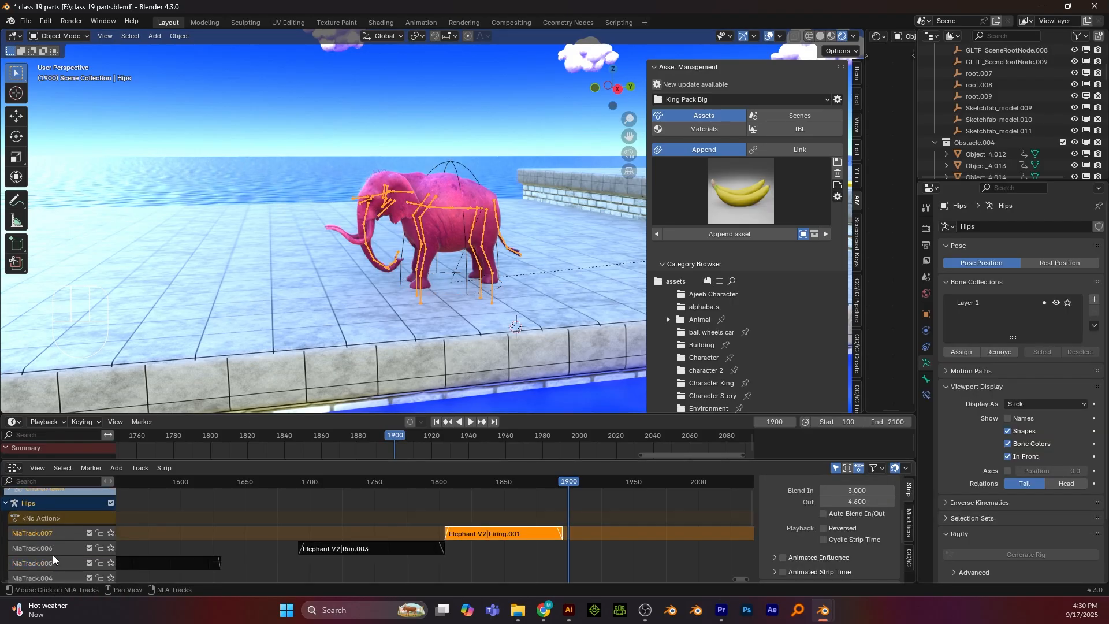
{"action": "key", "text": "shift+a"}
{"action": "key", "text": "shift+a"}
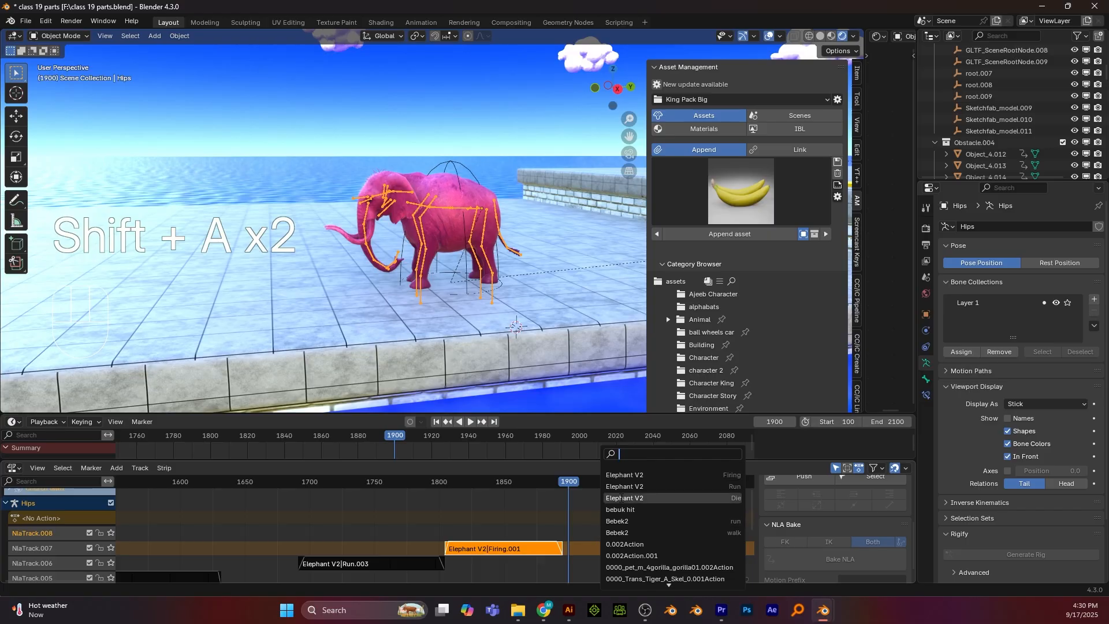
{"action": "left_click", "coordinate": [626, 487]}
Set the new Run strip's Blend In to 4.700 and Blend Out to 4.600
{"action": "left_click", "coordinate": [594, 533]}
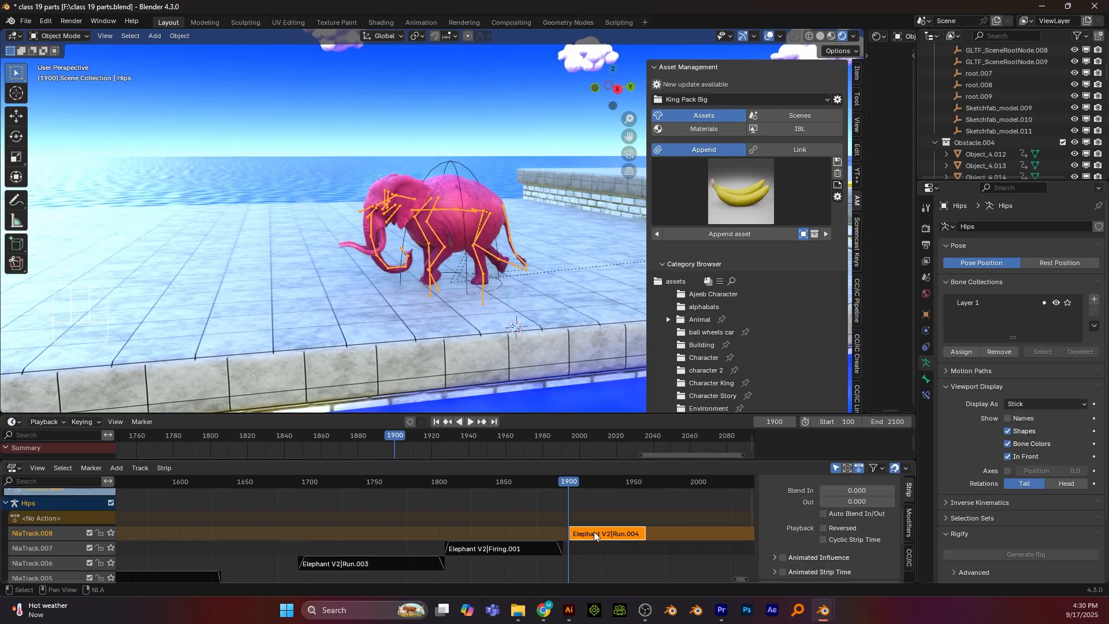
{"action": "scroll", "coordinate": [595, 532], "scroll_direction": "down", "scroll_amount": 1}
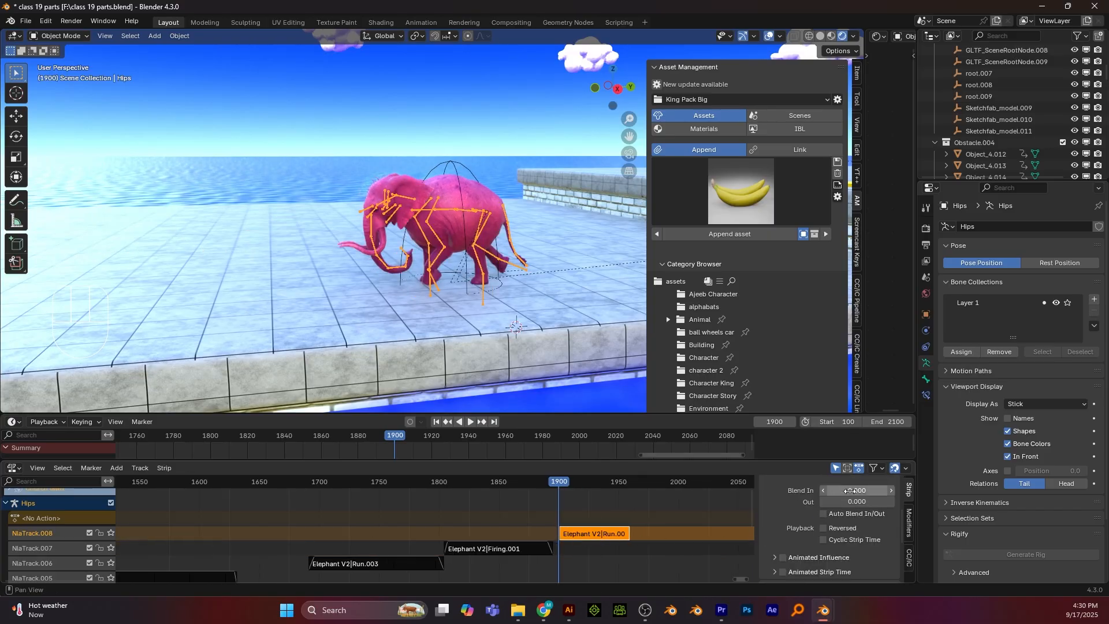
{"action": "mouse_move", "coordinate": [849, 490]}
{"action": "left_mouse_down"}
{"action": "mouse_move", "coordinate": [865, 491]}
{"action": "mouse_move", "coordinate": [857, 501]}
{"action": "left_mouse_up"}
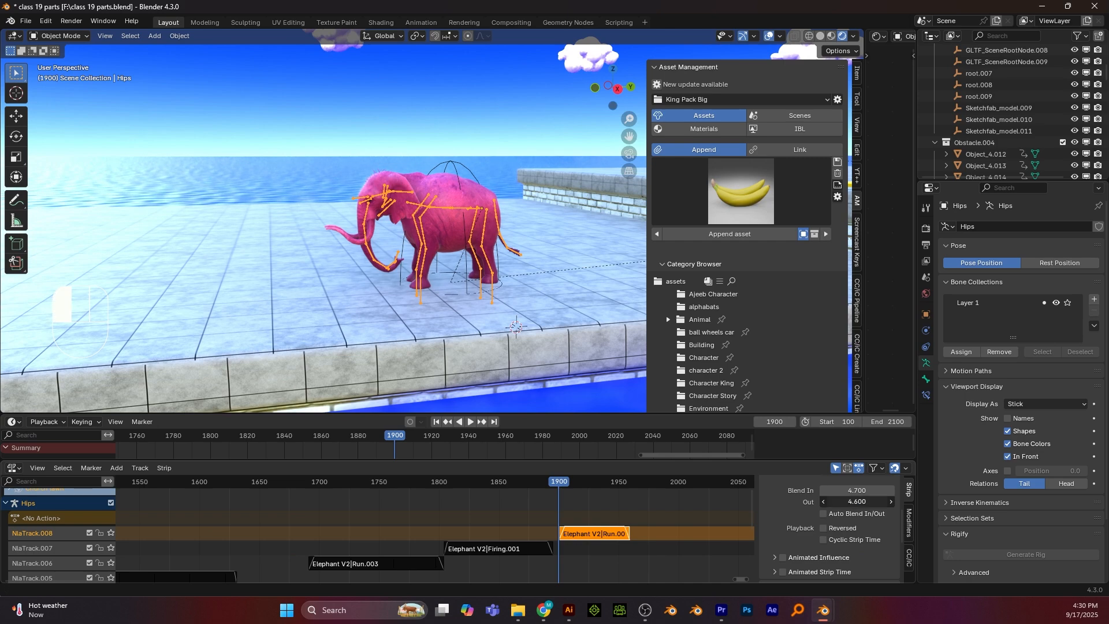
Set the new Run strip's Playback Scale to 0.600 and Repeat to 4.450
{"action": "scroll", "coordinate": [832, 550], "scroll_direction": "down", "scroll_amount": 5}
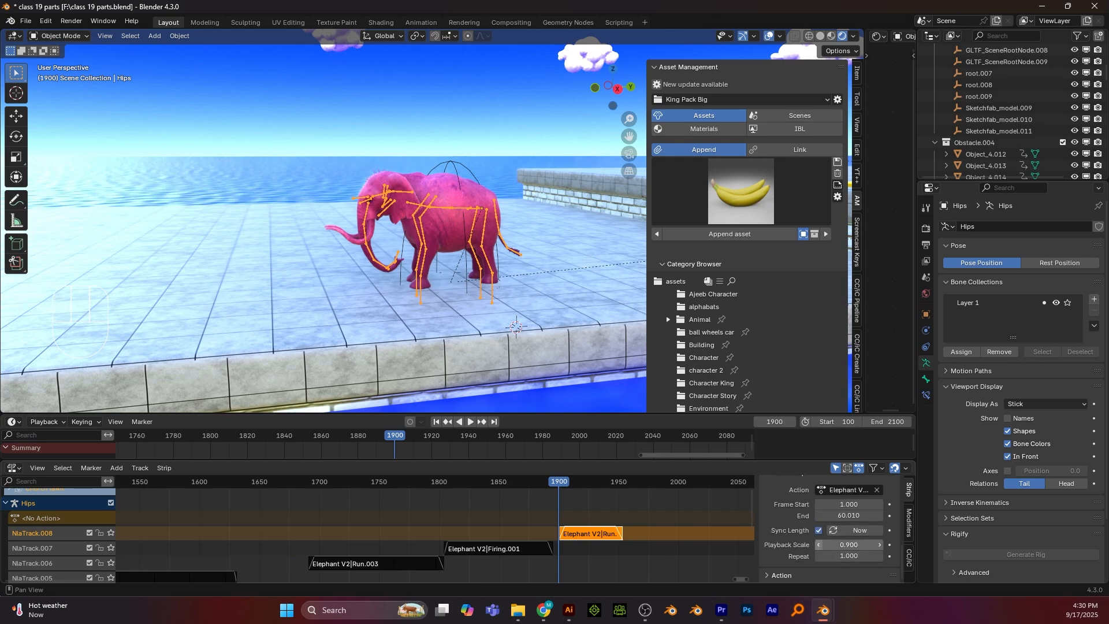
{"action": "left_click", "coordinate": [819, 546]}
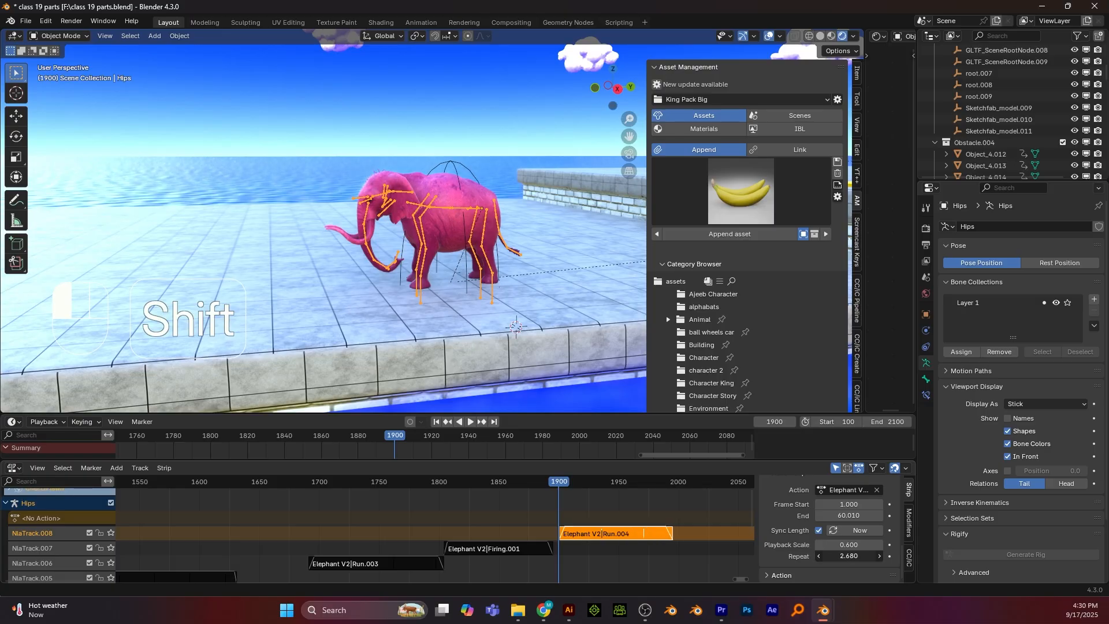
{"action": "scroll", "coordinate": [647, 538], "scroll_direction": "down", "scroll_amount": 2}
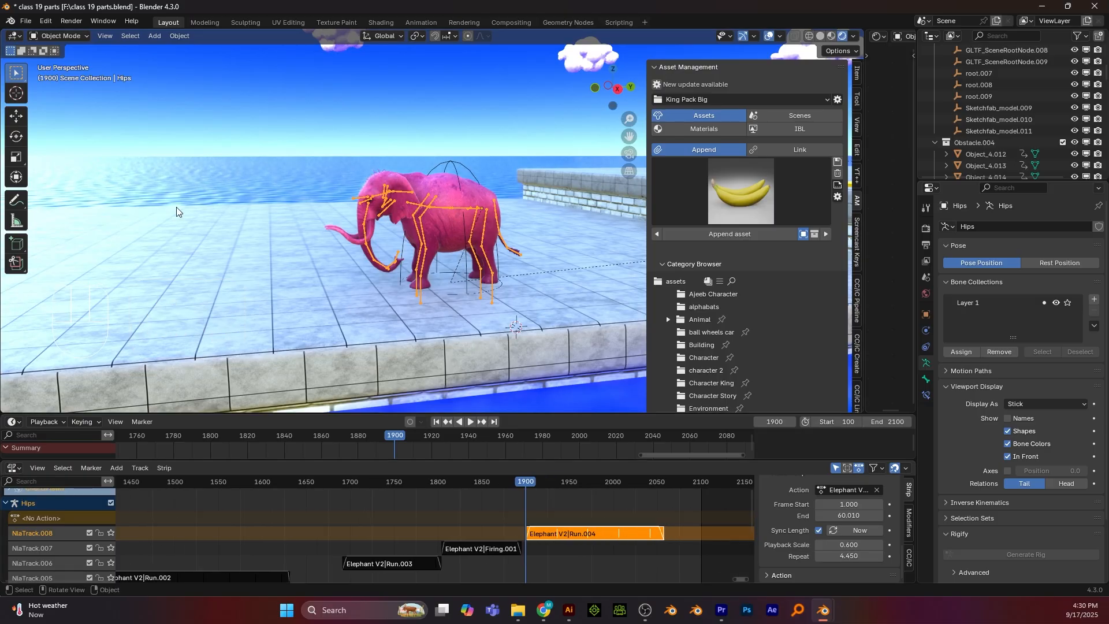
Examine the elephant and the empty end of the stone platform from the side, top and perspective views
{"action": "key", "text": "KP_3"}
{"action": "scroll", "coordinate": [260, 231], "scroll_direction": "down", "scroll_amount": 3}
{"action": "scroll", "coordinate": [270, 238], "scroll_direction": "up", "scroll_amount": 2}
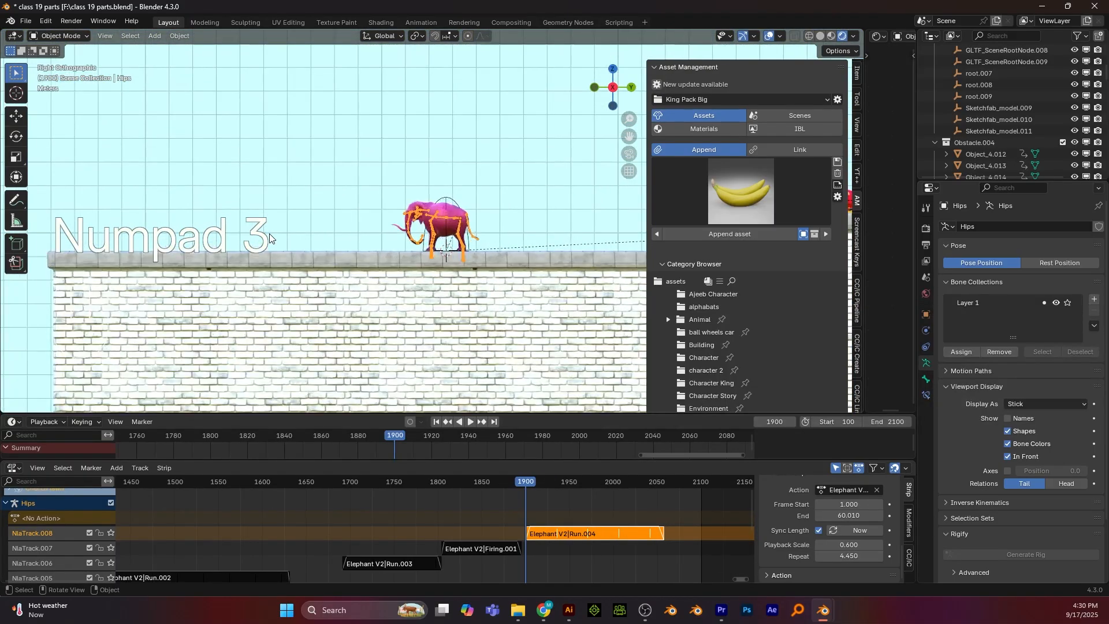
{"action": "key", "text": "KP_7"}
{"action": "scroll", "coordinate": [270, 234], "scroll_direction": "down", "scroll_amount": 3}
{"action": "left_click_drag", "start_coordinate": [483, 332], "coordinate": [440, 224], "text": "alt+shift"}
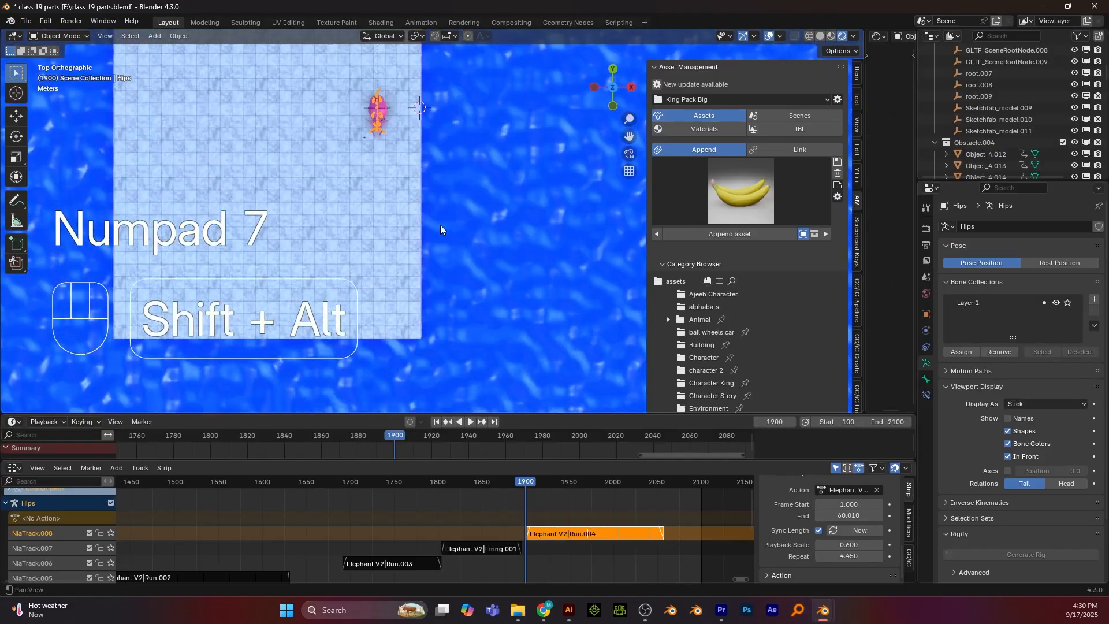
{"action": "middle_click_drag", "start_coordinate": [441, 225], "coordinate": [425, 256], "text": "alt"}
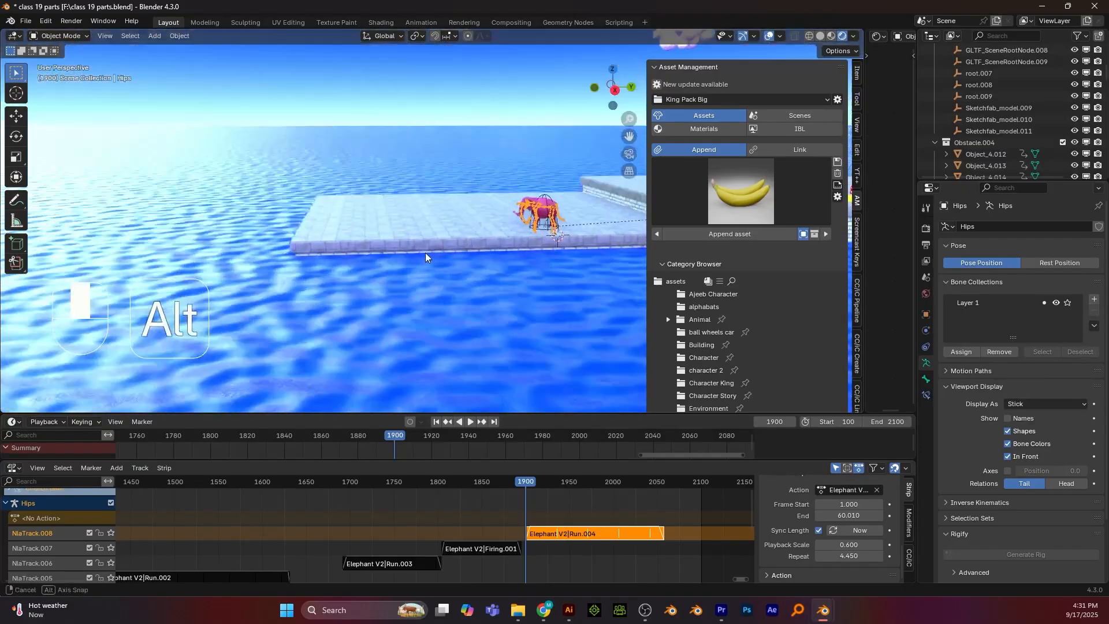
{"action": "key", "text": "KP_7"}
{"action": "key", "text": "KP_3"}
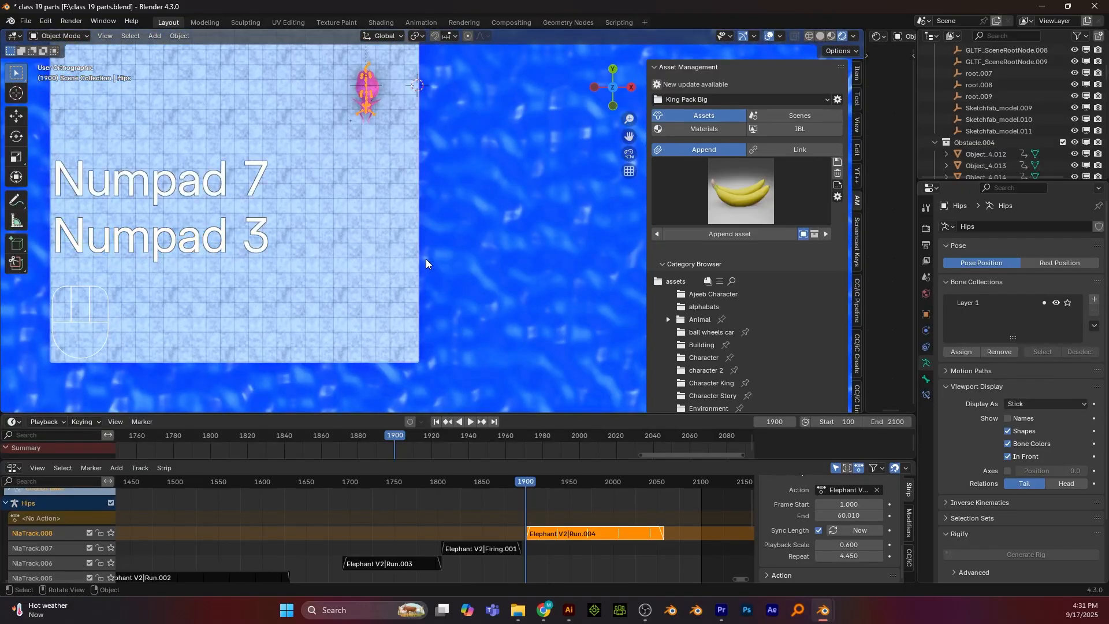
{"action": "left_click_drag", "start_coordinate": [425, 258], "coordinate": [371, 286], "text": "alt+shift"}
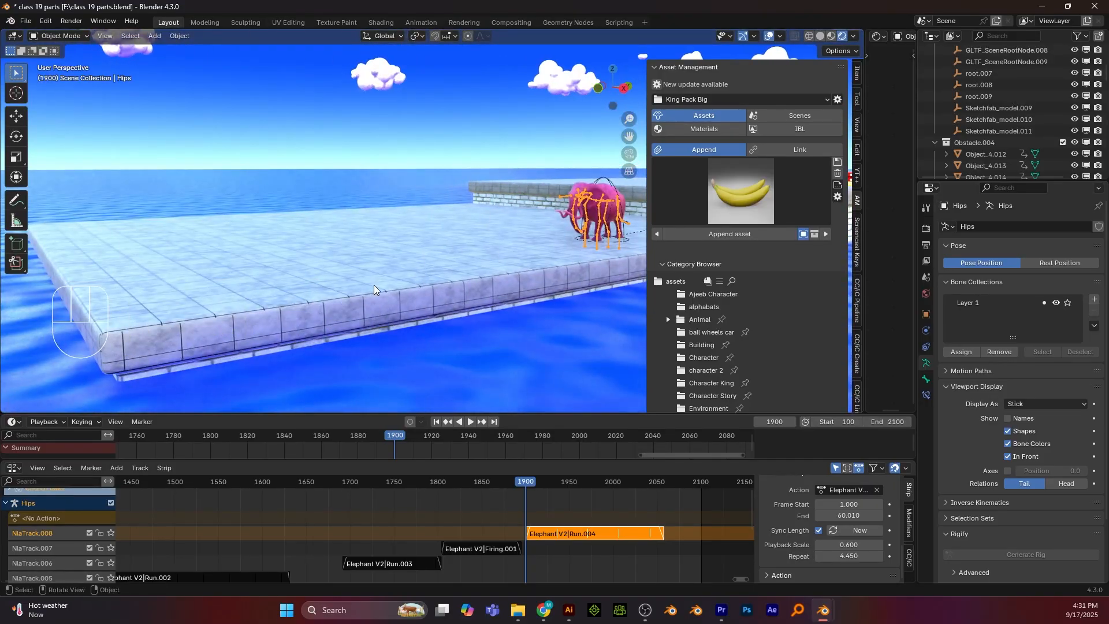
{"action": "key", "text": "KP_7"}
{"action": "scroll", "coordinate": [373, 285], "scroll_direction": "down", "scroll_amount": 3}
{"action": "left_click_drag", "start_coordinate": [445, 200], "coordinate": [408, 161], "text": "alt+shift"}
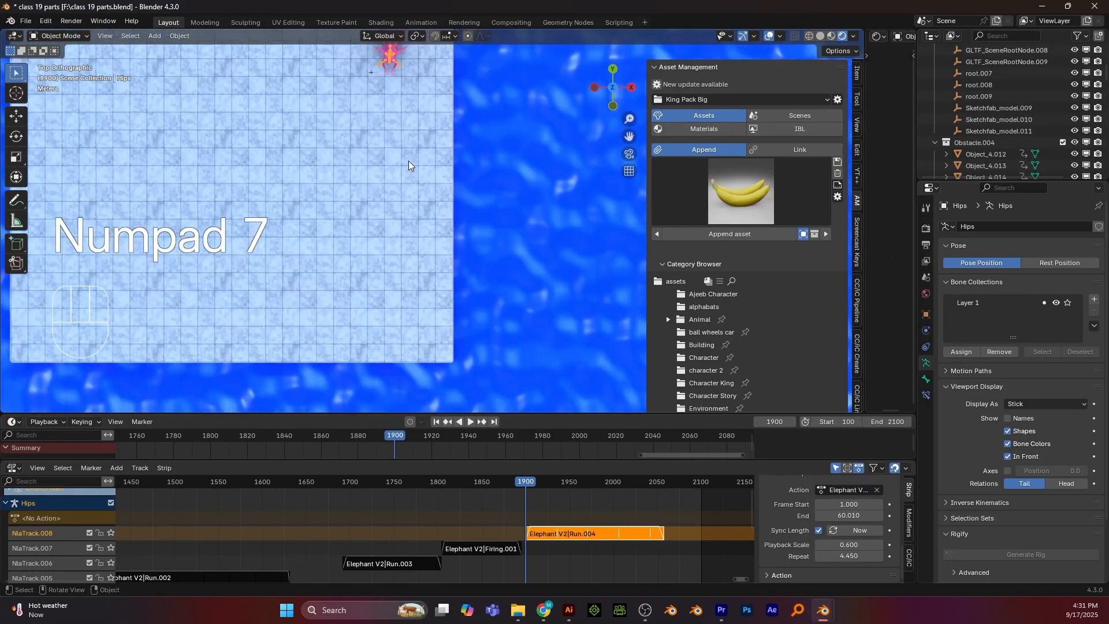
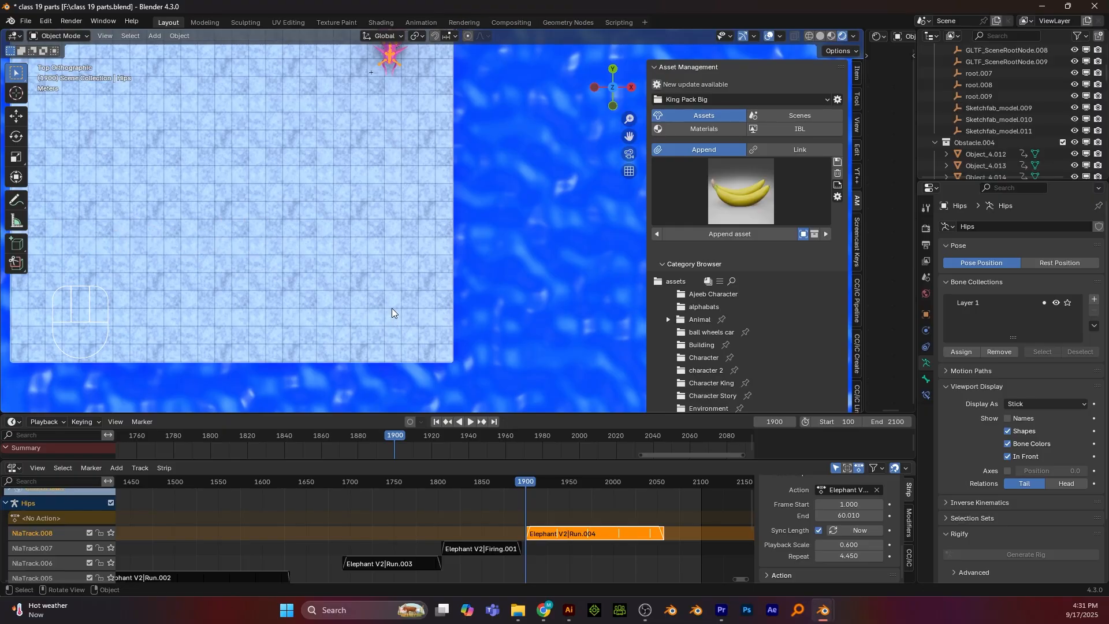
Append the Cage asset from the Prop category at a 3D cursor position near the platform's empty end
{"action": "middle_click_drag", "start_coordinate": [388, 301], "coordinate": [315, 174]}
{"action": "scroll", "coordinate": [687, 251], "scroll_direction": "down", "scroll_amount": 10}
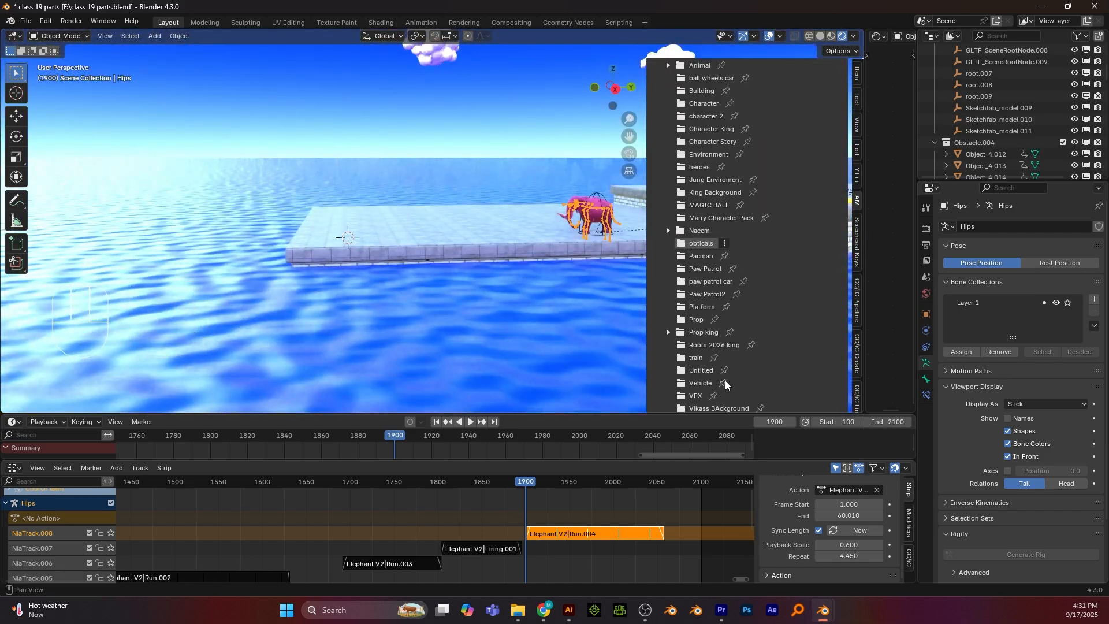
{"action": "scroll", "coordinate": [726, 386], "scroll_direction": "down", "scroll_amount": 3}
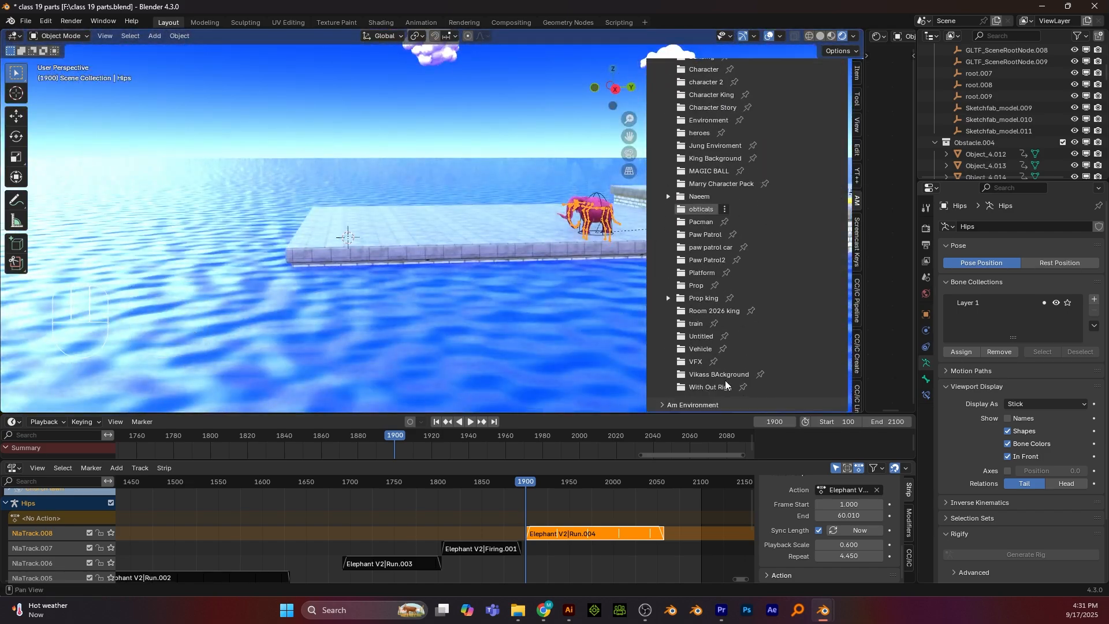
{"action": "left_click", "coordinate": [696, 286]}
{"action": "left_click", "coordinate": [734, 144]}
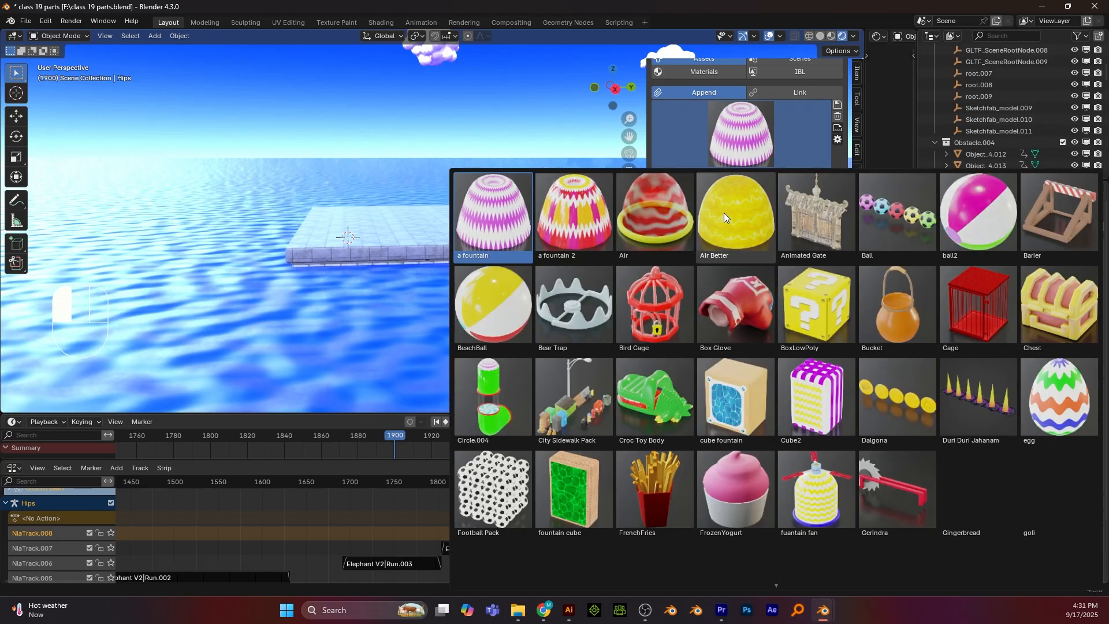
{"action": "left_click", "coordinate": [975, 307]}
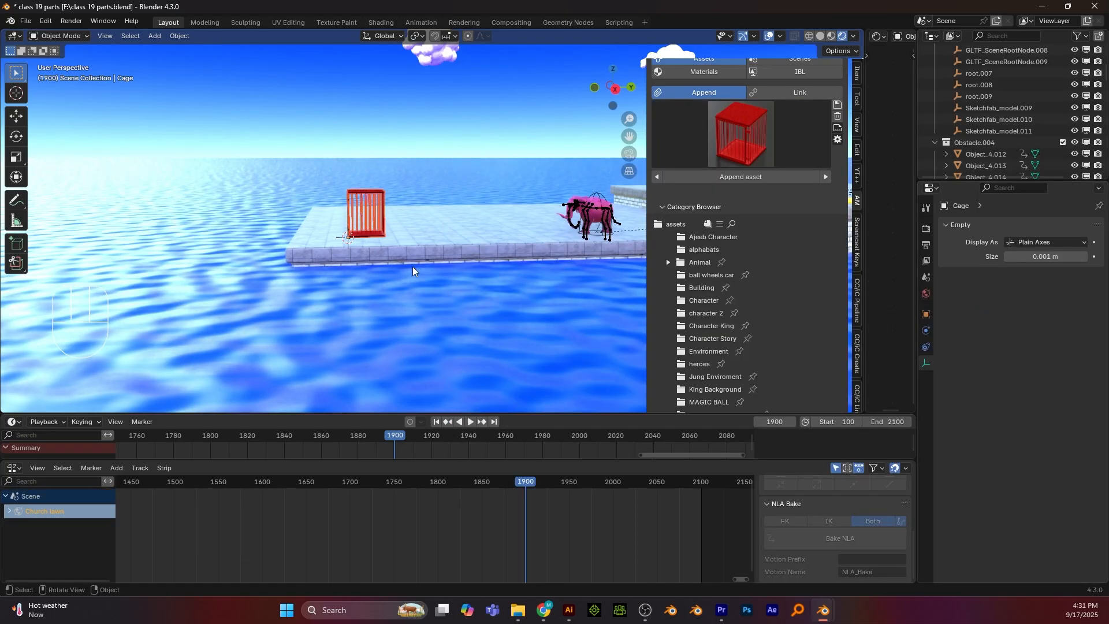
Rotate the cage 180° around the global Z axis
{"action": "scroll", "coordinate": [418, 283], "scroll_direction": "up", "scroll_amount": 7}
{"action": "mouse_move", "coordinate": [274, 281]}
{"action": "middle_mouse_down", "text": "alt"}
{"action": "mouse_move", "coordinate": [345, 277]}
{"action": "mouse_move", "coordinate": [281, 281]}
{"action": "middle_mouse_up", "text": "alt"}
{"action": "scroll", "coordinate": [306, 280], "scroll_direction": "down", "scroll_amount": 4}
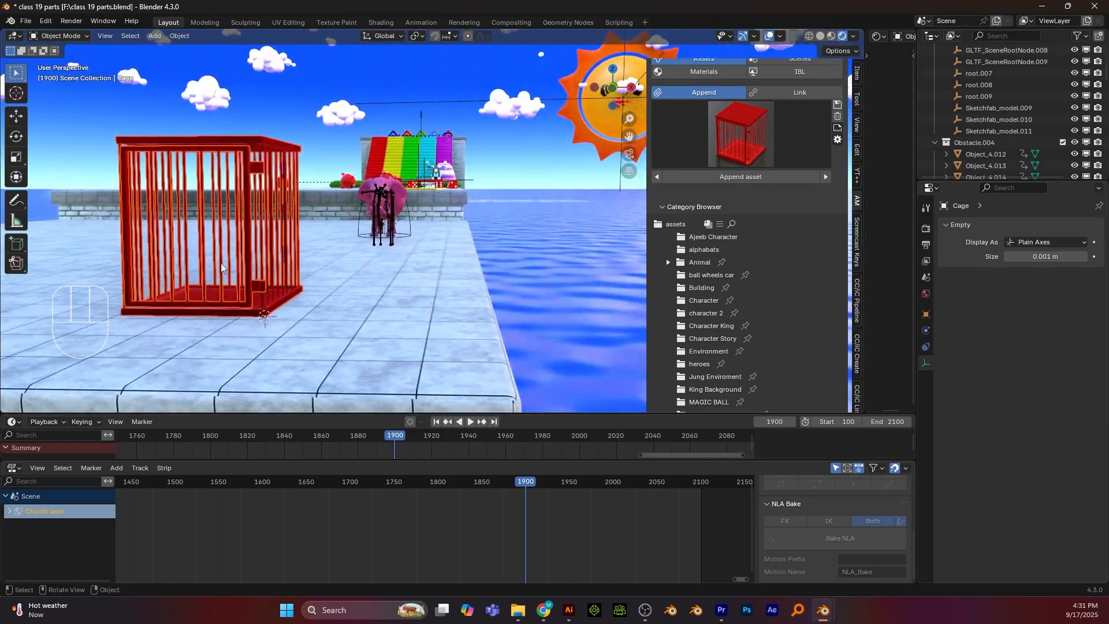
{"action": "key", "text": "KP_7"}
{"action": "scroll", "coordinate": [311, 283], "scroll_direction": "down", "scroll_amount": 2}
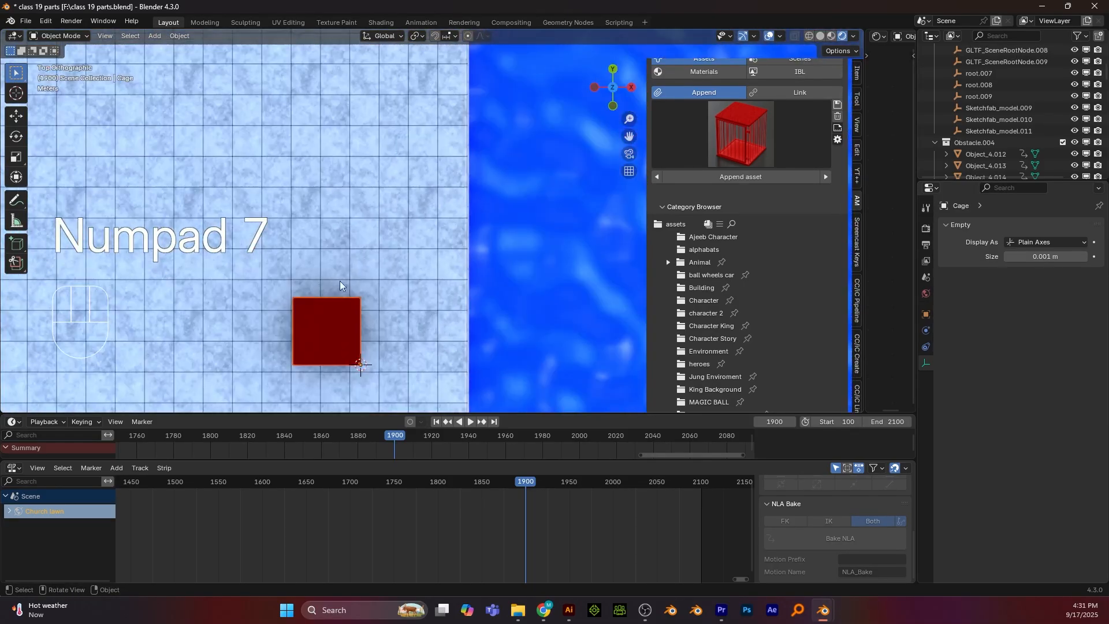
{"action": "middle_click_drag", "start_coordinate": [339, 281], "coordinate": [372, 205], "text": "alt+shift"}
{"action": "key", "text": "r"}
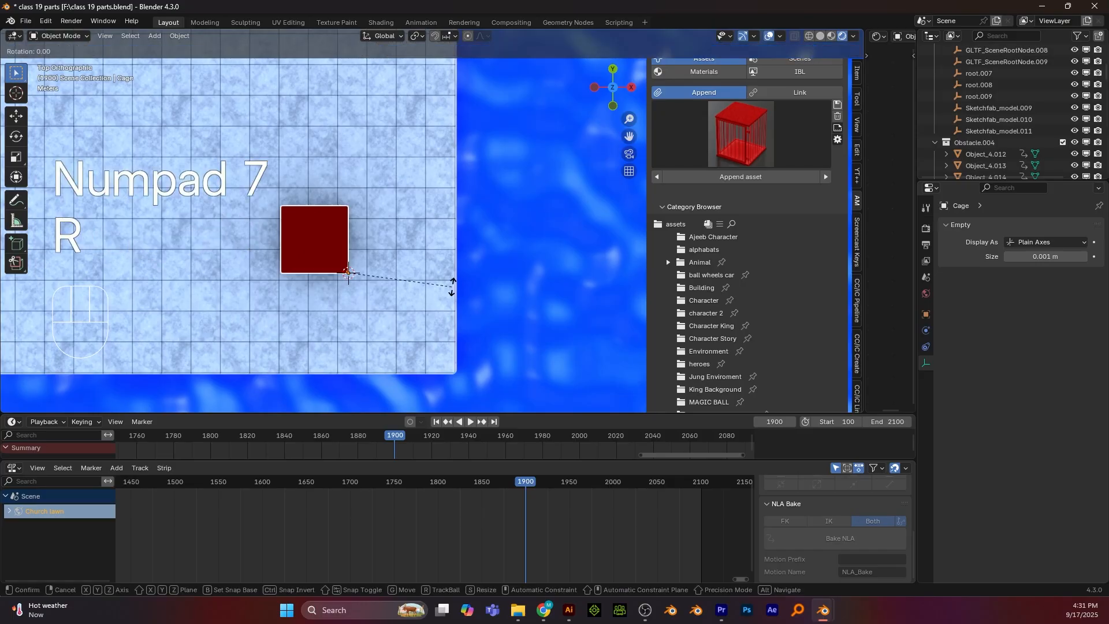
{"action": "key", "text": "z"}
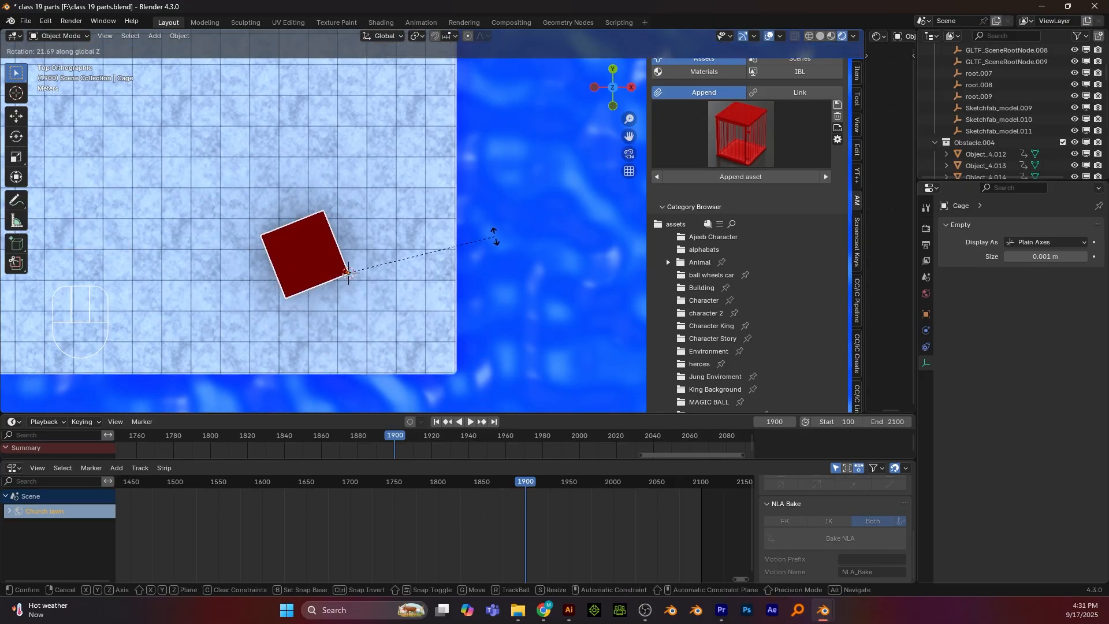
{"action": "key", "text": "KP_1"}
{"action": "key", "text": "KP_8"}
{"action": "key", "text": "KP_0"}
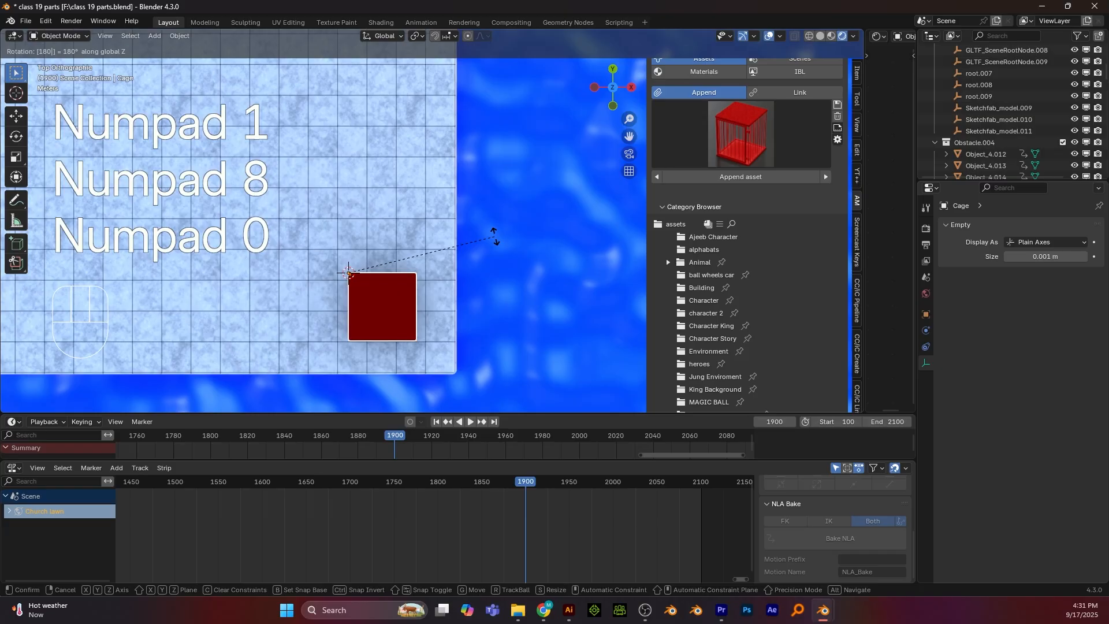
{"action": "key", "text": "Return"}
Swing the cage door open by rotating it about 68° around the global Z axis
{"action": "mouse_move", "coordinate": [495, 258]}
{"action": "middle_mouse_down"}
{"action": "mouse_move", "coordinate": [267, 225]}
{"action": "mouse_move", "coordinate": [208, 130]}
{"action": "mouse_move", "coordinate": [522, 221]}
{"action": "mouse_move", "coordinate": [479, 245]}
{"action": "middle_mouse_up"}
{"action": "left_click", "coordinate": [454, 299]}
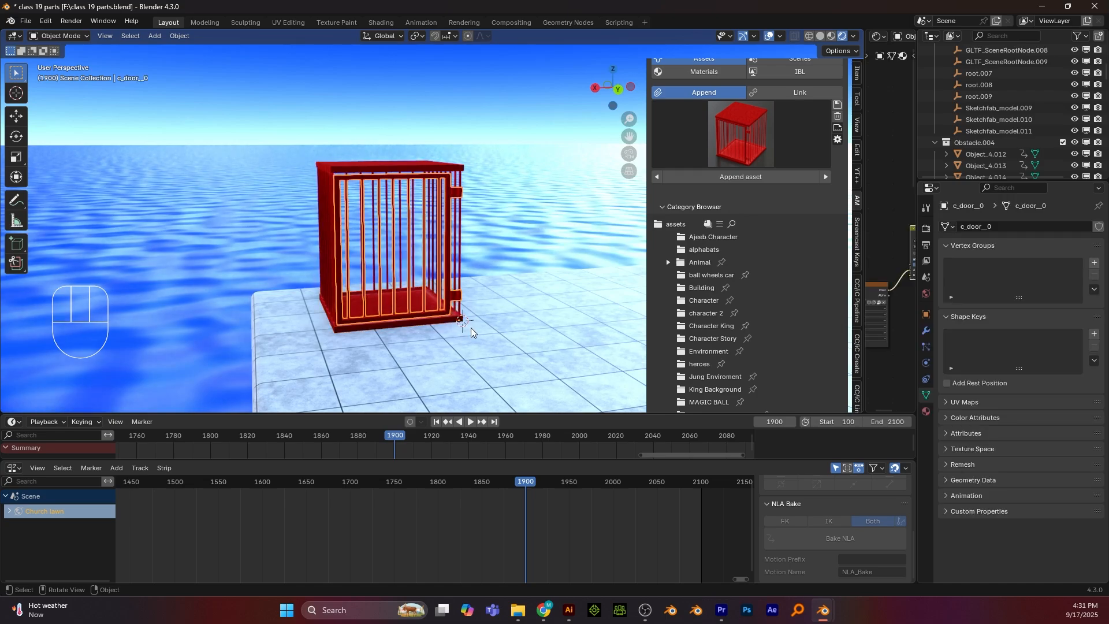
{"action": "middle_click", "coordinate": [498, 316], "text": "alt"}
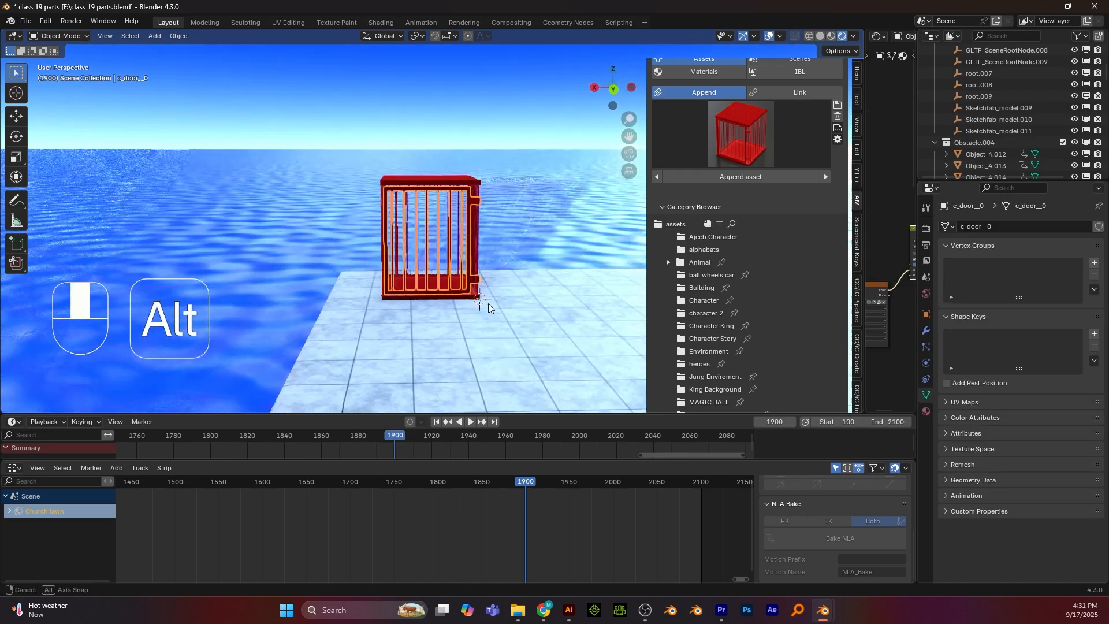
{"action": "middle_click_drag", "start_coordinate": [486, 304], "coordinate": [408, 256]}
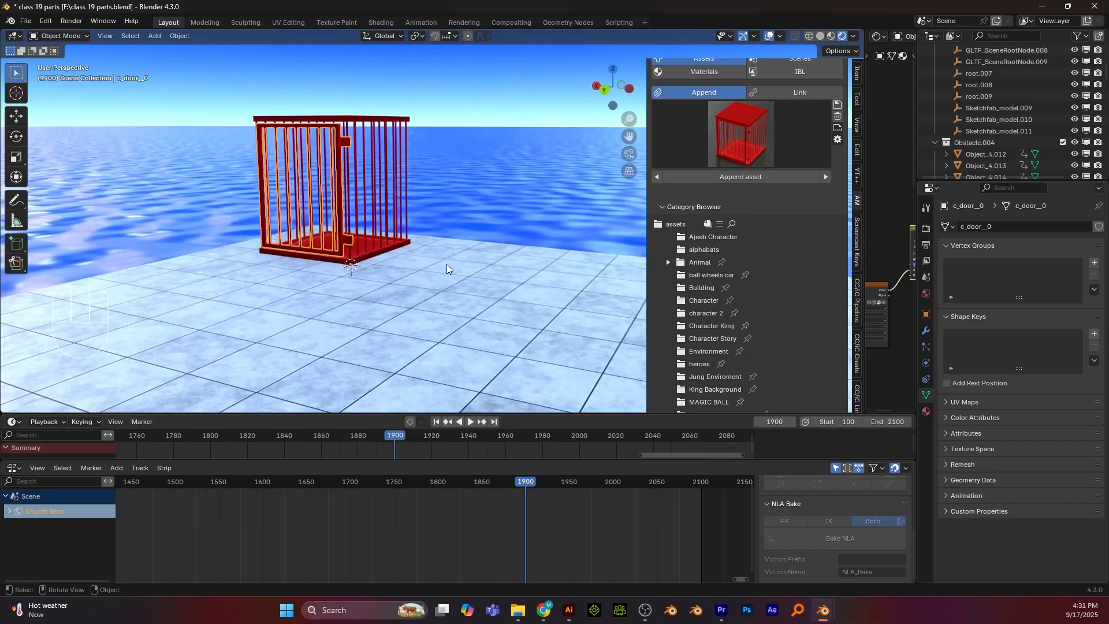
{"action": "key", "text": "r"}
{"action": "key", "text": "z"}
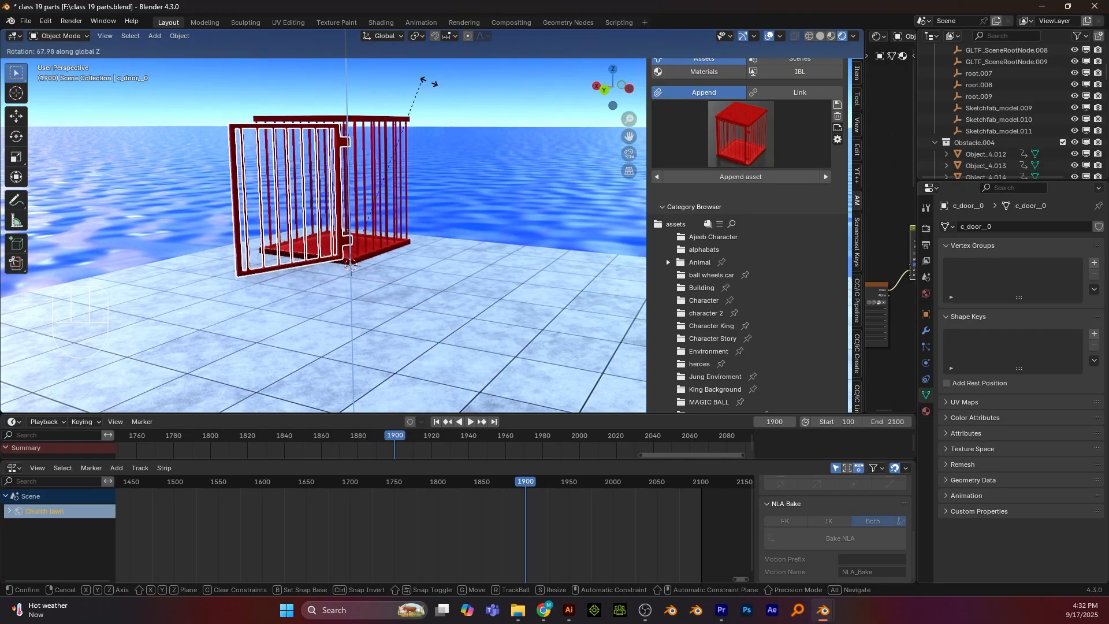
{"action": "left_click", "coordinate": [424, 86]}
Select the whole cage with its door in the right side view and scale it up to about 1.21
{"action": "middle_click_drag", "start_coordinate": [185, 78], "coordinate": [407, 271]}
{"action": "middle_click_drag", "start_coordinate": [462, 218], "coordinate": [342, 213], "text": "shift"}
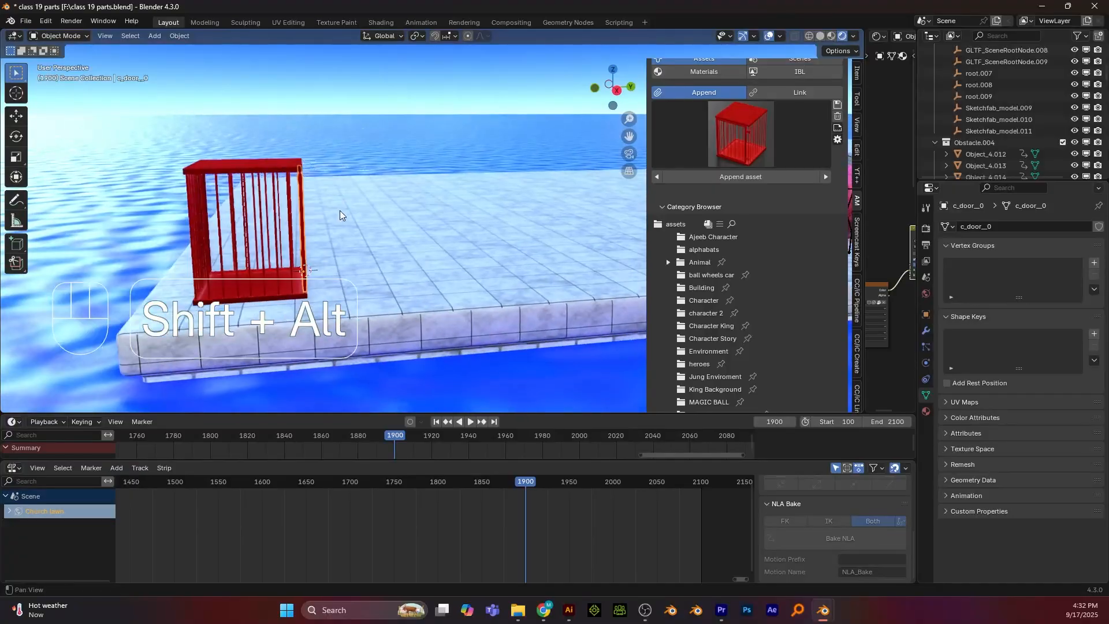
{"action": "scroll", "coordinate": [344, 225], "scroll_direction": "down", "scroll_amount": 3}
{"action": "key", "text": "KP_3"}
{"action": "middle_click_drag", "start_coordinate": [603, 233], "coordinate": [350, 243], "text": "shift"}
{"action": "scroll", "coordinate": [350, 243], "scroll_direction": "down", "scroll_amount": 1}
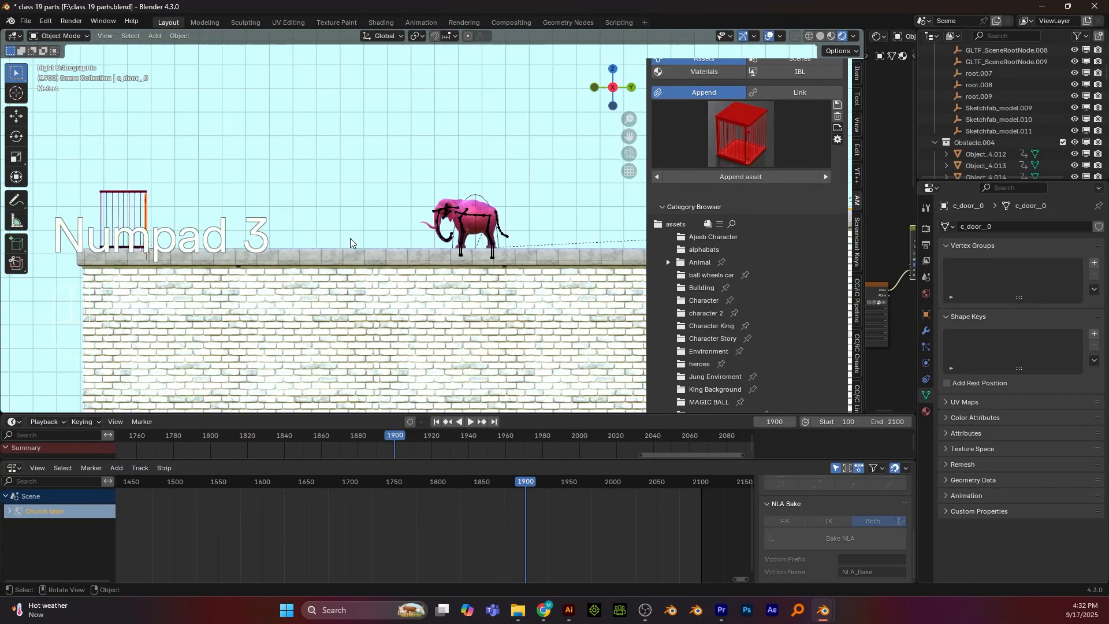
{"action": "scroll", "coordinate": [314, 202], "scroll_direction": "up", "scroll_amount": 2}
{"action": "middle_click_drag", "start_coordinate": [330, 195], "coordinate": [424, 199], "text": "shift"}
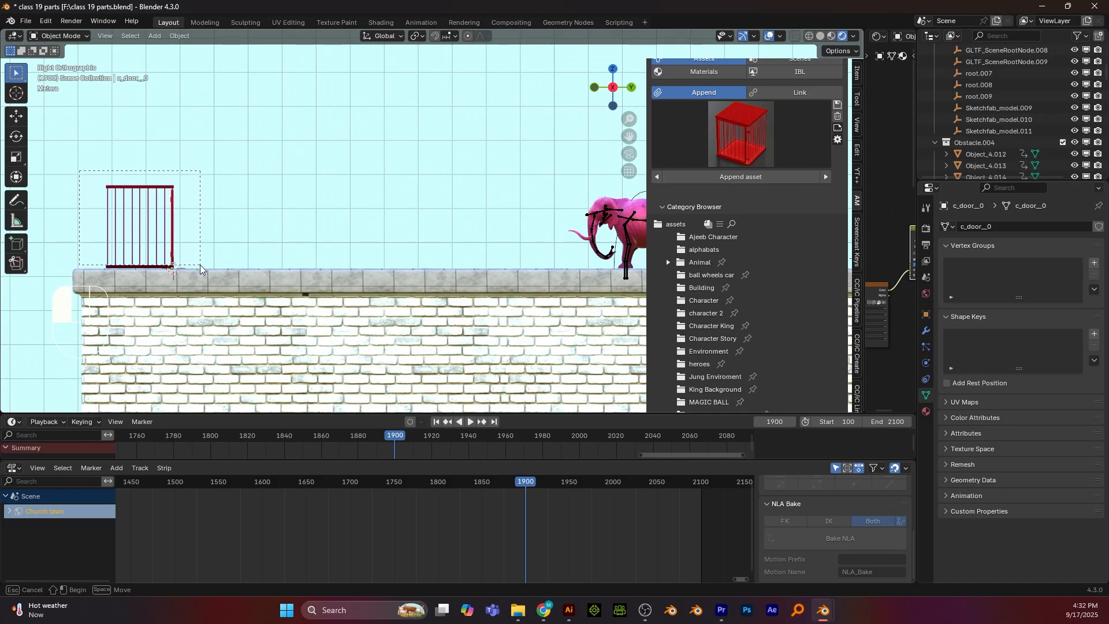
{"action": "left_click_drag", "start_coordinate": [201, 269], "coordinate": [204, 269]}
{"action": "key", "text": "s"}
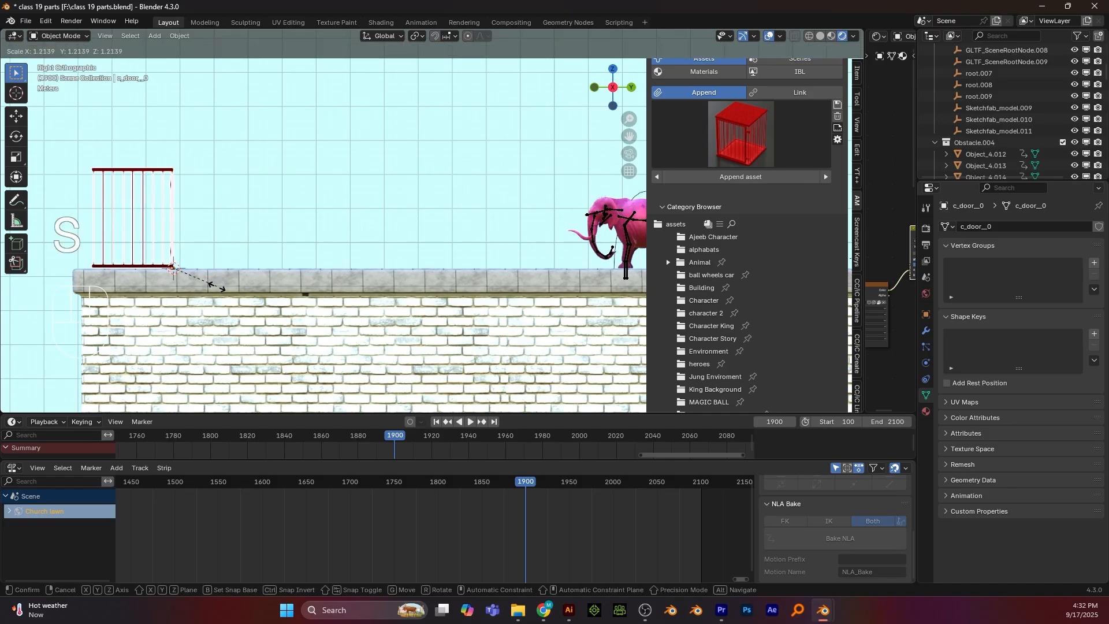
{"action": "left_click", "coordinate": [218, 290]}
Move the cage about 0.44 m along Y, and shift it along X into line with the elephant
{"action": "key", "text": "g"}
{"action": "key", "text": "y"}
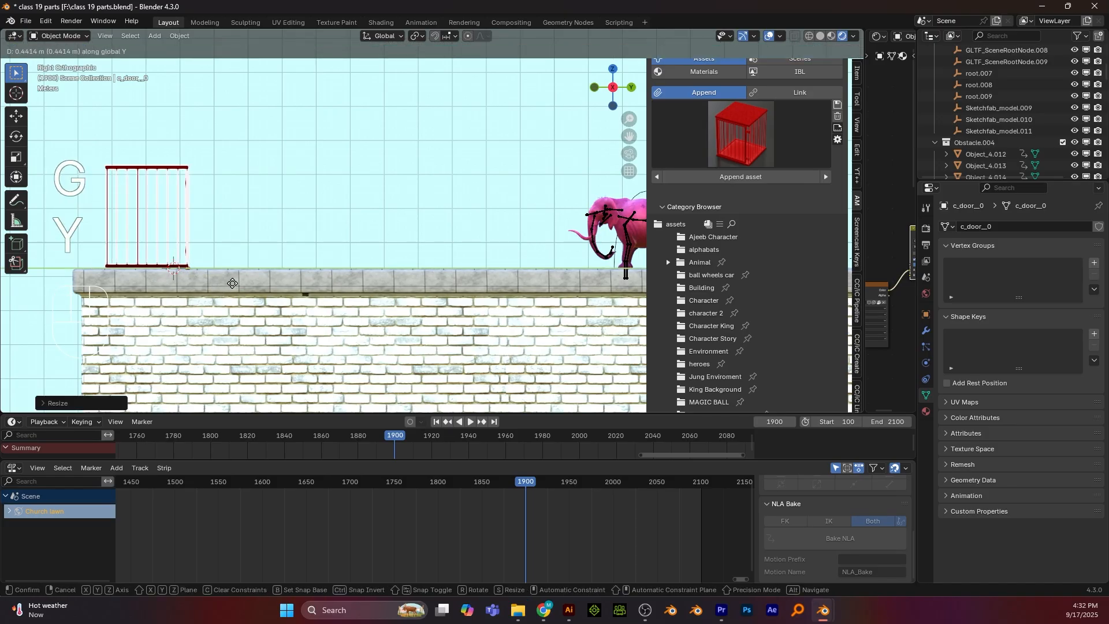
{"action": "left_click", "coordinate": [234, 286]}
{"action": "key", "text": "KP_7"}
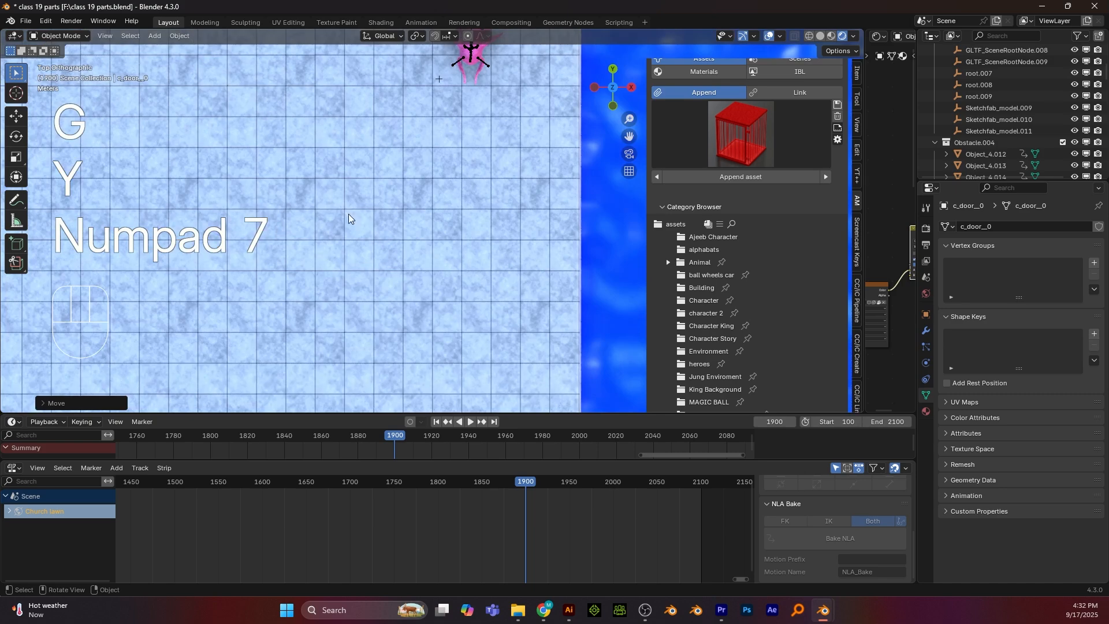
{"action": "key", "text": "g"}
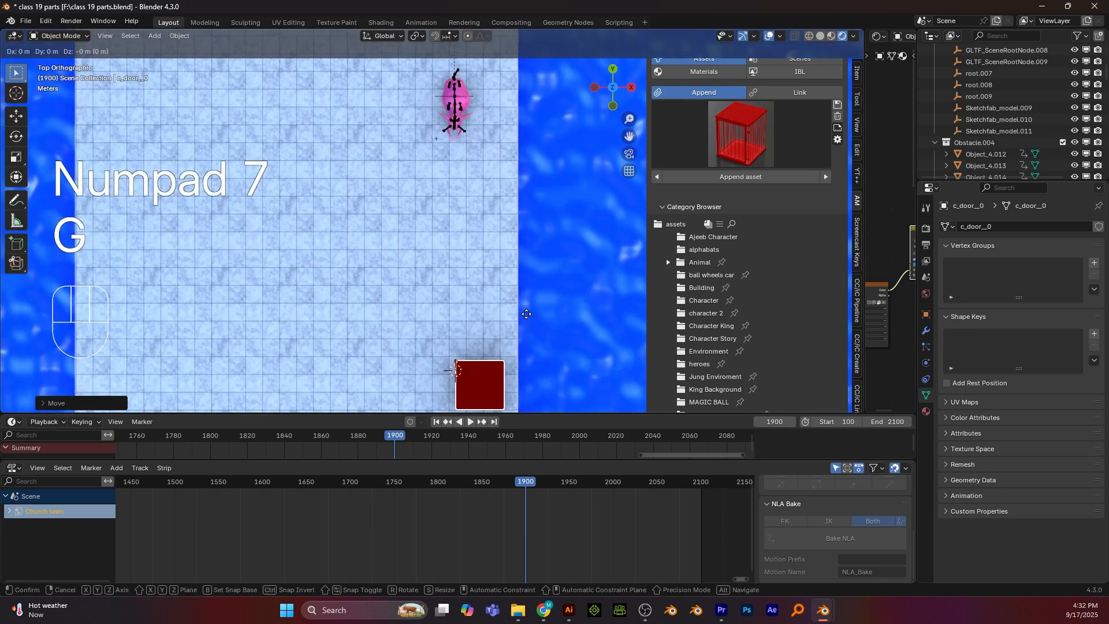
{"action": "key", "text": "x"}
Play the animation from frame 1900 and stop it at frame 1929
{"action": "key", "text": "space"}
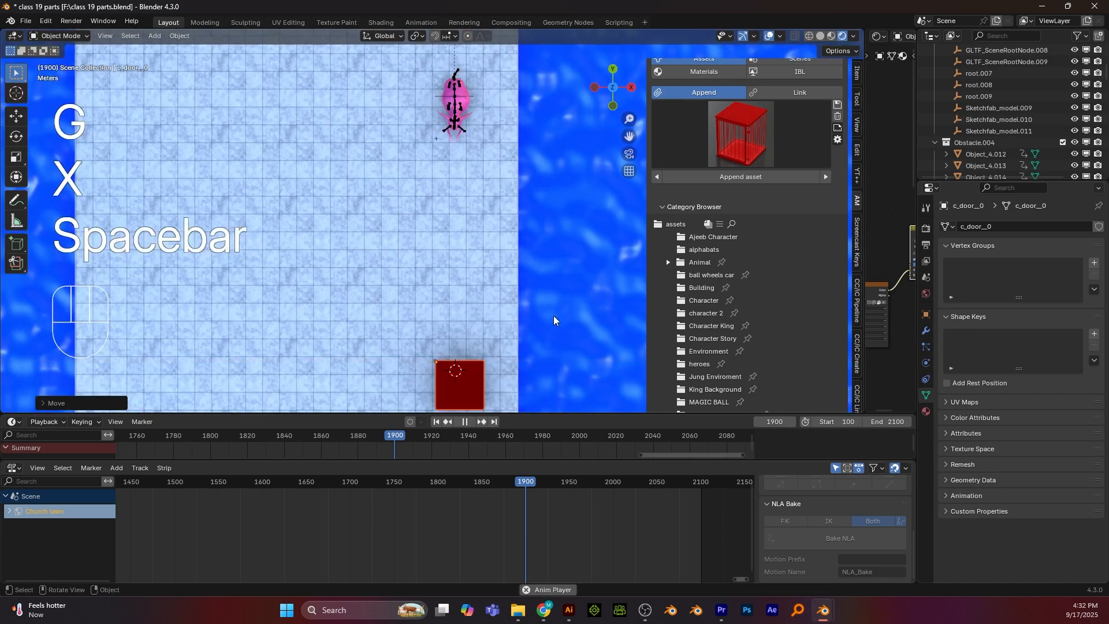
{"action": "key", "text": "space"}
{"action": "key", "text": "space"}
{"action": "key", "text": "space"}
{"action": "key", "text": "space"}
{"action": "key", "text": "space"}
Examine the cage's placement at the end of the platform from several sides
{"action": "left_click_drag", "start_coordinate": [546, 314], "coordinate": [377, 93], "text": "alt"}
{"action": "left_click", "coordinate": [407, 179]}
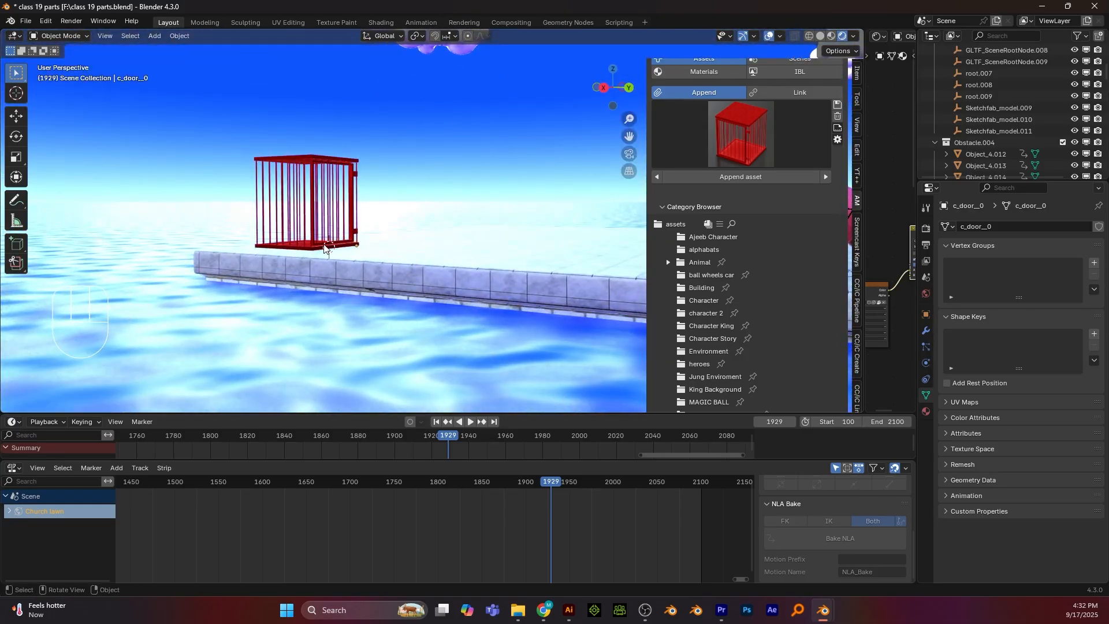
{"action": "scroll", "coordinate": [357, 268], "scroll_direction": "up", "scroll_amount": 2}
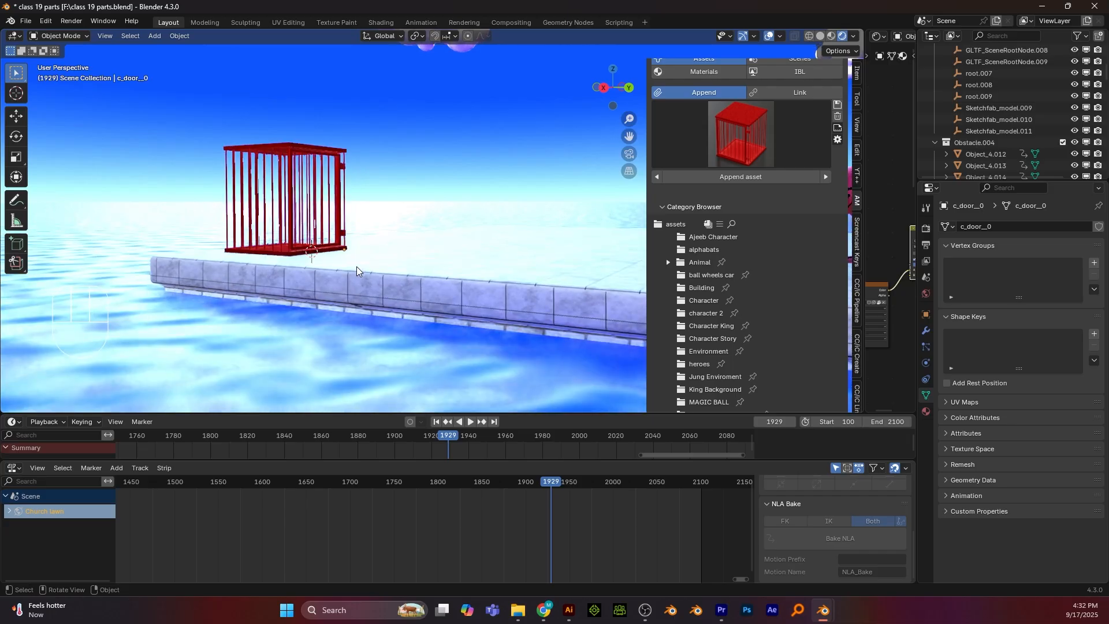
{"action": "left_click_drag", "start_coordinate": [287, 266], "coordinate": [329, 272], "text": "alt"}
{"action": "scroll", "coordinate": [363, 272], "scroll_direction": "down", "scroll_amount": 3}
{"action": "scroll", "coordinate": [331, 270], "scroll_direction": "up", "scroll_amount": 1}
{"action": "left_click_drag", "start_coordinate": [371, 200], "coordinate": [456, 175], "text": "alt+shift"}
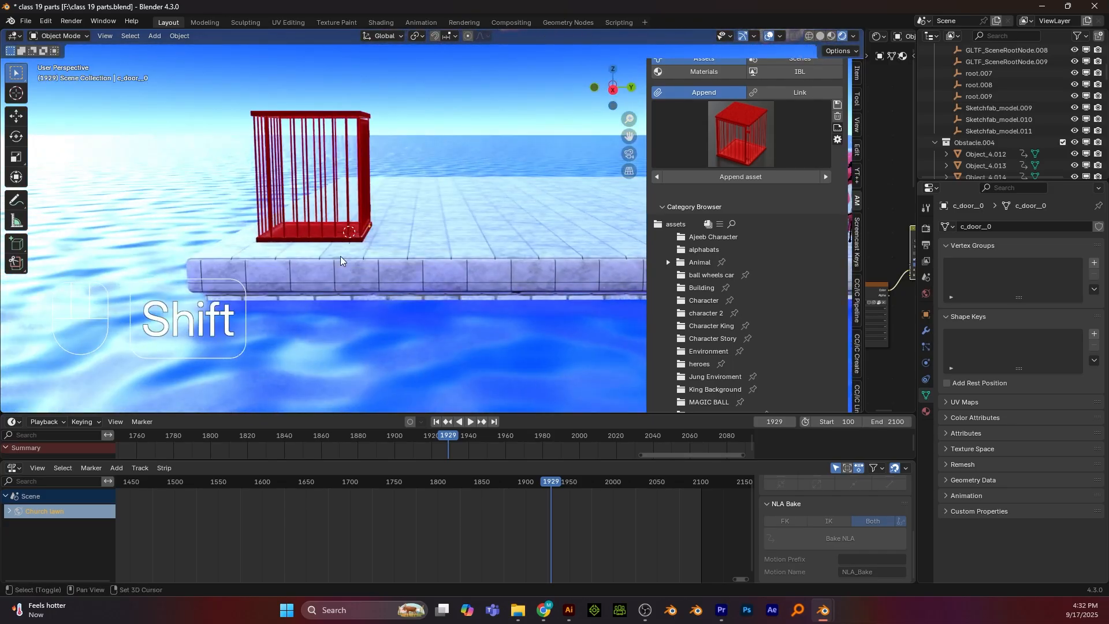
Append the Elephant V2 asset from the Animal category into the scene at the cage
{"action": "key", "text": "shift+a"}
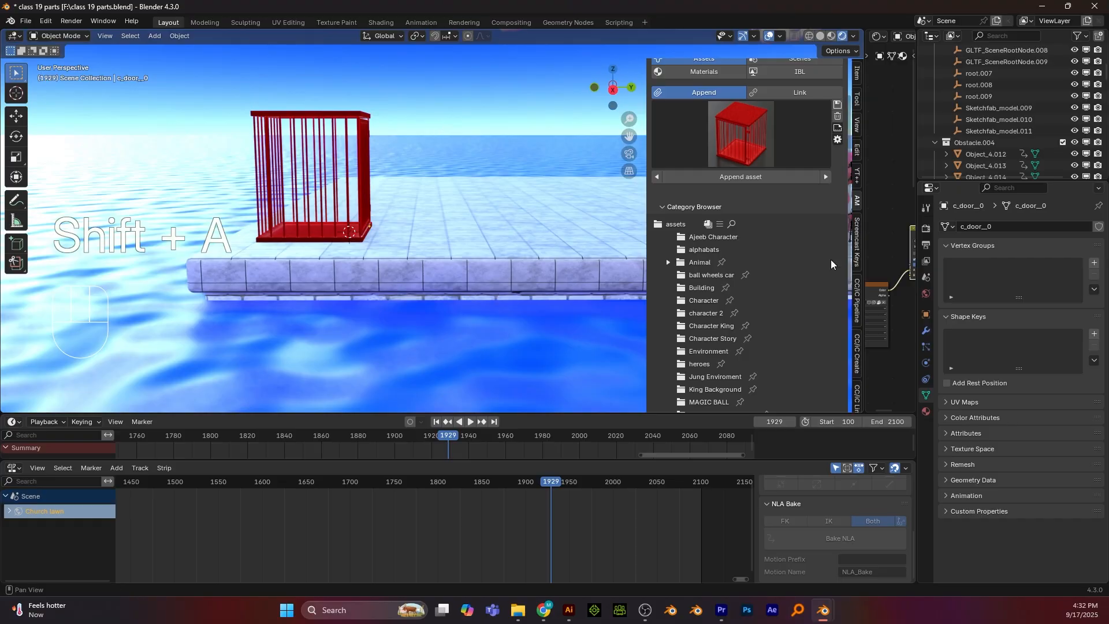
{"action": "left_click", "coordinate": [859, 200]}
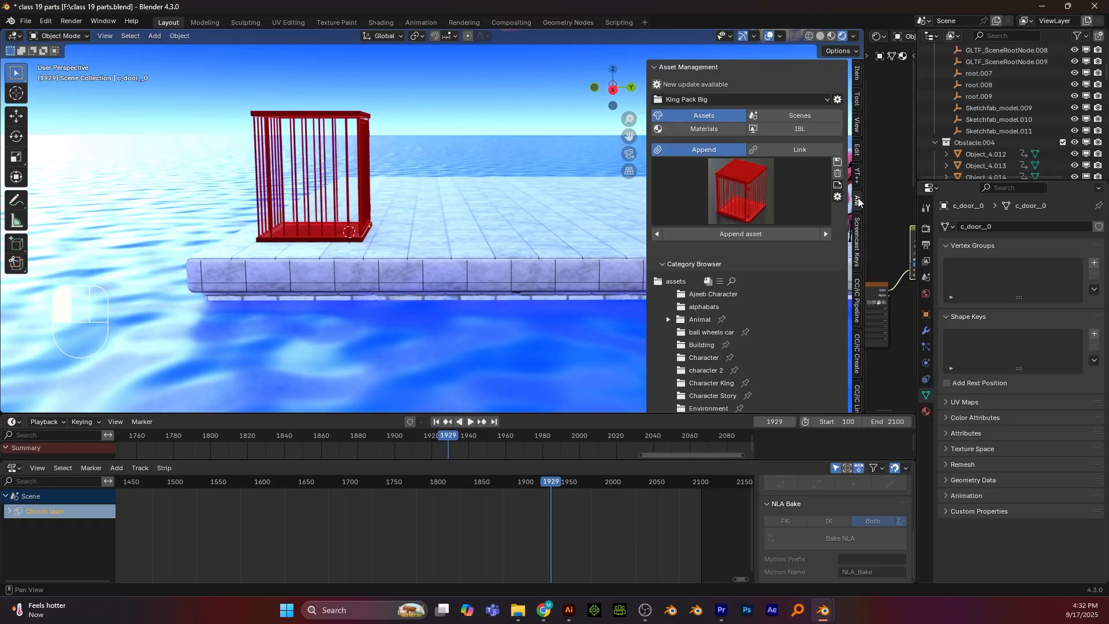
{"action": "left_click", "coordinate": [698, 320]}
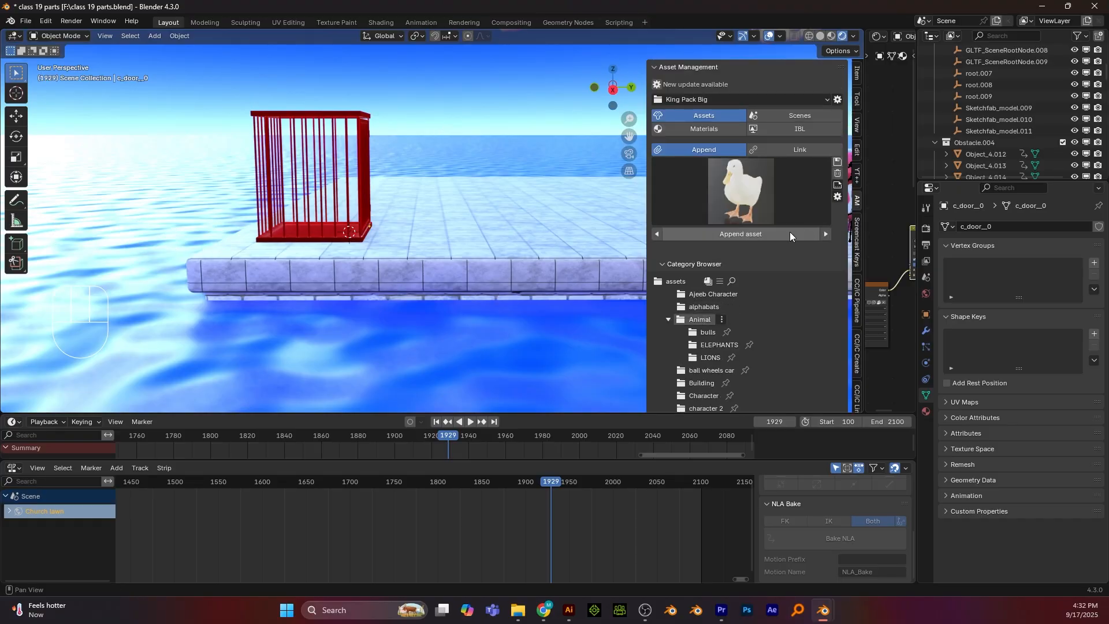
{"action": "left_click", "coordinate": [808, 222]}
{"action": "scroll", "coordinate": [841, 457], "scroll_direction": "down", "scroll_amount": 3}
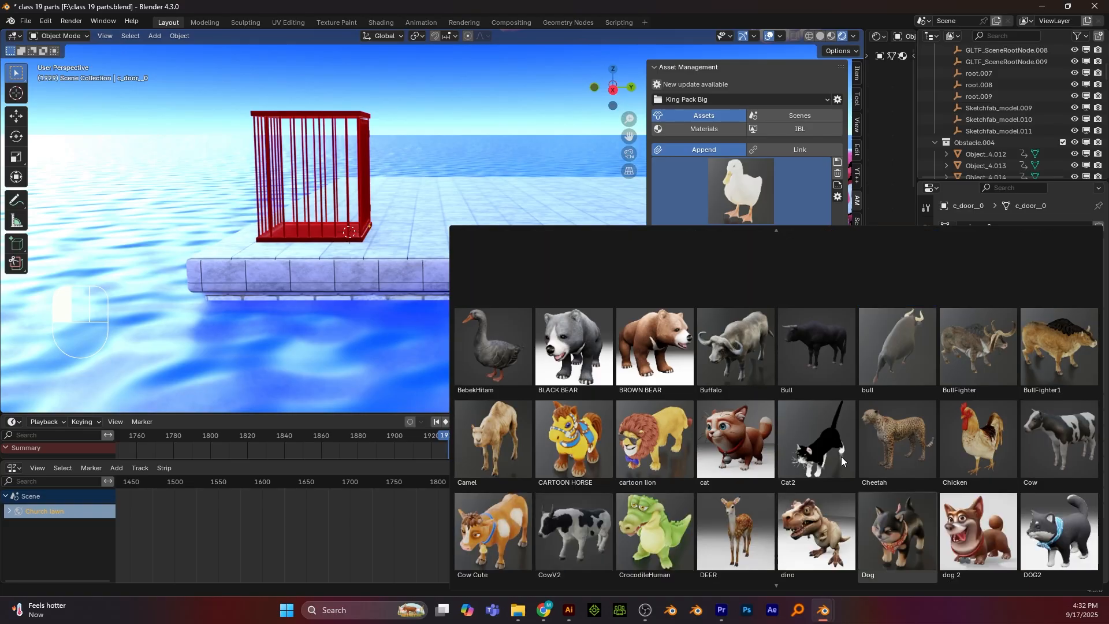
{"action": "scroll", "coordinate": [841, 457], "scroll_direction": "down", "scroll_amount": 1}
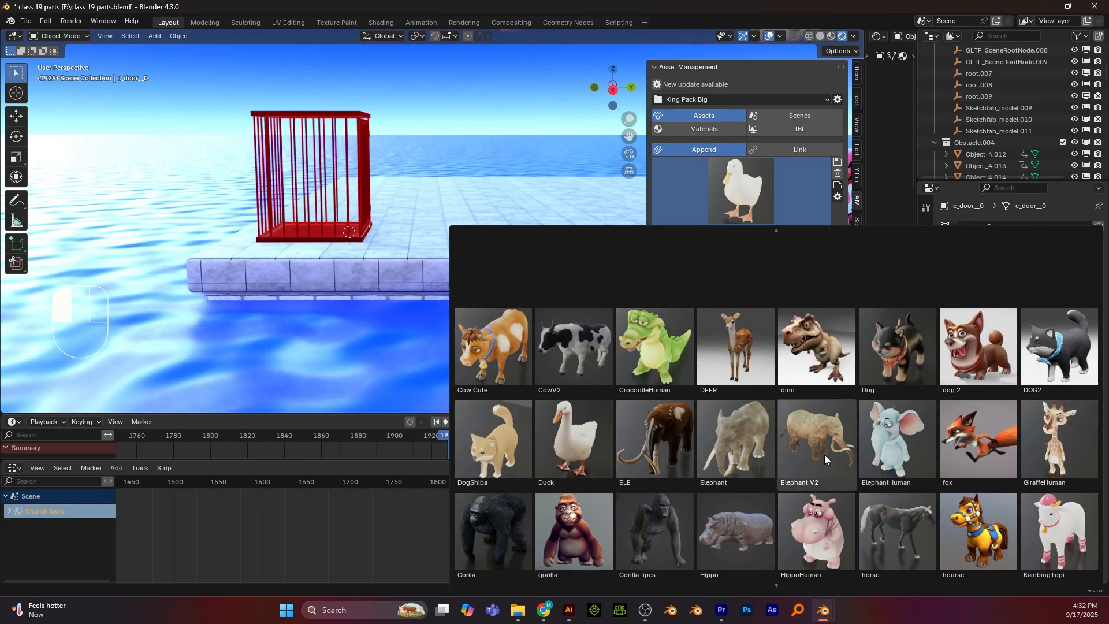
{"action": "left_click", "coordinate": [824, 455]}
{"action": "scroll", "coordinate": [414, 251], "scroll_direction": "up", "scroll_amount": 3}
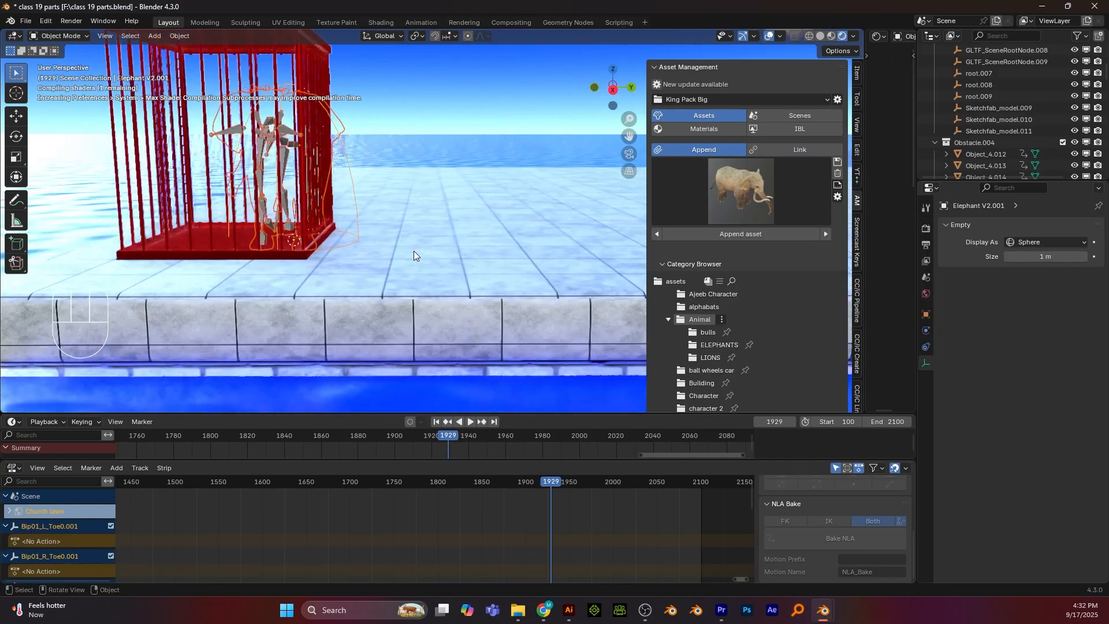
Rotate the appended Elephant V2 by -90° in the top view so it faces out of the cage
{"action": "left_click_drag", "start_coordinate": [413, 251], "coordinate": [330, 231], "text": "alt"}
{"action": "scroll", "coordinate": [283, 170], "scroll_direction": "up", "scroll_amount": 3}
{"action": "middle_click_drag", "start_coordinate": [283, 170], "coordinate": [341, 243], "text": "shift"}
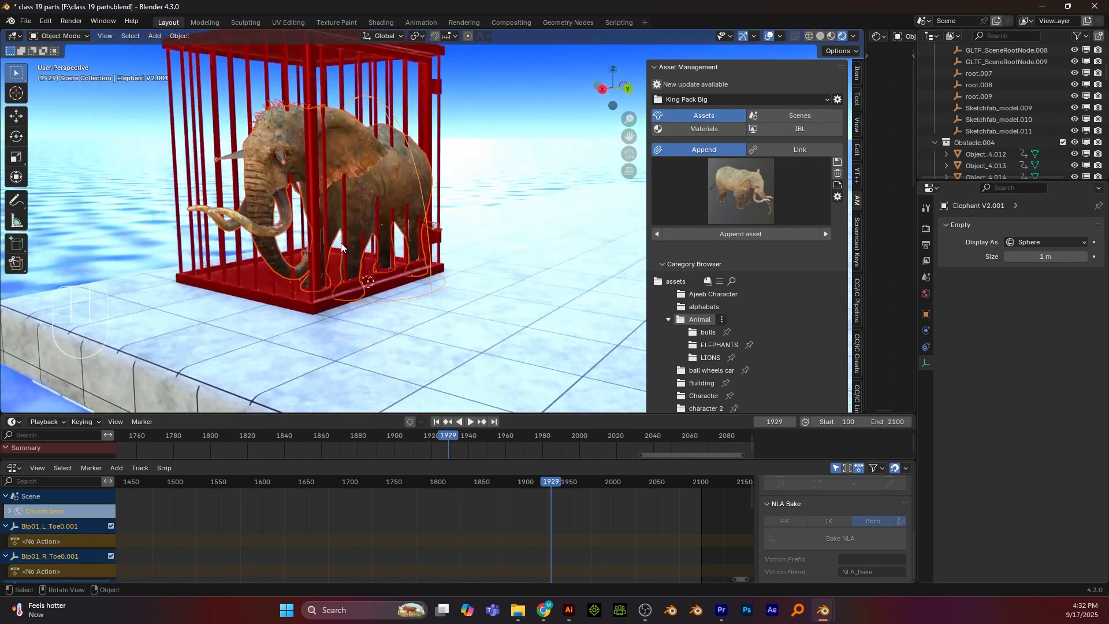
{"action": "left_click", "coordinate": [400, 125]}
{"action": "key", "text": "KP_7"}
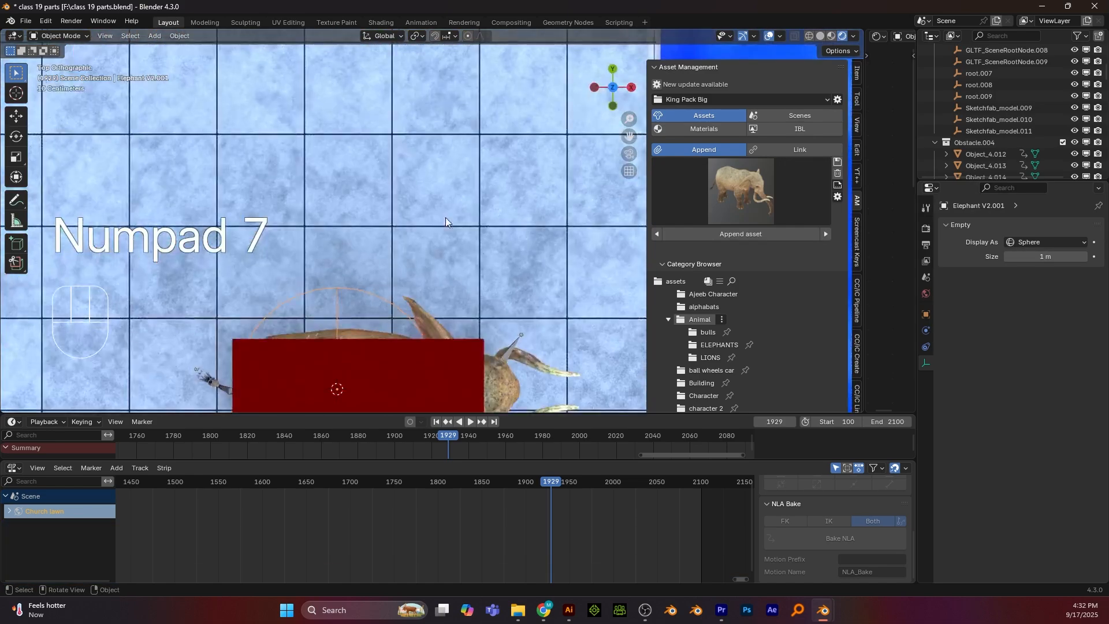
{"action": "scroll", "coordinate": [446, 217], "scroll_direction": "down", "scroll_amount": 2}
{"action": "left_click_drag", "start_coordinate": [559, 297], "coordinate": [480, 192], "text": "alt+shift"}
{"action": "key", "text": "r"}
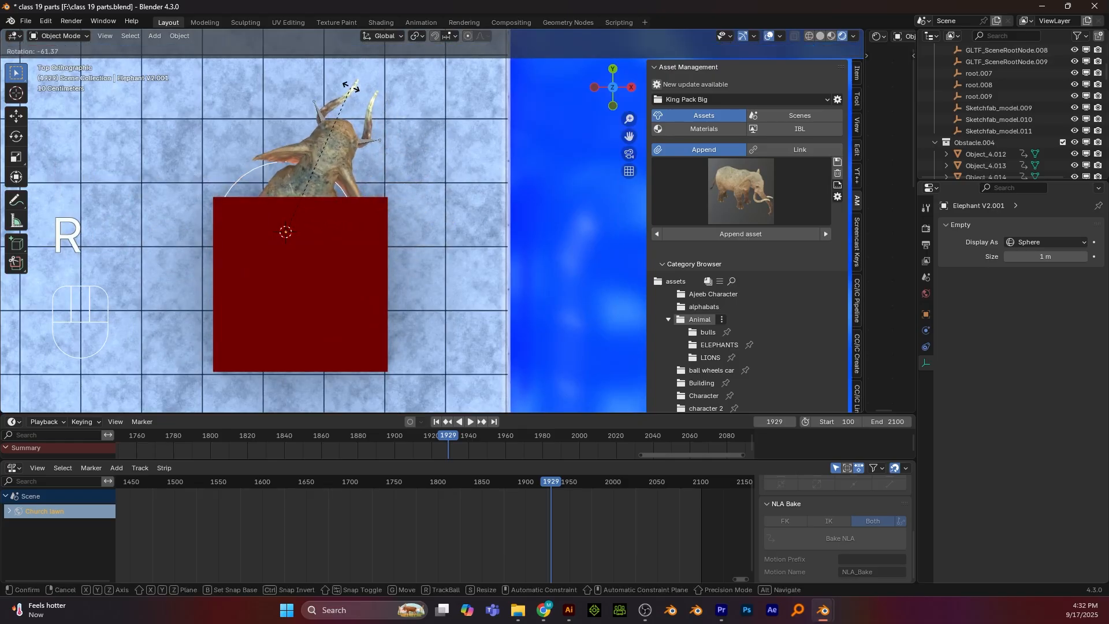
{"action": "key", "text": "KP_Subtract"}
{"action": "key", "text": "KP_9"}
{"action": "key", "text": "KP_0"}
{"action": "key", "text": "Return"}
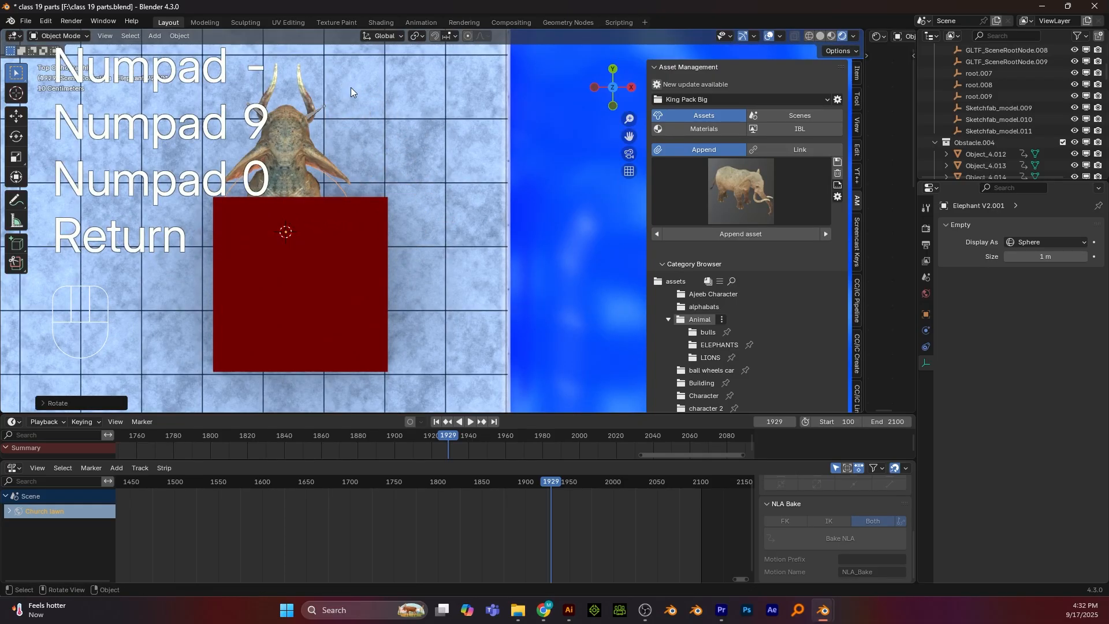
Scale the Elephant V2 down in the right side view and shift it back along Y into the cage
{"action": "key", "text": "KP_3"}
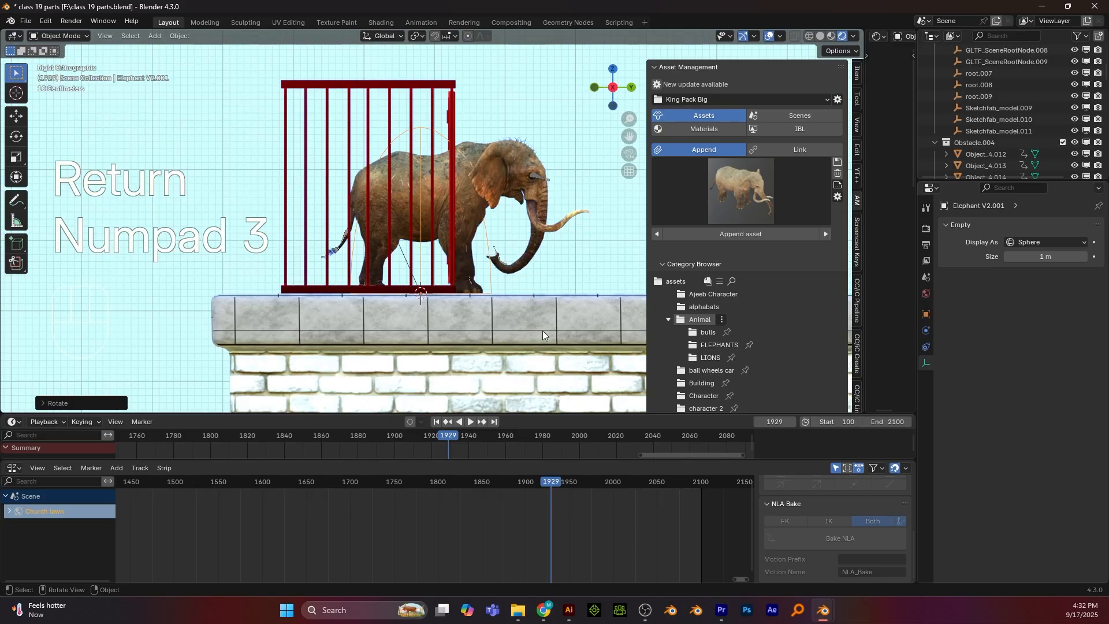
{"action": "key", "text": "s"}
{"action": "left_click", "coordinate": [496, 316]}
{"action": "key", "text": "g"}
{"action": "key", "text": "y"}
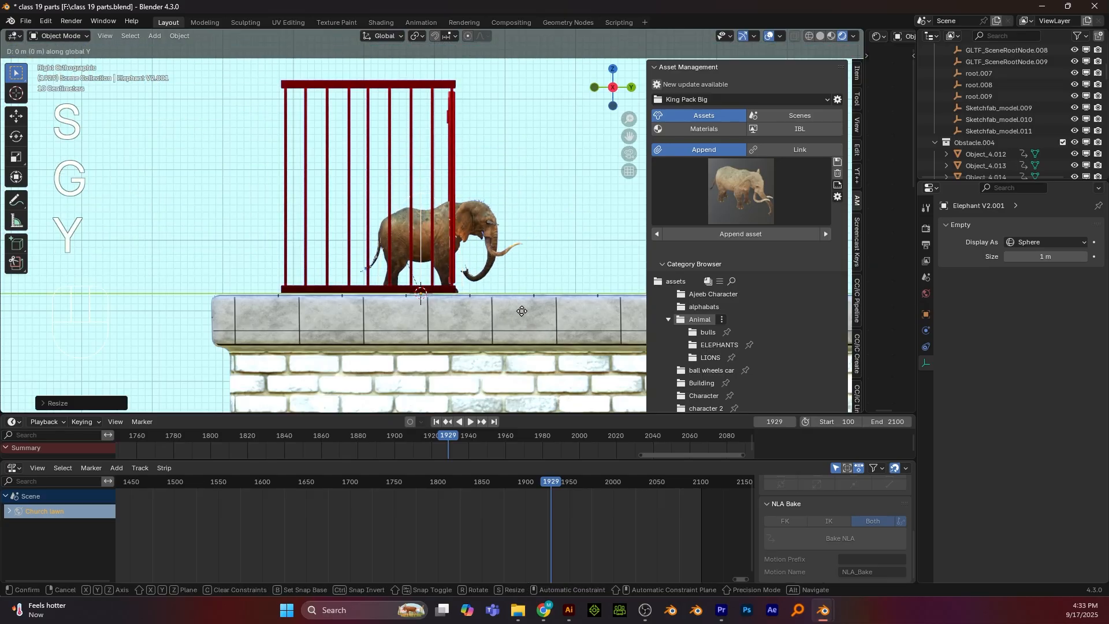
{"action": "left_click", "coordinate": [472, 311]}
Raise the Elephant V2 along Z until its feet stand on the cage floor, and check the contact up close
{"action": "scroll", "coordinate": [474, 260], "scroll_direction": "up", "scroll_amount": 3}
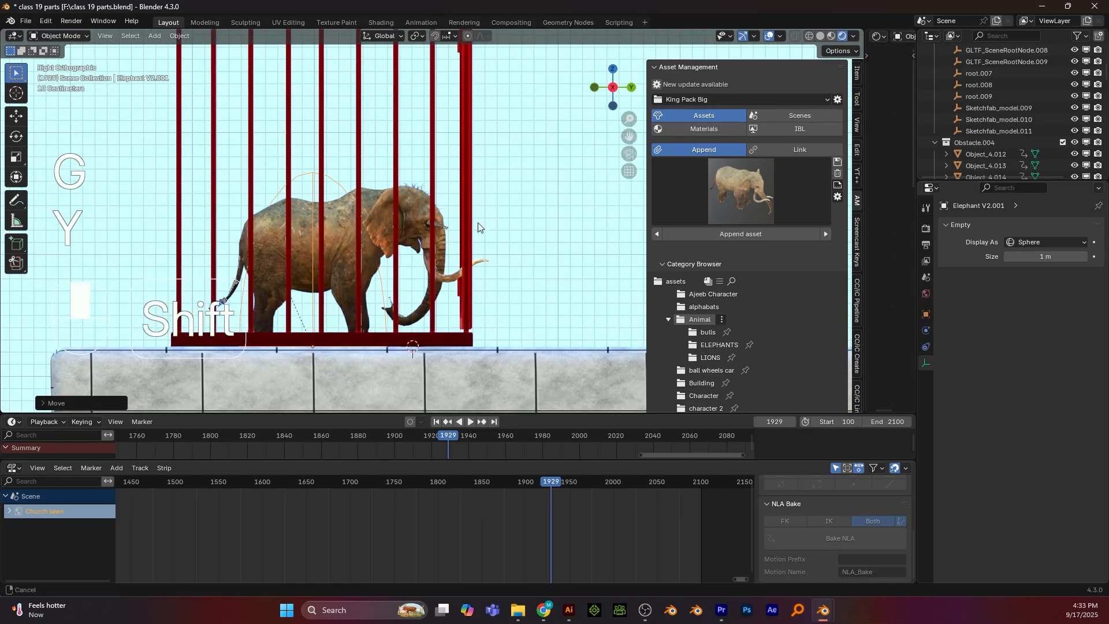
{"action": "key", "text": "g"}
{"action": "key", "text": "z"}
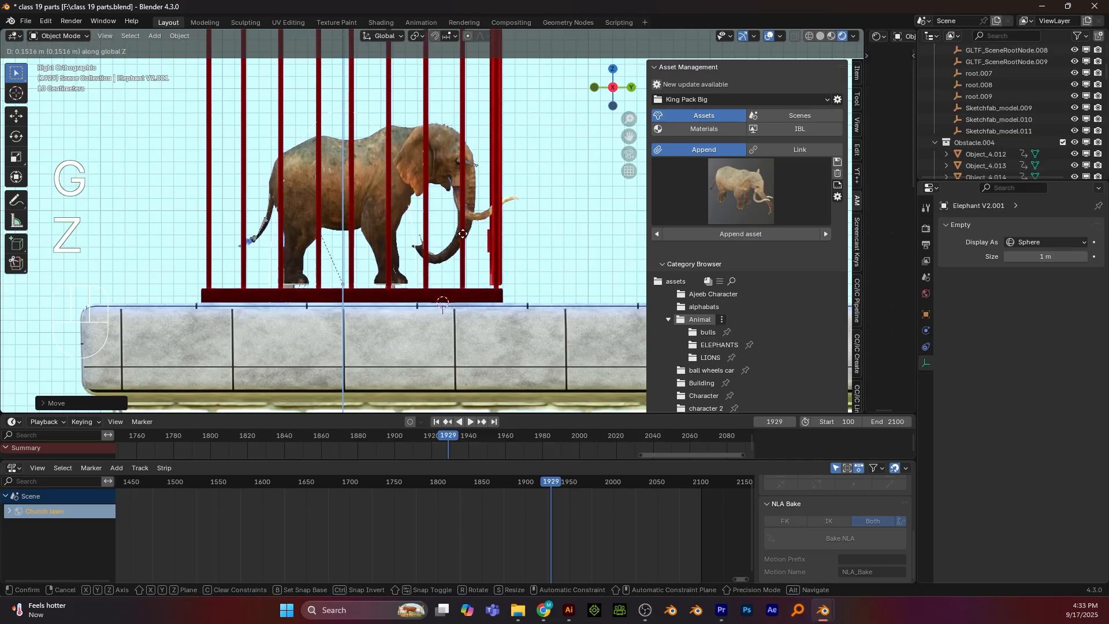
{"action": "left_click", "coordinate": [463, 239]}
{"action": "middle_click_drag", "start_coordinate": [461, 239], "coordinate": [461, 252], "text": "alt"}
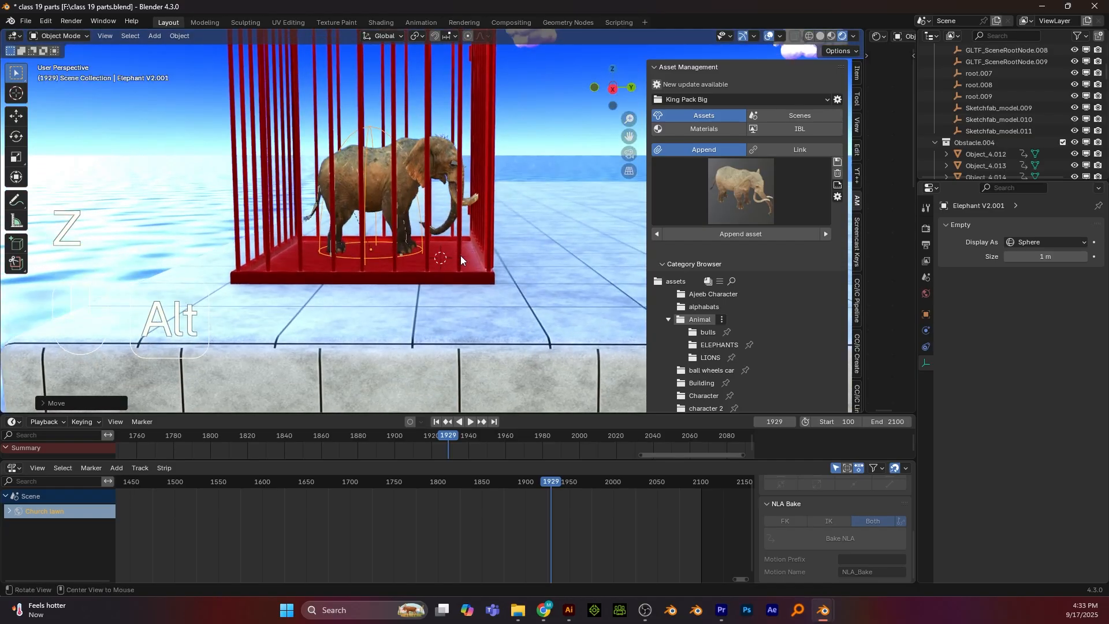
{"action": "scroll", "coordinate": [459, 256], "scroll_direction": "up", "scroll_amount": 5}
{"action": "scroll", "coordinate": [461, 262], "scroll_direction": "down", "scroll_amount": 4}
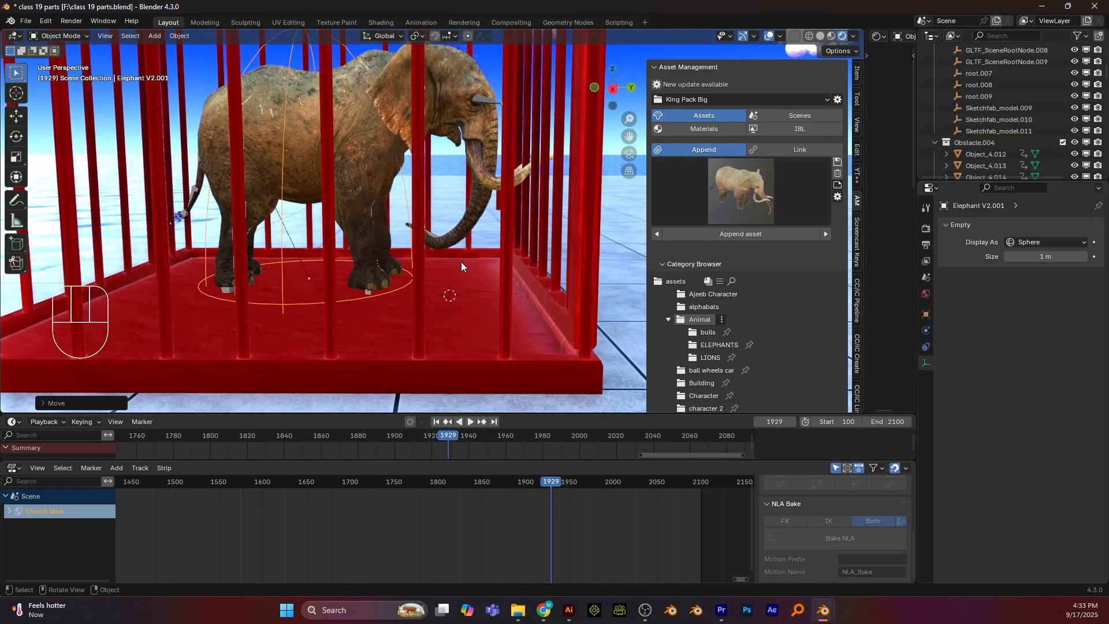
Move the Elephant V2 about -0.26 m along Y, farther back inside the cage
{"action": "key", "text": "KP_3"}
{"action": "scroll", "coordinate": [491, 284], "scroll_direction": "down", "scroll_amount": 3}
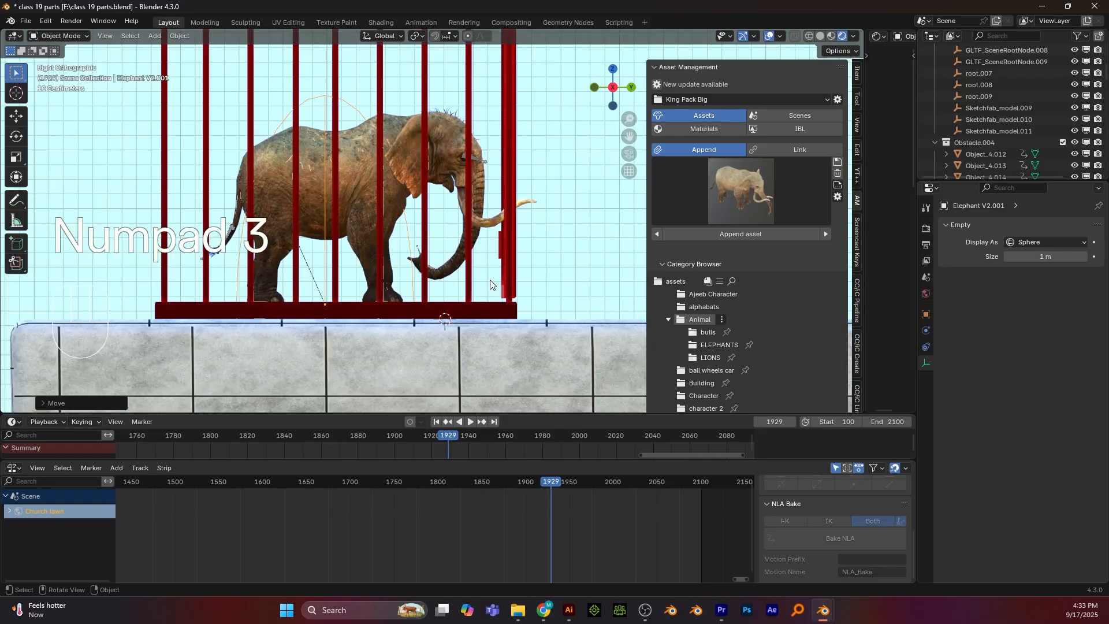
{"action": "key", "text": "g"}
{"action": "key", "text": "y"}
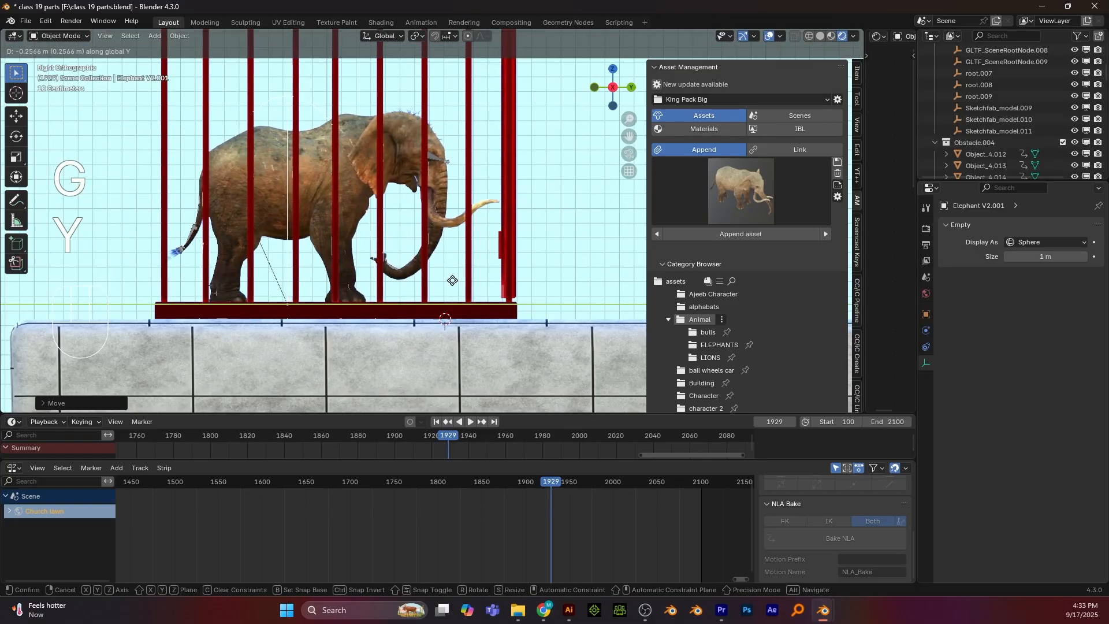
{"action": "left_click", "coordinate": [453, 280]}
{"action": "left_click_drag", "start_coordinate": [453, 280], "coordinate": [522, 270], "text": "alt"}
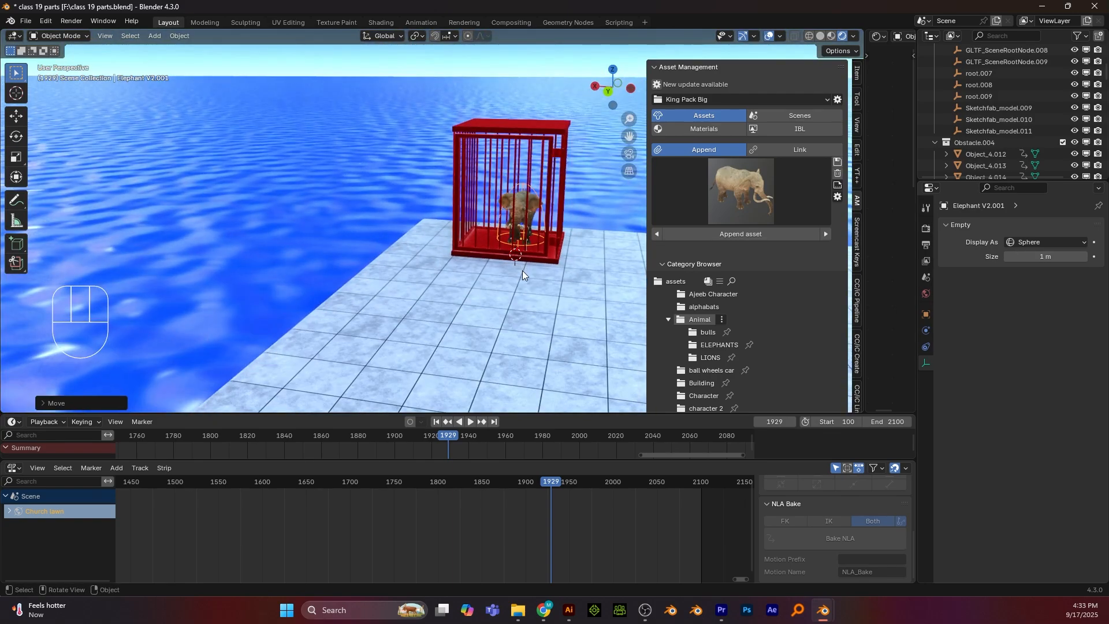
Move the Elephant V2 about -0.065 m along X in the front view to line it up with the running elephant
{"action": "key", "text": "KP_1"}
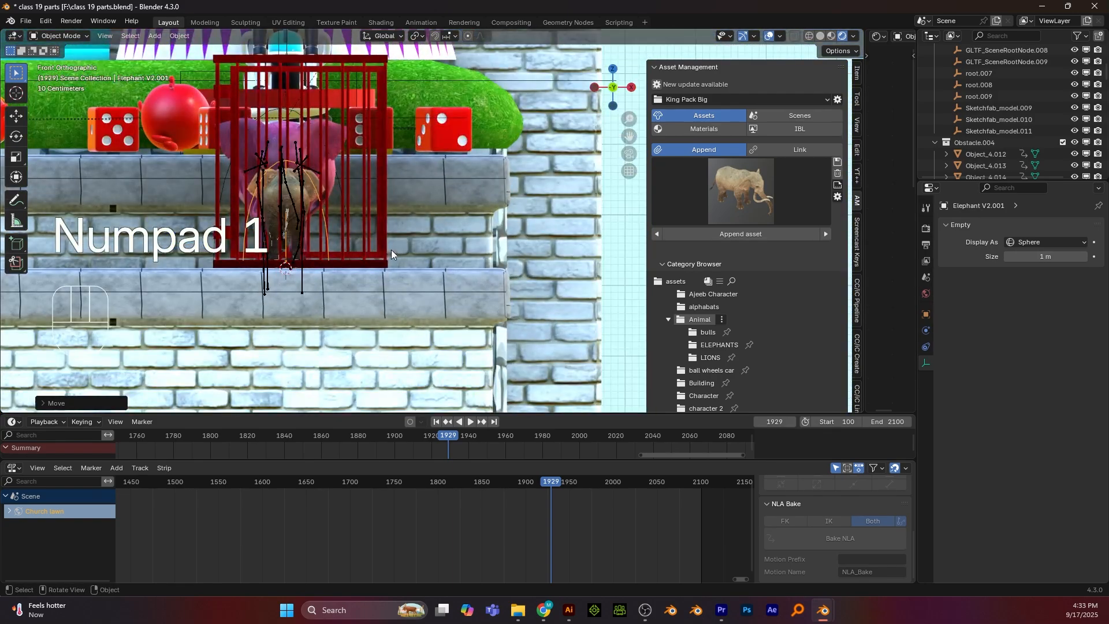
{"action": "left_click_drag", "start_coordinate": [391, 254], "coordinate": [456, 220], "text": "alt+shift"}
{"action": "key", "text": "g"}
{"action": "key", "text": "x"}
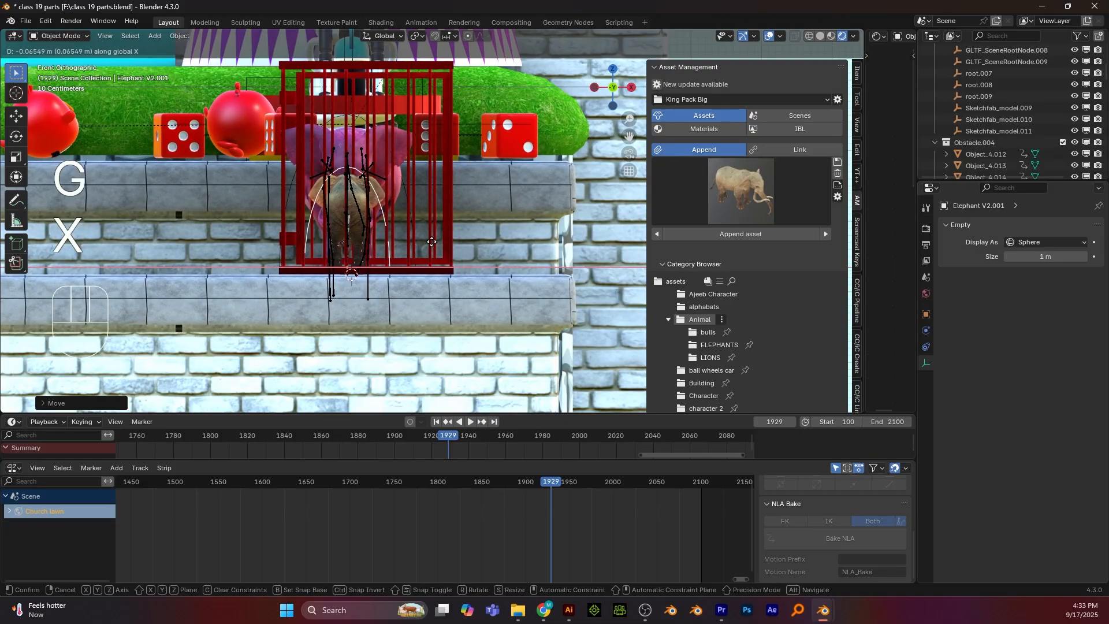
{"action": "left_click", "coordinate": [432, 241]}
Select the cage with its door and shift it slightly along X in the front view to centre it around the elephant
{"action": "left_click_drag", "start_coordinate": [424, 192], "coordinate": [308, 117], "text": "alt"}
{"action": "left_click_drag", "start_coordinate": [358, 152], "coordinate": [359, 152]}
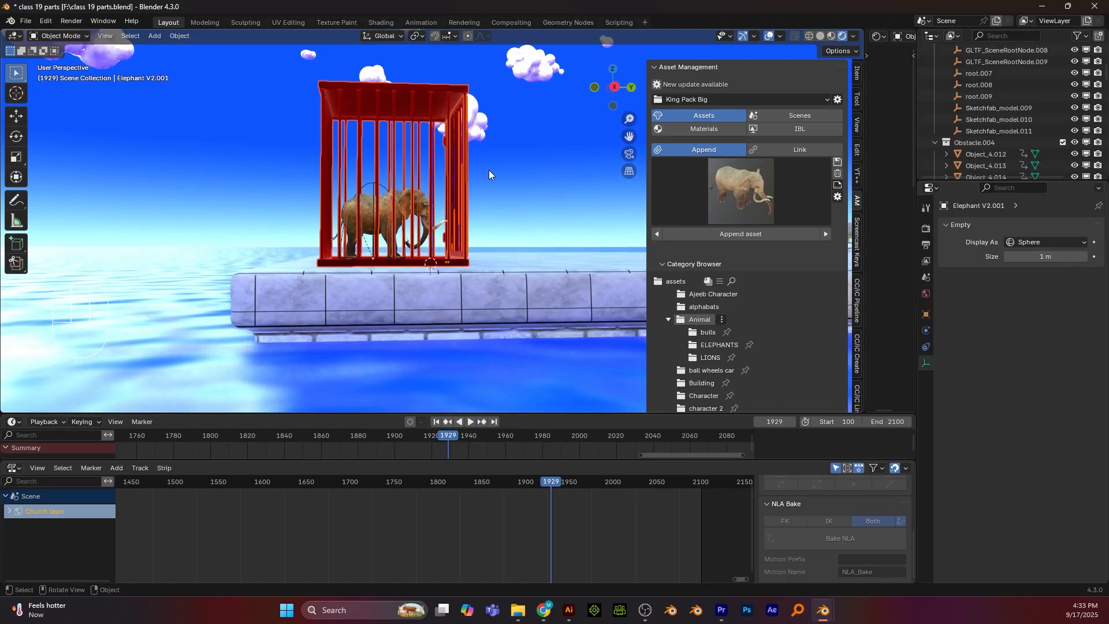
{"action": "key", "text": "KP_1"}
{"action": "key", "text": "g"}
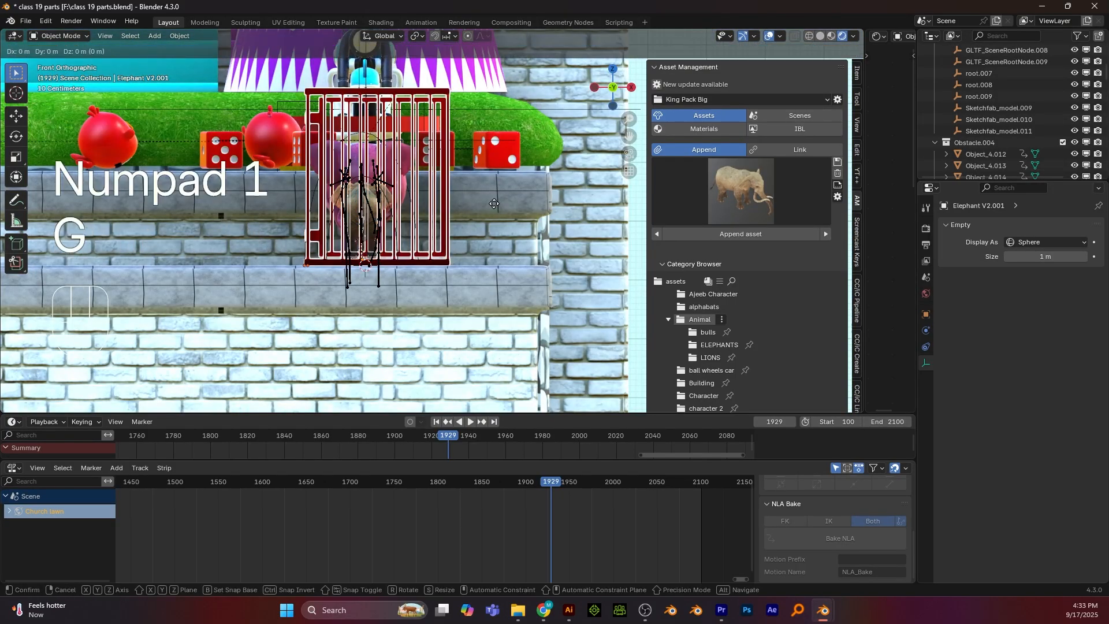
{"action": "key", "text": "x"}
{"action": "left_click", "coordinate": [480, 204]}
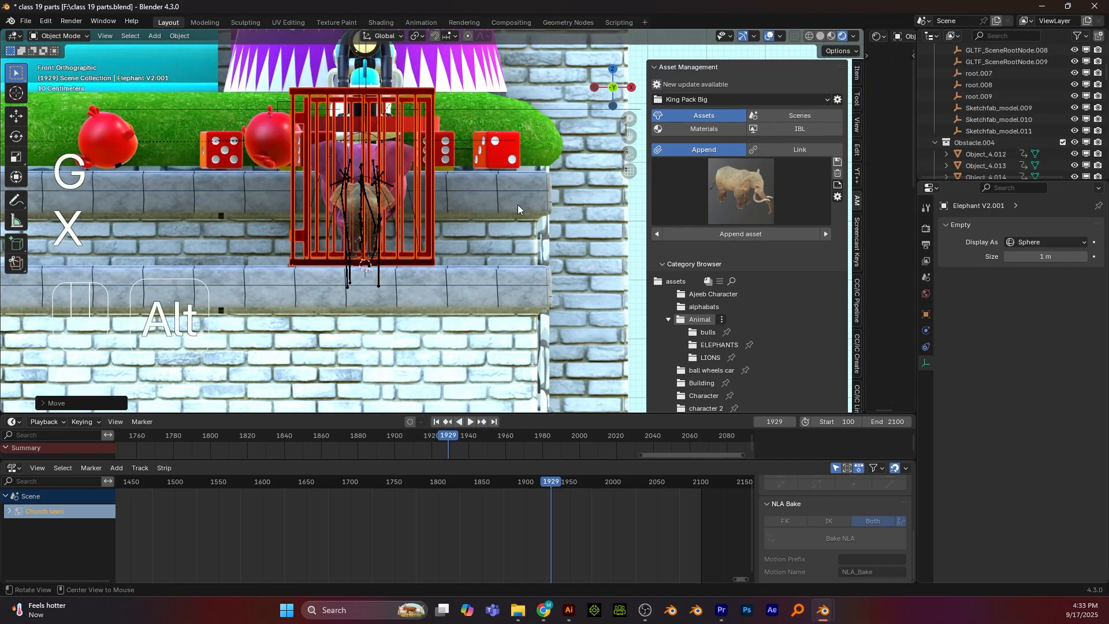
Deselect everything and examine the alignment of the cage and the running elephant, including from the top view
{"action": "left_click_drag", "start_coordinate": [488, 198], "coordinate": [425, 211], "text": "alt"}
{"action": "left_click", "coordinate": [509, 149]}
{"action": "scroll", "coordinate": [508, 149], "scroll_direction": "down", "scroll_amount": 2}
{"action": "scroll", "coordinate": [403, 211], "scroll_direction": "down", "scroll_amount": 3}
{"action": "middle_click_drag", "start_coordinate": [422, 136], "coordinate": [469, 308], "text": "alt+shift"}
{"action": "key", "text": "KP_7"}
{"action": "scroll", "coordinate": [417, 224], "scroll_direction": "down", "scroll_amount": 1}
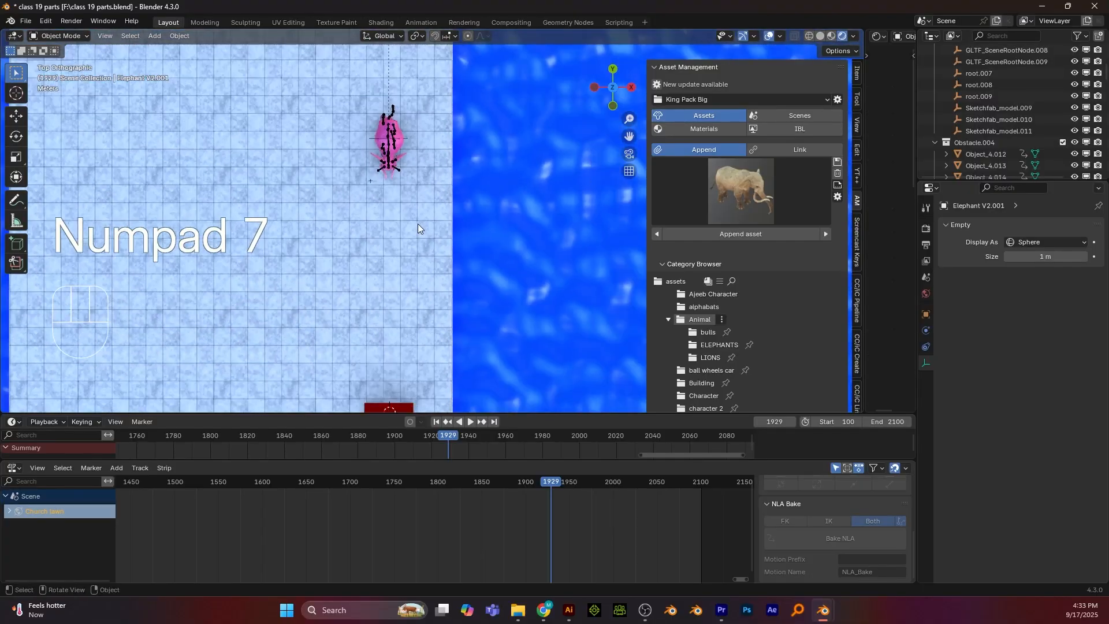
{"action": "scroll", "coordinate": [418, 224], "scroll_direction": "down", "scroll_amount": 1}
{"action": "middle_click_drag", "start_coordinate": [420, 206], "coordinate": [420, 153], "text": "alt+shift"}
{"action": "scroll", "coordinate": [395, 199], "scroll_direction": "up", "scroll_amount": 1}
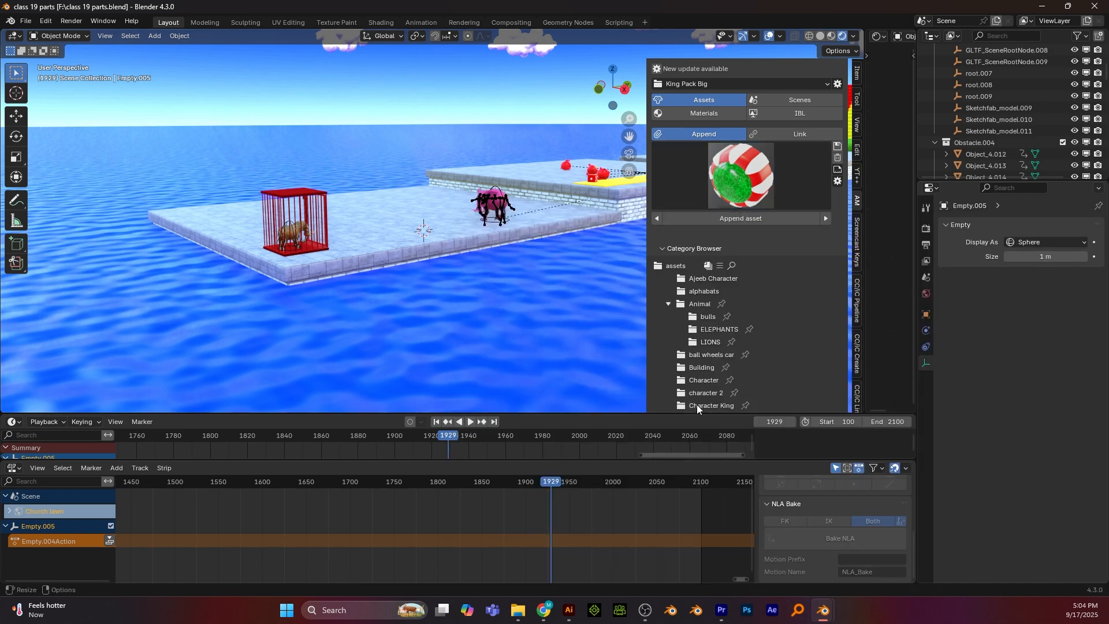
Append the wheel 234 asset from the obticals category between the cage and the running elephant, and show the right side view
{"action": "scroll", "coordinate": [702, 361], "scroll_direction": "down", "scroll_amount": 8}
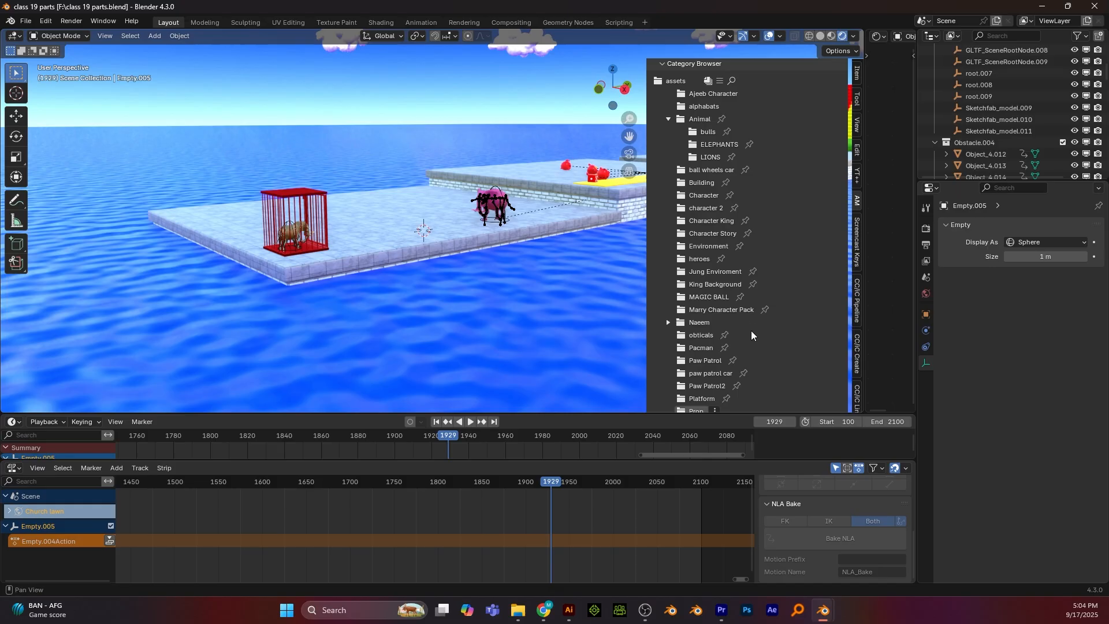
{"action": "left_click", "coordinate": [702, 335]}
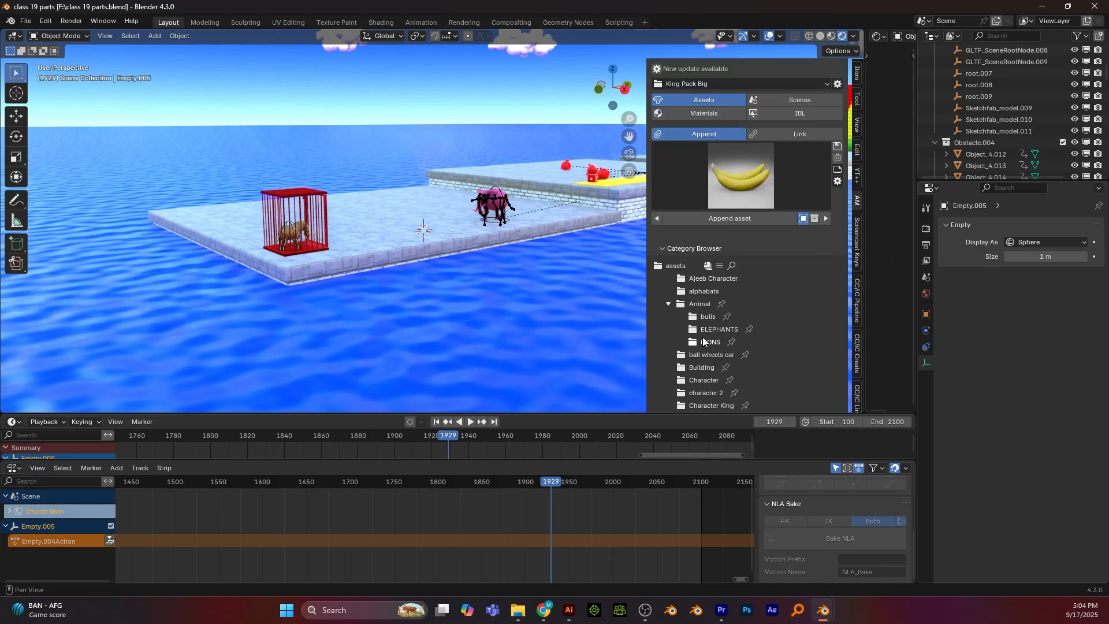
{"action": "left_click", "coordinate": [780, 188]}
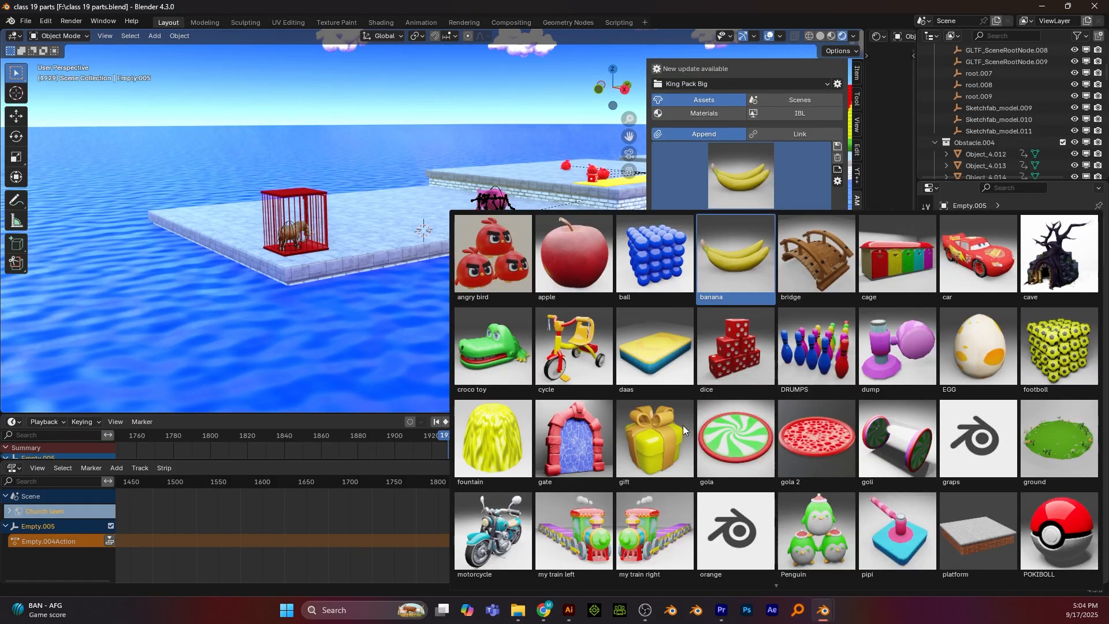
{"action": "scroll", "coordinate": [750, 448], "scroll_direction": "down", "scroll_amount": 4}
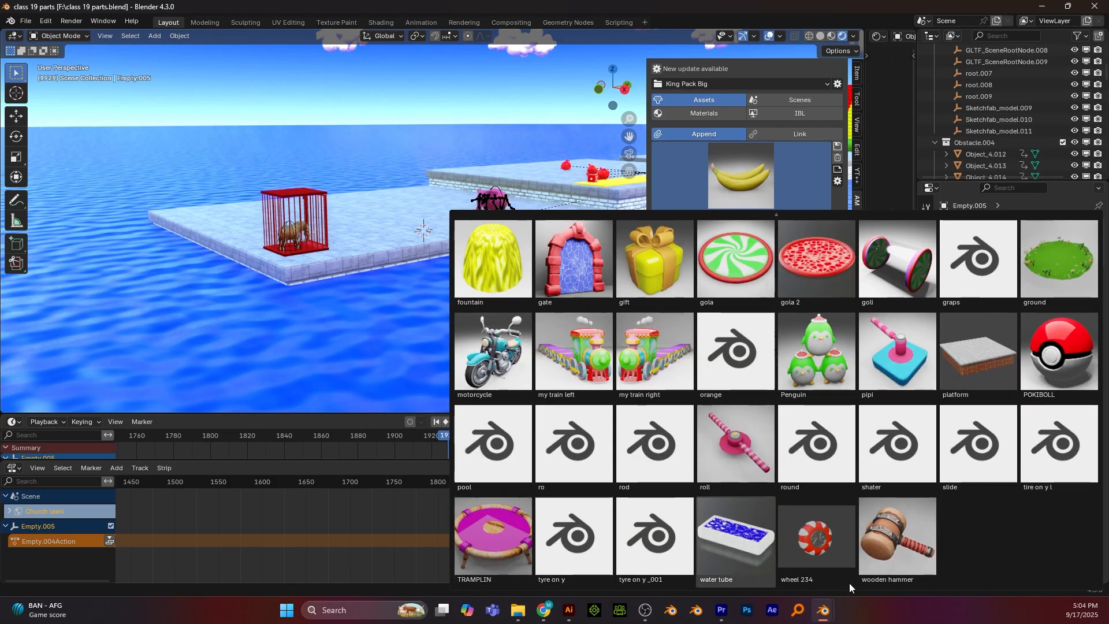
{"action": "left_click", "coordinate": [809, 548]}
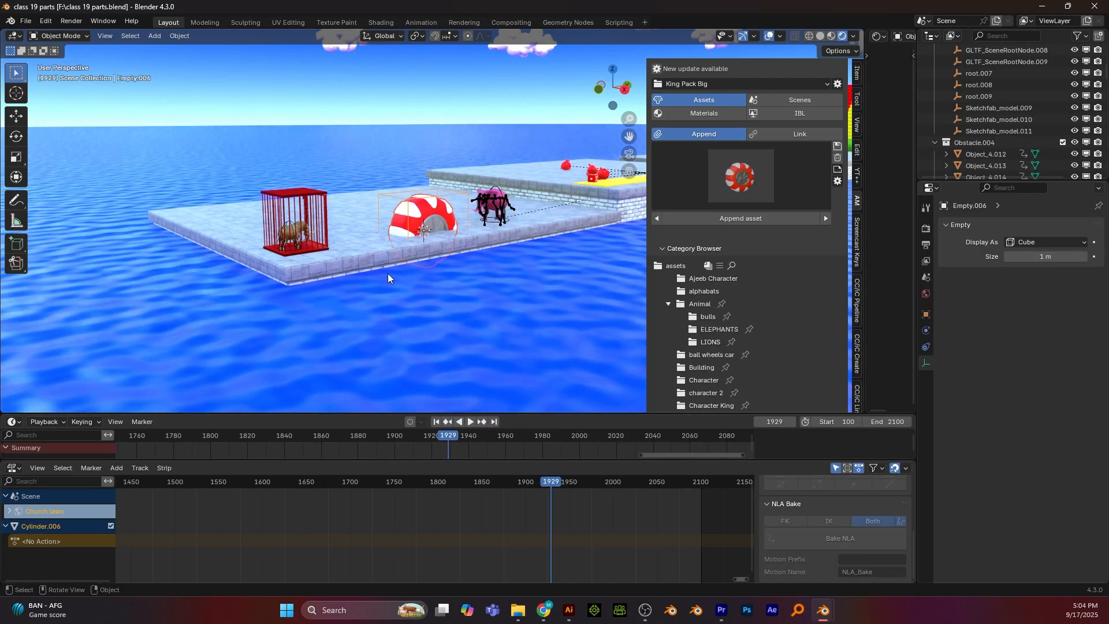
{"action": "key", "text": "KP_3"}
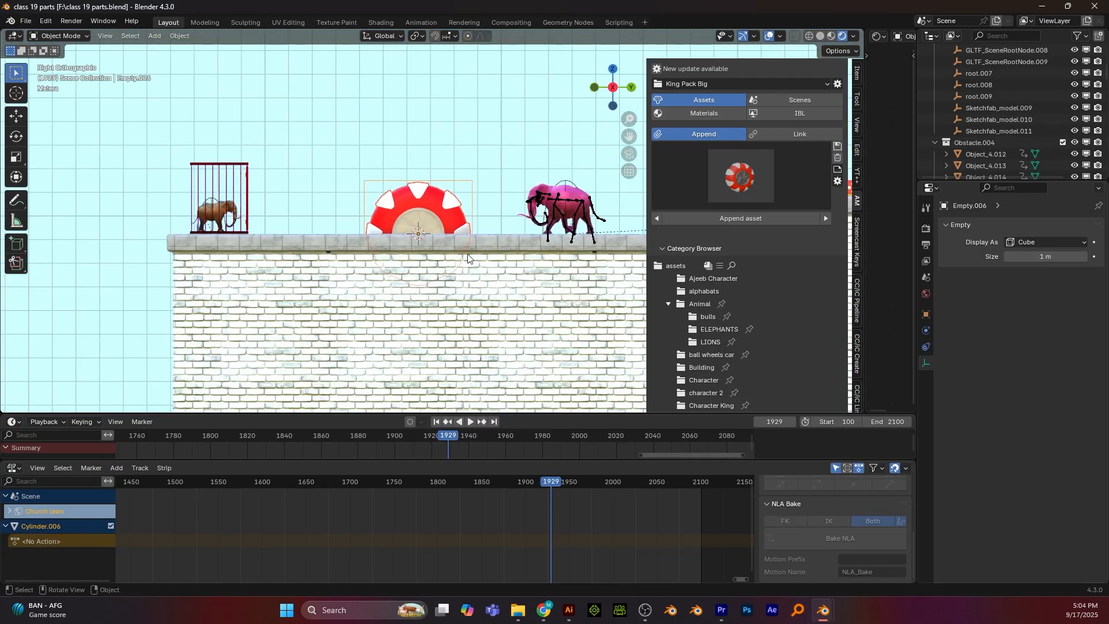
Raise the appended wheel straight up so it stands on the platform surface in the right side view
{"action": "key", "text": "g"}
{"action": "key", "text": "x"}
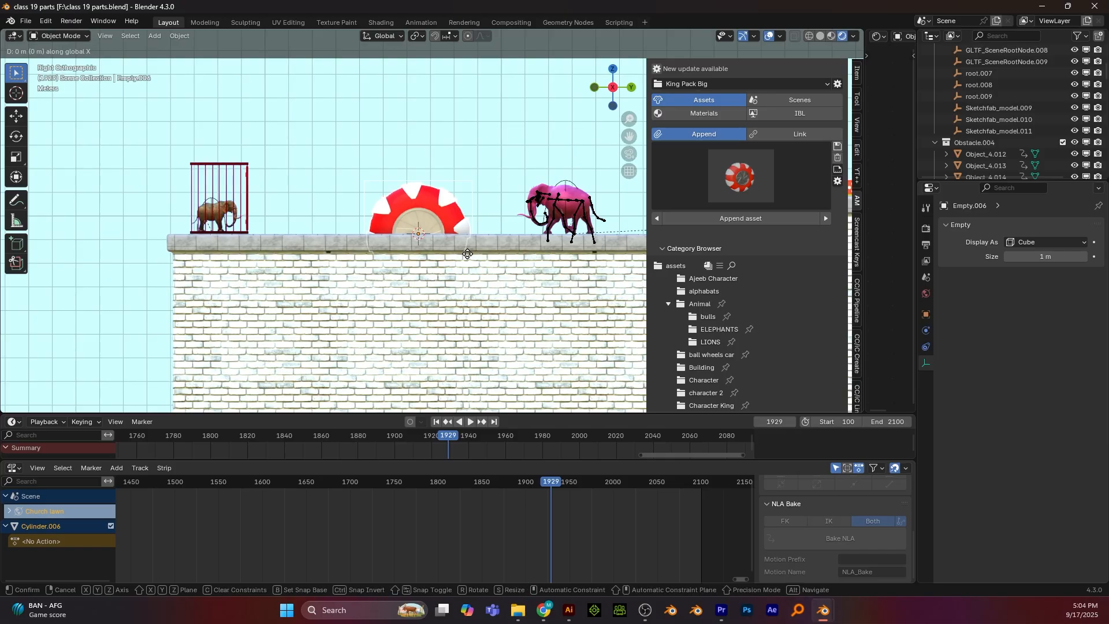
{"action": "key", "text": "z"}
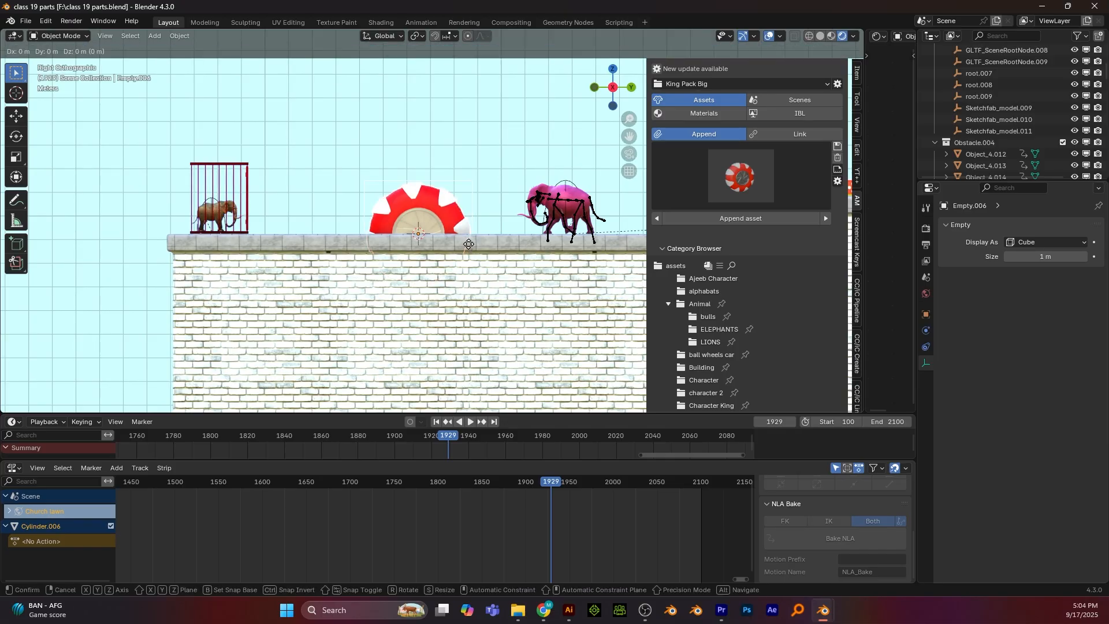
{"action": "left_click", "coordinate": [481, 199]}
{"action": "scroll", "coordinate": [485, 198], "scroll_direction": "up", "scroll_amount": 3}
{"action": "middle_click_drag", "start_coordinate": [494, 196], "coordinate": [439, 248], "text": "shift"}
{"action": "scroll", "coordinate": [391, 253], "scroll_direction": "down", "scroll_amount": 2}
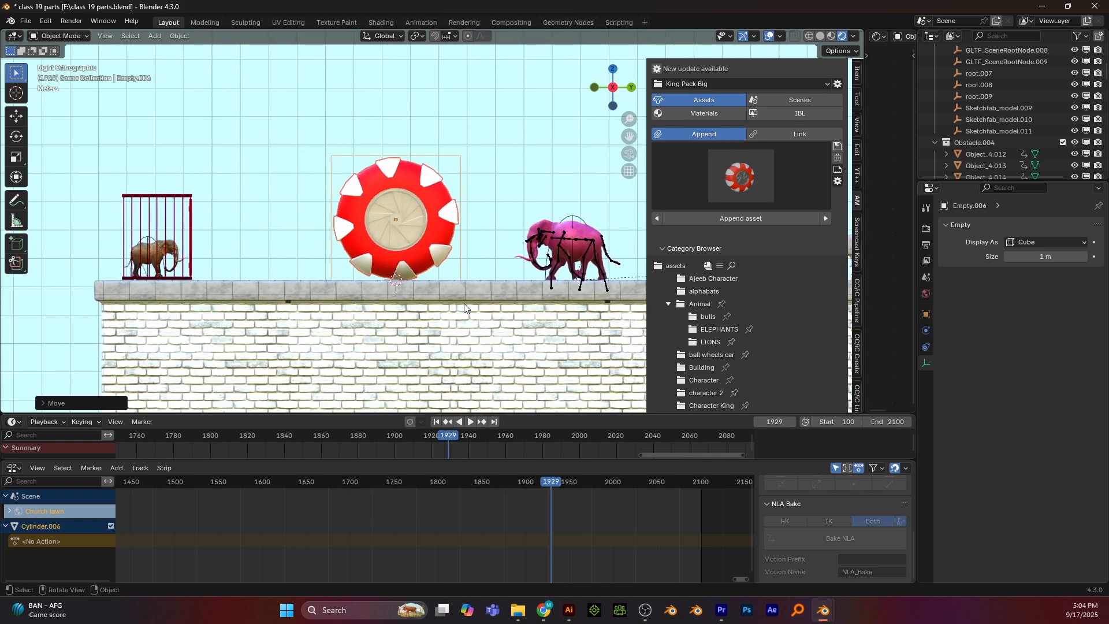
Scale the wheel down to about 0.44 and lower it about 1.2 m along Z onto the platform
{"action": "key", "text": "s"}
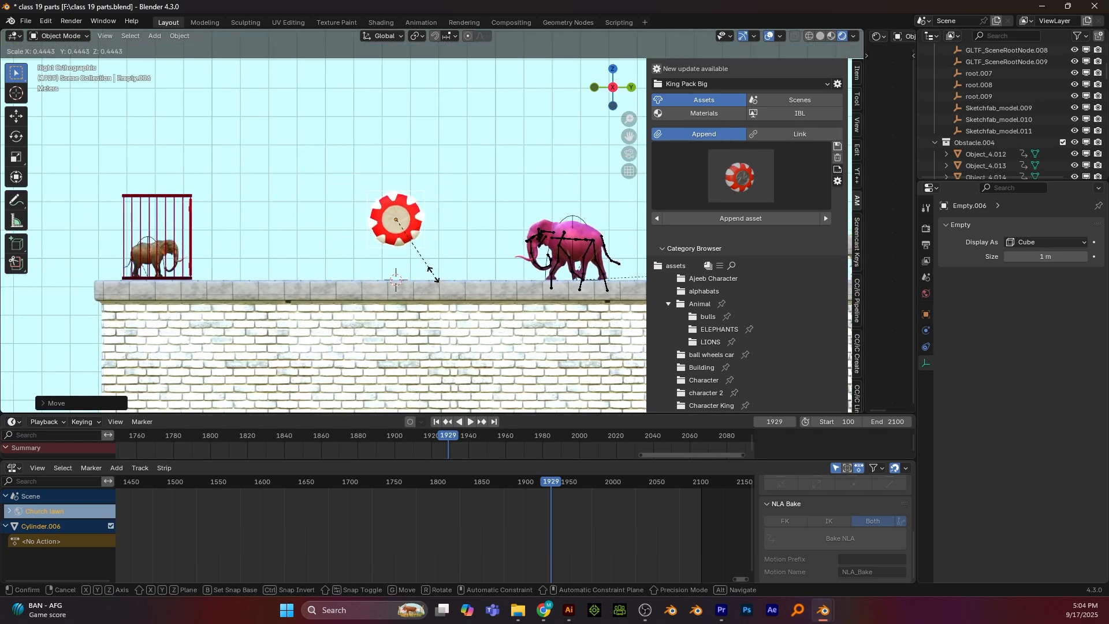
{"action": "left_click", "coordinate": [432, 273]}
{"action": "key", "text": "g"}
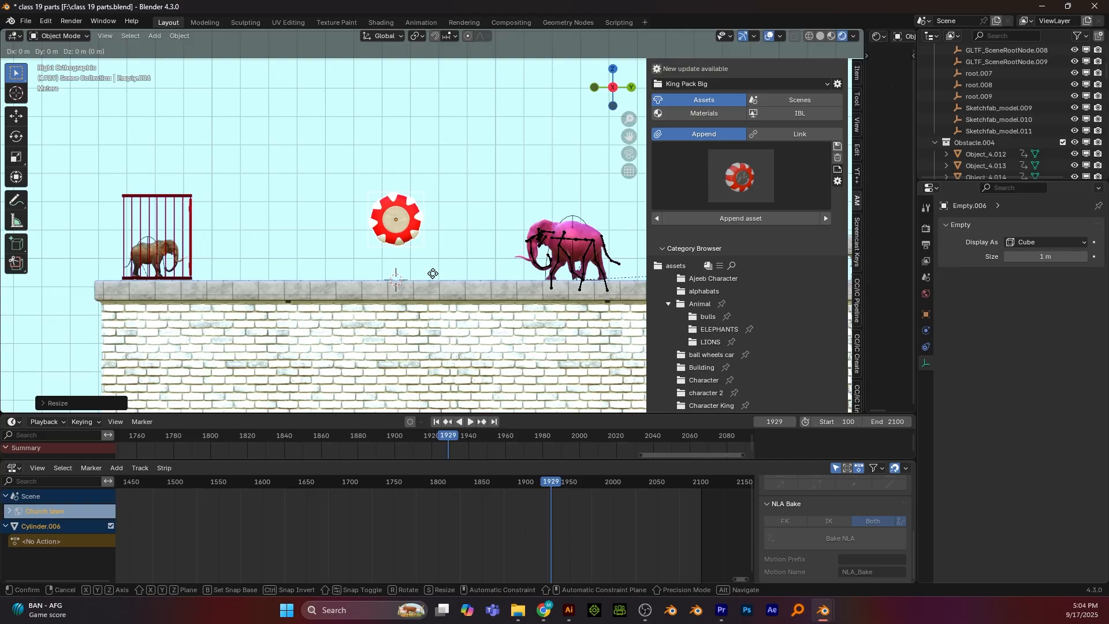
{"action": "key", "text": "z"}
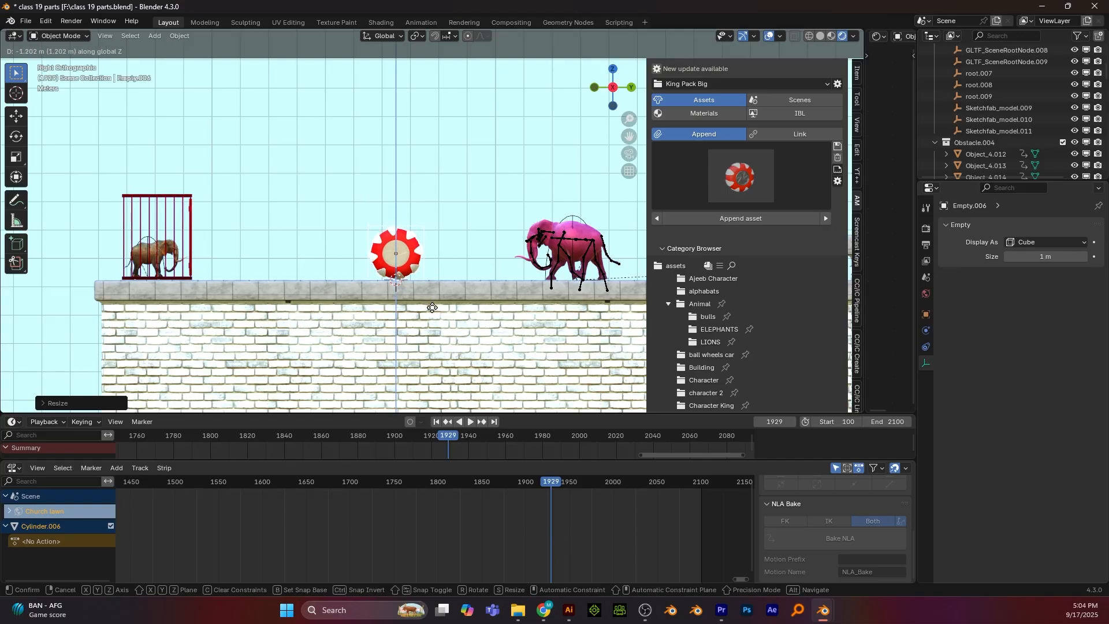
{"action": "left_click", "coordinate": [431, 306]}
Scale the wheel down further by about 0.9 and lower it about 0.06 m along Z
{"action": "key", "text": "s"}
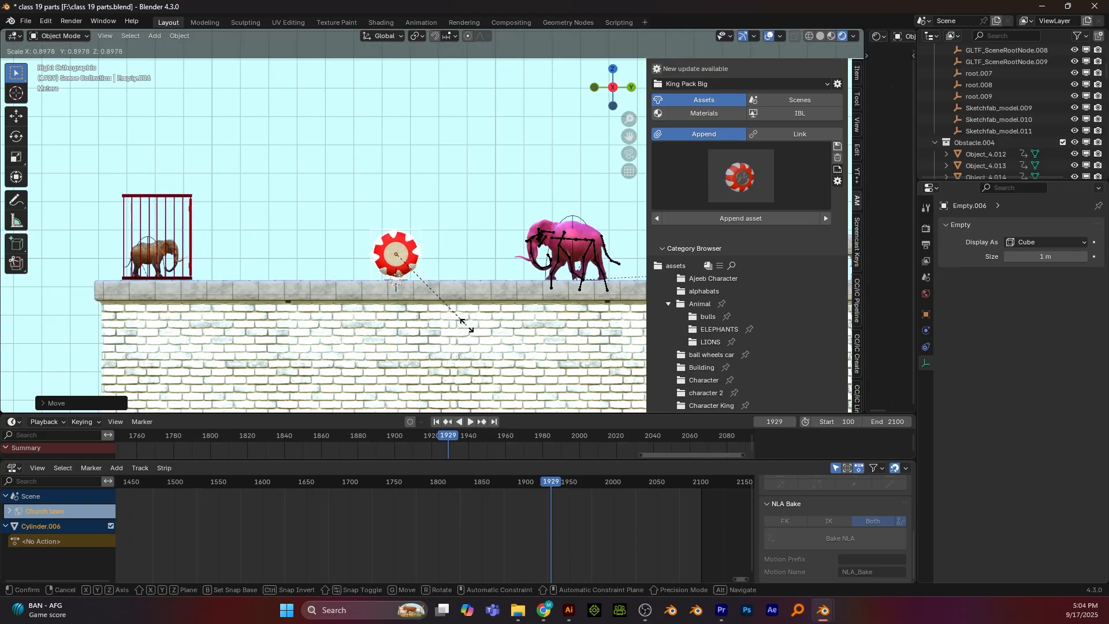
{"action": "left_click", "coordinate": [466, 325]}
{"action": "key", "text": "g"}
{"action": "key", "text": "z"}
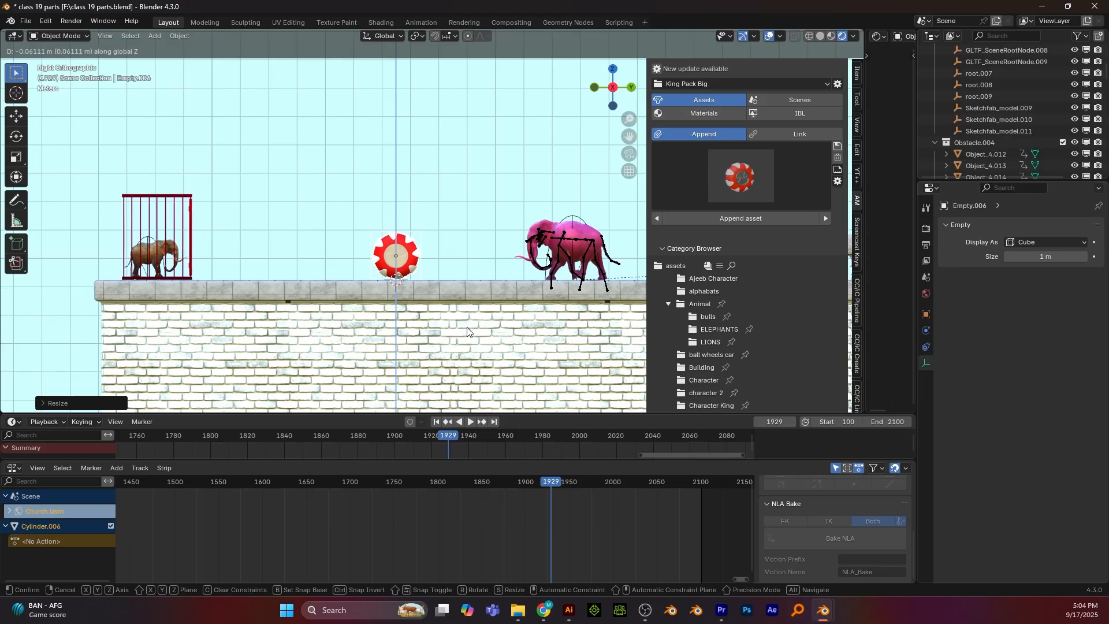
{"action": "left_click", "coordinate": [467, 328]}
Fine-tune the wheel's height along Z so its lower edge rests on the platform surface
{"action": "scroll", "coordinate": [468, 328], "scroll_direction": "up", "scroll_amount": 5}
{"action": "middle_click_drag", "start_coordinate": [438, 257], "coordinate": [475, 230], "text": "shift"}
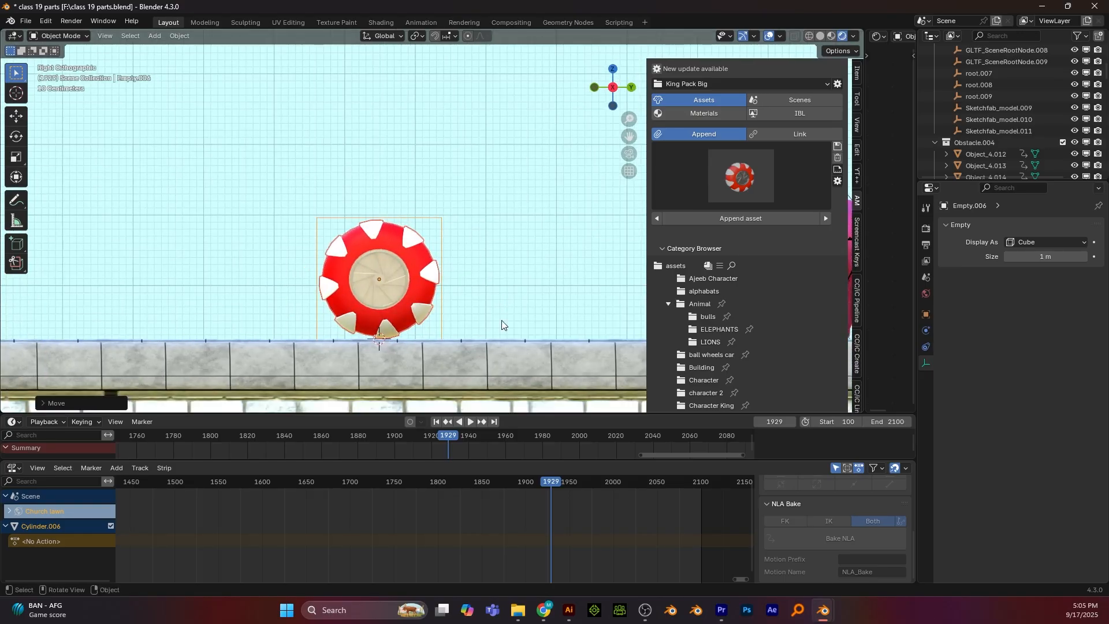
{"action": "key", "text": "g"}
{"action": "key", "text": "z"}
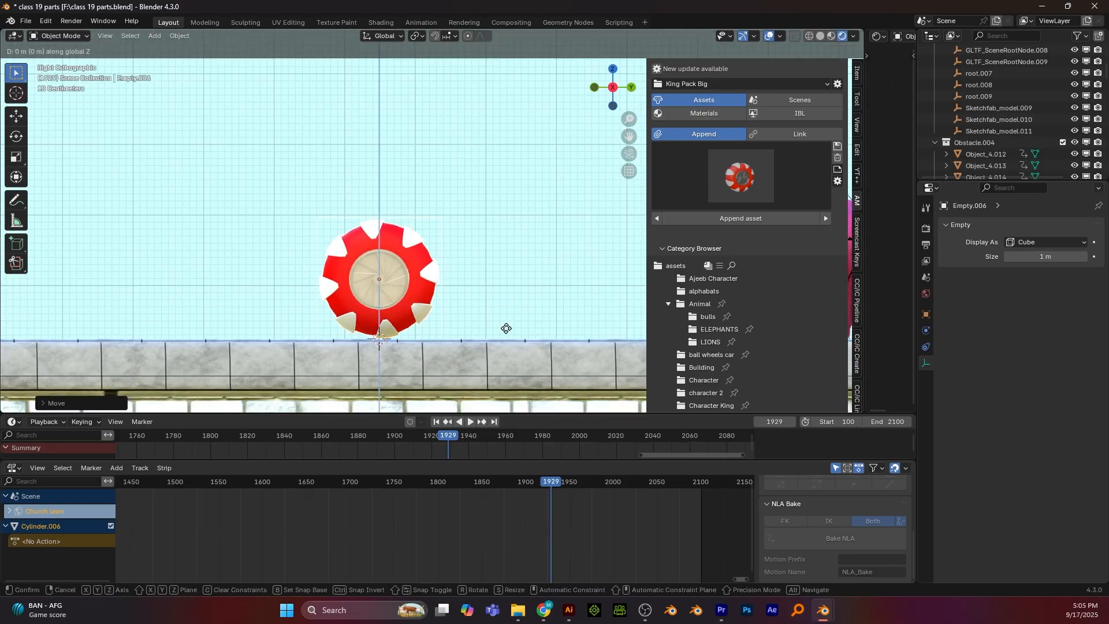
{"action": "left_click", "coordinate": [506, 330]}
Select the wheel's cube empty in a perspective view and insert a keyframe for it at frame 1929
{"action": "scroll", "coordinate": [506, 331], "scroll_direction": "down", "scroll_amount": 4}
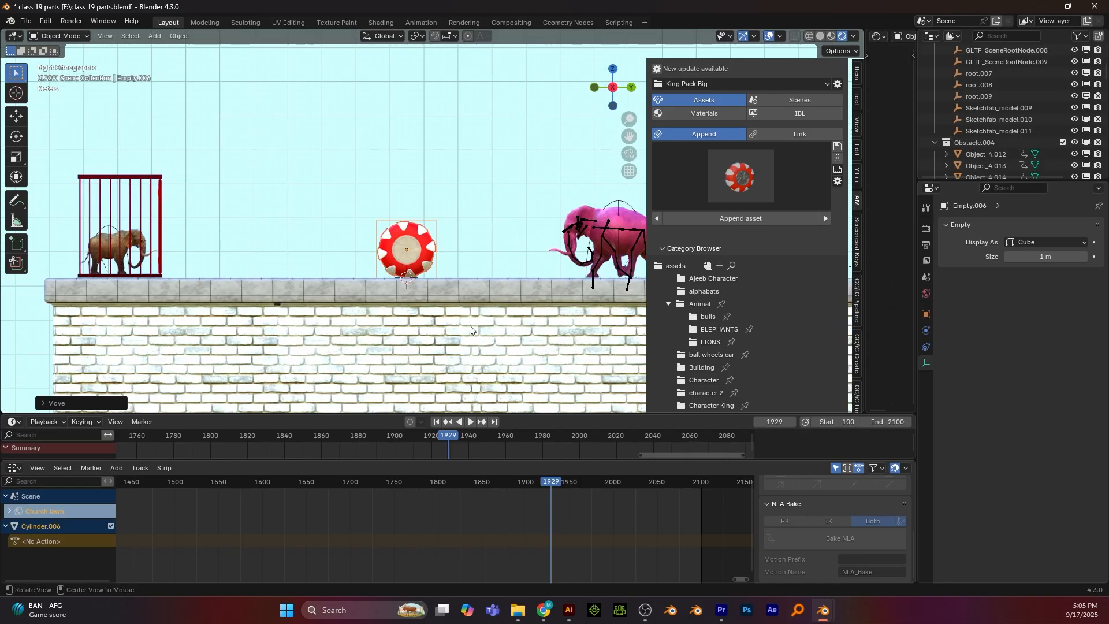
{"action": "mouse_move", "coordinate": [507, 330]}
{"action": "middle_mouse_down"}
{"action": "mouse_move", "coordinate": [477, 334]}
{"action": "mouse_move", "coordinate": [489, 332]}
{"action": "middle_mouse_up"}
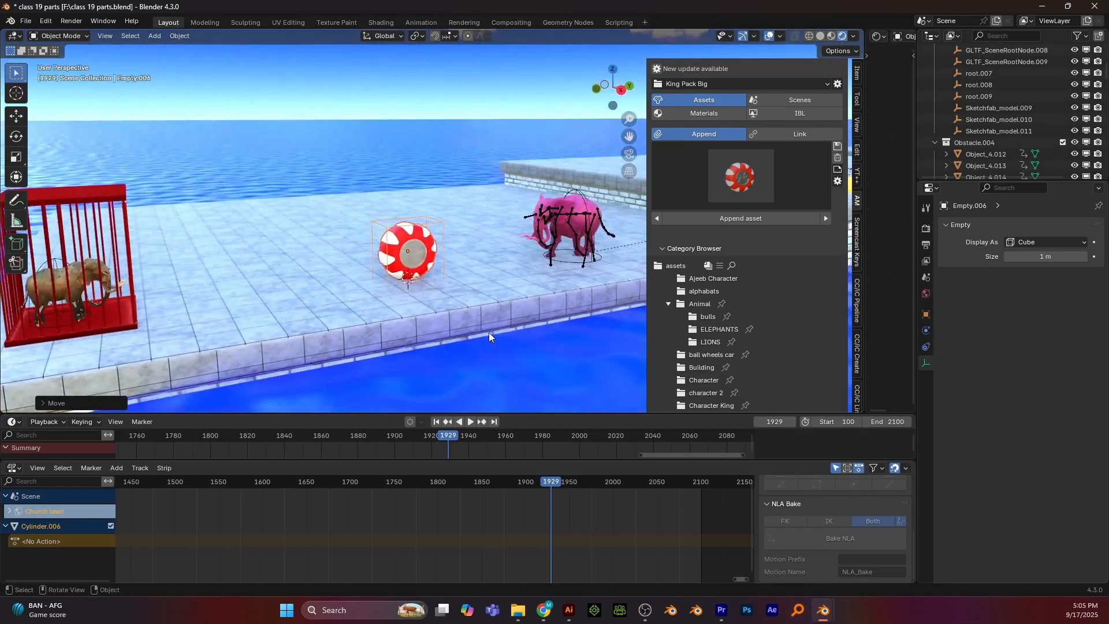
{"action": "left_click", "coordinate": [441, 223]}
{"action": "key", "text": "i"}
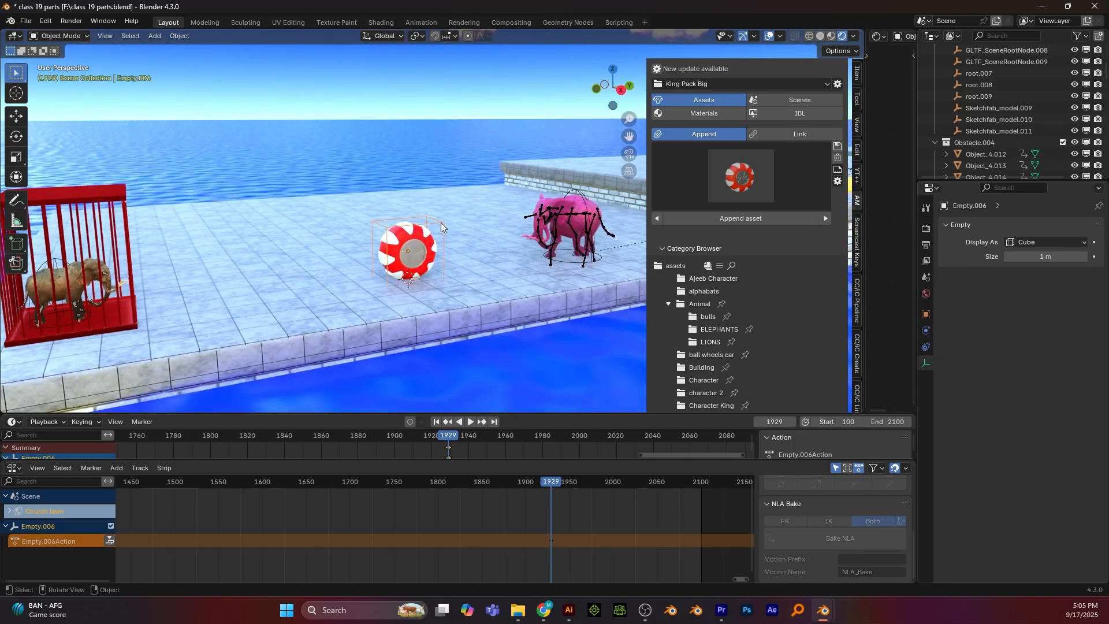
Play and scrub the animation around frame 1929, examining the elephant's run relative to the wheel
{"action": "left_click_drag", "start_coordinate": [441, 434], "coordinate": [428, 435]}
{"action": "key", "text": "space"}
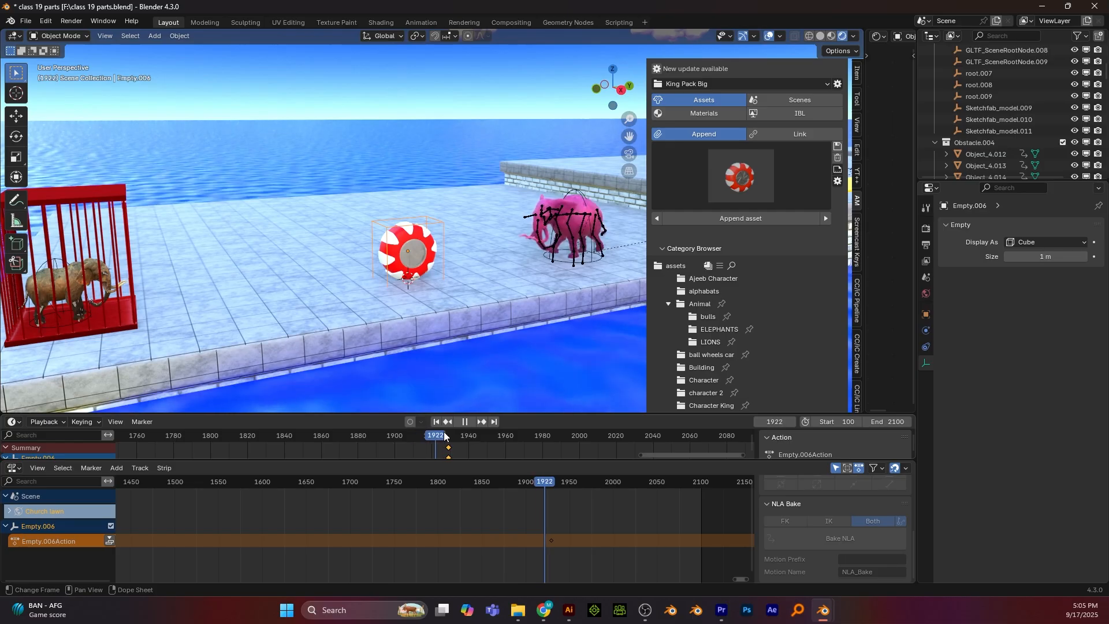
{"action": "left_click", "coordinate": [417, 433]}
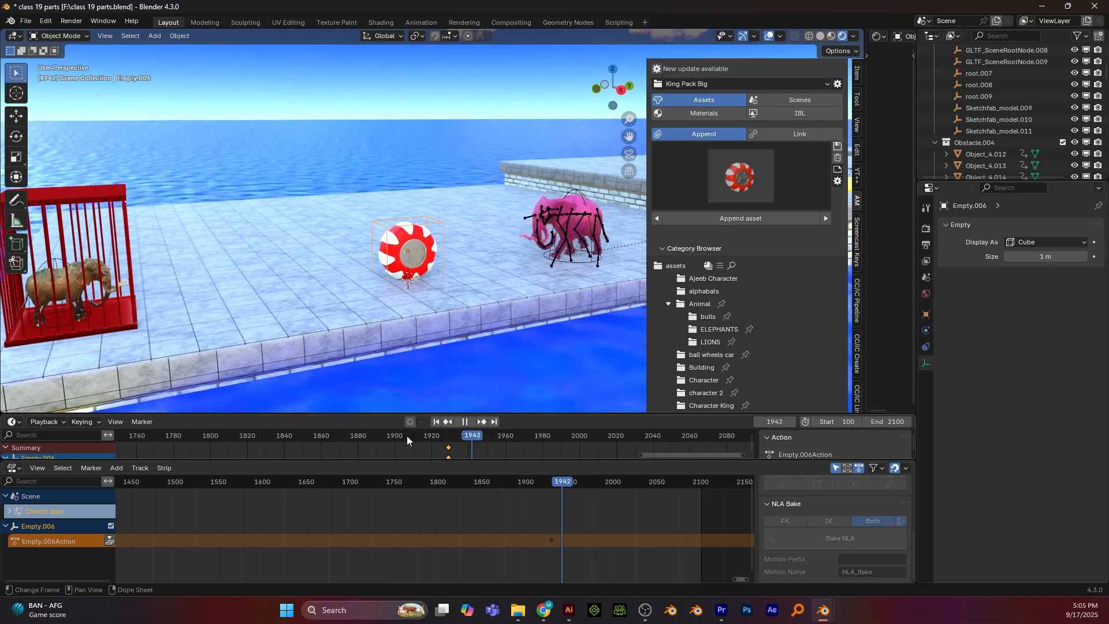
{"action": "left_click", "coordinate": [322, 434]}
{"action": "left_click", "coordinate": [489, 433]}
{"action": "left_click", "coordinate": [449, 431]}
{"action": "key", "text": "space"}
{"action": "left_click", "coordinate": [446, 430]}
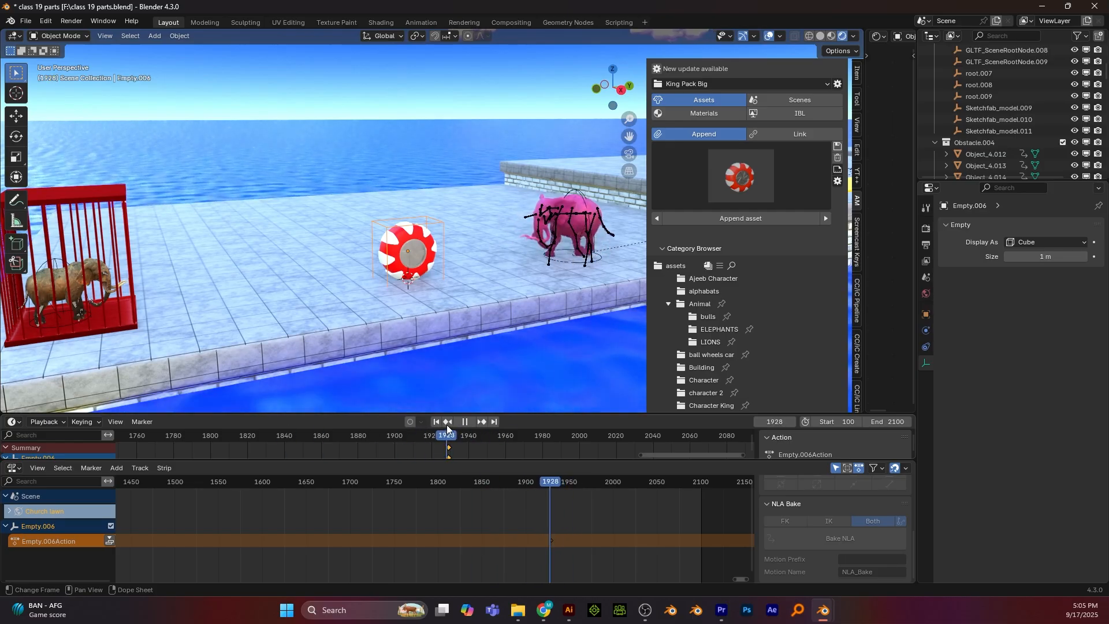
{"action": "scroll", "coordinate": [514, 291], "scroll_direction": "up", "scroll_amount": 2}
{"action": "scroll", "coordinate": [514, 291], "scroll_direction": "down", "scroll_amount": 5}
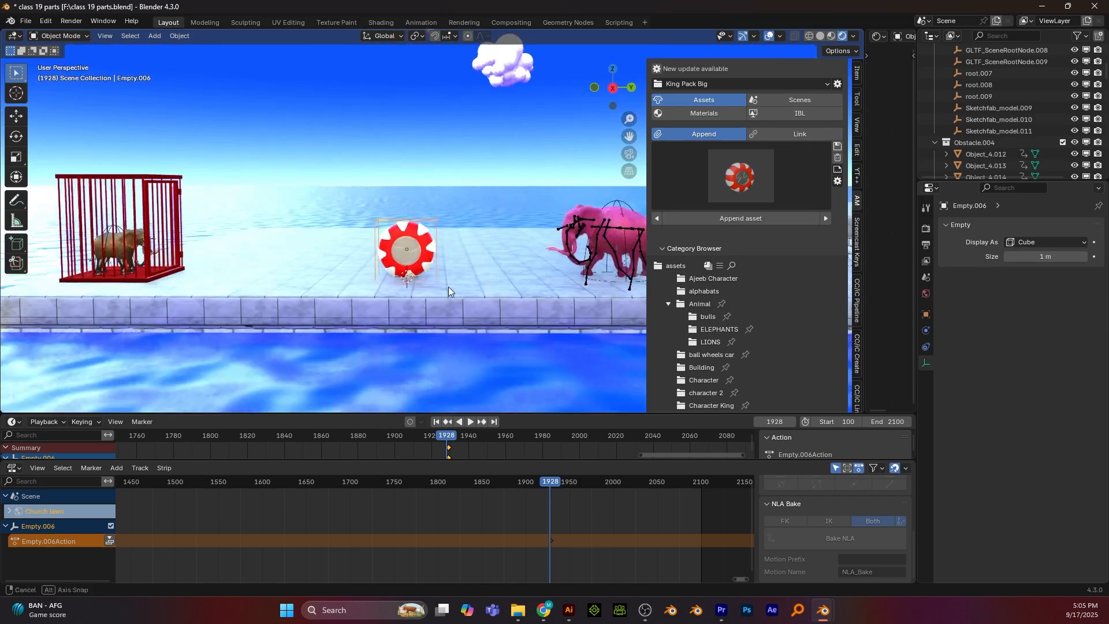
{"action": "middle_click_drag", "start_coordinate": [465, 294], "coordinate": [486, 332]}
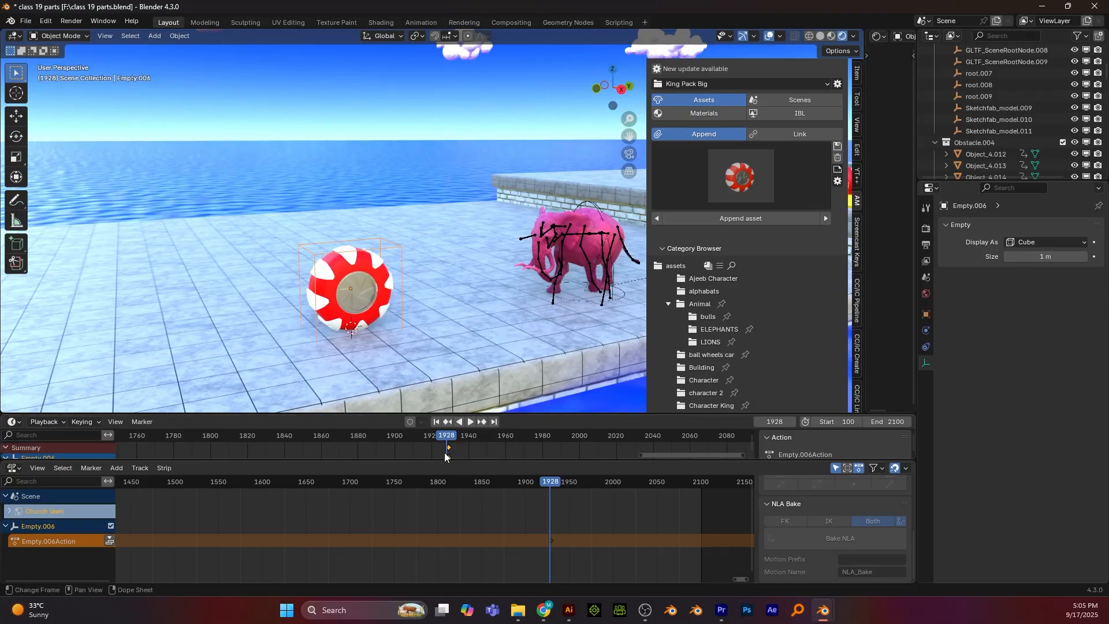
Go to frame 1901, select the pink elephant's Hips armature and show its Run.004 strip with the right side view
{"action": "left_click", "coordinate": [583, 203]}
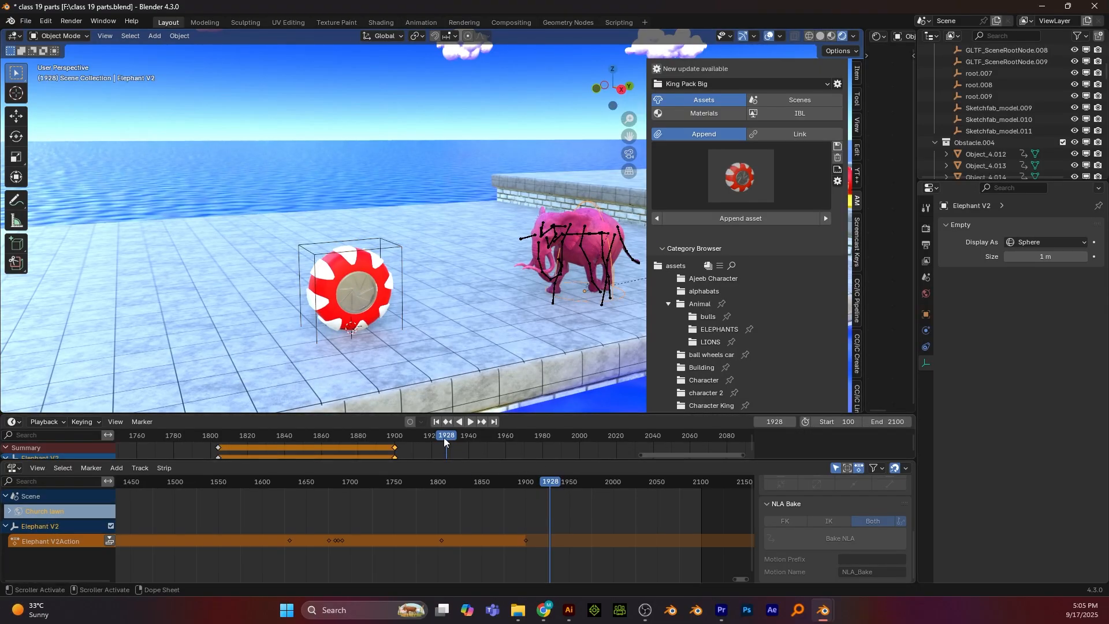
{"action": "left_click_drag", "start_coordinate": [443, 438], "coordinate": [396, 438]}
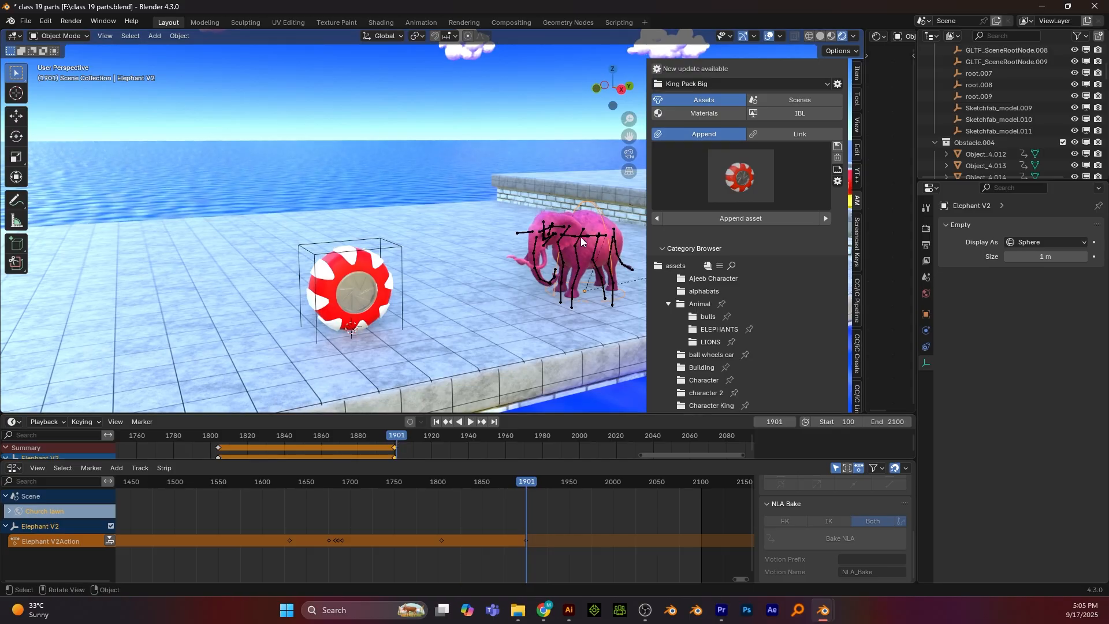
{"action": "left_click", "coordinate": [547, 227]}
{"action": "scroll", "coordinate": [496, 526], "scroll_direction": "down", "scroll_amount": 2}
{"action": "middle_click_drag", "start_coordinate": [491, 518], "coordinate": [260, 526]}
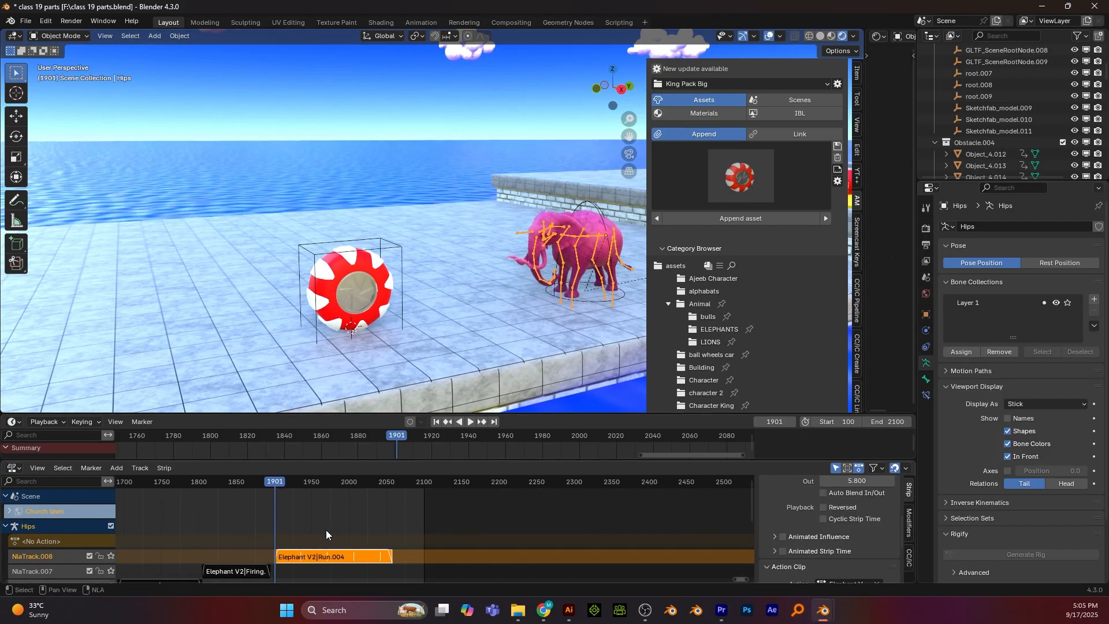
{"action": "scroll", "coordinate": [300, 517], "scroll_direction": "up", "scroll_amount": 4}
{"action": "key", "text": "KP_3"}
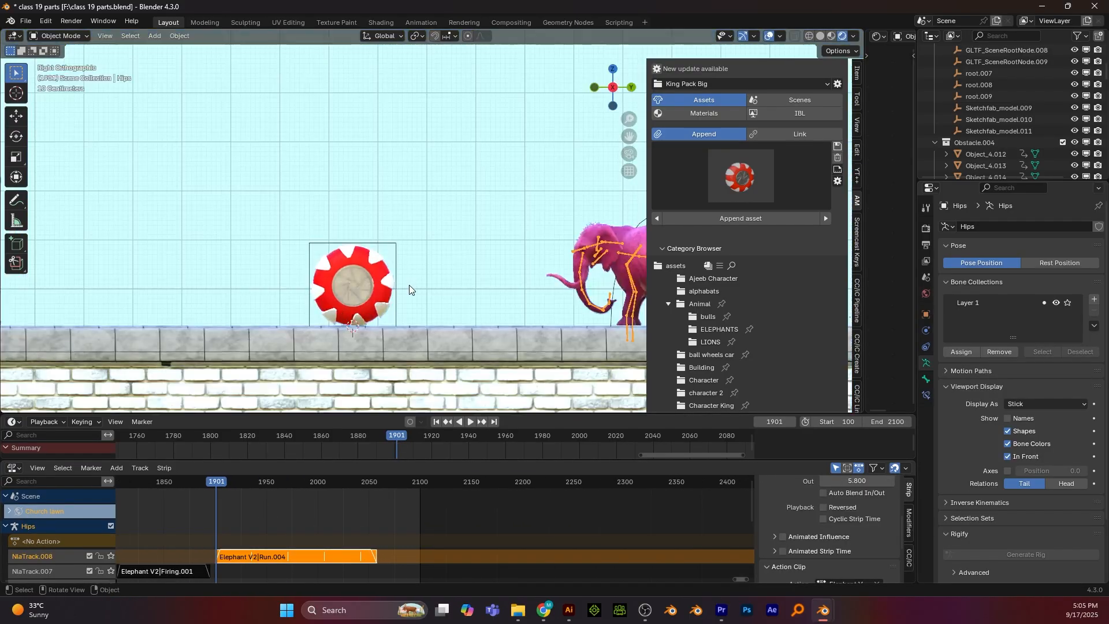
{"action": "middle_click_drag", "start_coordinate": [409, 285], "coordinate": [408, 224], "text": "shift"}
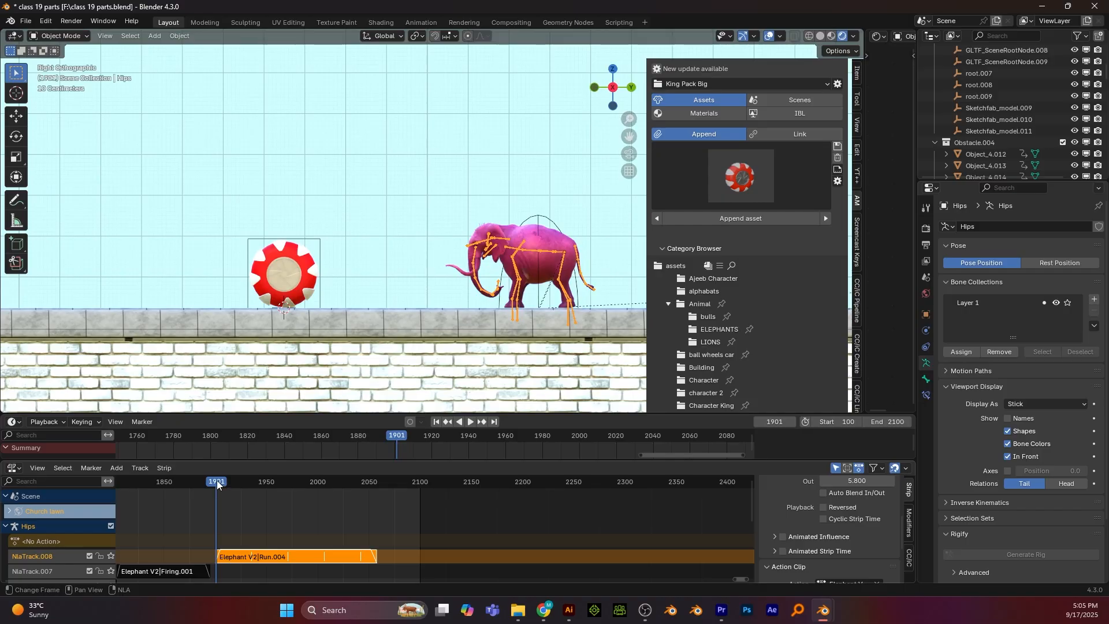
Play the elephant's run animation from frame 1901 and stop at frame 1970 to examine the pose
{"action": "key", "text": "space"}
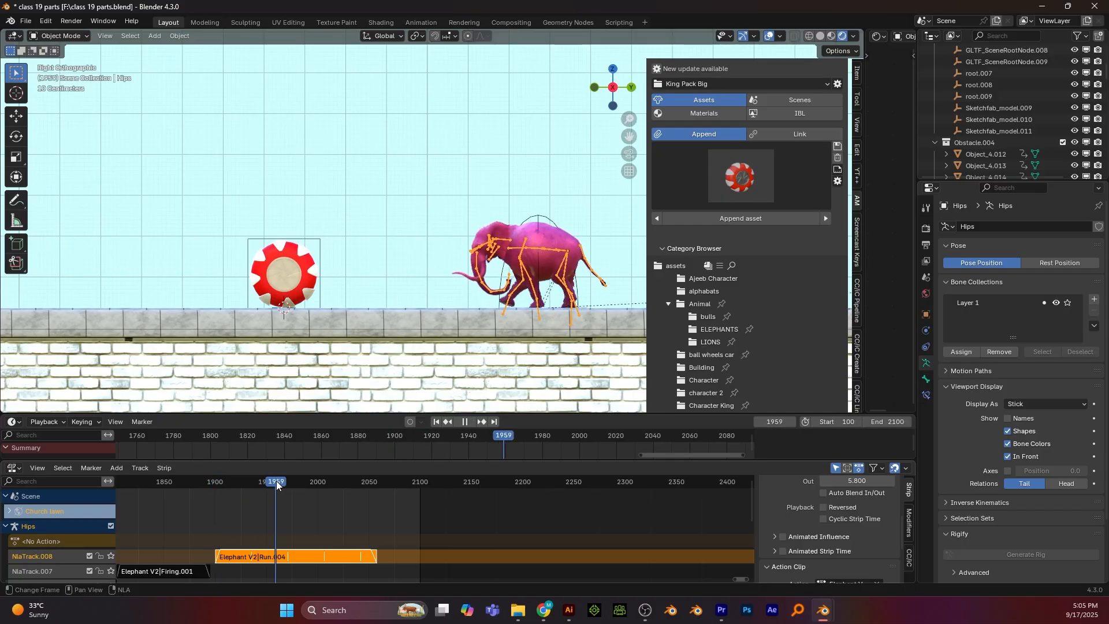
{"action": "mouse_move", "coordinate": [277, 481]}
{"action": "left_mouse_down"}
{"action": "mouse_move", "coordinate": [212, 487]}
{"action": "mouse_move", "coordinate": [286, 487]}
{"action": "left_mouse_up"}
{"action": "key", "text": "space"}
Shorten the elephant's Run.004 strip by setting its repeat to 1.940, and place the playhead at its end, frame 1969
{"action": "scroll", "coordinate": [836, 544], "scroll_direction": "down", "scroll_amount": 3}
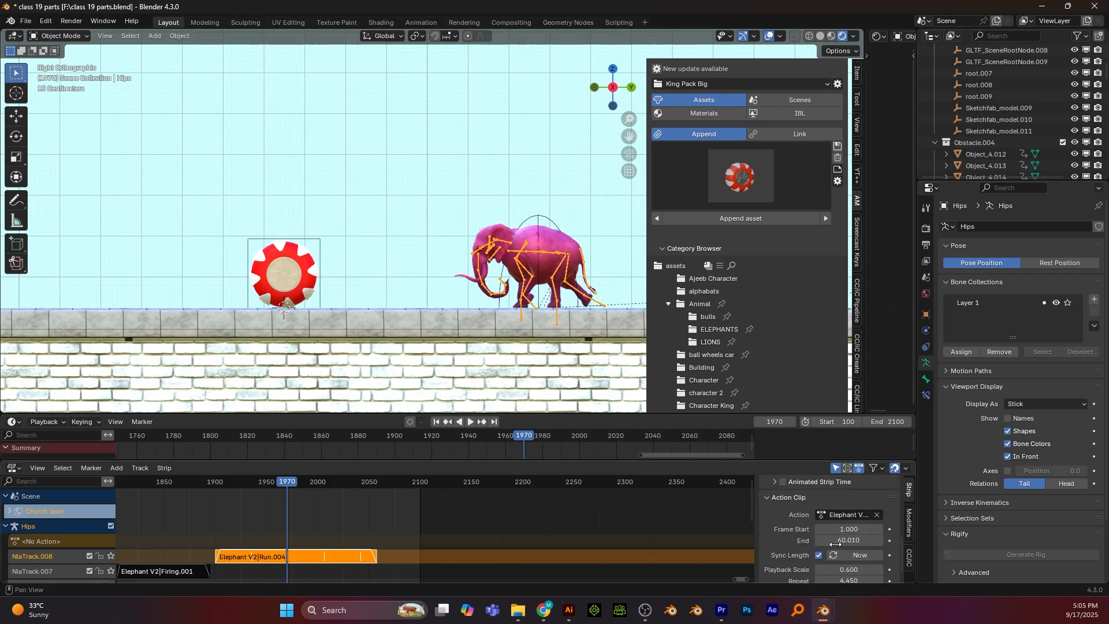
{"action": "scroll", "coordinate": [837, 546], "scroll_direction": "down", "scroll_amount": 1}
{"action": "left_click_drag", "start_coordinate": [848, 557], "coordinate": [588, 553]}
{"action": "left_click_drag", "start_coordinate": [294, 482], "coordinate": [289, 481]}
{"action": "scroll", "coordinate": [386, 547], "scroll_direction": "up", "scroll_amount": 5}
{"action": "scroll", "coordinate": [386, 546], "scroll_direction": "up", "scroll_amount": 3}
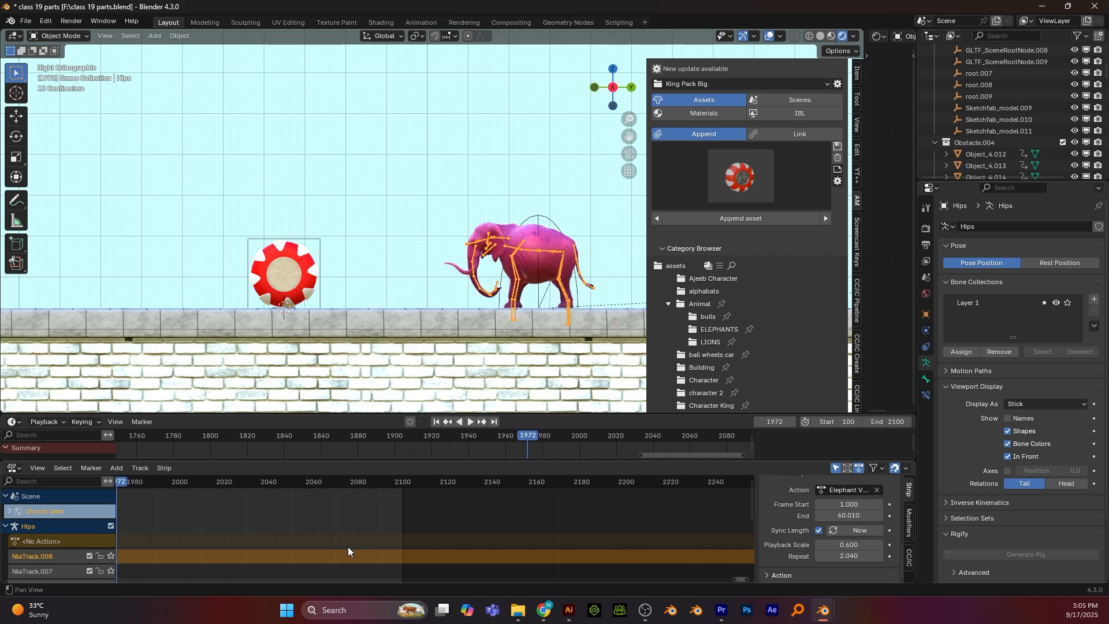
{"action": "middle_click_drag", "start_coordinate": [275, 548], "coordinate": [525, 561]}
{"action": "scroll", "coordinate": [525, 562], "scroll_direction": "up", "scroll_amount": 6}
{"action": "middle_click_drag", "start_coordinate": [449, 558], "coordinate": [504, 556]}
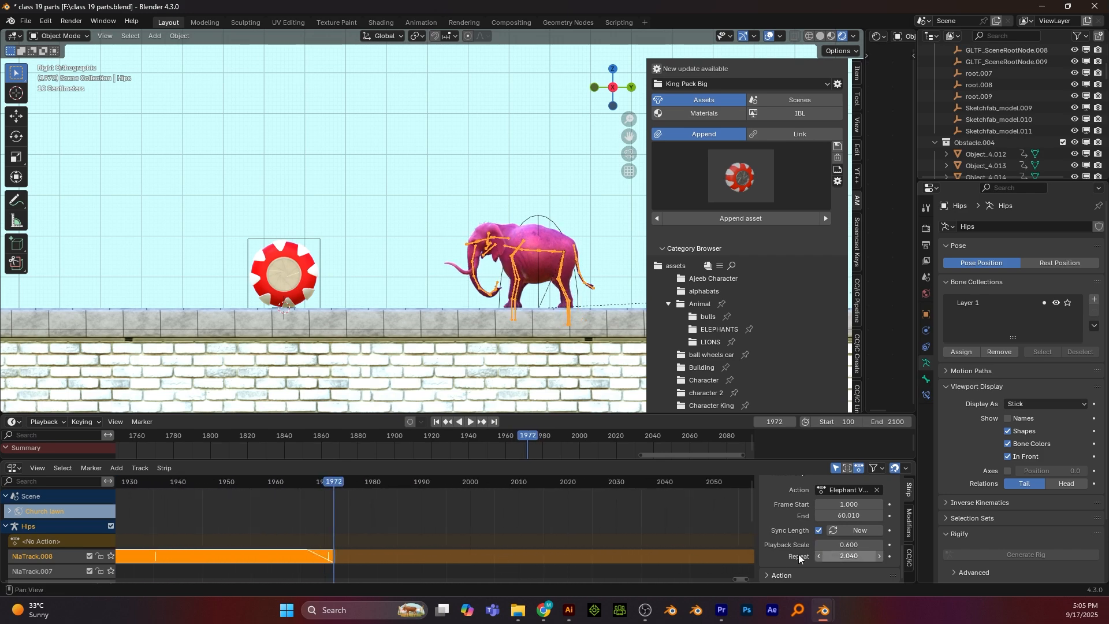
{"action": "left_click", "coordinate": [818, 556]}
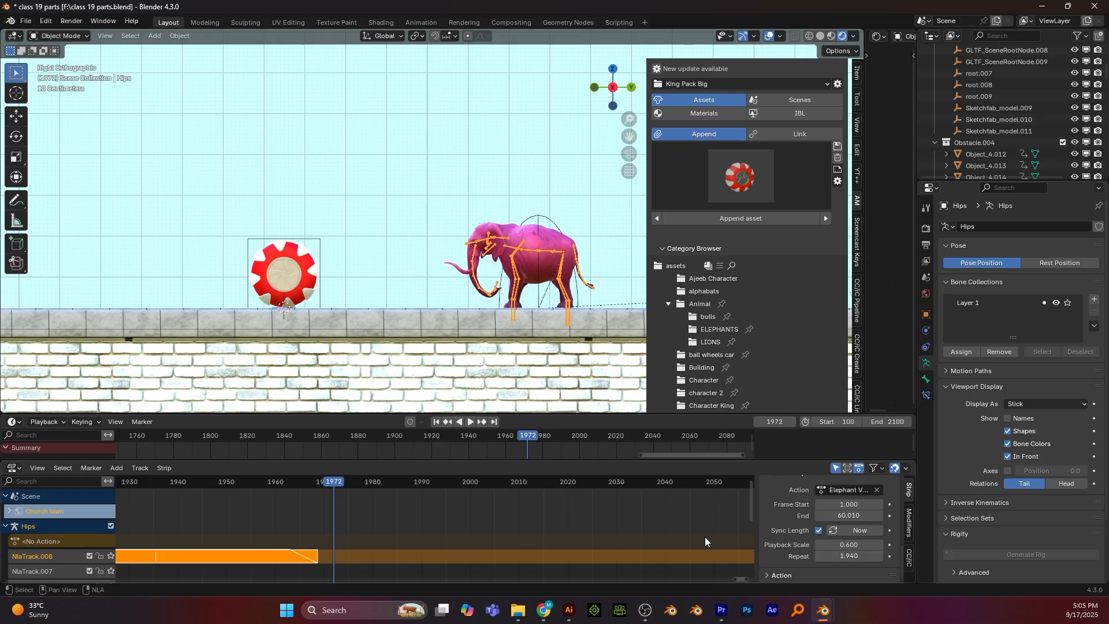
{"action": "left_click_drag", "start_coordinate": [327, 484], "coordinate": [319, 480]}
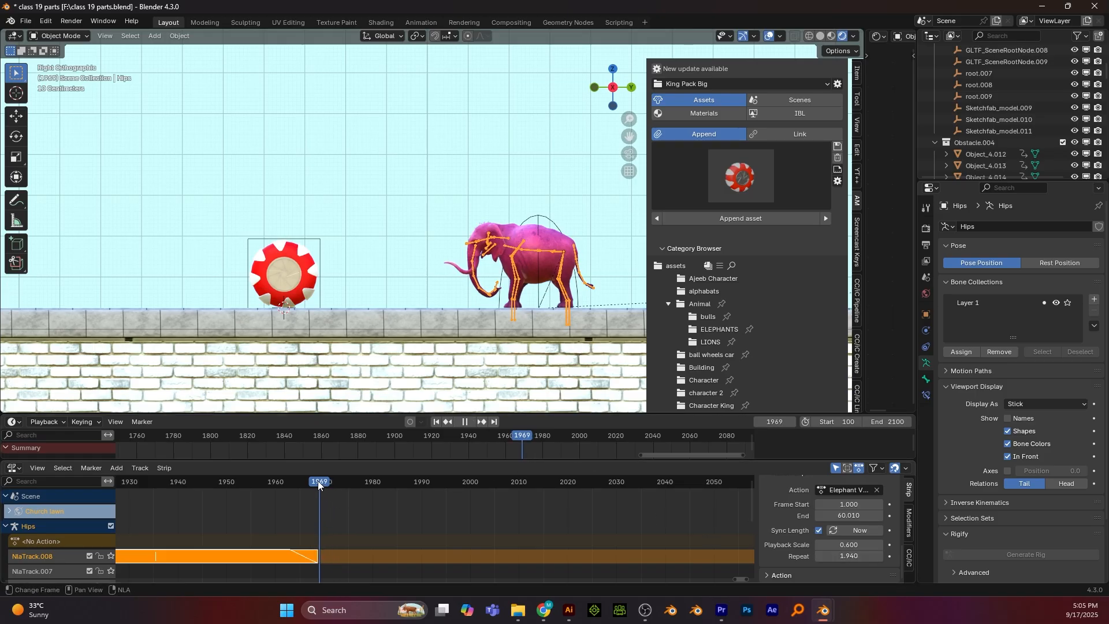
Move the Elephant V2 empty about -3.1 m along Y up to the wheel and keyframe it at frame 1969
{"action": "left_click", "coordinate": [534, 218]}
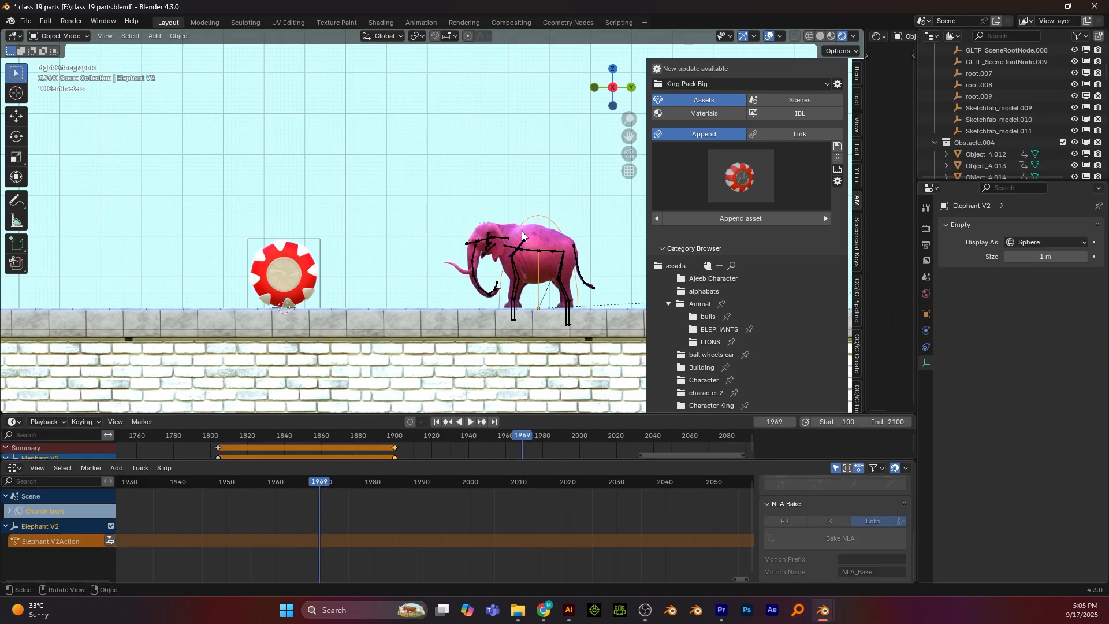
{"action": "key", "text": "g"}
{"action": "key", "text": "y"}
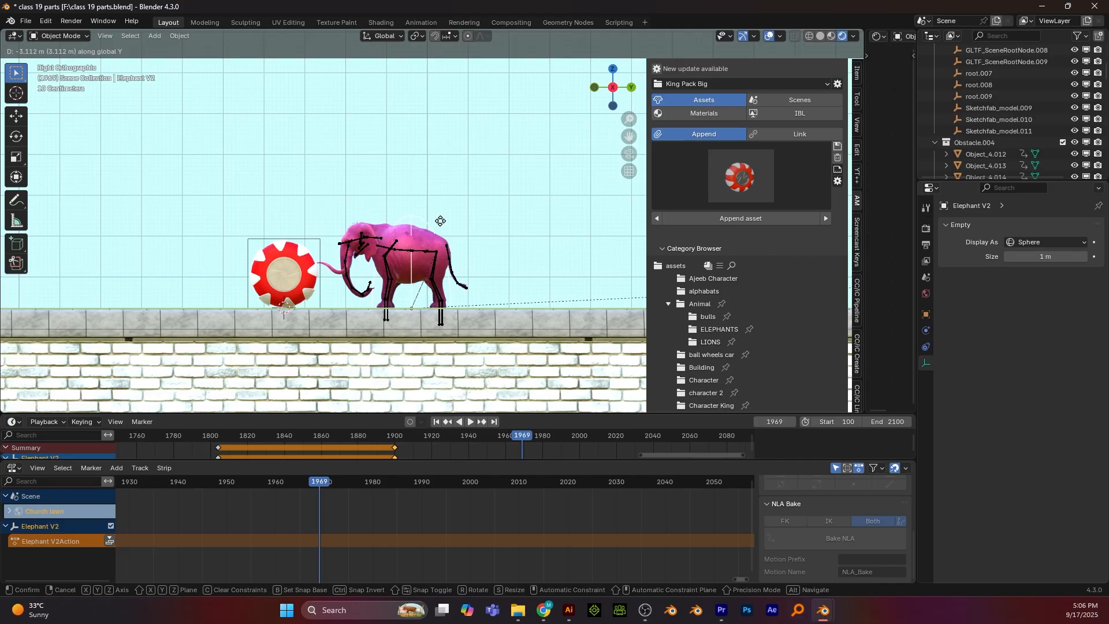
{"action": "left_click", "coordinate": [438, 220]}
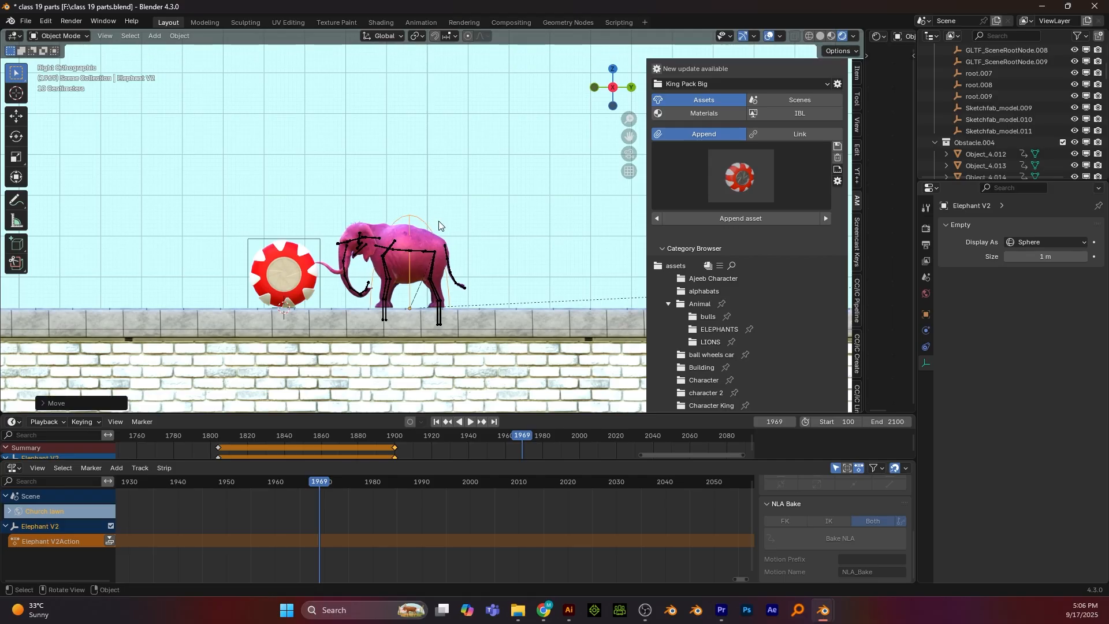
{"action": "key", "text": "i"}
Play back the elephant's approach to the wheel from the side and in perspective, and save the file
{"action": "left_click_drag", "start_coordinate": [518, 437], "coordinate": [407, 428]}
{"action": "key", "text": "space"}
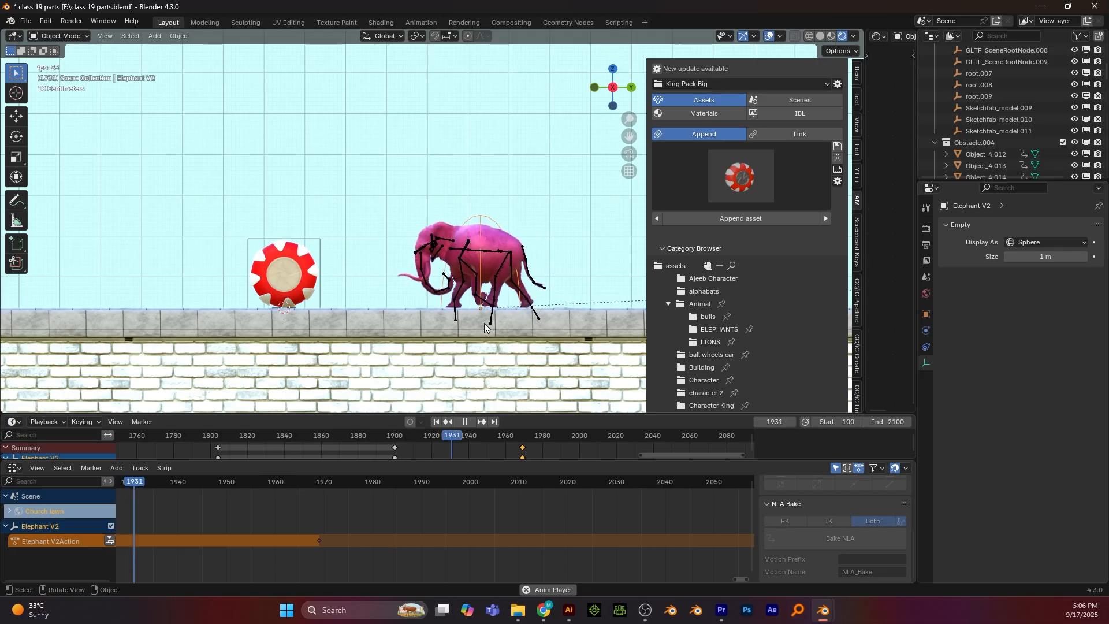
{"action": "key", "text": "space"}
{"action": "middle_click_drag", "start_coordinate": [484, 323], "coordinate": [460, 284]}
{"action": "key", "text": "ctrl+s"}
{"action": "key", "text": "space"}
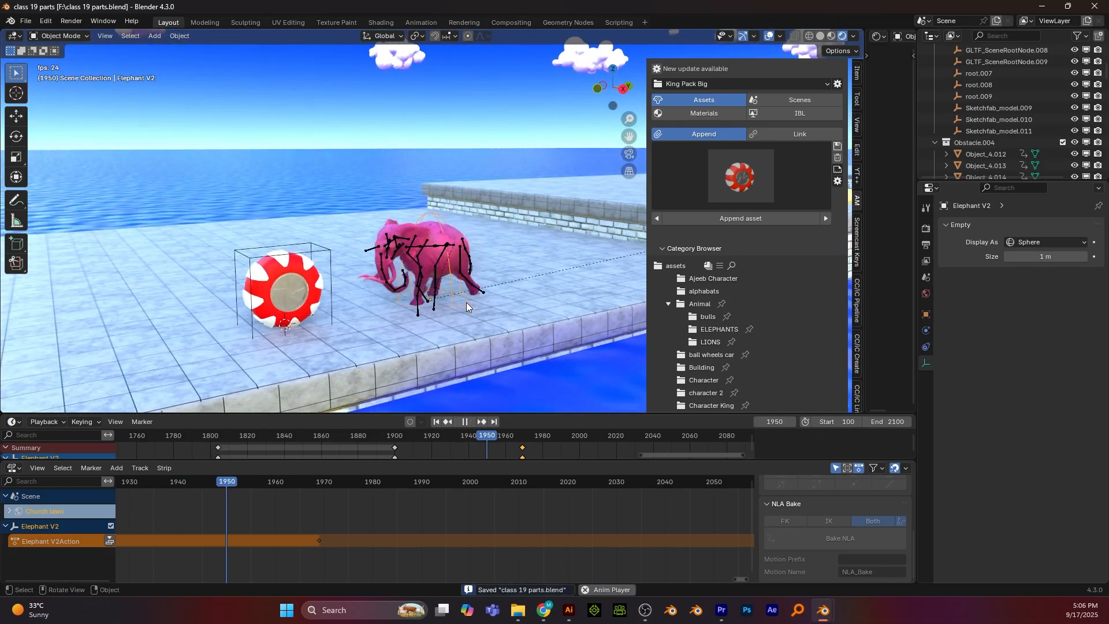
{"action": "key", "text": "space"}
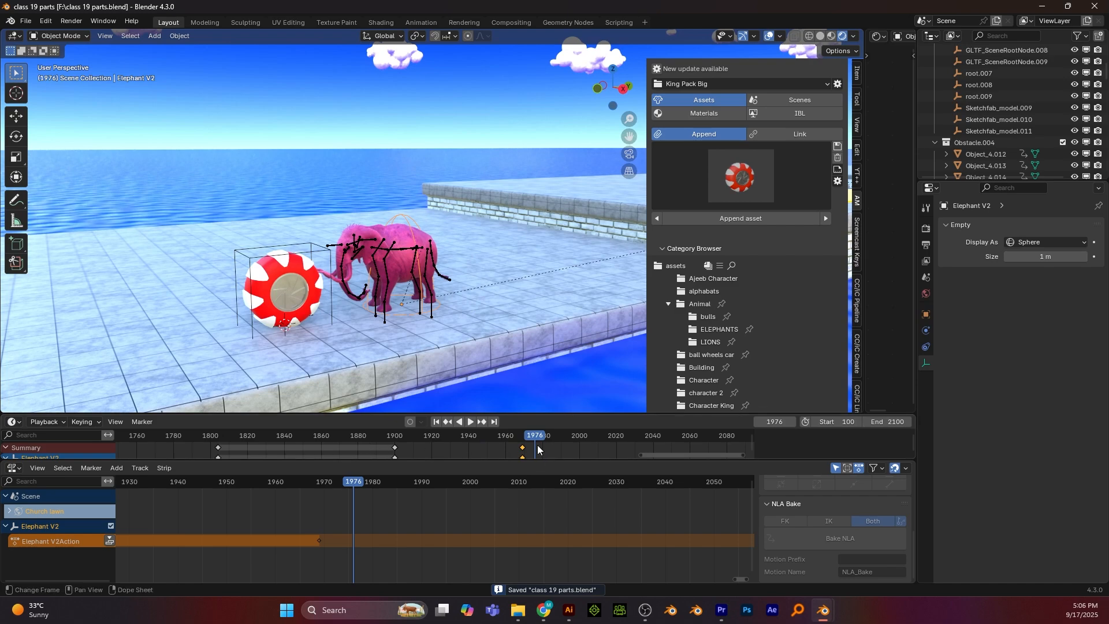
Add the Elephant V2 Firing action as a strip on a new NLA track of the Hips armature at frame 1969
{"action": "left_click", "coordinate": [517, 437]}
{"action": "key", "text": "space"}
{"action": "key", "text": "space"}
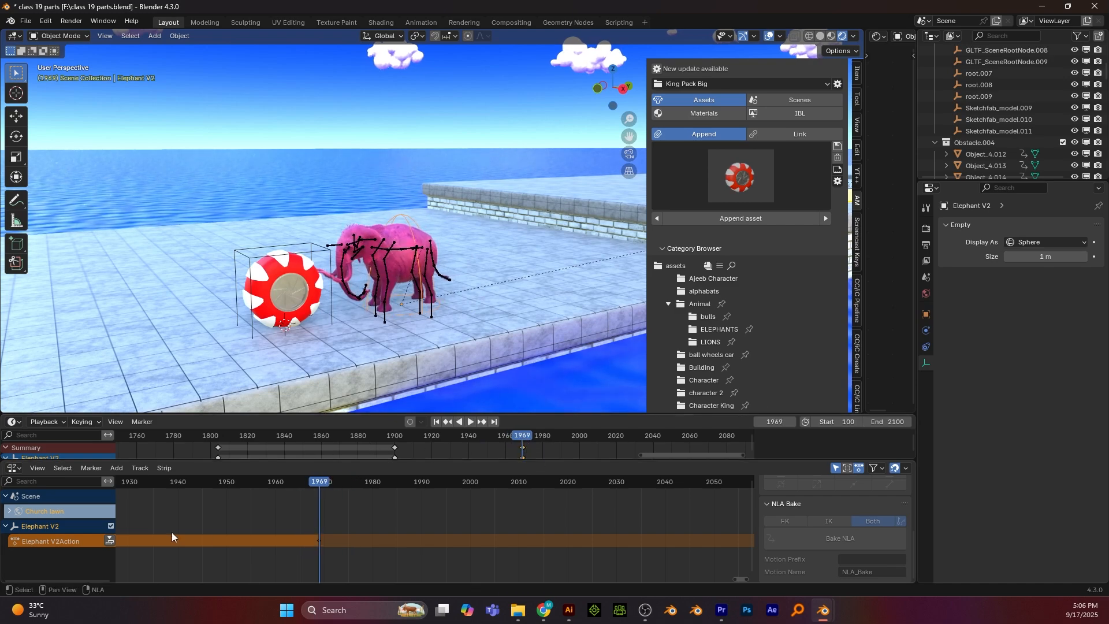
{"action": "mouse_move", "coordinate": [435, 459]}
{"action": "left_mouse_down"}
{"action": "mouse_move", "coordinate": [441, 546]}
{"action": "mouse_move", "coordinate": [437, 454]}
{"action": "left_mouse_up"}
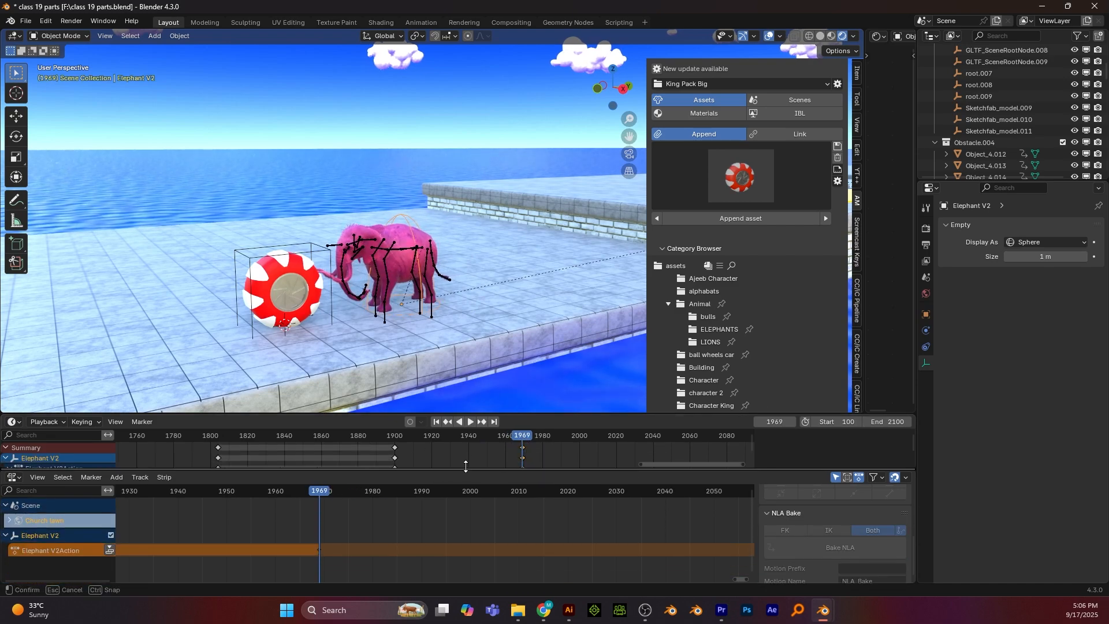
{"action": "left_click", "coordinate": [364, 240]}
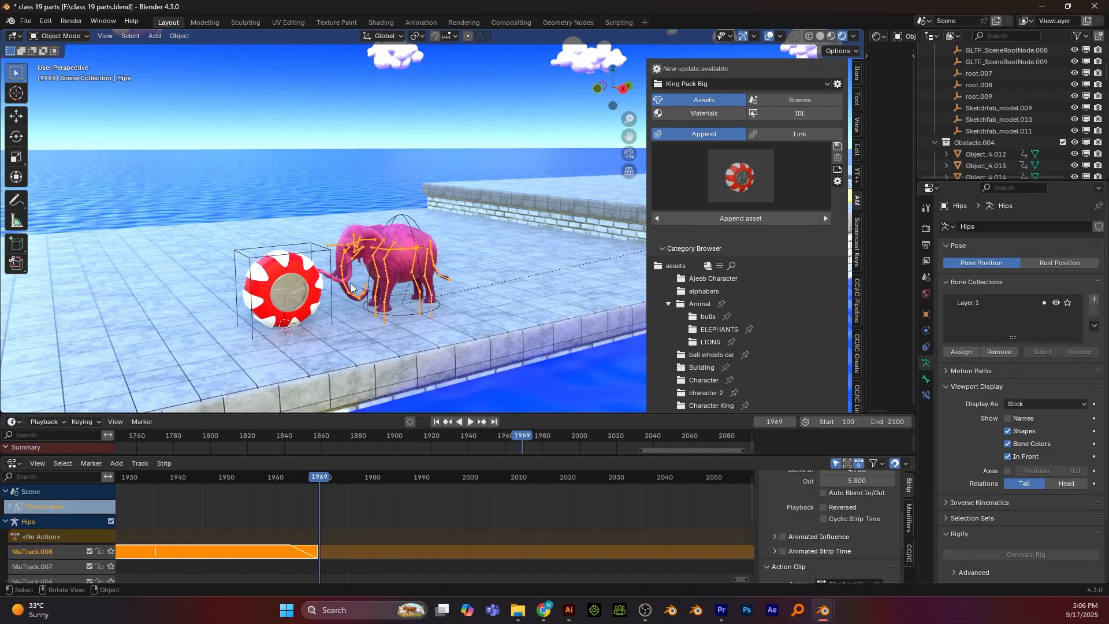
{"action": "key", "text": "shift+a"}
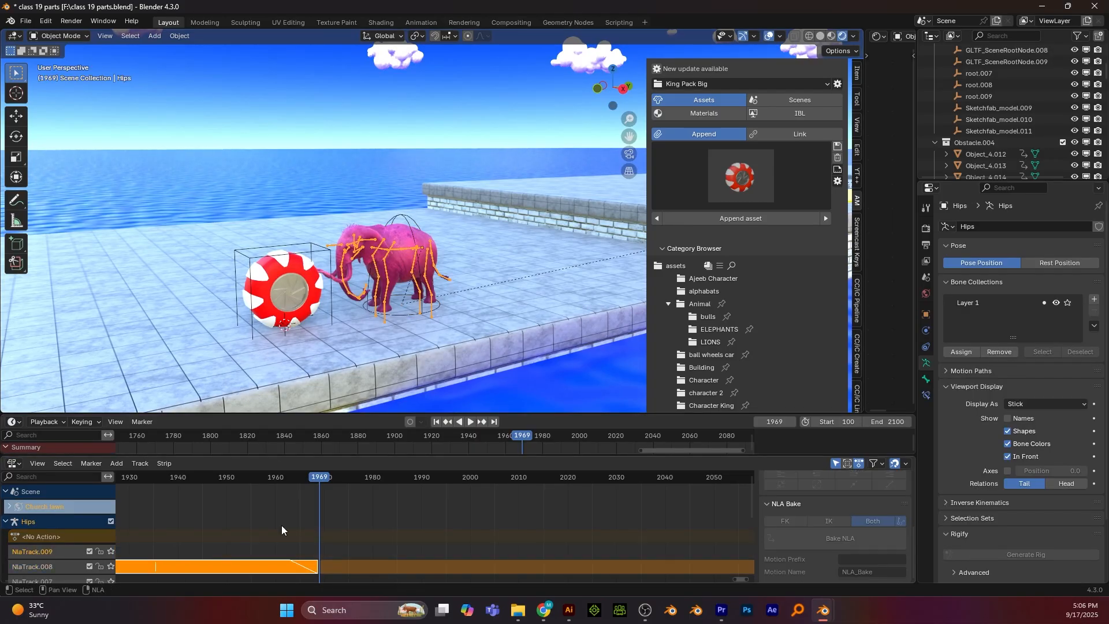
{"action": "key", "text": "shift+a"}
{"action": "type", "text": "ele"}
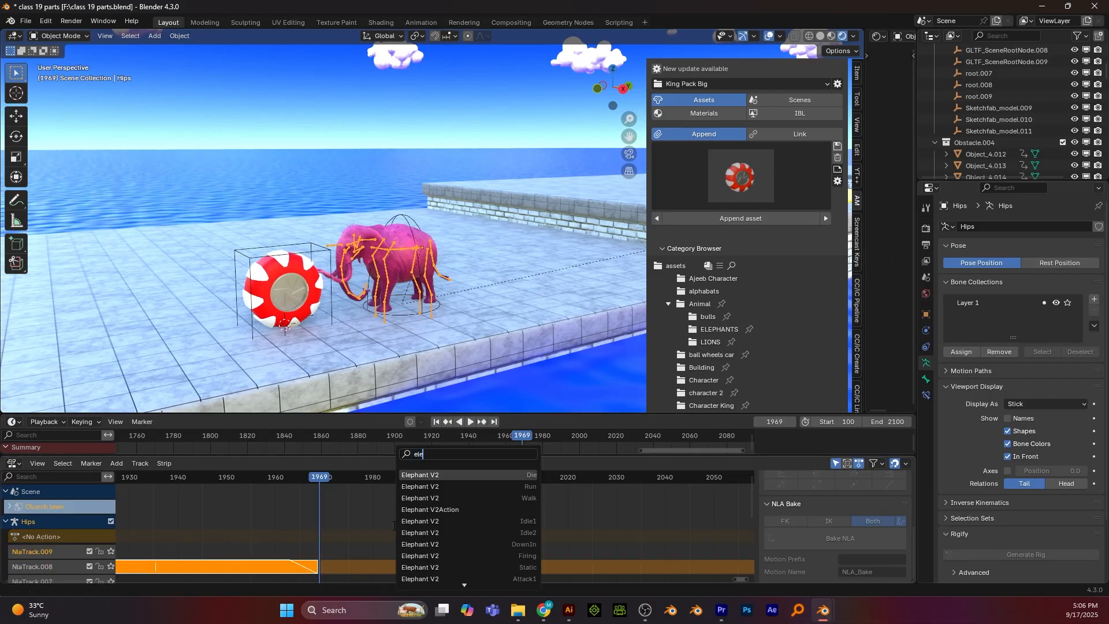
{"action": "left_click", "coordinate": [458, 556]}
{"action": "scroll", "coordinate": [375, 529], "scroll_direction": "down", "scroll_amount": 3}
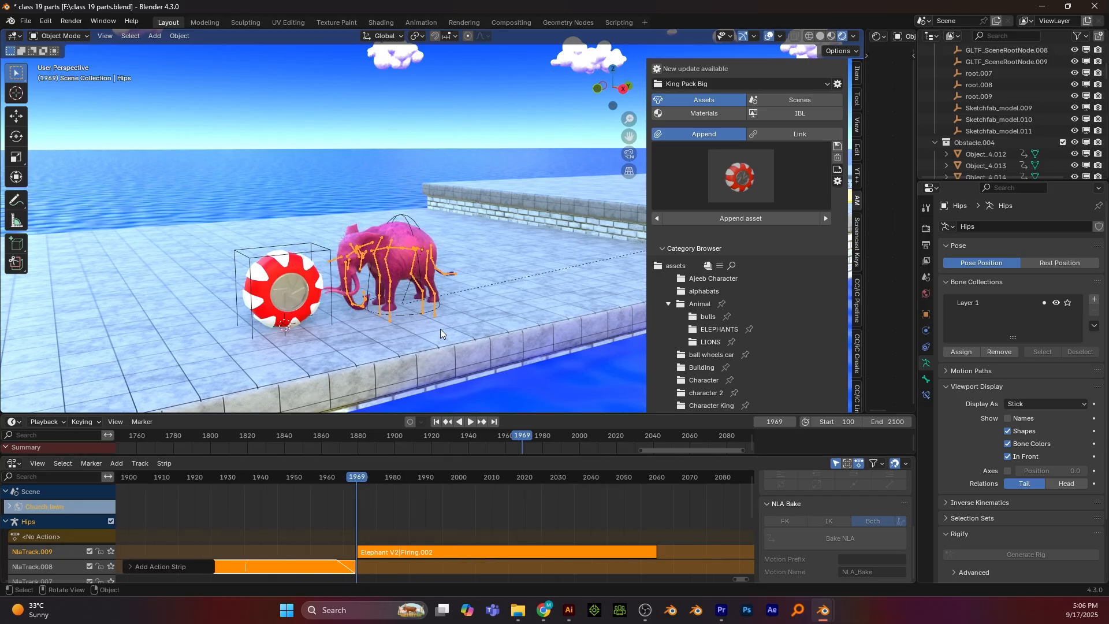
Play the elephant's Firing animation beside the wheel from the side and scrub back to frame 1990
{"action": "key", "text": "KP_3"}
{"action": "key", "text": "space"}
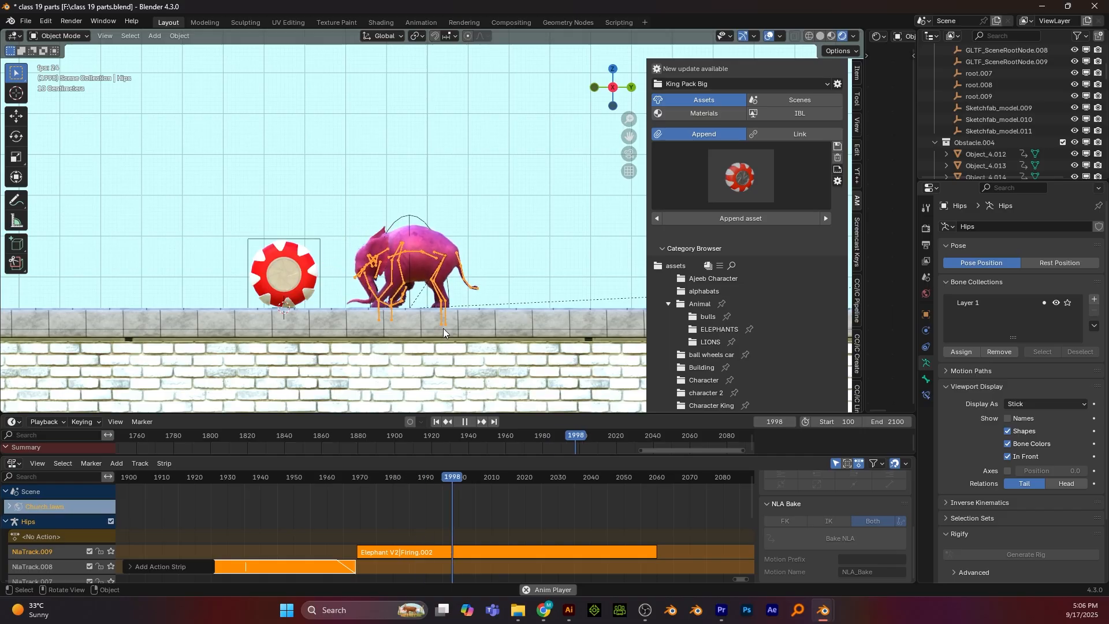
{"action": "key", "text": "space"}
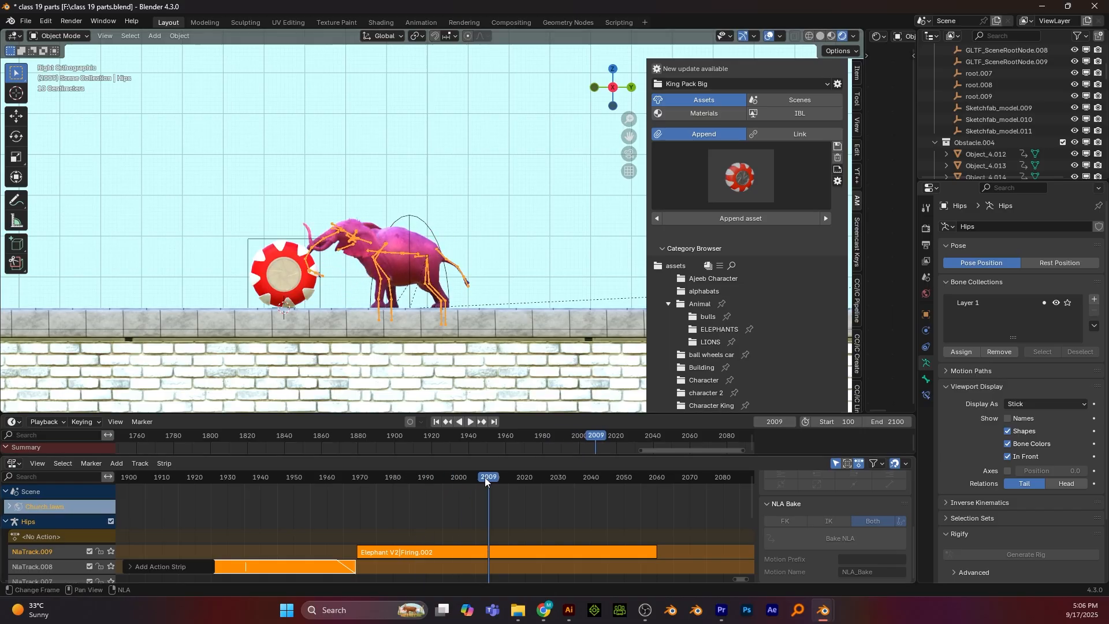
{"action": "left_click_drag", "start_coordinate": [484, 477], "coordinate": [426, 480]}
Set the Firing.002 strip's blend in to 2.400 and blend out to 4.000
{"action": "left_click", "coordinate": [525, 549]}
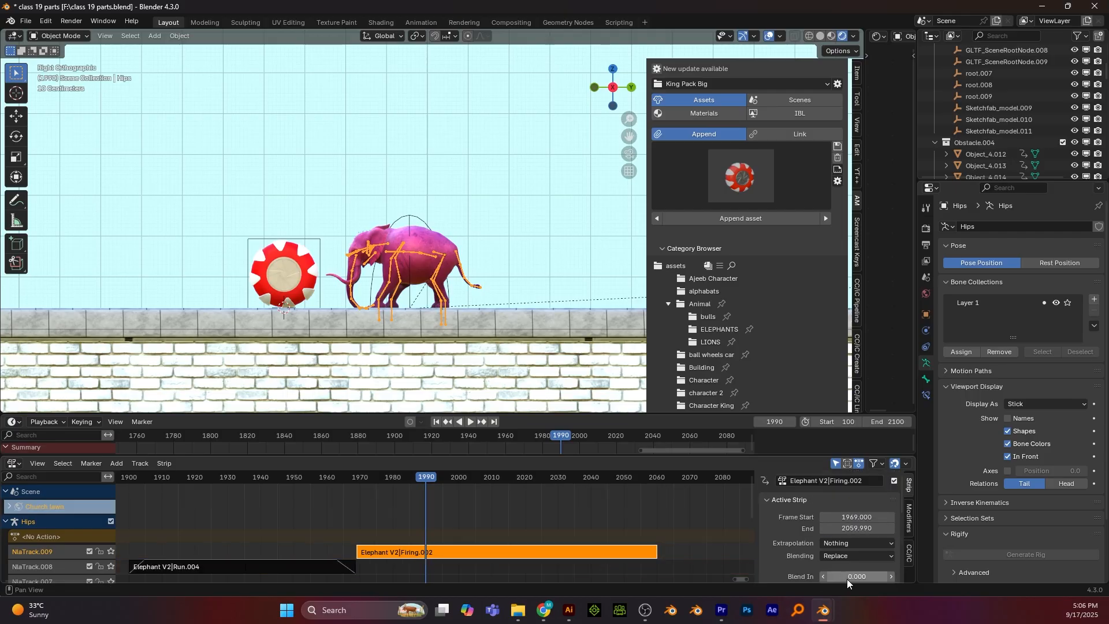
{"action": "scroll", "coordinate": [848, 543], "scroll_direction": "down", "scroll_amount": 4}
{"action": "double_click", "coordinate": [846, 486]}
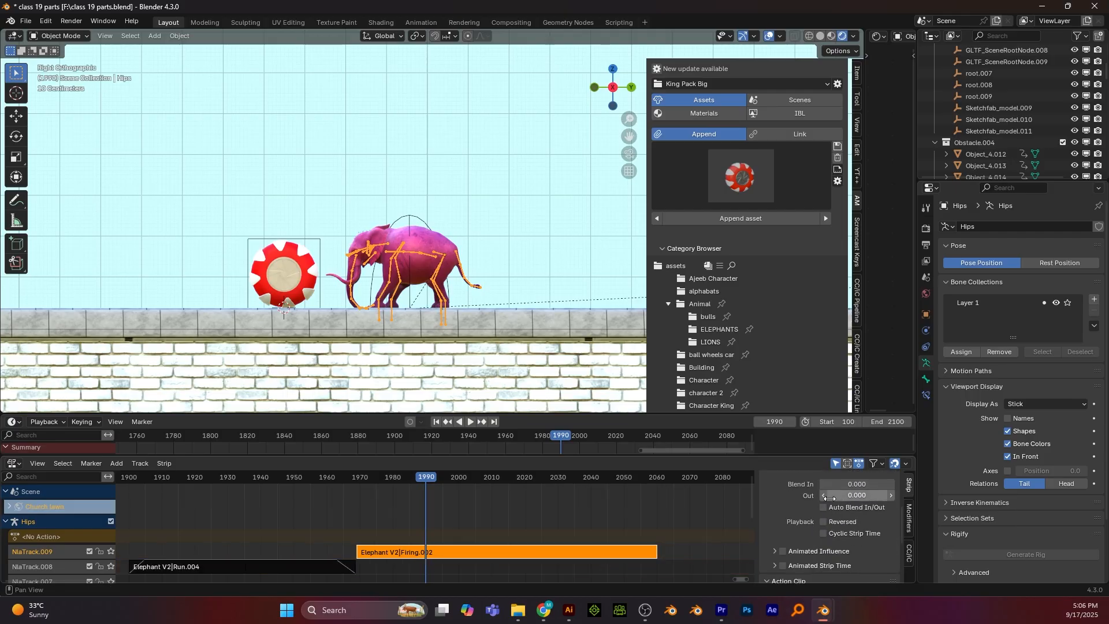
{"action": "type", "text": "1.2"}
{"action": "key", "text": "Return"}
{"action": "left_click_drag", "start_coordinate": [848, 485], "coordinate": [861, 496]}
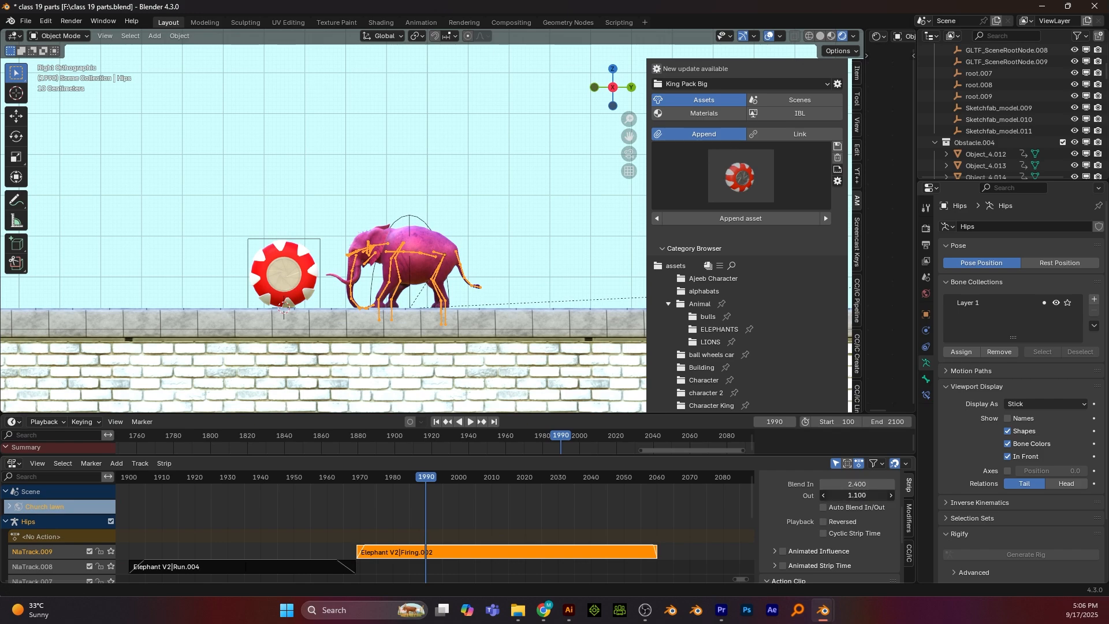
Shift the Firing.002 strip about 3 frames earlier so it overlaps the end of the Run.004 strip
{"action": "left_click", "coordinate": [501, 544]}
{"action": "left_click", "coordinate": [503, 545]}
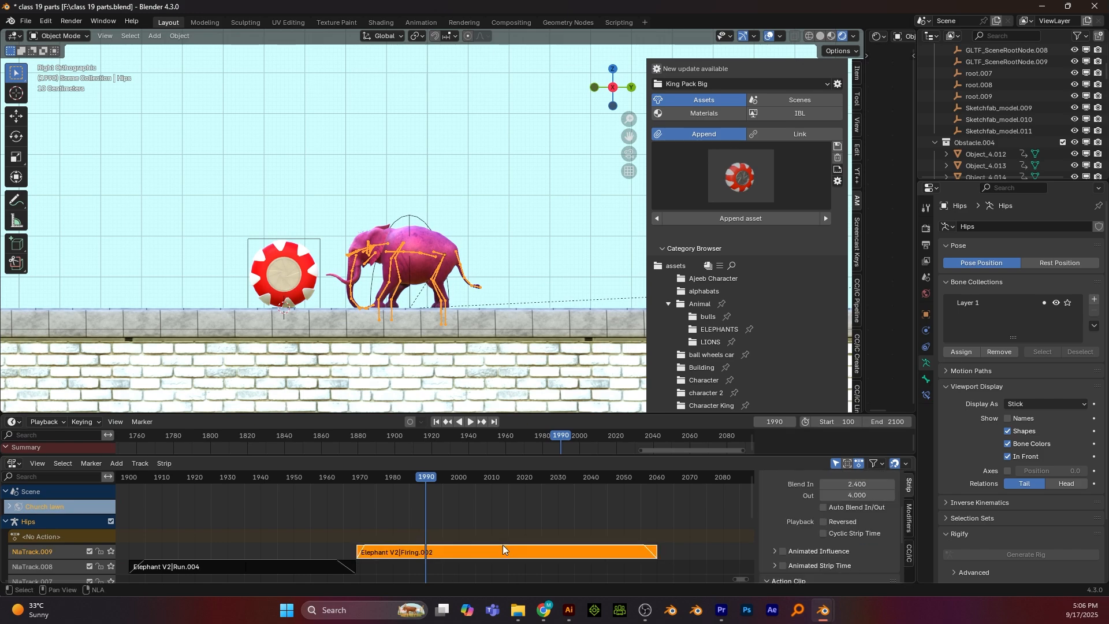
{"action": "key", "text": "g"}
{"action": "left_click", "coordinate": [492, 545]}
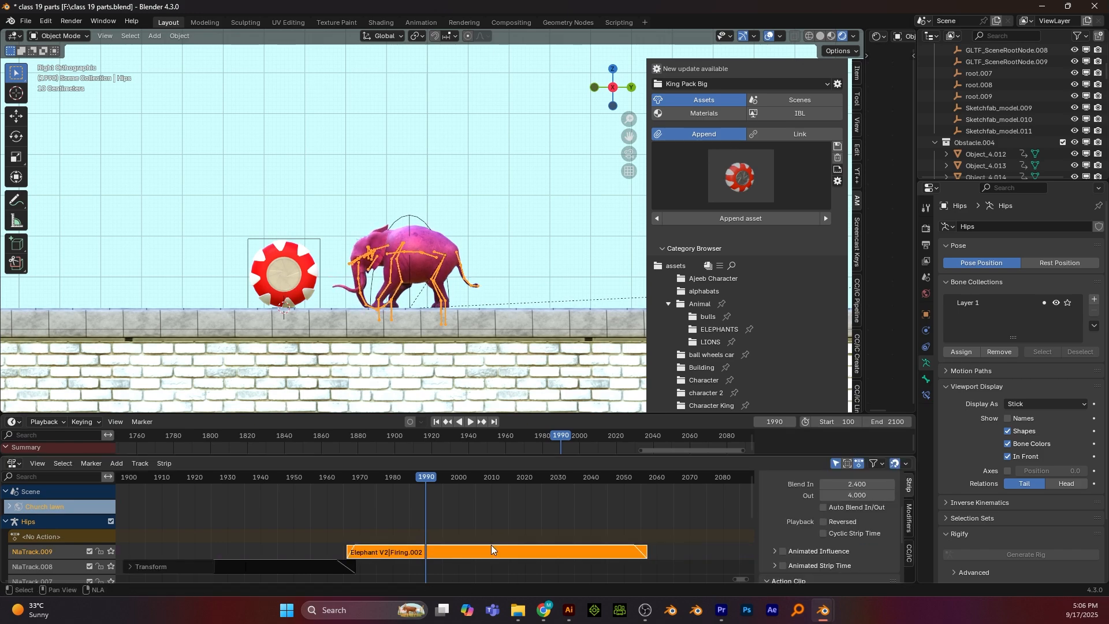
Play the transition from the run to the Firing animation starting at frame 1965
{"action": "left_click_drag", "start_coordinate": [424, 478], "coordinate": [349, 481]}
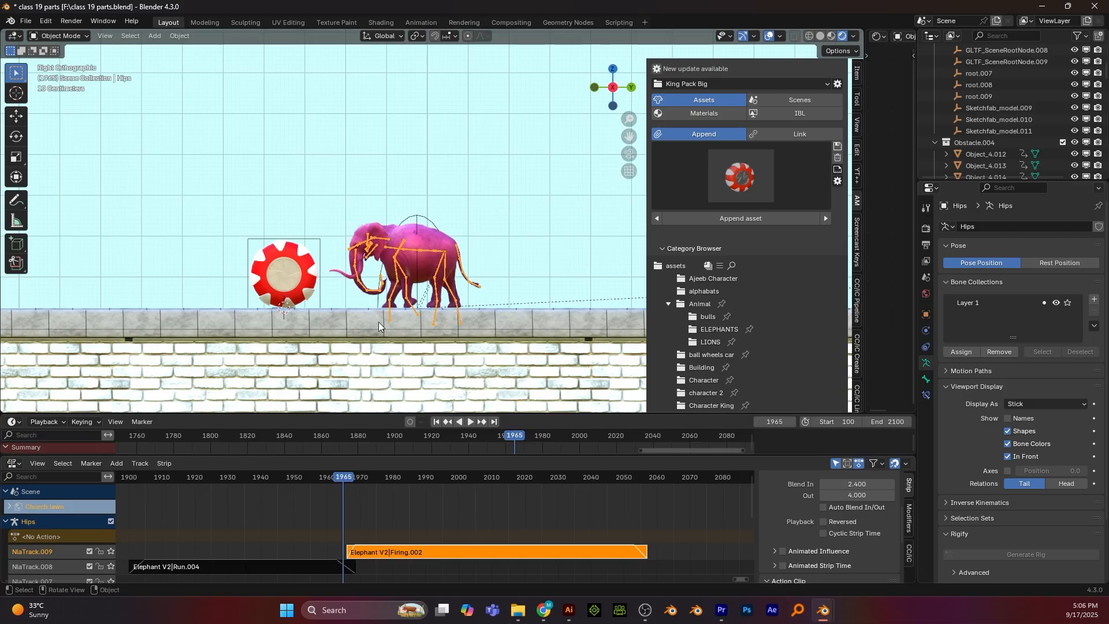
{"action": "key", "text": "space"}
{"action": "key", "text": "space"}
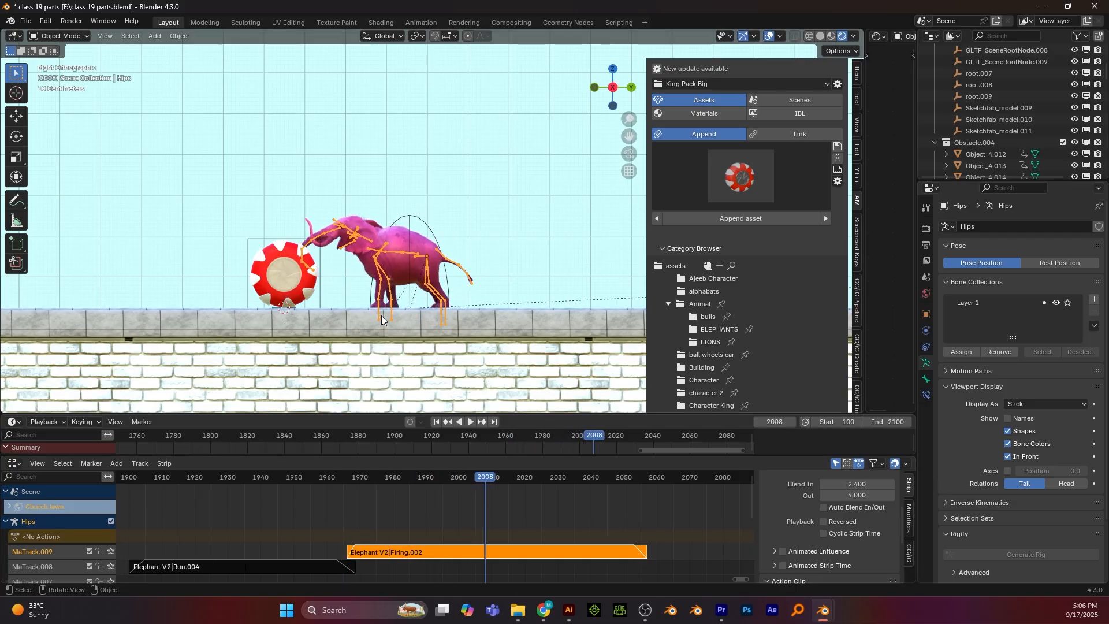
Scrub from frame 1989 to find the moment the trunk meets the wheel, and stop at frame 2002
{"action": "left_click_drag", "start_coordinate": [486, 480], "coordinate": [422, 482]}
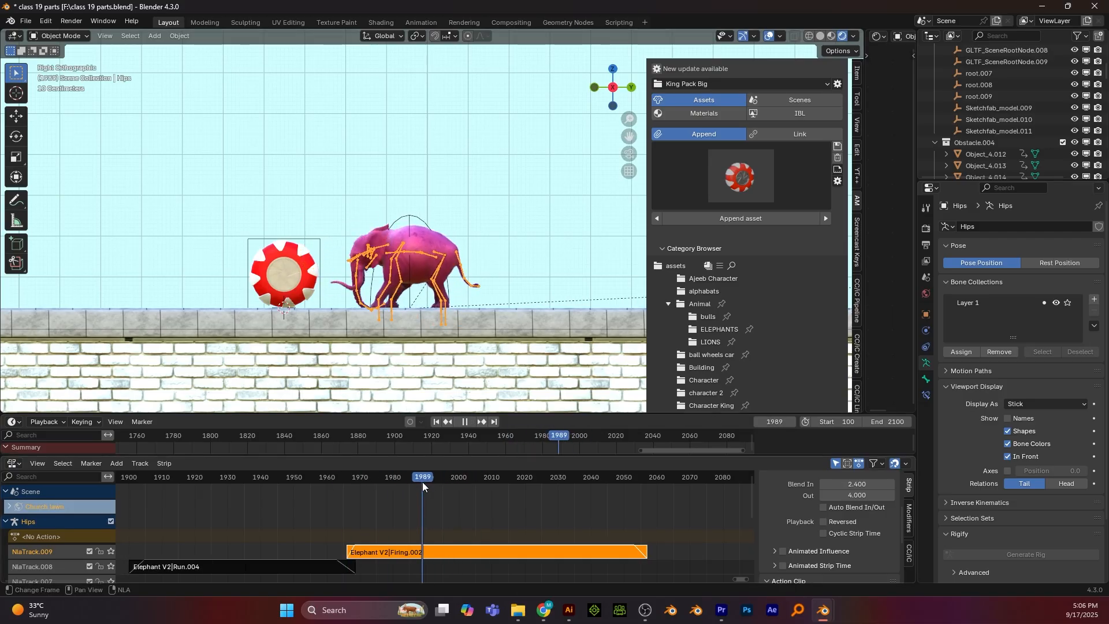
{"action": "key", "text": "space"}
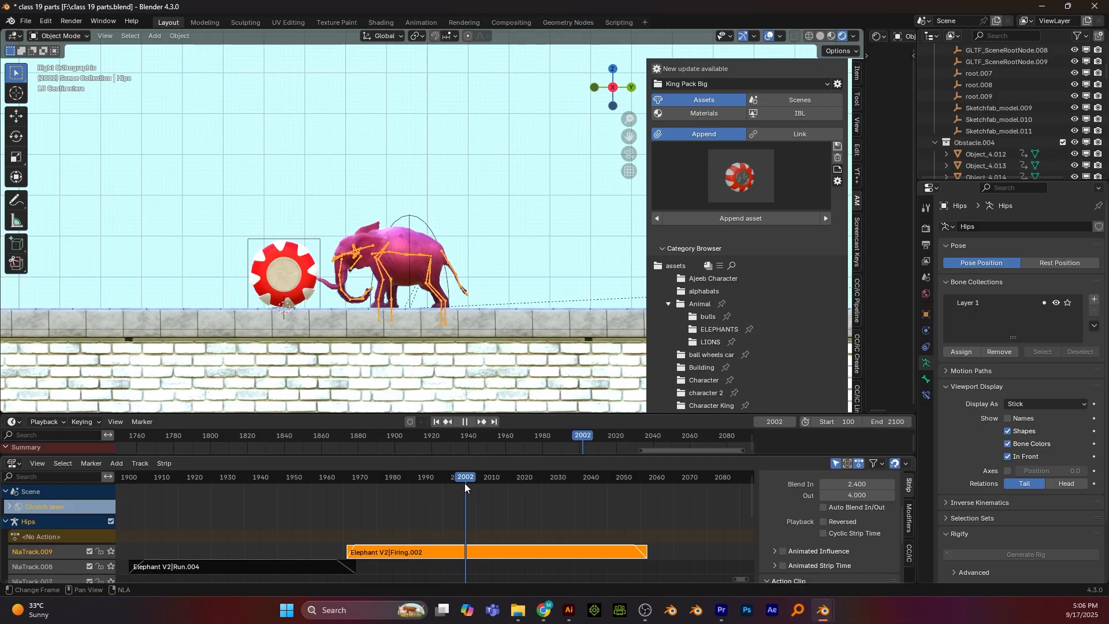
{"action": "key", "text": "space"}
{"action": "middle_click_drag", "start_coordinate": [416, 272], "coordinate": [294, 312]}
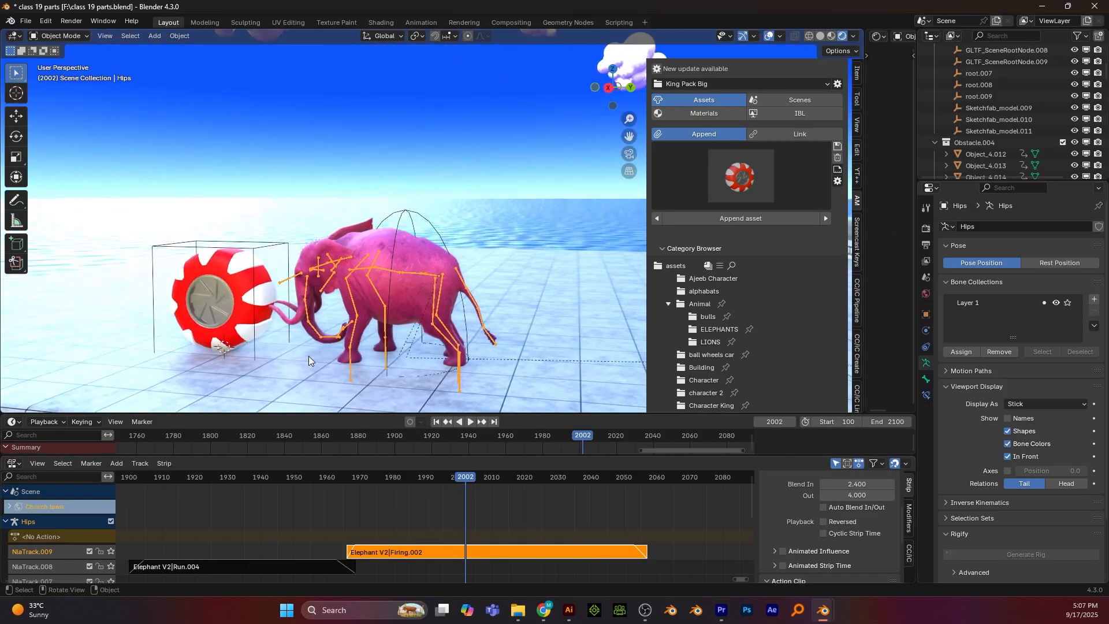
{"action": "key", "text": "KP_1"}
{"action": "key", "text": "KP_3"}
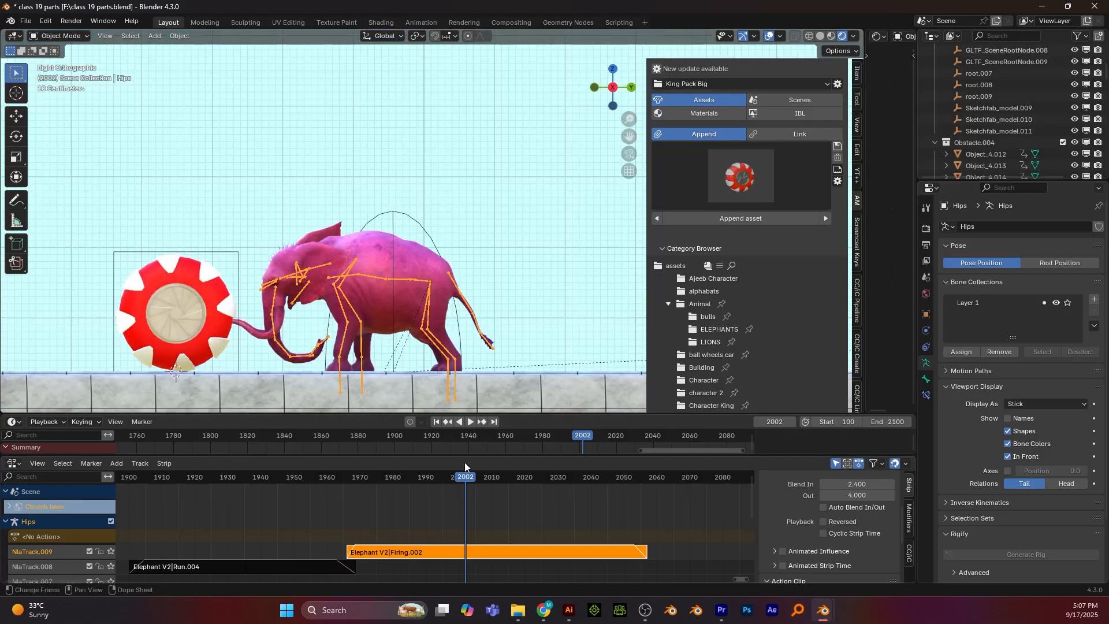
{"action": "key", "text": "space"}
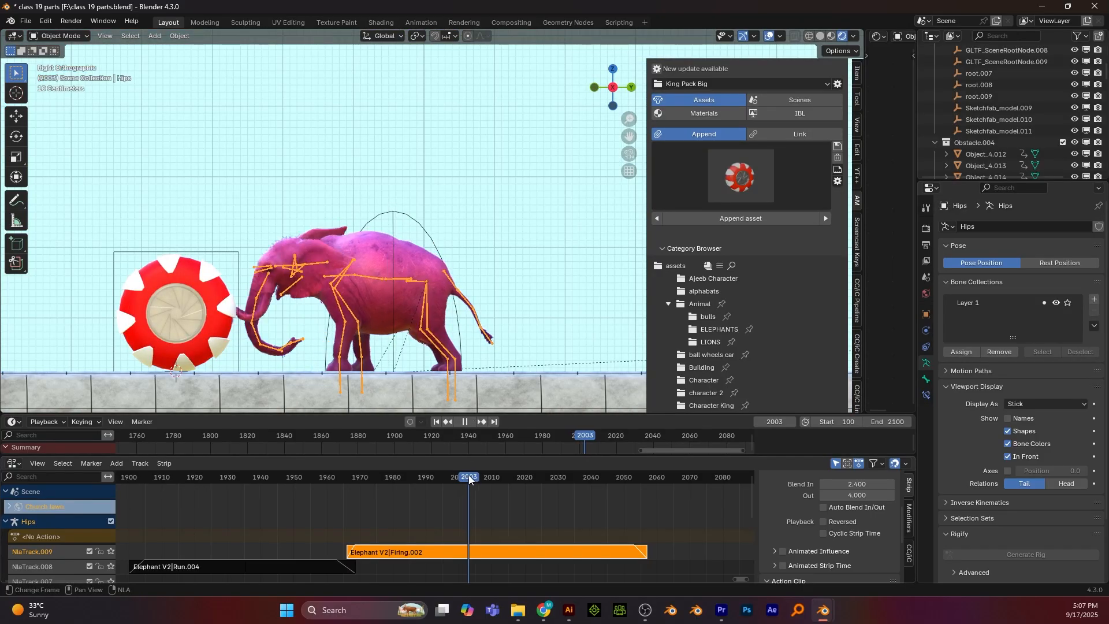
{"action": "key", "text": "Escape"}
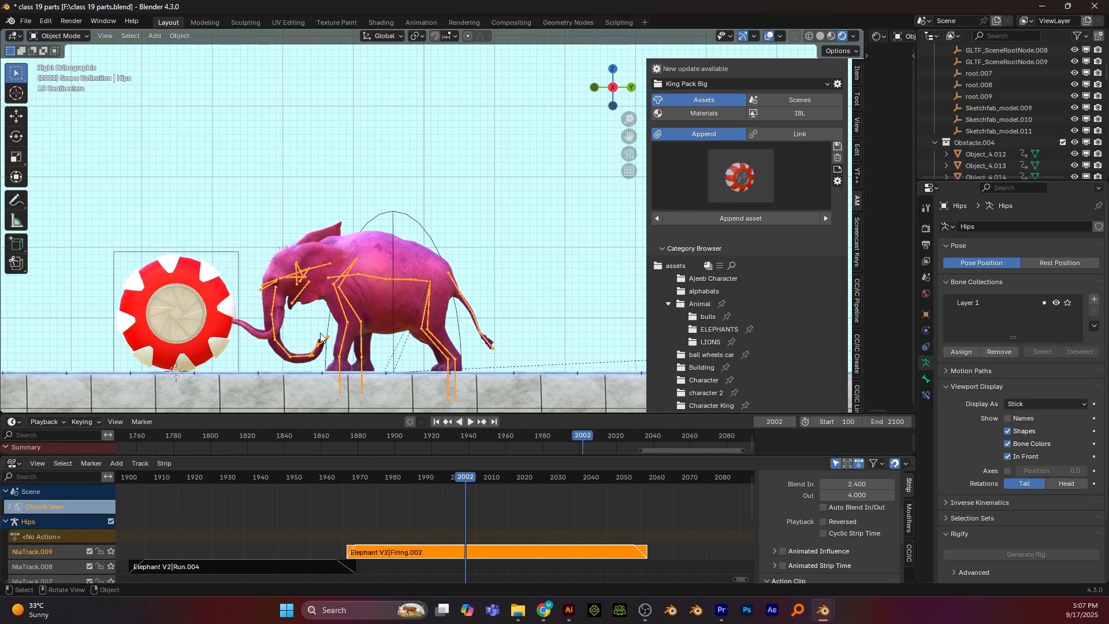
Select the wheel's cube empty and keyframe it at frame 2002
{"action": "scroll", "coordinate": [232, 266], "scroll_direction": "down", "scroll_amount": 3}
{"action": "middle_click_drag", "start_coordinate": [234, 265], "coordinate": [290, 266], "text": "shift"}
{"action": "scroll", "coordinate": [347, 257], "scroll_direction": "up", "scroll_amount": 1}
{"action": "middle_click_drag", "start_coordinate": [391, 248], "coordinate": [387, 264]}
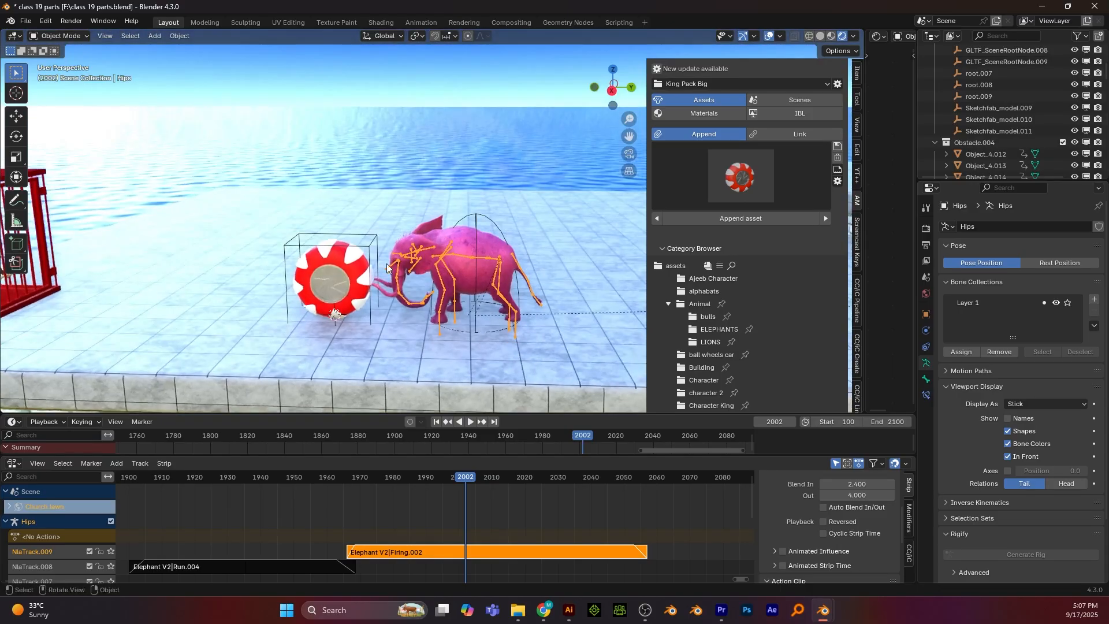
{"action": "left_click", "coordinate": [368, 246]}
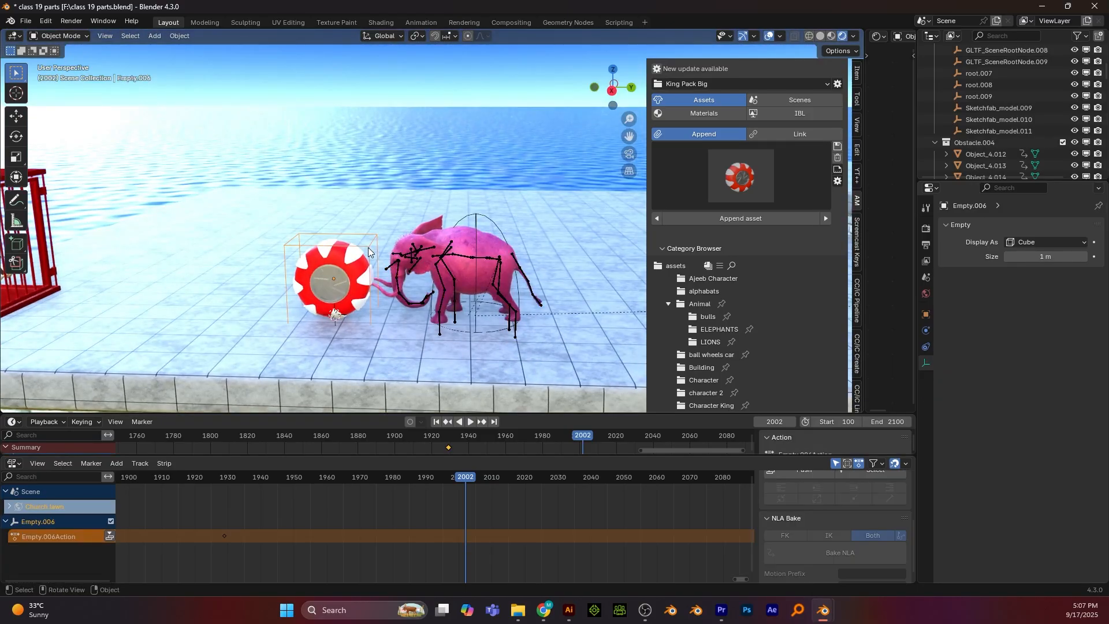
{"action": "key", "text": "i"}
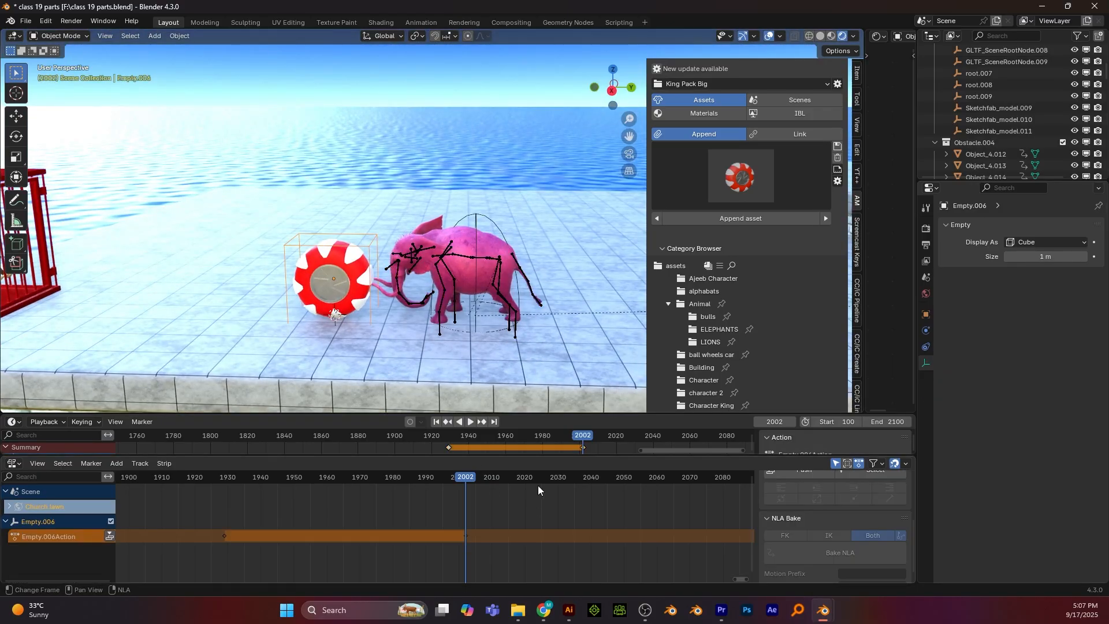
Enlarge the timeline to show the wheel's keyframes and place the playhead at frame 2040
{"action": "left_click_drag", "start_coordinate": [527, 464], "coordinate": [527, 525]}
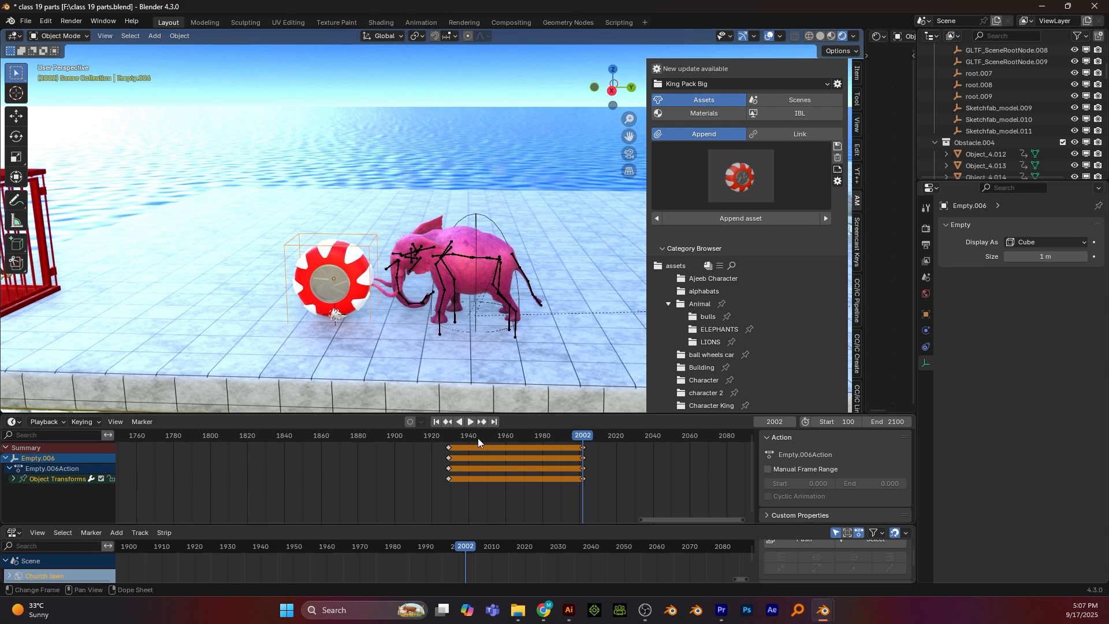
{"action": "scroll", "coordinate": [477, 439], "scroll_direction": "down", "scroll_amount": 1}
{"action": "middle_click_drag", "start_coordinate": [555, 449], "coordinate": [407, 444]}
{"action": "key", "text": "space"}
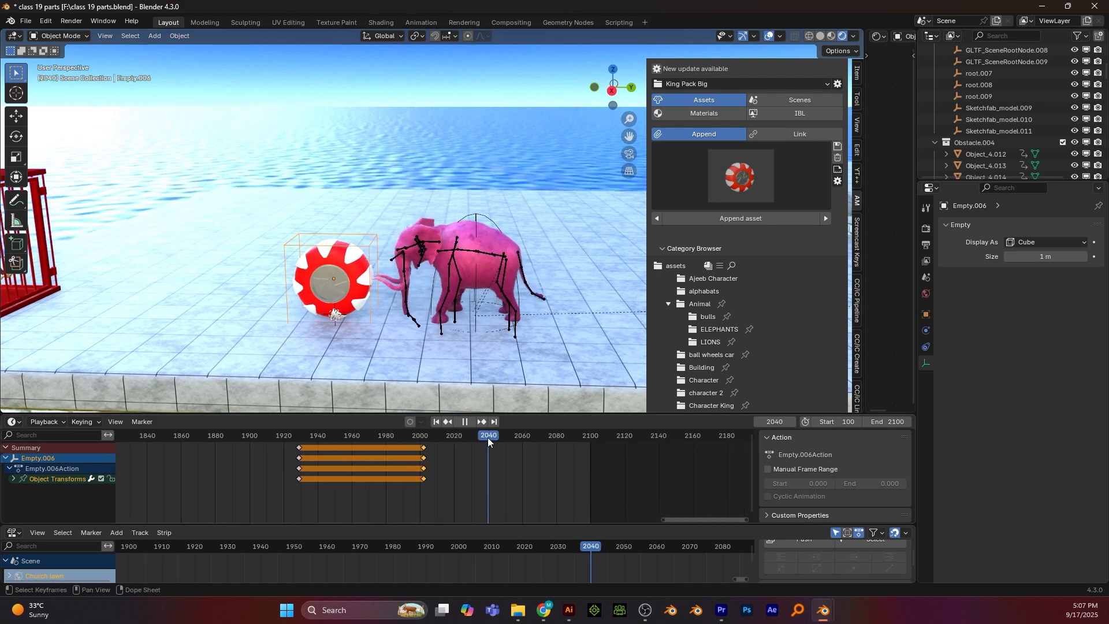
{"action": "key", "text": "space"}
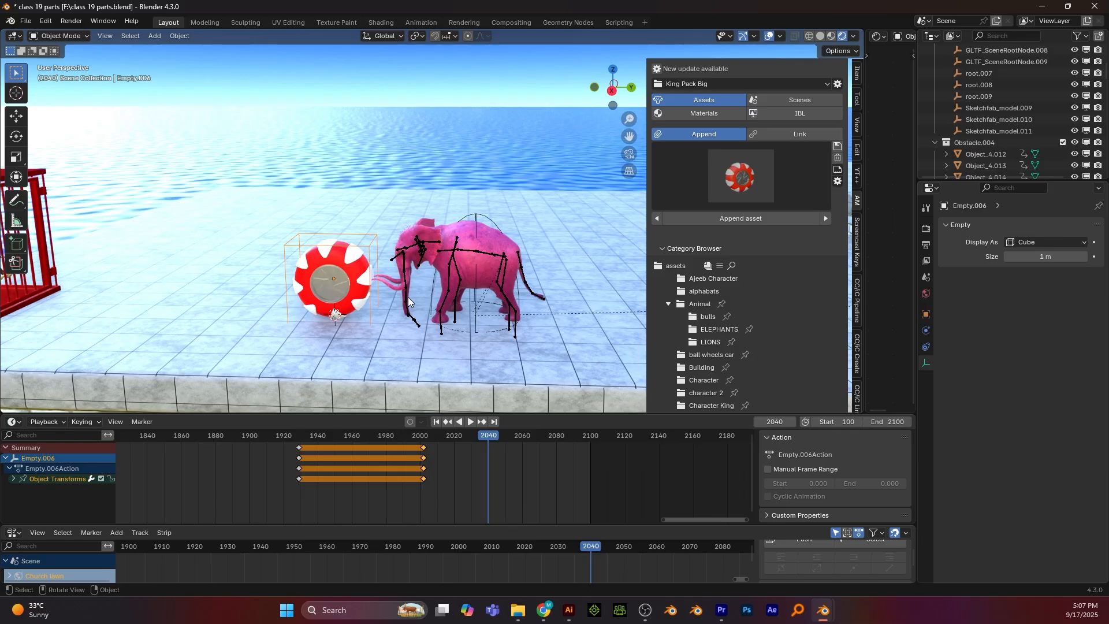
Move the wheel's empty along Y until the wheel rests against the elephant's cage, and keyframe it at frame 2040
{"action": "scroll", "coordinate": [408, 297], "scroll_direction": "down", "scroll_amount": 2}
{"action": "key", "text": "g"}
{"action": "key", "text": "y"}
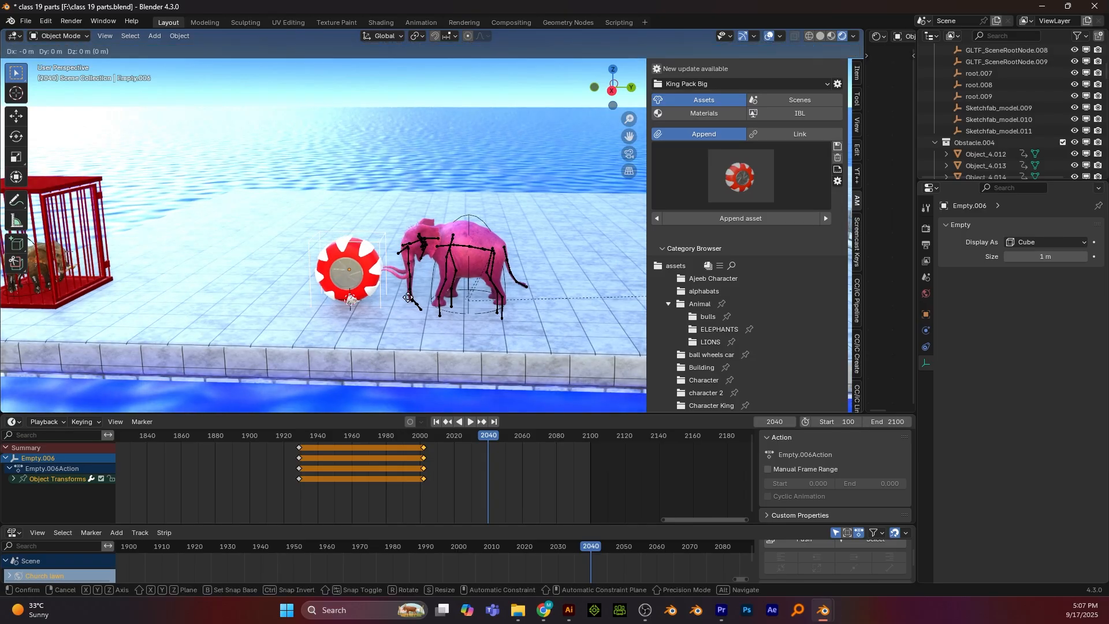
{"action": "left_click", "coordinate": [182, 292]}
{"action": "key", "text": "KP_3"}
{"action": "scroll", "coordinate": [278, 226], "scroll_direction": "up", "scroll_amount": 3}
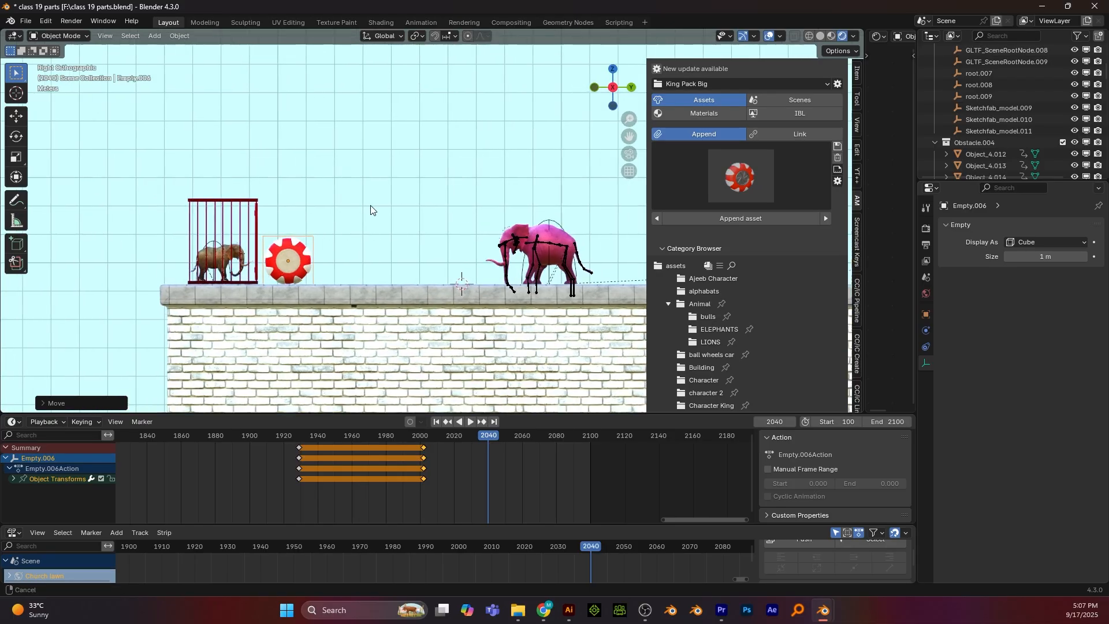
{"action": "key", "text": "g"}
{"action": "key", "text": "y"}
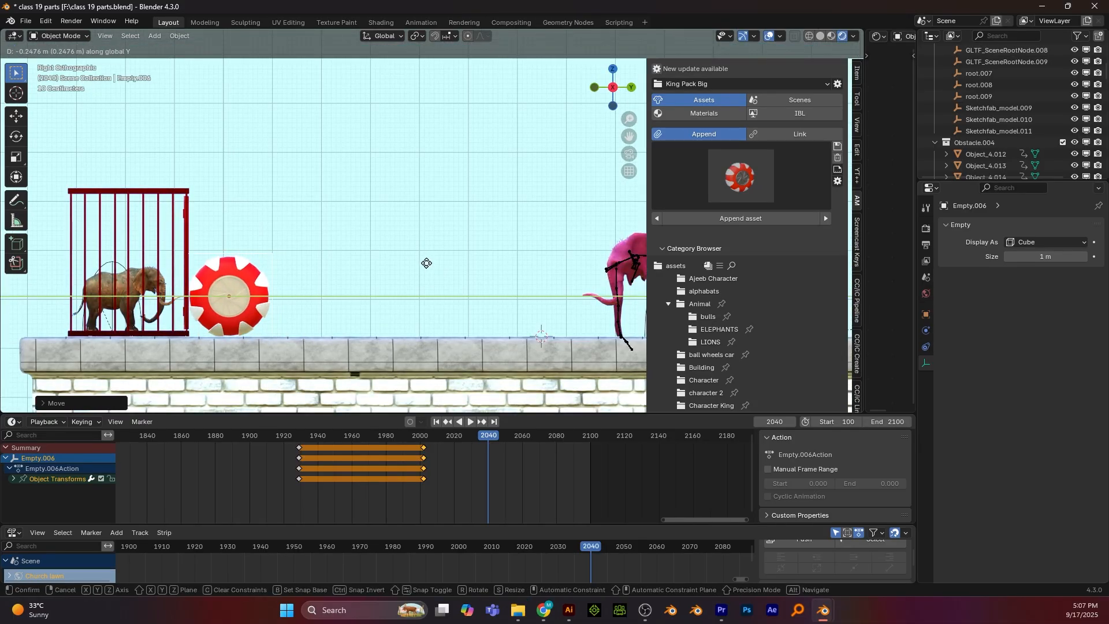
{"action": "left_click", "coordinate": [426, 267]}
{"action": "key", "text": "i"}
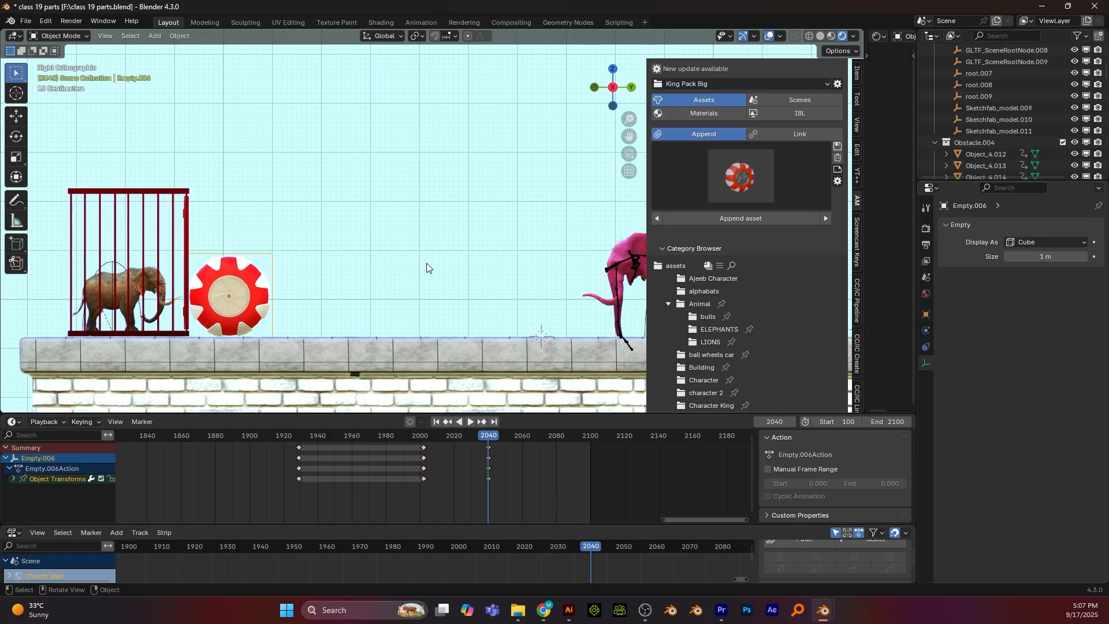
Play back the wheel's motion to the cage from the side and in perspective, stopping at frame 2050
{"action": "left_click_drag", "start_coordinate": [477, 436], "coordinate": [441, 435]}
{"action": "key", "text": "space"}
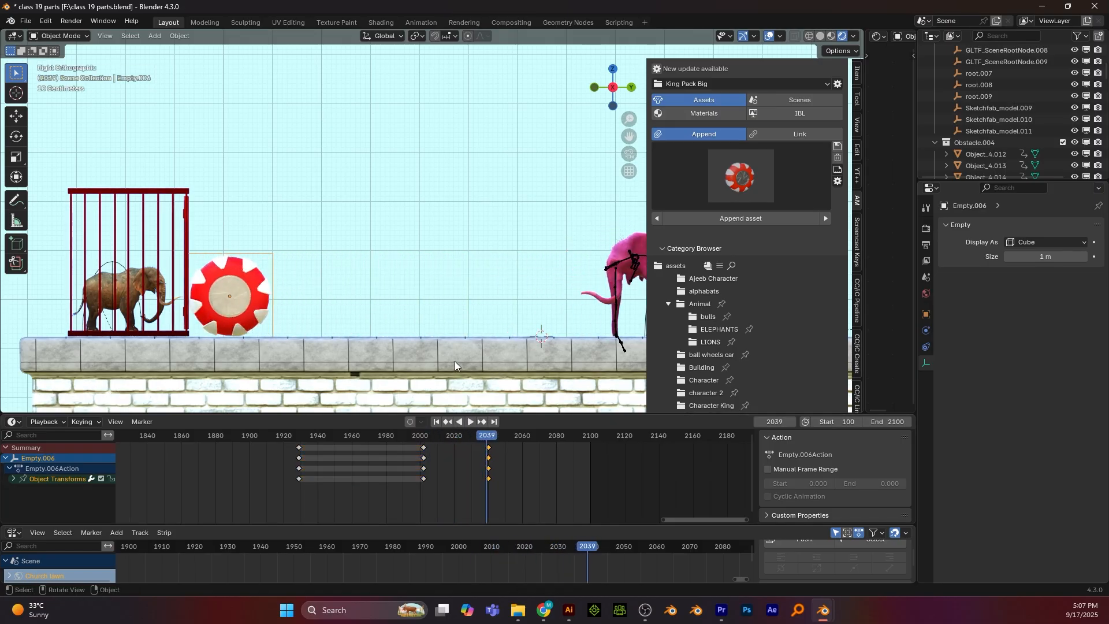
{"action": "key", "text": "space"}
{"action": "middle_click_drag", "start_coordinate": [455, 361], "coordinate": [434, 325]}
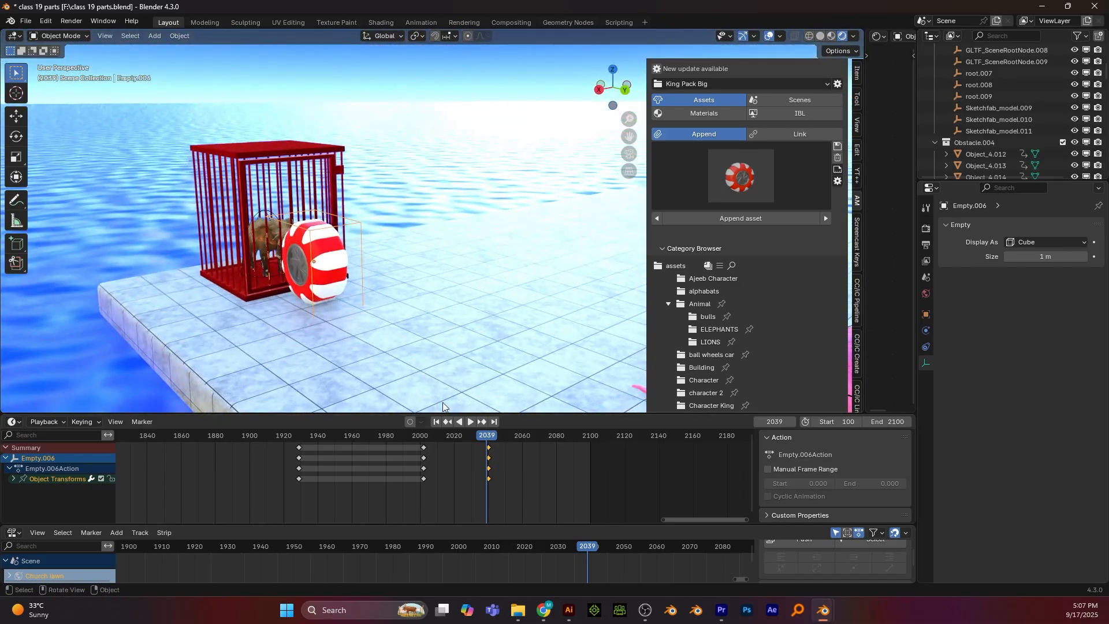
{"action": "key", "text": "space"}
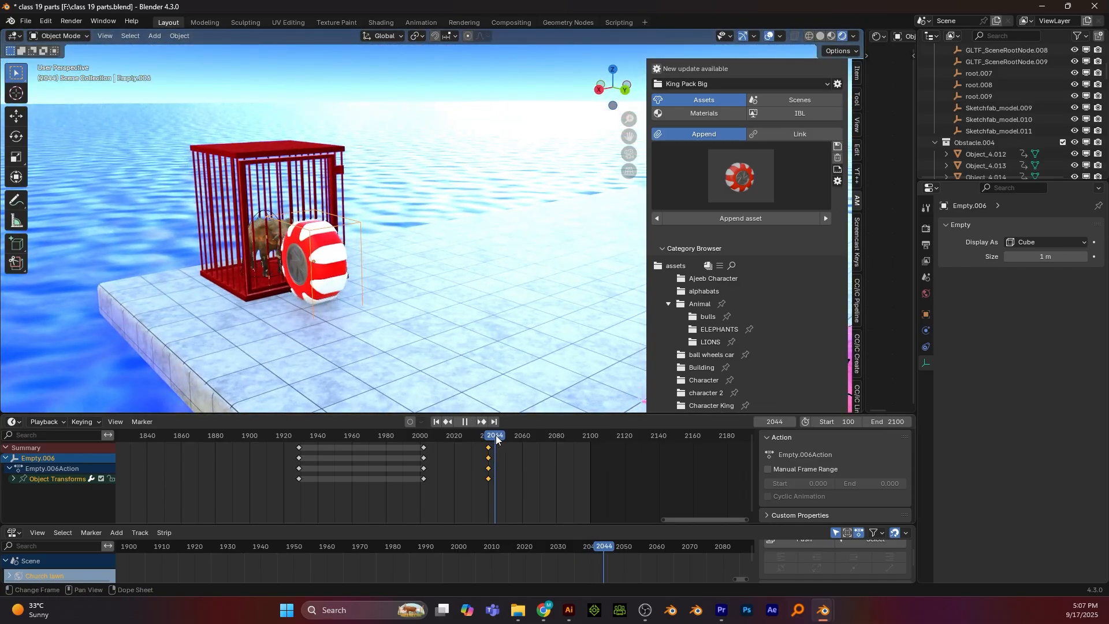
{"action": "key", "text": "space"}
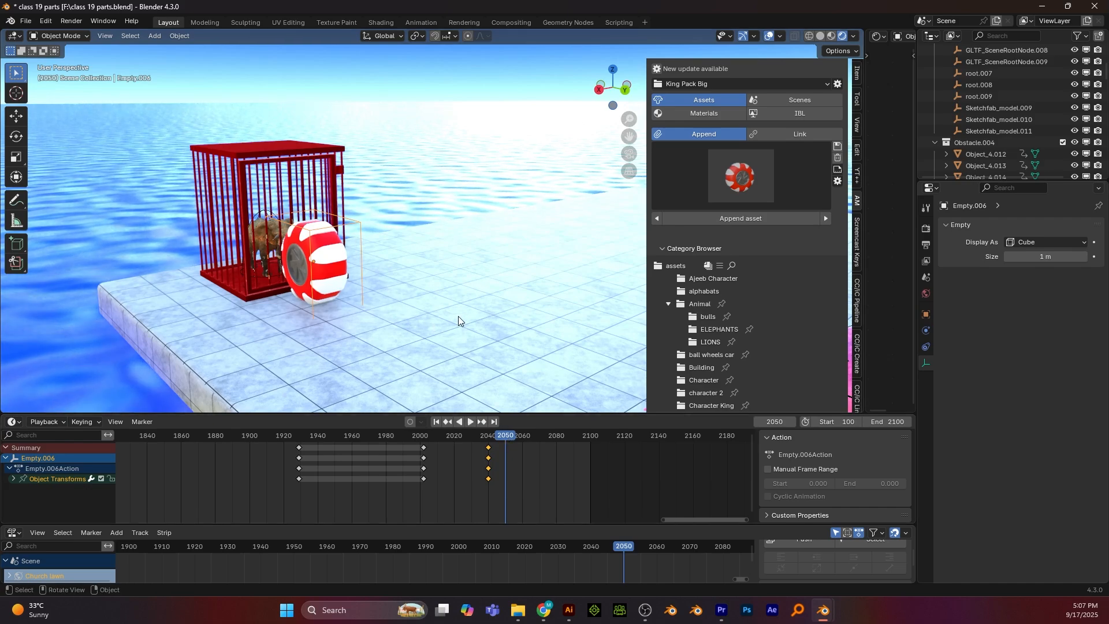
Rotate the wheel's empty in the front view at frame 2050 until the wheel lies flat, using solid shading to check it
{"action": "key", "text": "KP_1"}
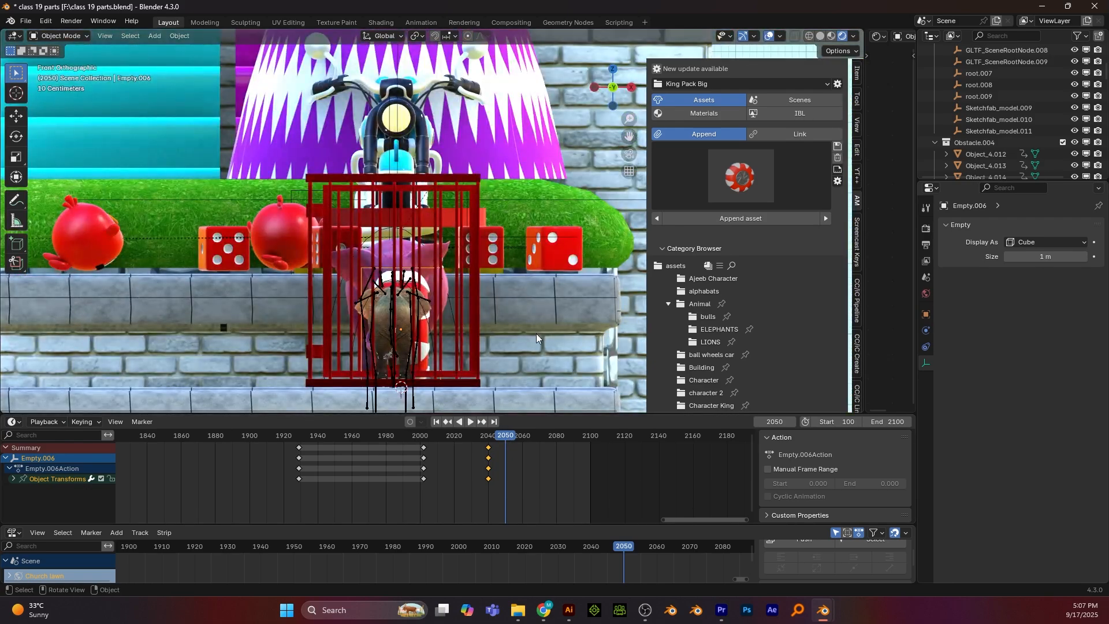
{"action": "key", "text": "r"}
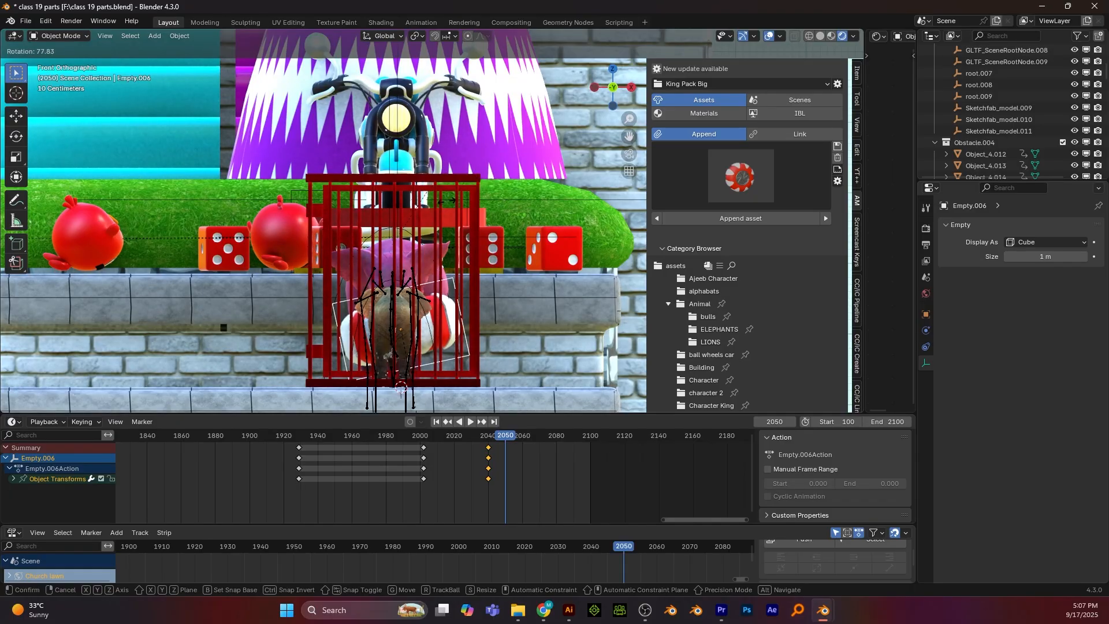
{"action": "left_click", "coordinate": [469, 200]}
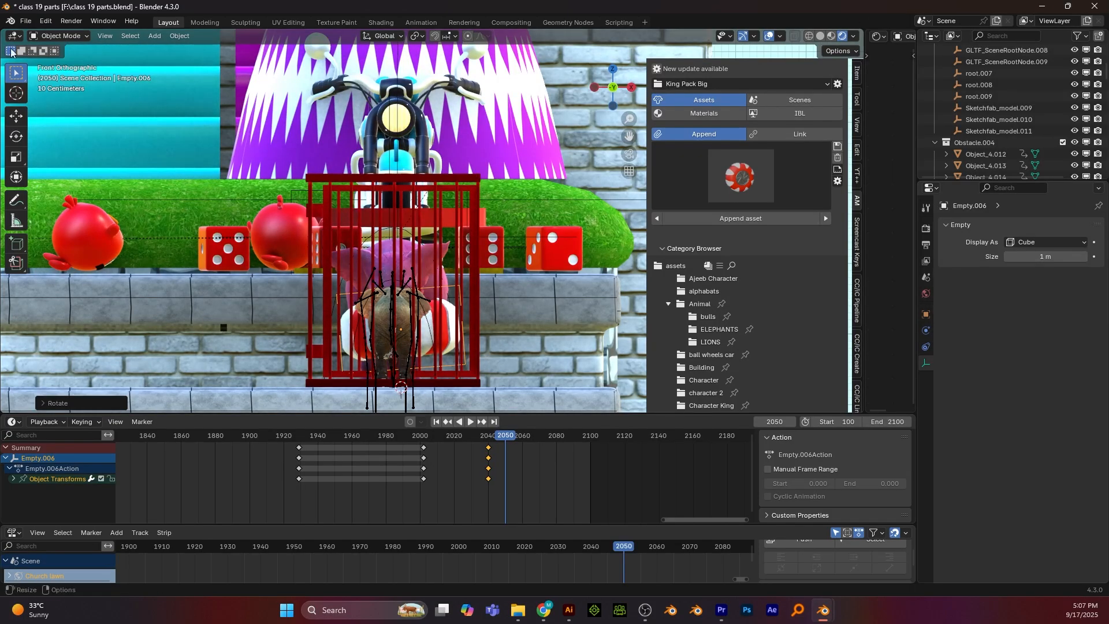
{"action": "left_click", "coordinate": [821, 36]}
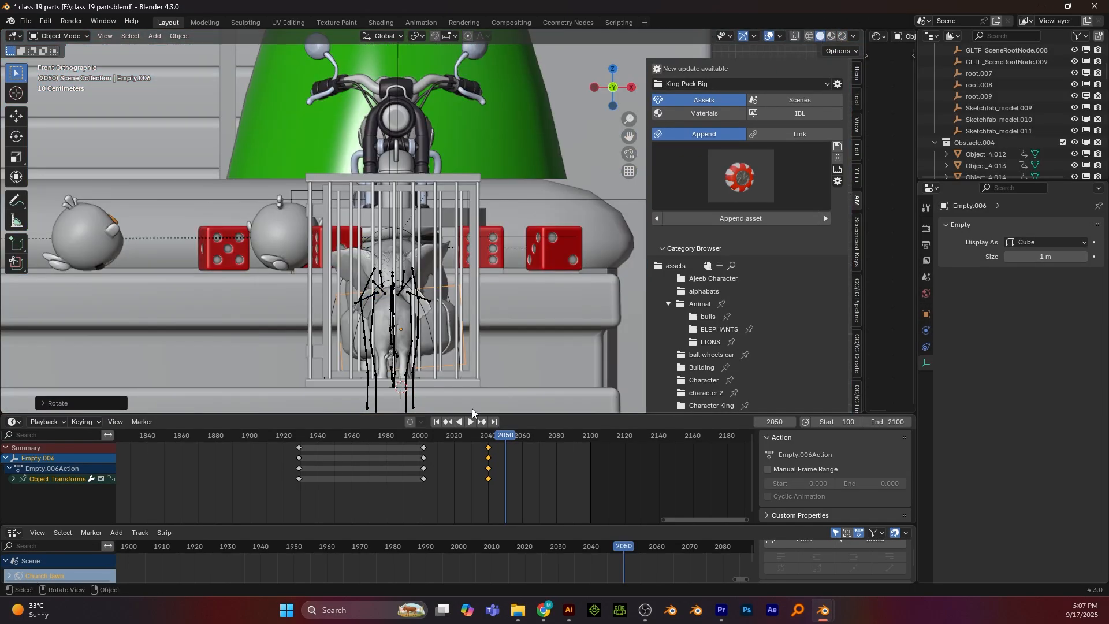
{"action": "key", "text": "r"}
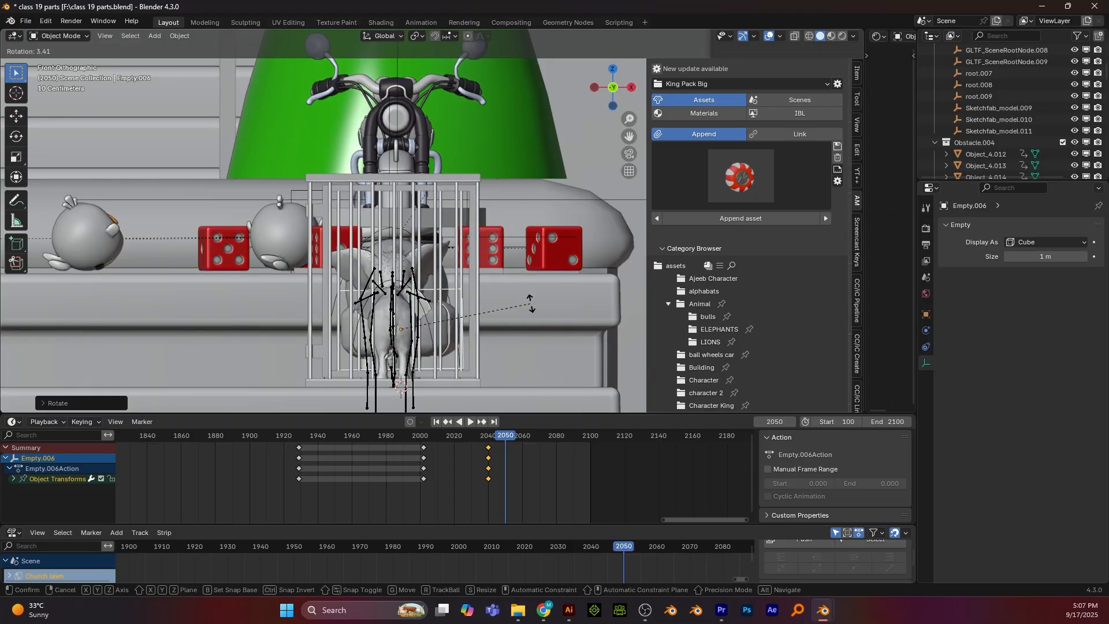
{"action": "left_click", "coordinate": [520, 312]}
Move the wheel's empty about 1.7 m sideways onto the ground beside the cage and keyframe it at frame 2050
{"action": "key", "text": "g"}
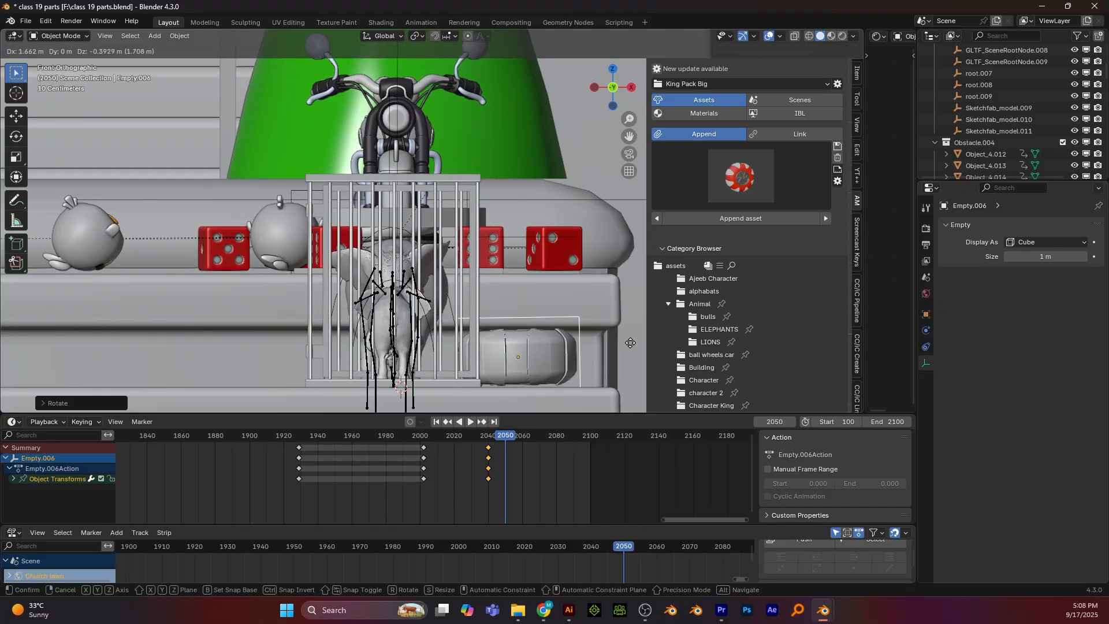
{"action": "left_click", "coordinate": [631, 345]}
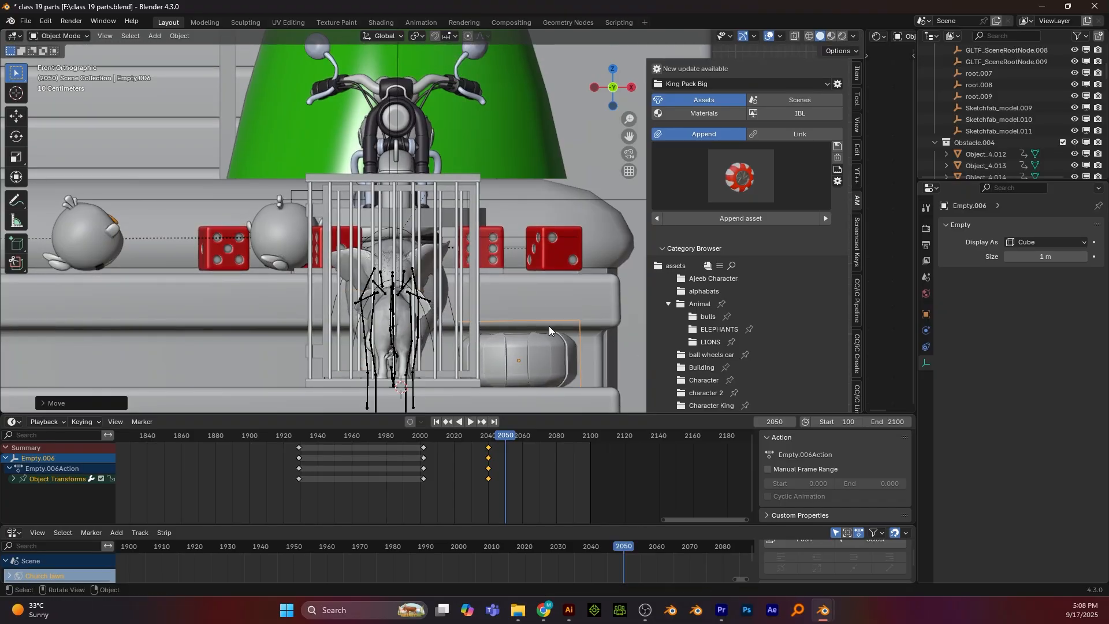
{"action": "key", "text": "i"}
Raise the wheel's empty slightly along Z at frame 2045 and keyframe it there
{"action": "middle_click_drag", "start_coordinate": [556, 267], "coordinate": [366, 359]}
{"action": "left_click", "coordinate": [451, 436]}
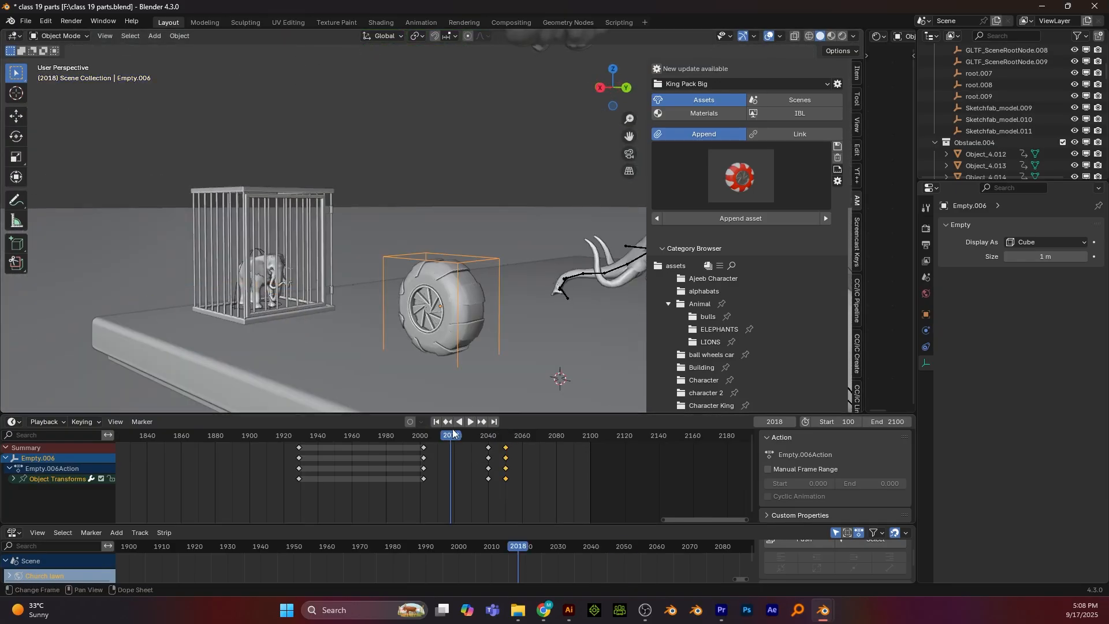
{"action": "left_click_drag", "start_coordinate": [451, 435], "coordinate": [497, 436]}
{"action": "scroll", "coordinate": [324, 278], "scroll_direction": "up", "scroll_amount": 2}
{"action": "middle_click_drag", "start_coordinate": [317, 273], "coordinate": [370, 235], "text": "shift"}
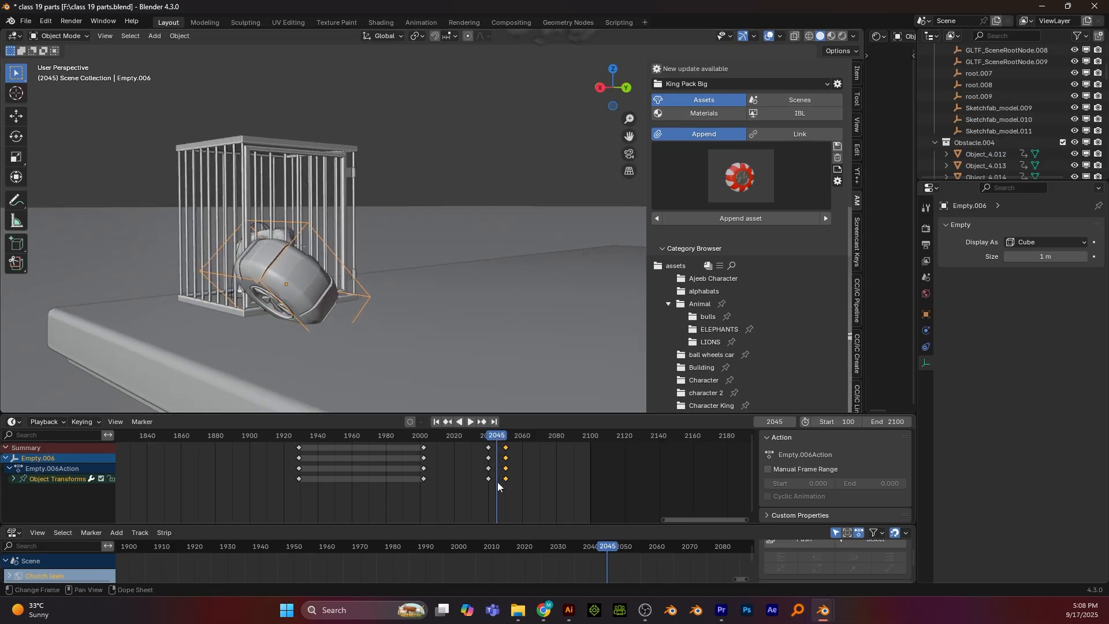
{"action": "scroll", "coordinate": [497, 481], "scroll_direction": "up", "scroll_amount": 4}
{"action": "key", "text": "g"}
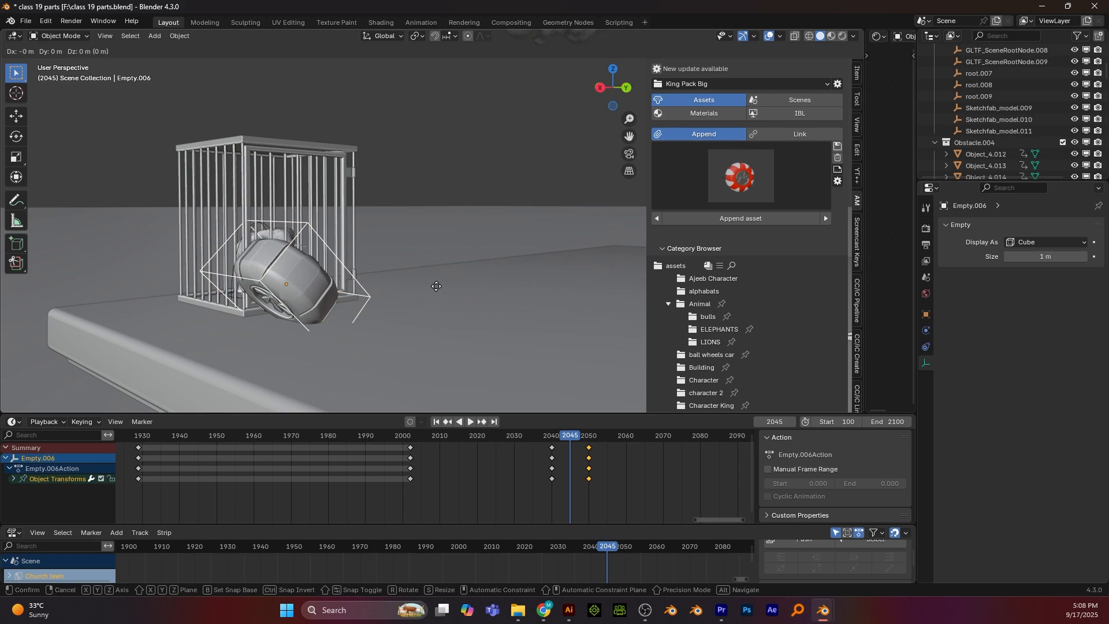
{"action": "key", "text": "z"}
{"action": "left_click", "coordinate": [502, 252]}
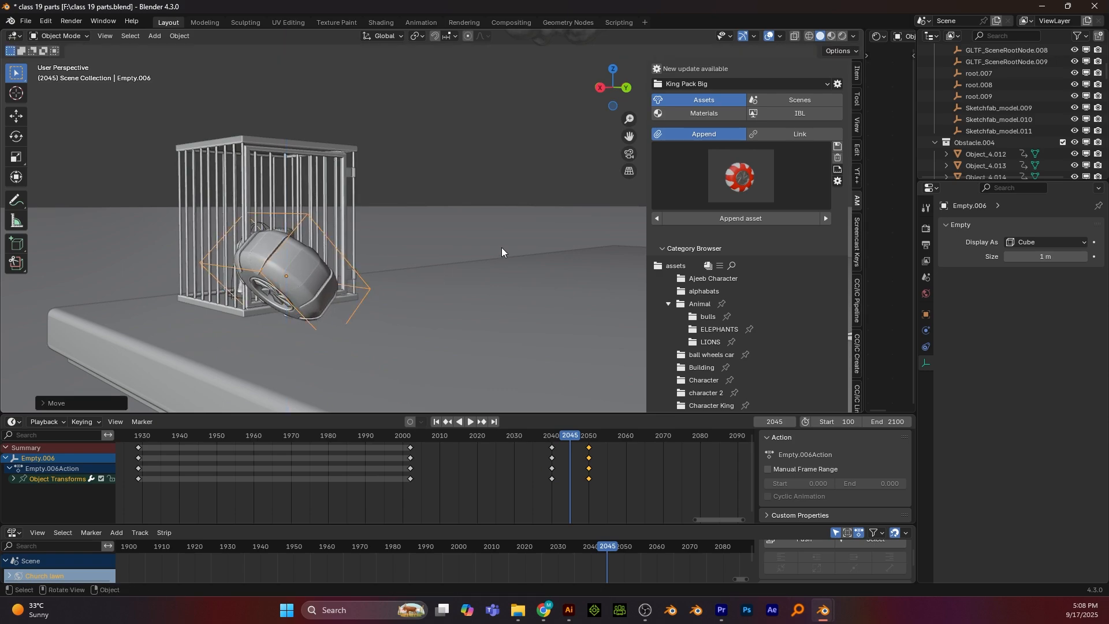
{"action": "key", "text": "i"}
Play back the wheel's fall beside the cage from around frame 2037 and examine its contact with the cage from the side
{"action": "left_click_drag", "start_coordinate": [577, 435], "coordinate": [540, 435]}
{"action": "key", "text": "space"}
{"action": "key", "text": "space"}
{"action": "key", "text": "KP_3"}
{"action": "middle_click_drag", "start_coordinate": [236, 209], "coordinate": [477, 259], "text": "shift"}
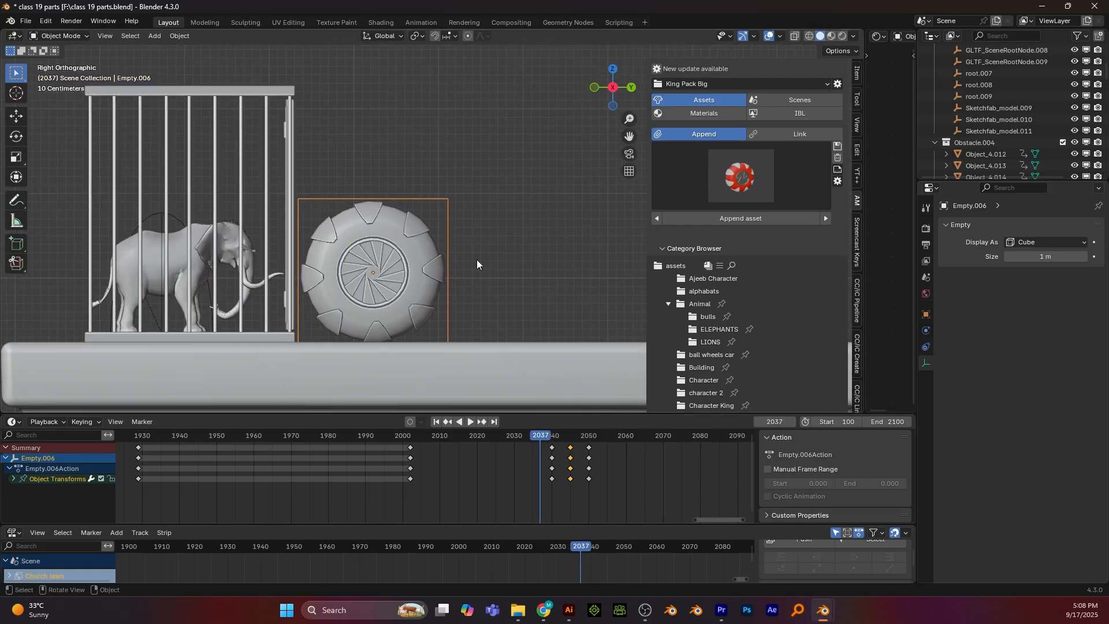
{"action": "scroll", "coordinate": [477, 258], "scroll_direction": "up", "scroll_amount": 1}
Select the cage door and keyframe its closed position at frame 2039, when the wheel reaches the cage
{"action": "left_click_drag", "start_coordinate": [543, 440], "coordinate": [548, 439]}
{"action": "middle_click_drag", "start_coordinate": [512, 186], "coordinate": [452, 158]}
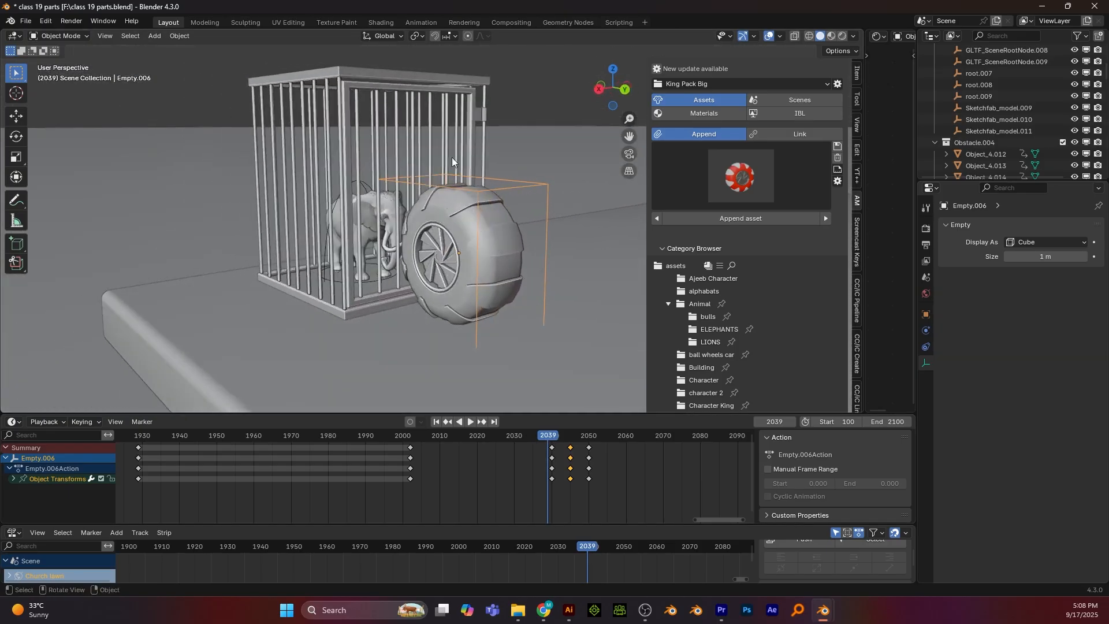
{"action": "left_click", "coordinate": [470, 96]}
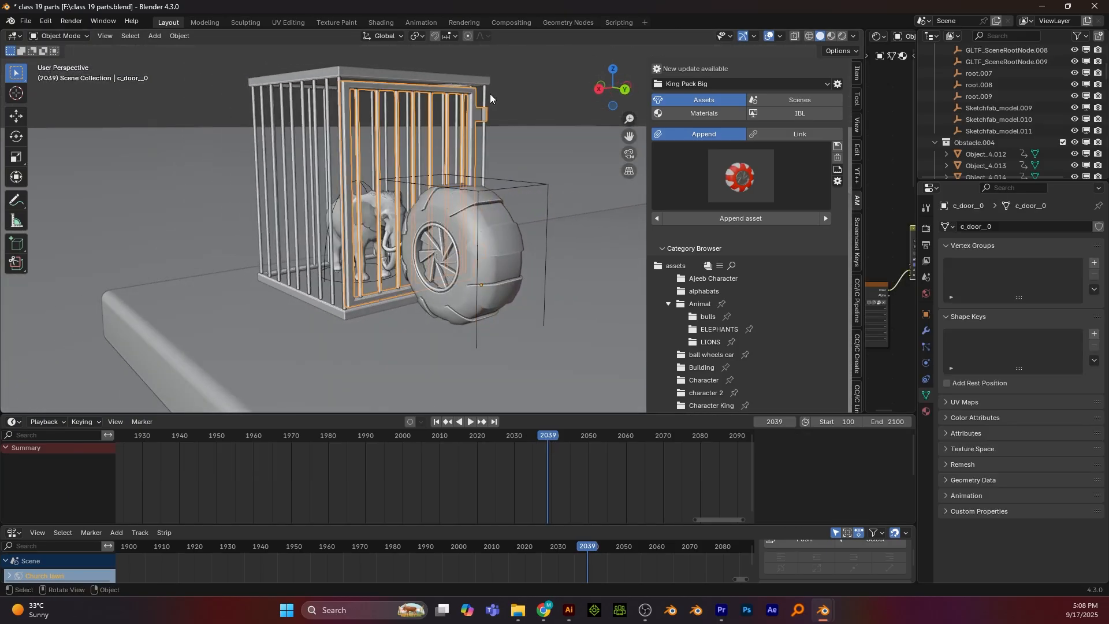
{"action": "key", "text": "i"}
Swing the cage door open by about -106° in the top view at frame 2055 and keyframe it
{"action": "left_click_drag", "start_coordinate": [549, 439], "coordinate": [592, 436]}
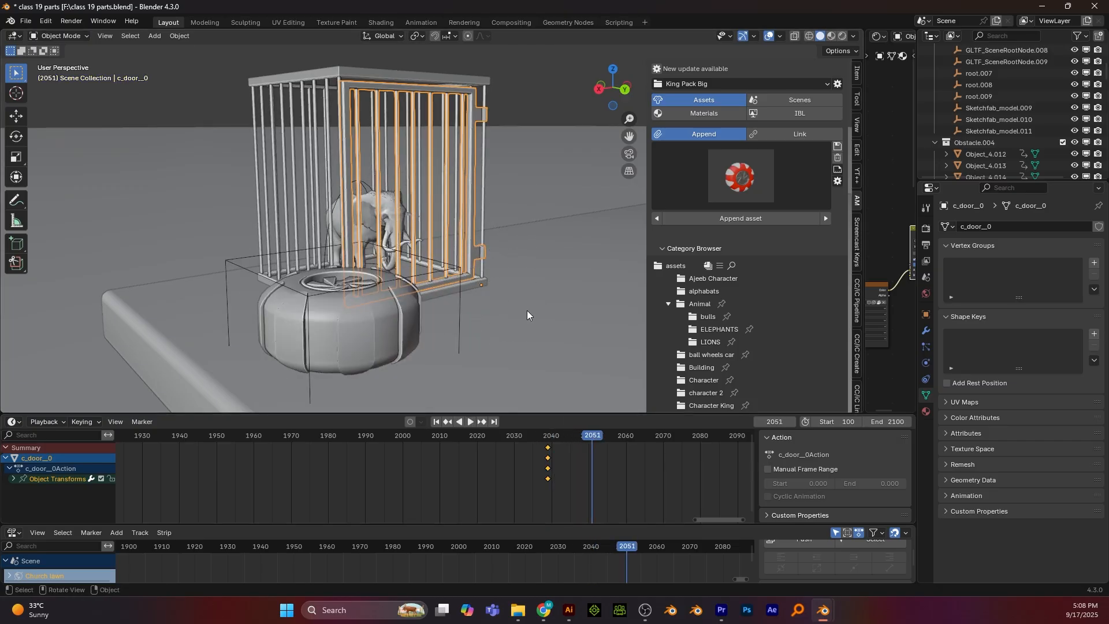
{"action": "key", "text": "KP_7"}
{"action": "scroll", "coordinate": [491, 292], "scroll_direction": "down", "scroll_amount": 1}
{"action": "middle_click_drag", "start_coordinate": [491, 240], "coordinate": [526, 195], "text": "shift"}
{"action": "left_click_drag", "start_coordinate": [591, 437], "coordinate": [606, 438]}
{"action": "key", "text": "r"}
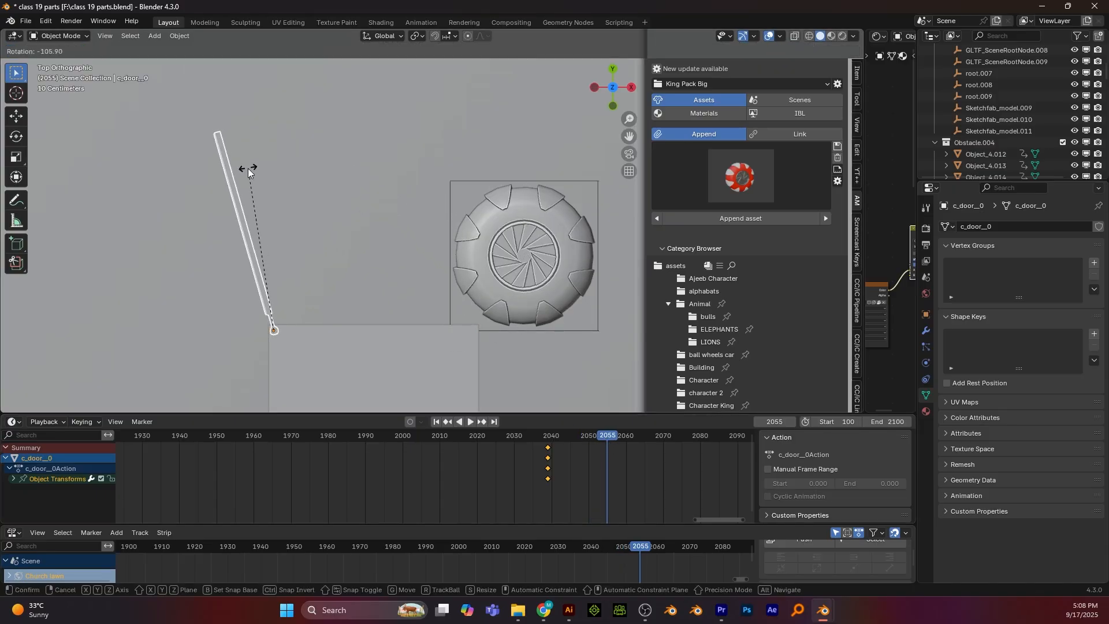
{"action": "left_click", "coordinate": [248, 168]}
{"action": "key", "text": "i"}
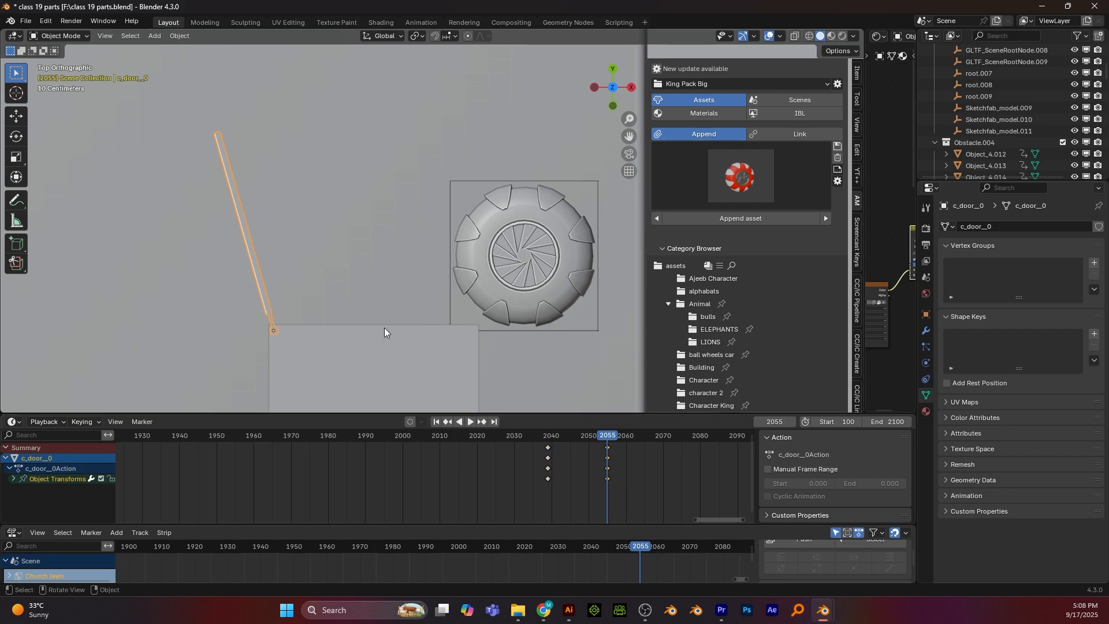
Play back the cage door opening from several angles and stop at frame 2050
{"action": "middle_click_drag", "start_coordinate": [431, 300], "coordinate": [383, 383]}
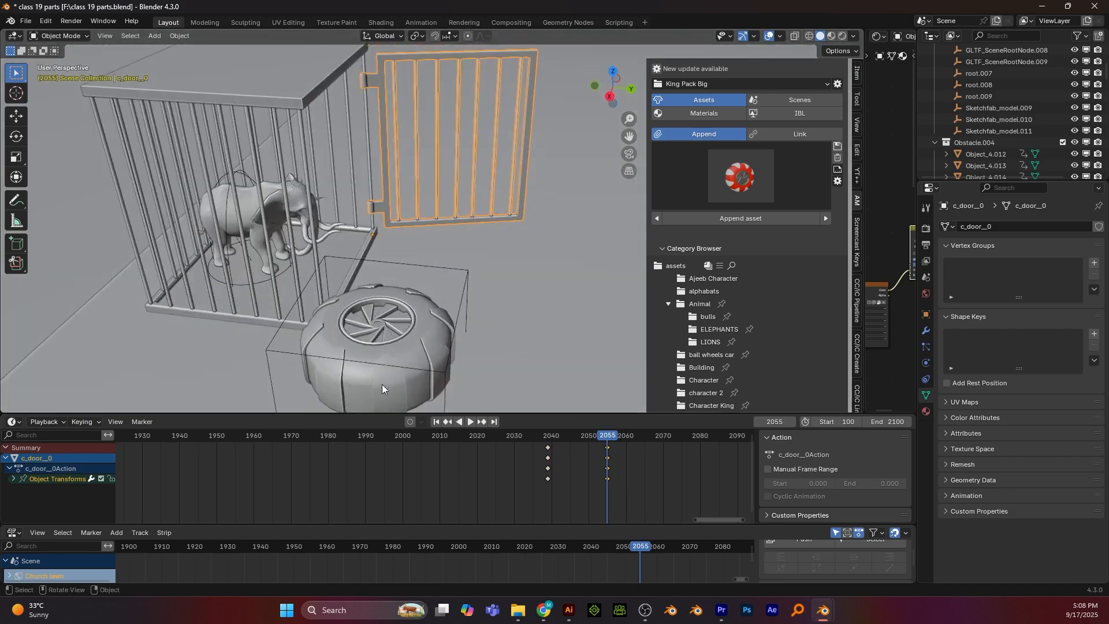
{"action": "left_click_drag", "start_coordinate": [591, 439], "coordinate": [532, 434]}
{"action": "key", "text": "space"}
{"action": "key", "text": "space"}
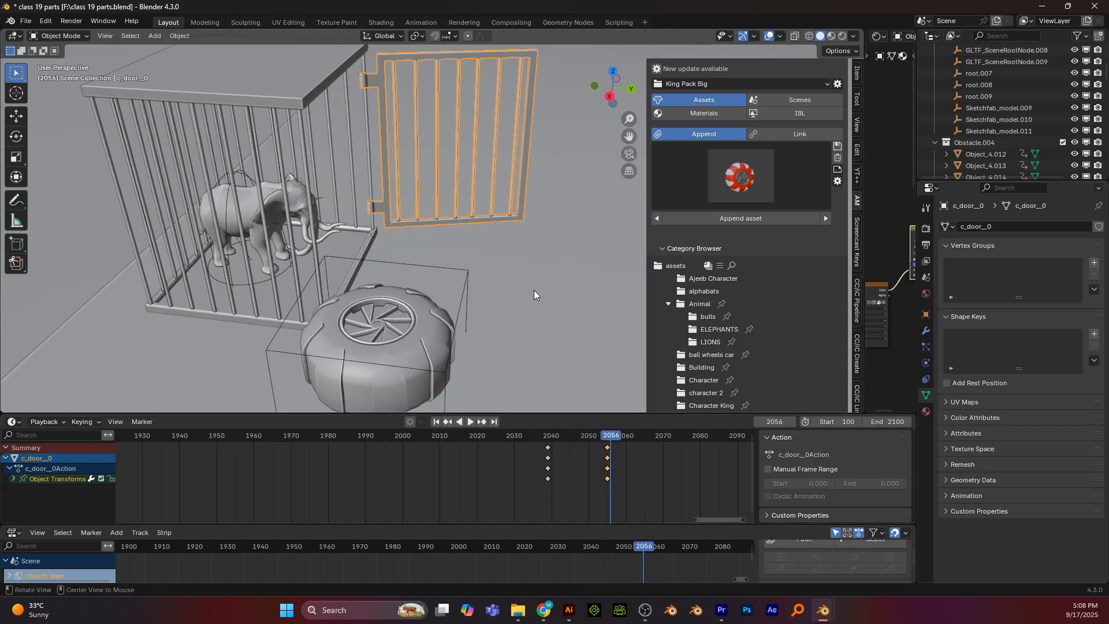
{"action": "middle_click_drag", "start_coordinate": [534, 290], "coordinate": [398, 315]}
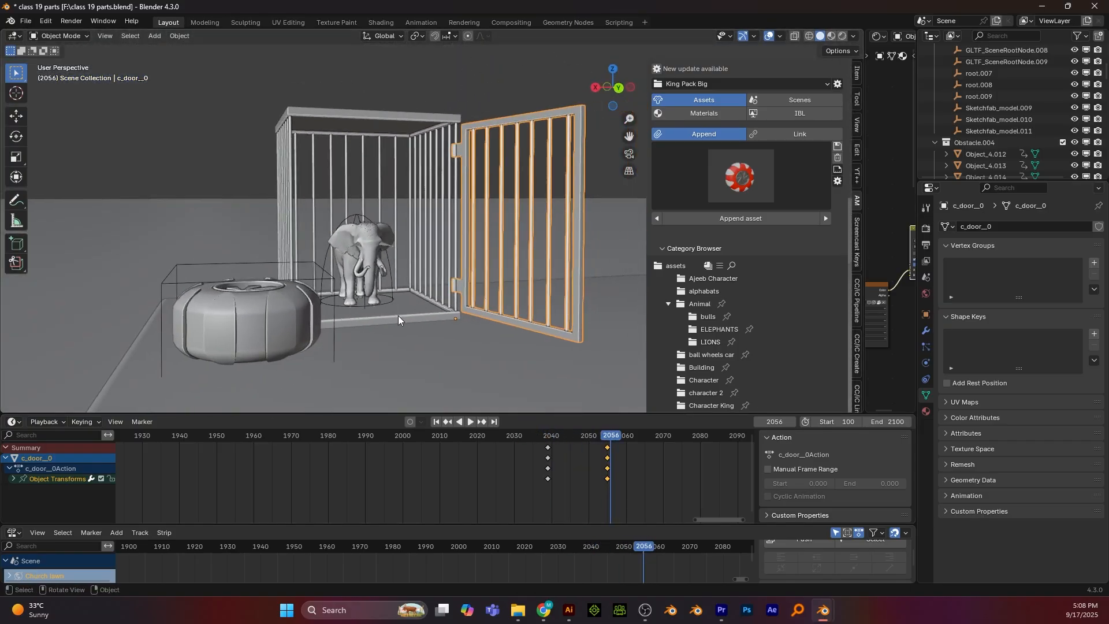
{"action": "key", "text": "space"}
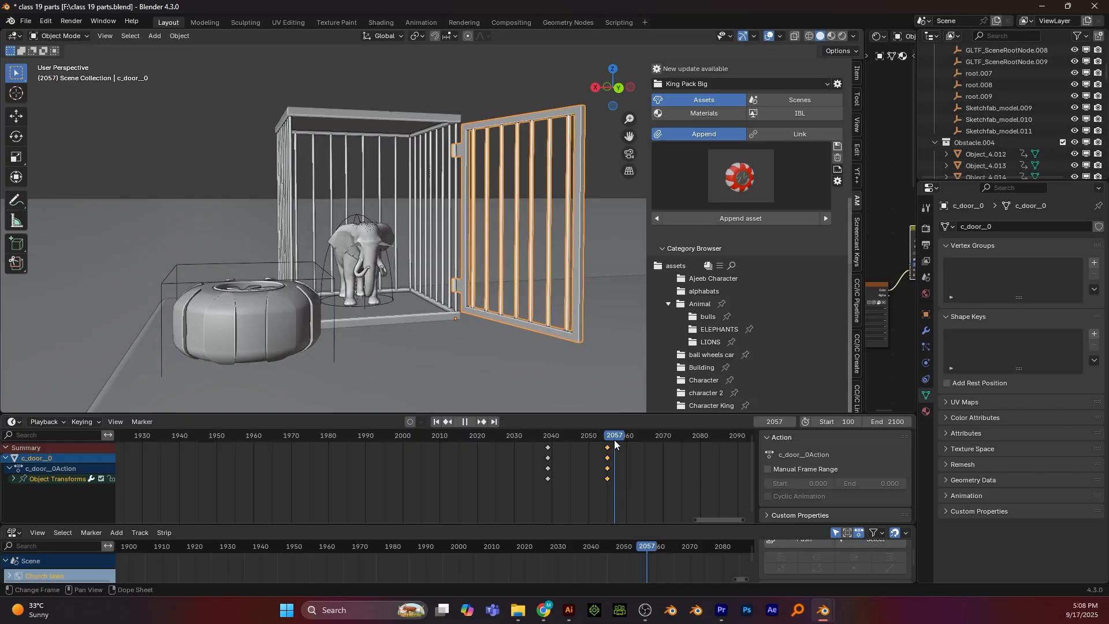
{"action": "left_click", "coordinate": [487, 444]}
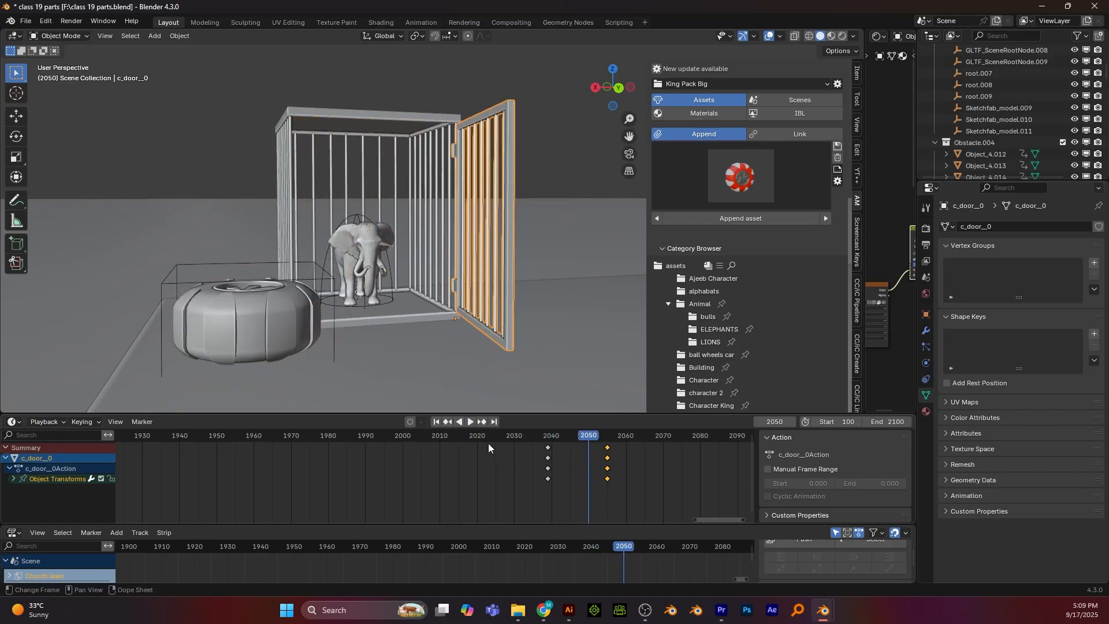
{"action": "key", "text": "space"}
Select the caged elephant's sphere empty and keyframe it at frame 2050
{"action": "left_click", "coordinate": [356, 212]}
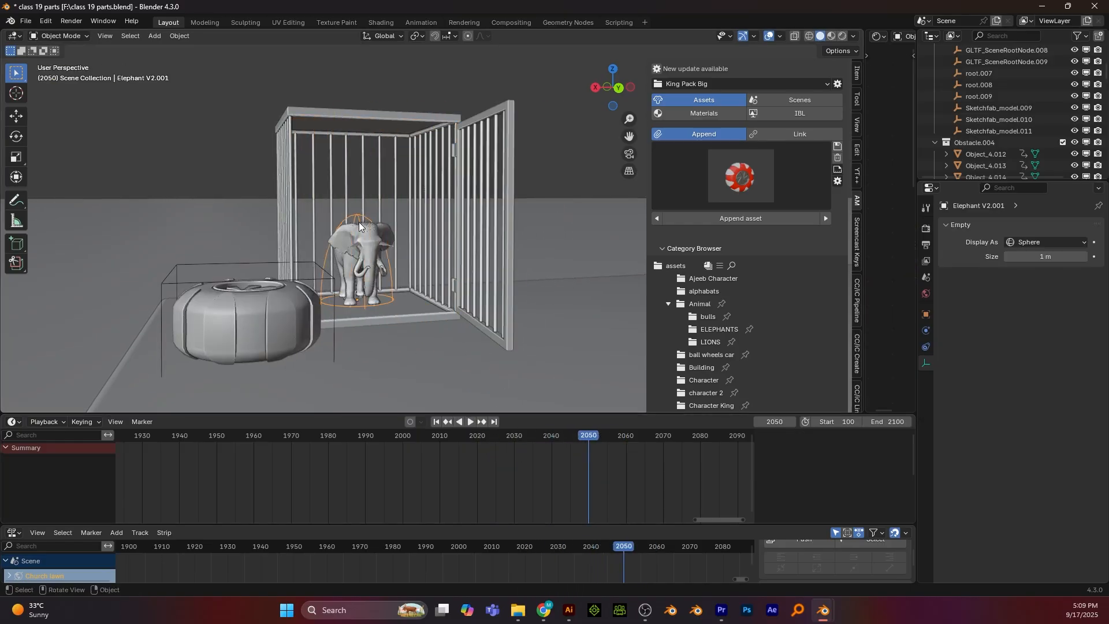
{"action": "scroll", "coordinate": [382, 300], "scroll_direction": "down", "scroll_amount": 1}
{"action": "key", "text": "i"}
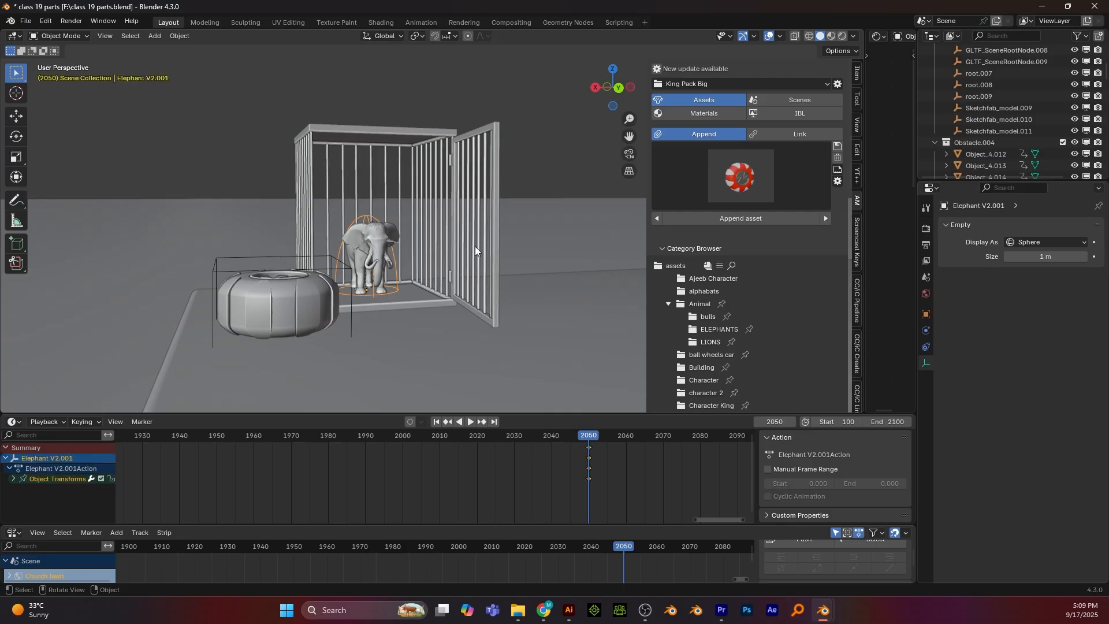
Show the cage from the side at frame 2050 and select the caged elephant's armature
{"action": "key", "text": "KP_3"}
{"action": "middle_click_drag", "start_coordinate": [446, 290], "coordinate": [419, 254], "text": "shift"}
{"action": "scroll", "coordinate": [311, 352], "scroll_direction": "up", "scroll_amount": 2}
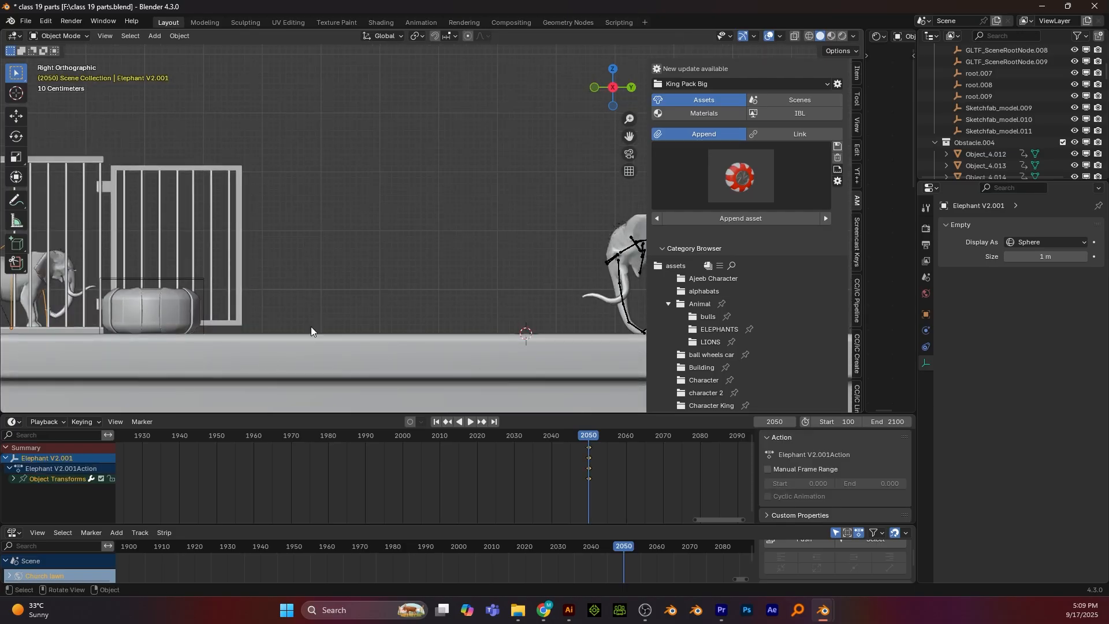
{"action": "middle_click_drag", "start_coordinate": [273, 293], "coordinate": [370, 282], "text": "shift"}
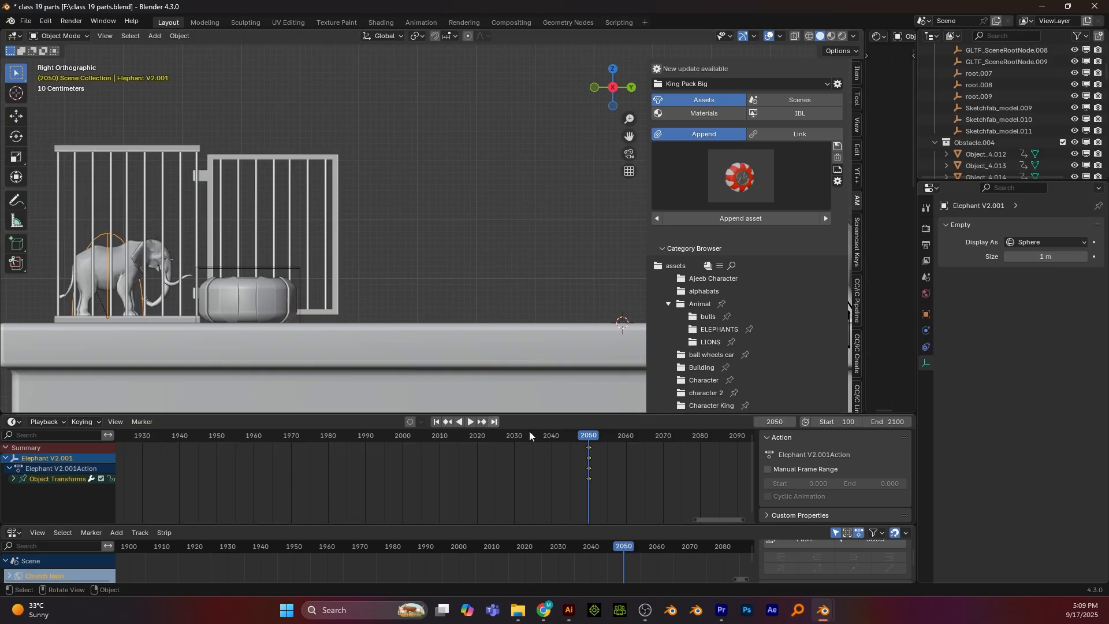
{"action": "left_click_drag", "start_coordinate": [594, 438], "coordinate": [612, 438]}
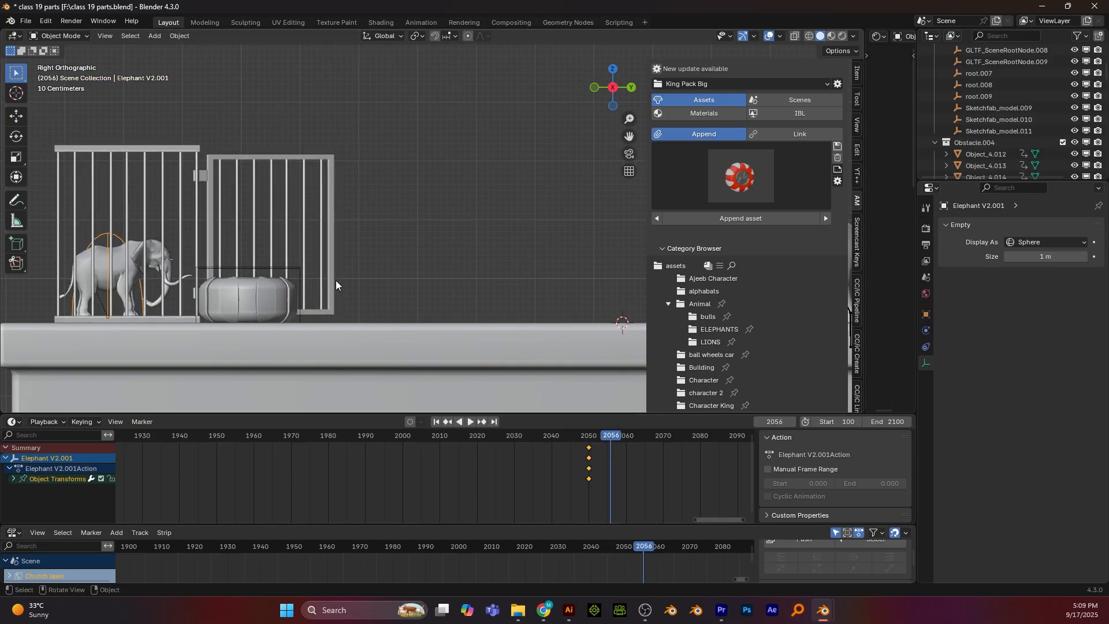
{"action": "left_click", "coordinate": [589, 439]}
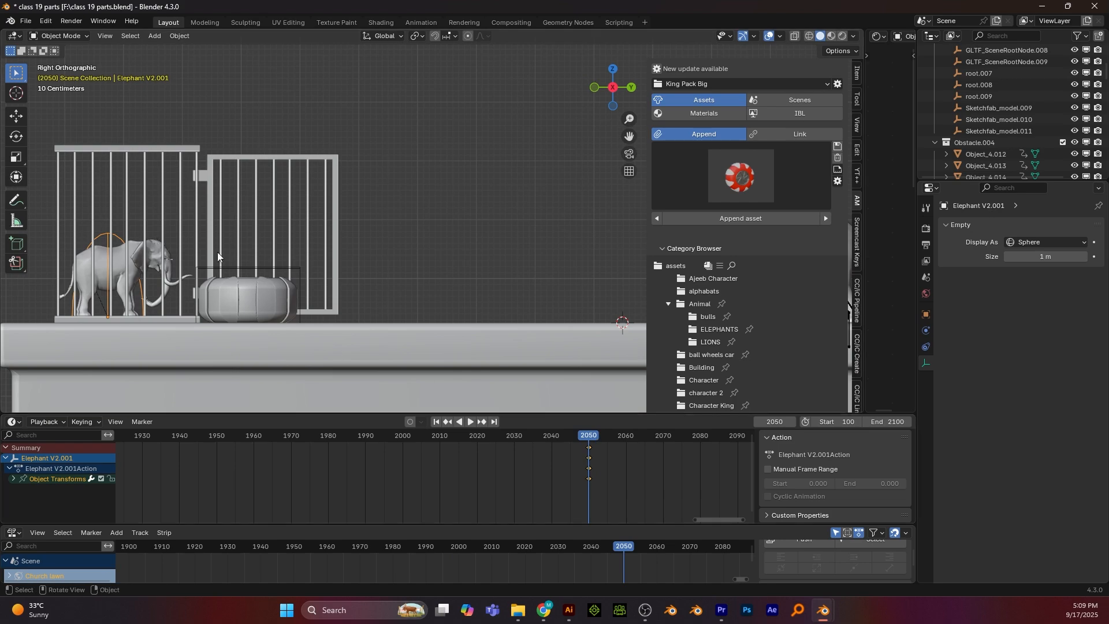
{"action": "left_click", "coordinate": [169, 258]}
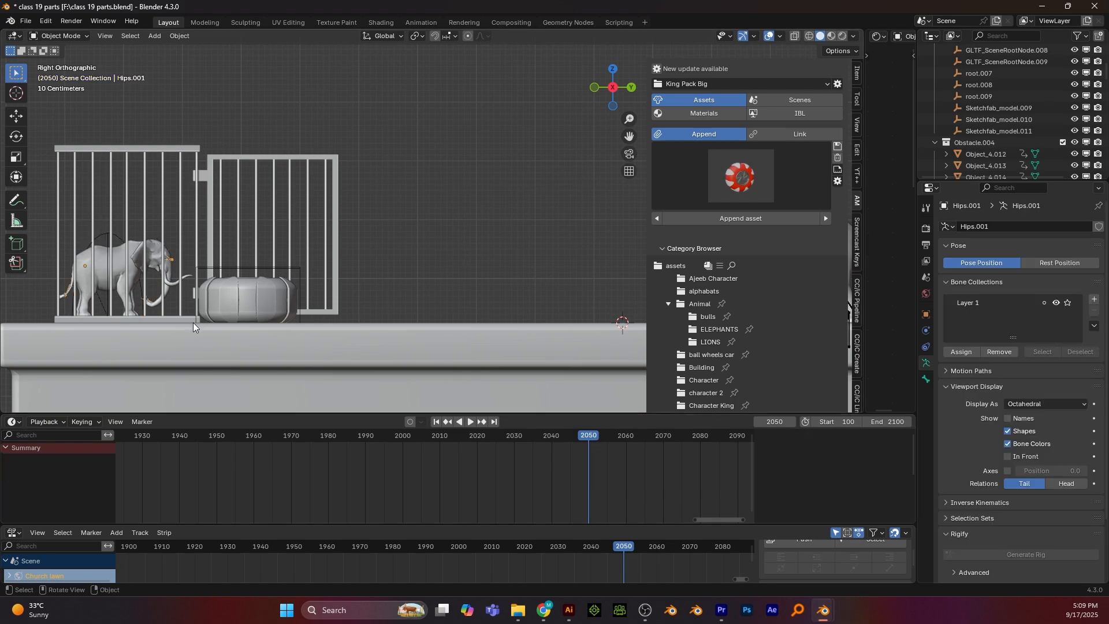
Remove all NLA tracks from the caged elephant's armature and set a fake user on the actions
{"action": "left_click_drag", "start_coordinate": [523, 525], "coordinate": [530, 429]}
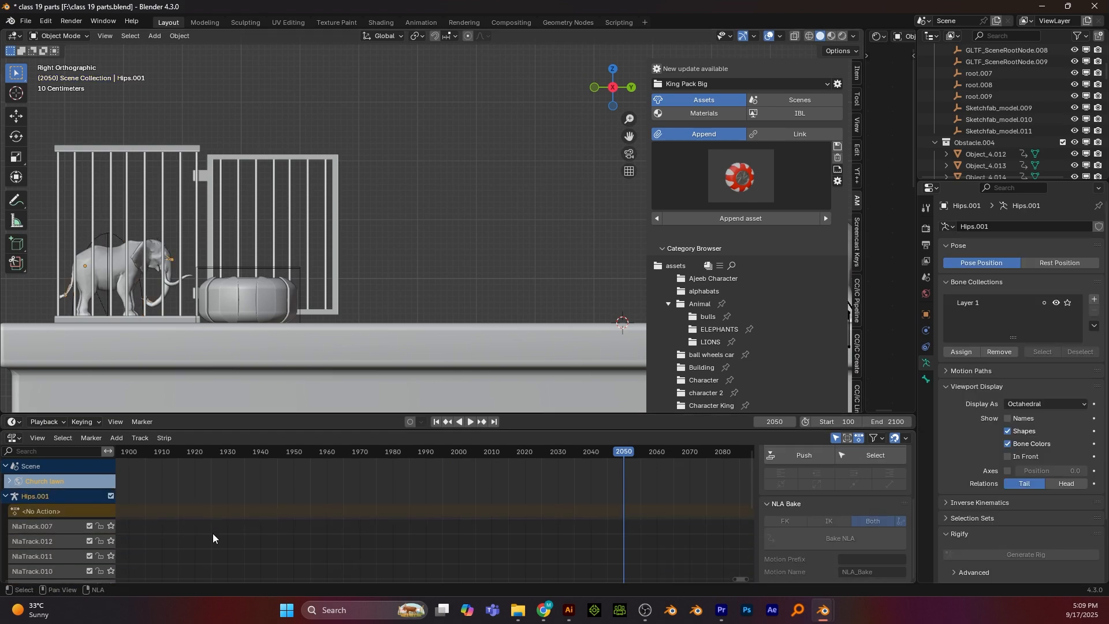
{"action": "key", "text": "a"}
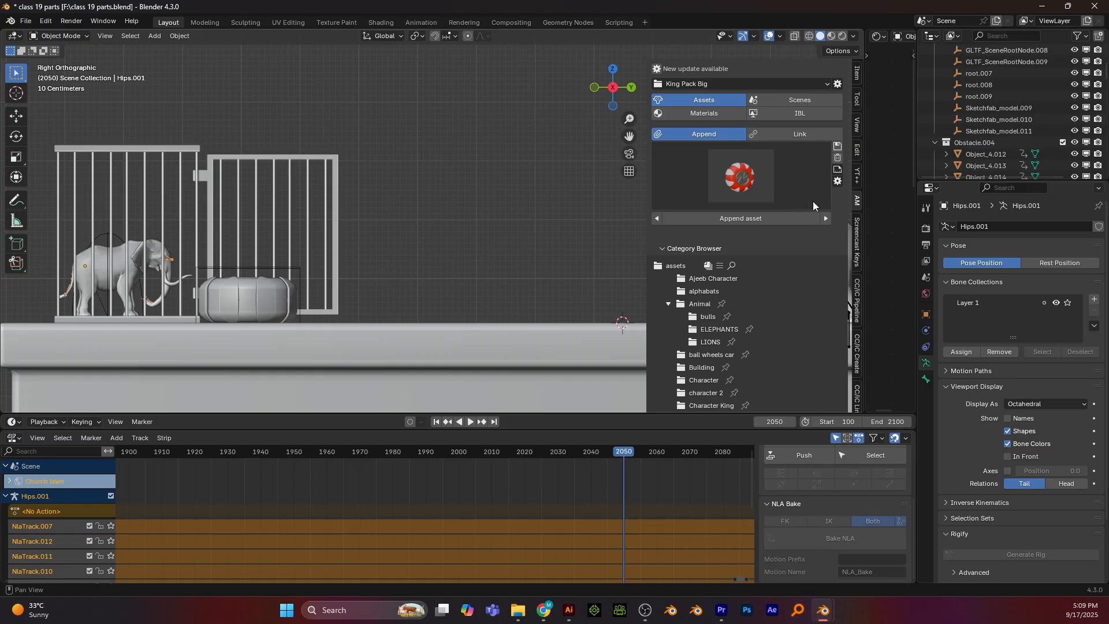
{"action": "left_click", "coordinate": [856, 175]}
{"action": "left_click", "coordinate": [705, 104]}
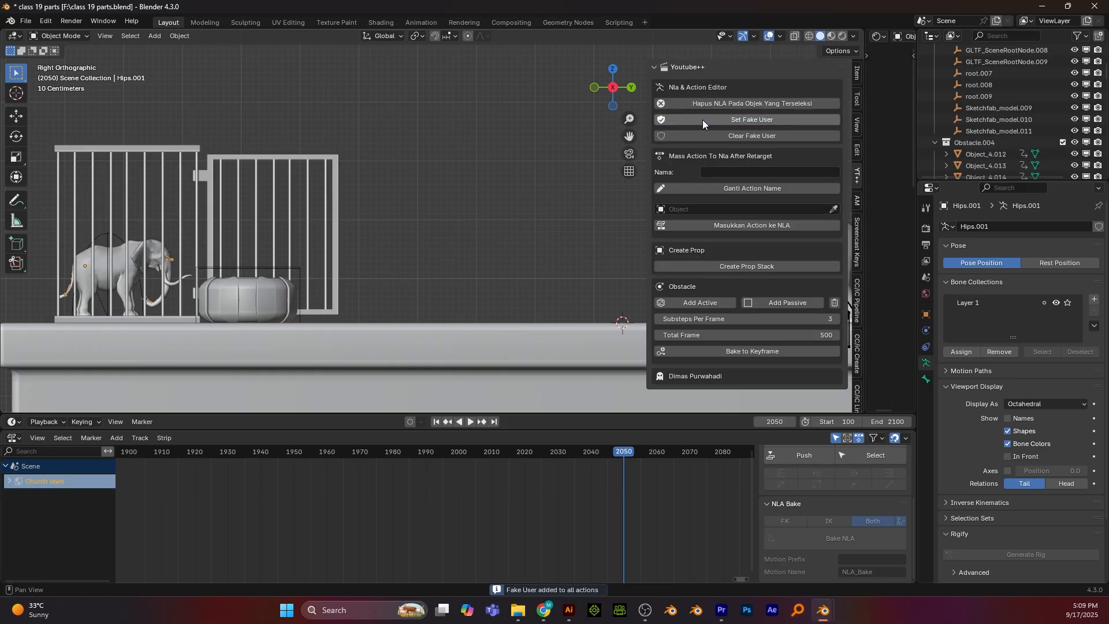
{"action": "left_click", "coordinate": [703, 120]}
Assign the Elephant V2|Idle1 action to the caged elephant's armature and push it down to an NLA track
{"action": "left_click", "coordinate": [14, 439]}
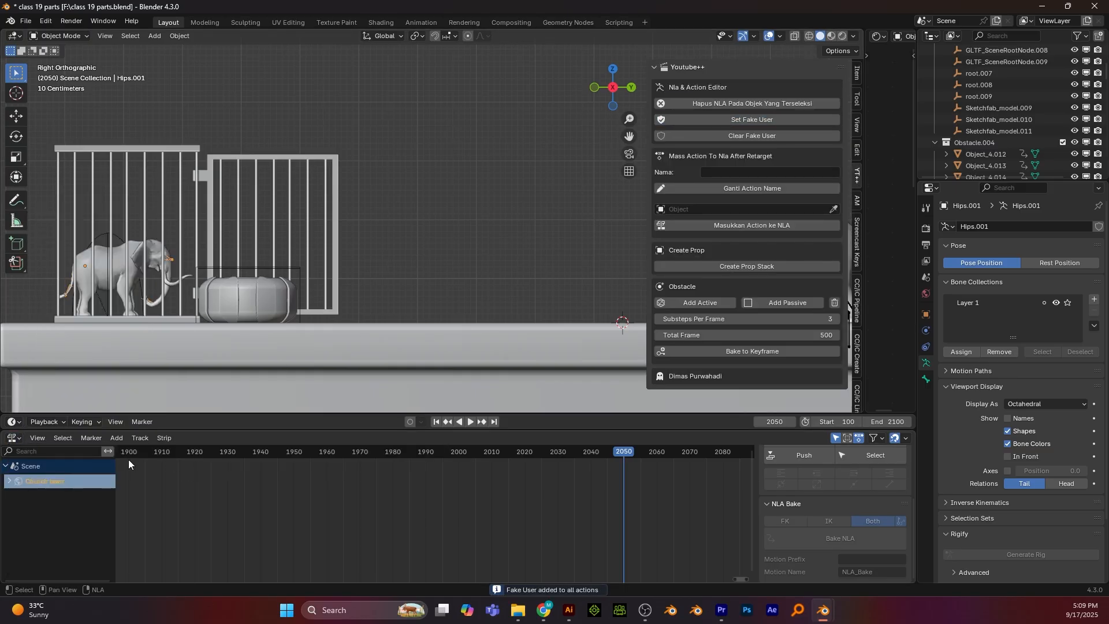
{"action": "left_click", "coordinate": [14, 440]}
{"action": "left_click", "coordinate": [174, 468]}
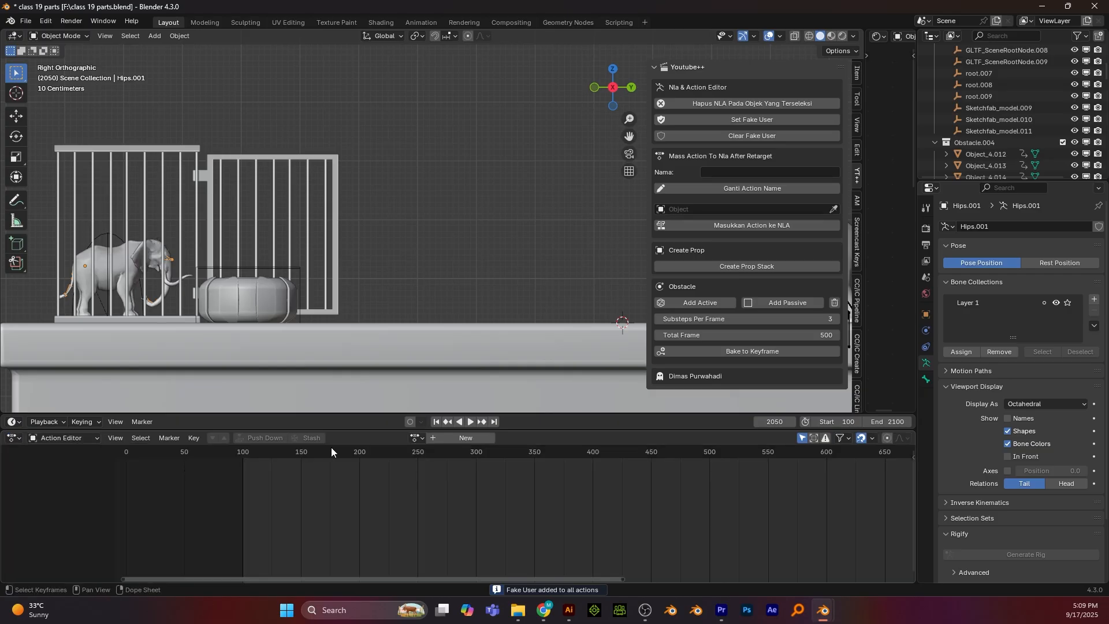
{"action": "left_click", "coordinate": [416, 441]}
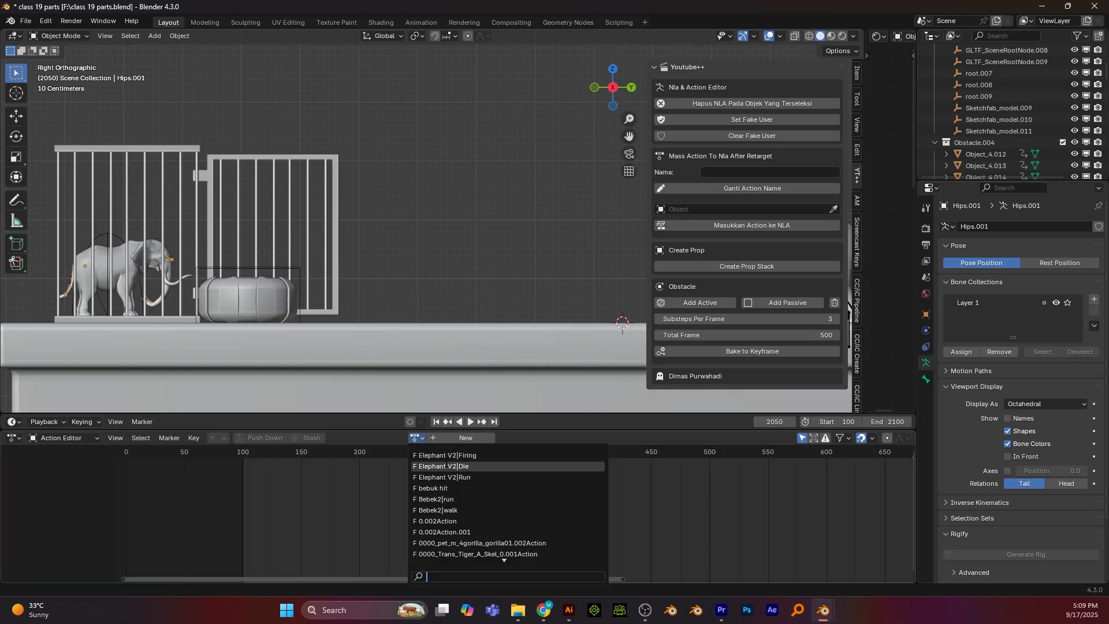
{"action": "type", "text": "ele"}
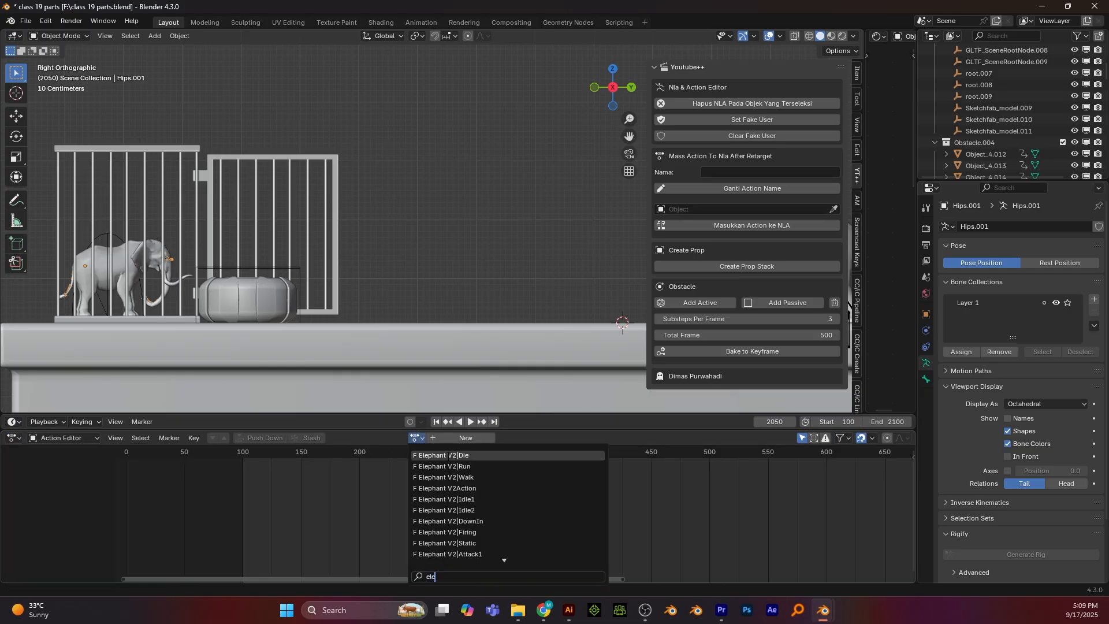
{"action": "left_click", "coordinate": [452, 499]}
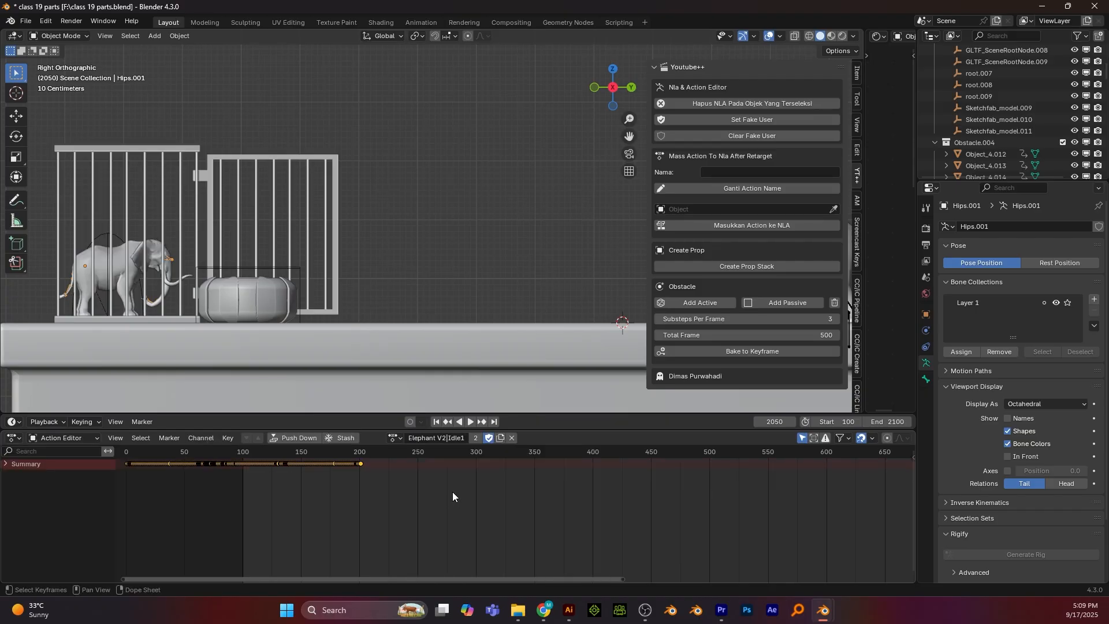
{"action": "left_click", "coordinate": [295, 438]}
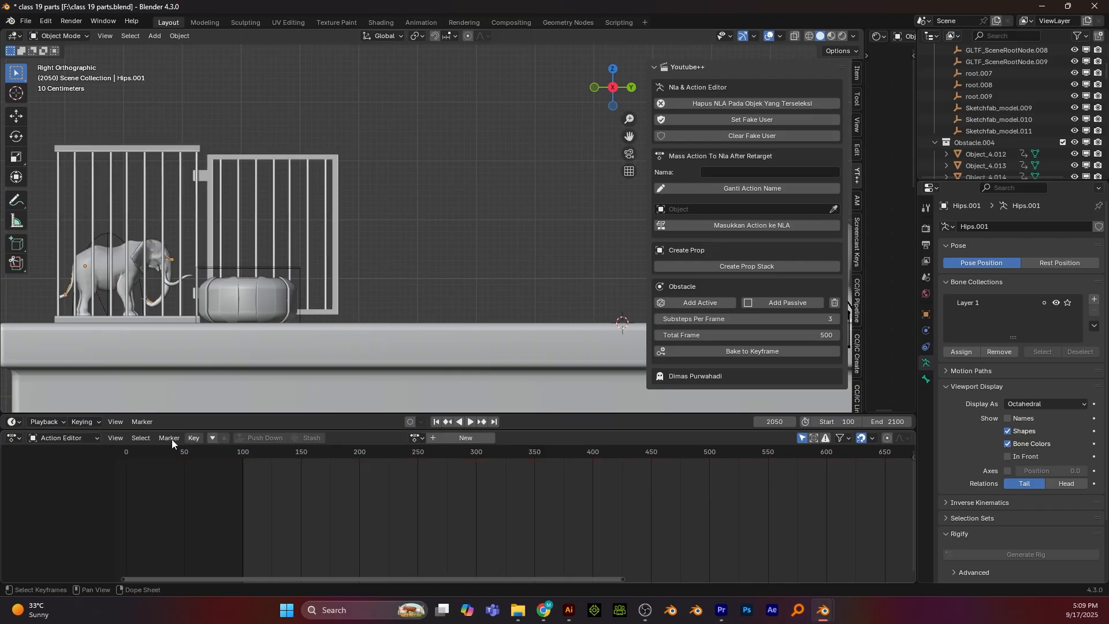
Add two empty NLA tracks above the caged elephant's Idle1 track
{"action": "left_click", "coordinate": [14, 438]}
{"action": "left_click", "coordinate": [186, 522]}
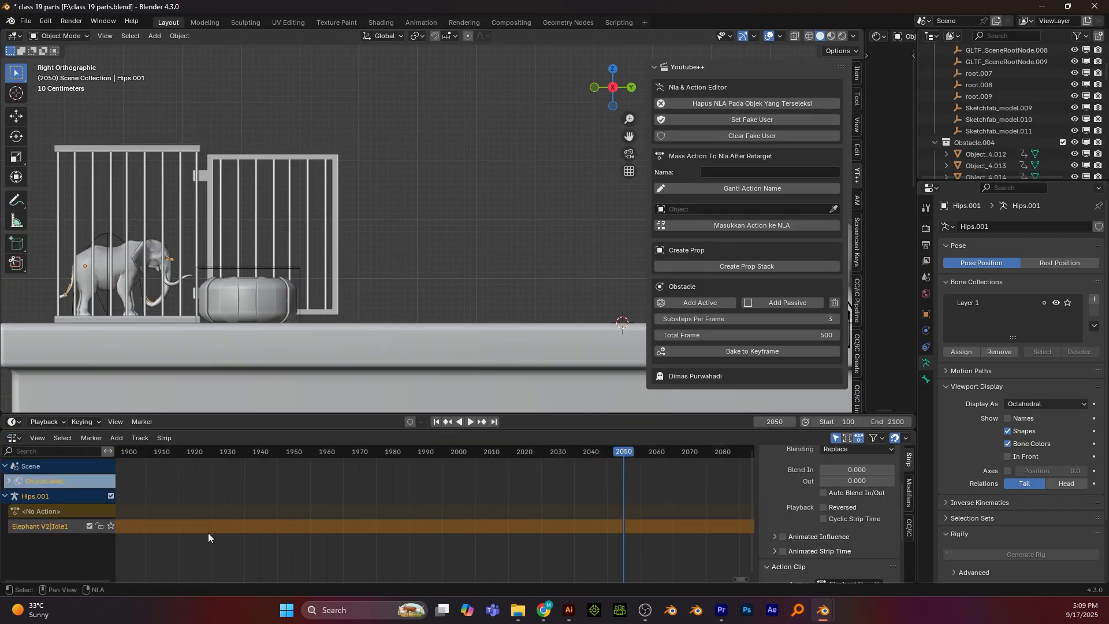
{"action": "key", "text": "shift+a"}
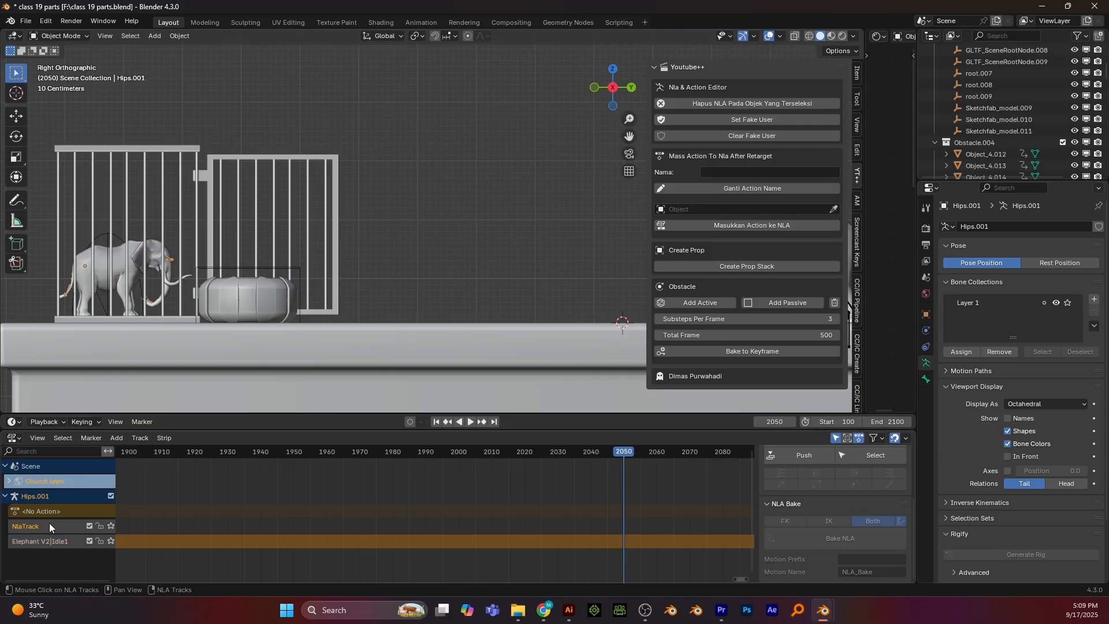
{"action": "key", "text": "shift+a"}
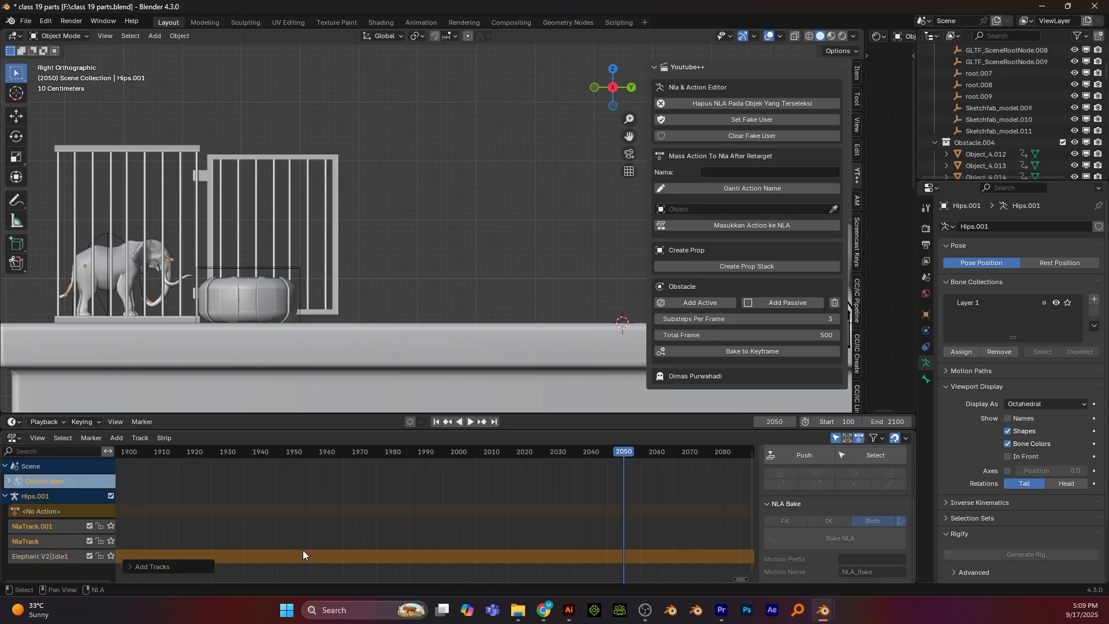
Add the Elephant V2|Run action as a strip at frame 2050 on the empty track directly above Idle1
{"action": "left_click", "coordinate": [43, 539]}
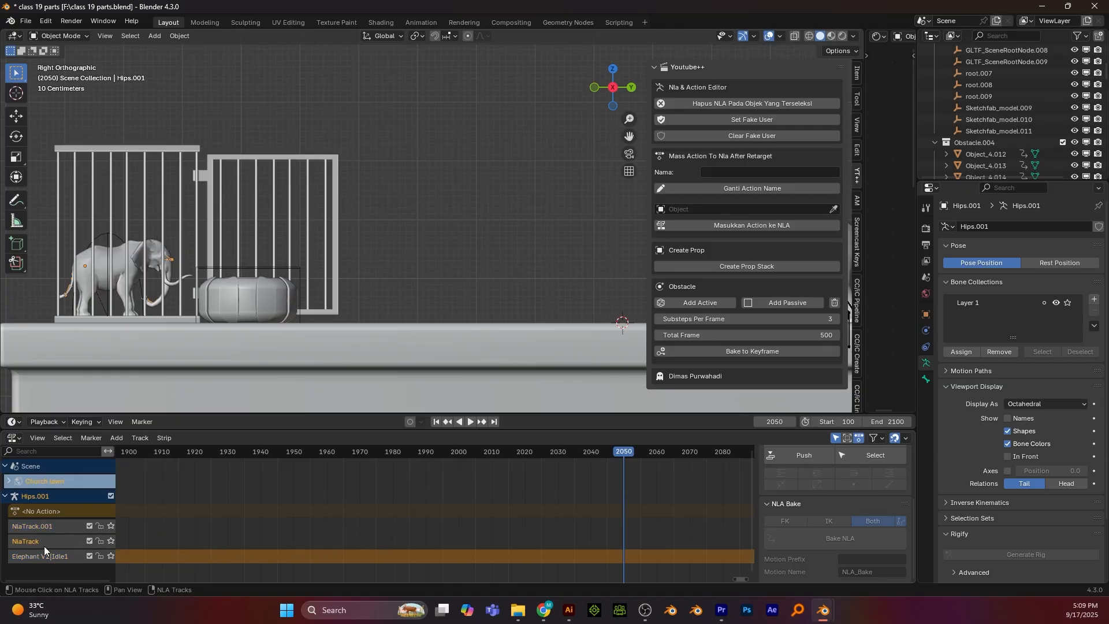
{"action": "key", "text": "shift+a"}
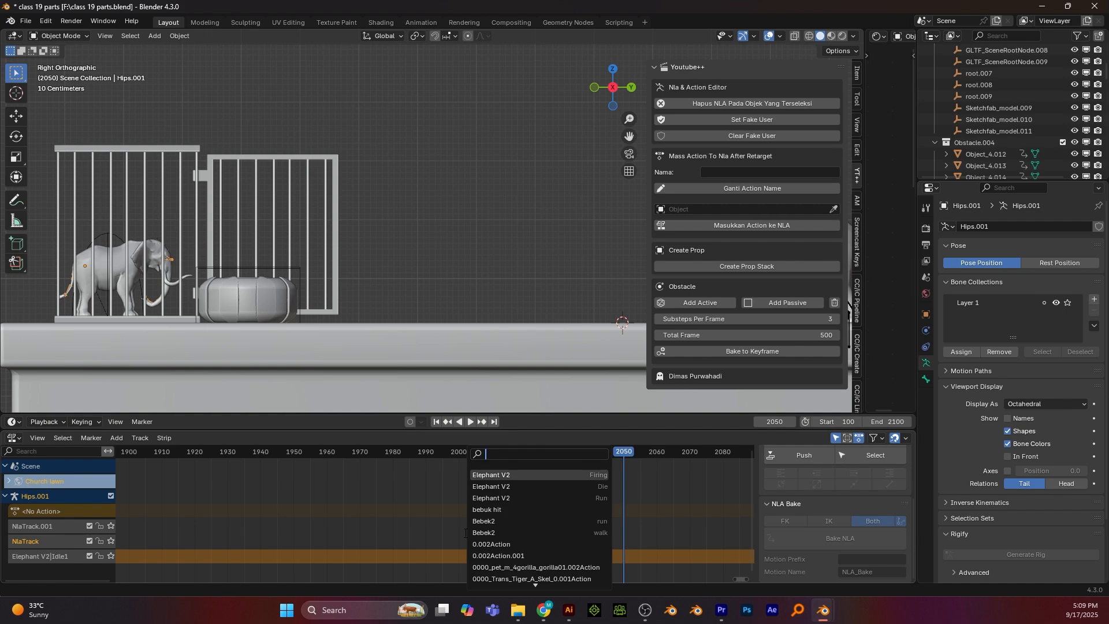
{"action": "type", "text": "ele"}
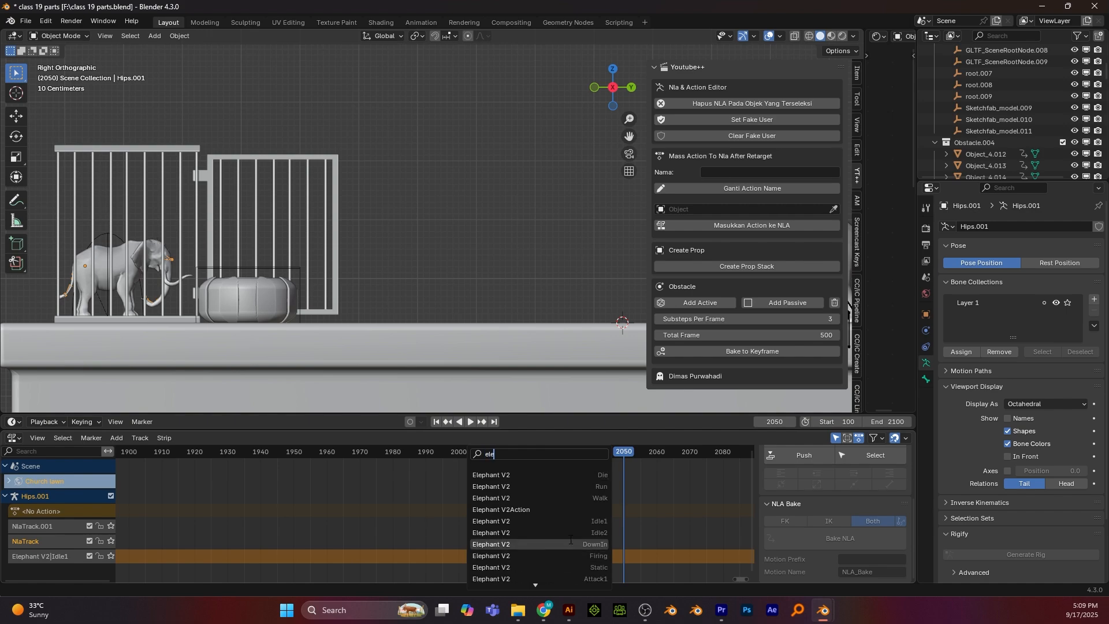
{"action": "left_click", "coordinate": [575, 487]}
{"action": "scroll", "coordinate": [612, 530], "scroll_direction": "down", "scroll_amount": 2}
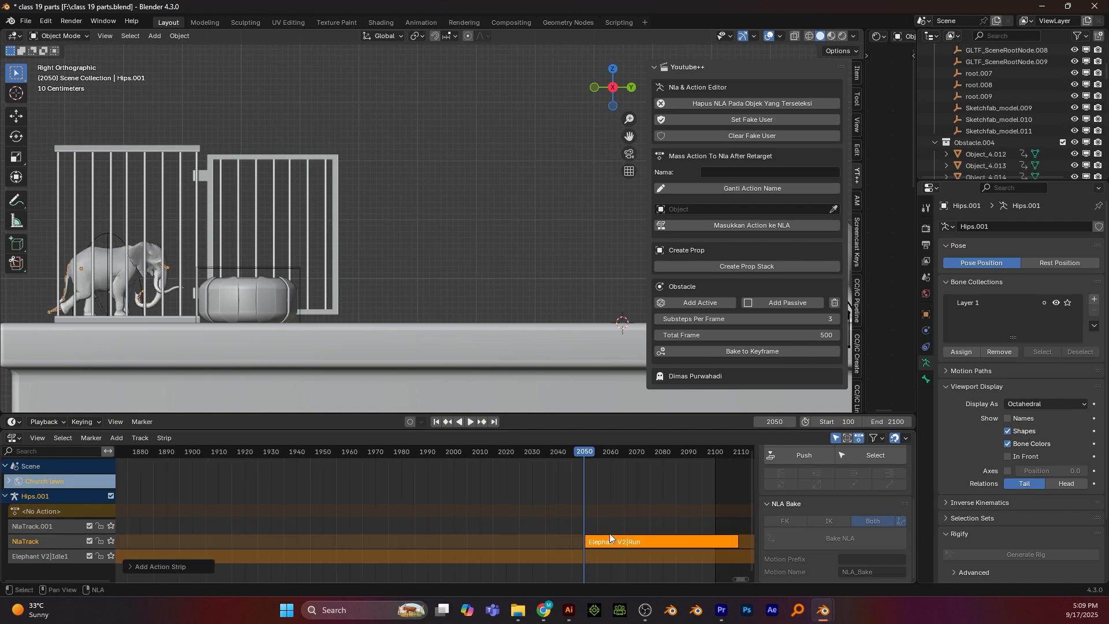
{"action": "middle_click_drag", "start_coordinate": [609, 532], "coordinate": [324, 544]}
{"action": "left_click", "coordinate": [346, 532]}
{"action": "left_click", "coordinate": [372, 542]}
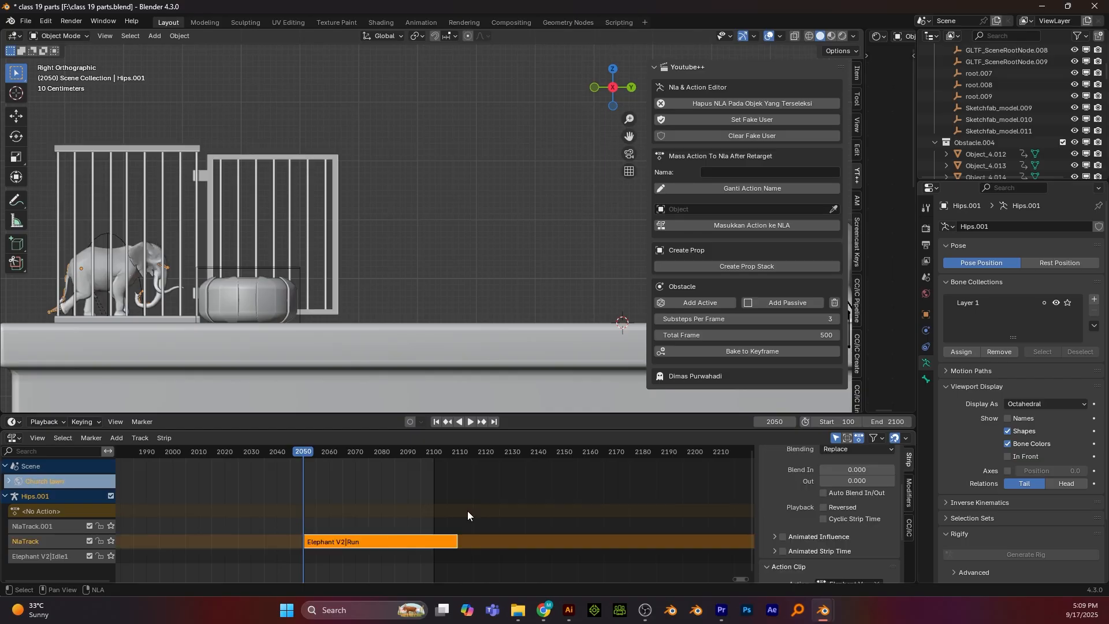
Set the scene's end frame to 2500
{"action": "scroll", "coordinate": [450, 462], "scroll_direction": "up", "scroll_amount": 1}
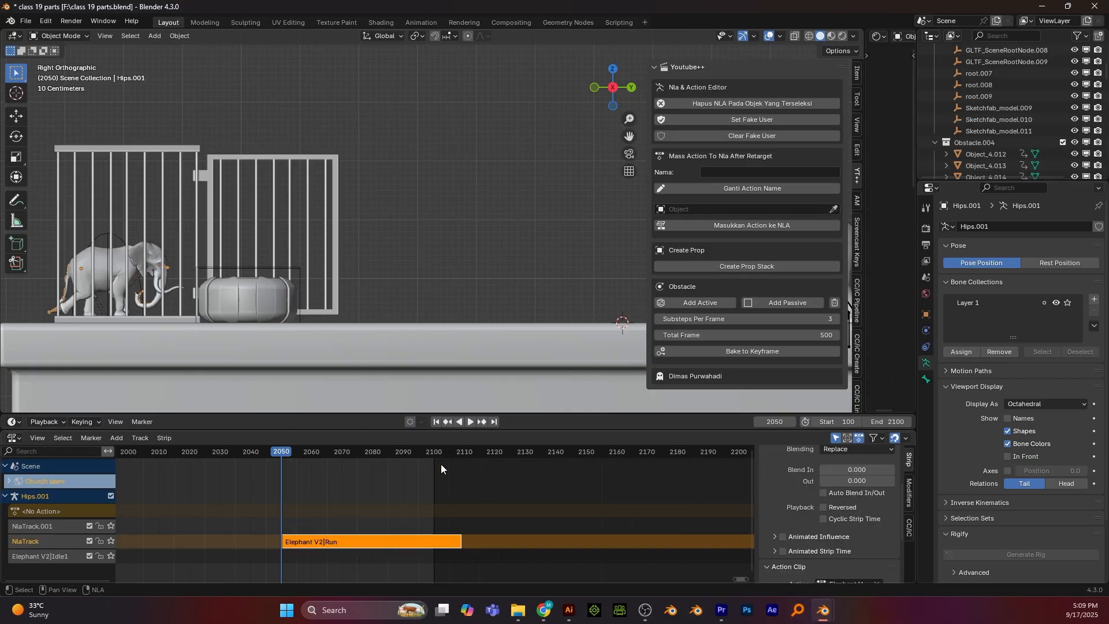
{"action": "double_click", "coordinate": [890, 422]}
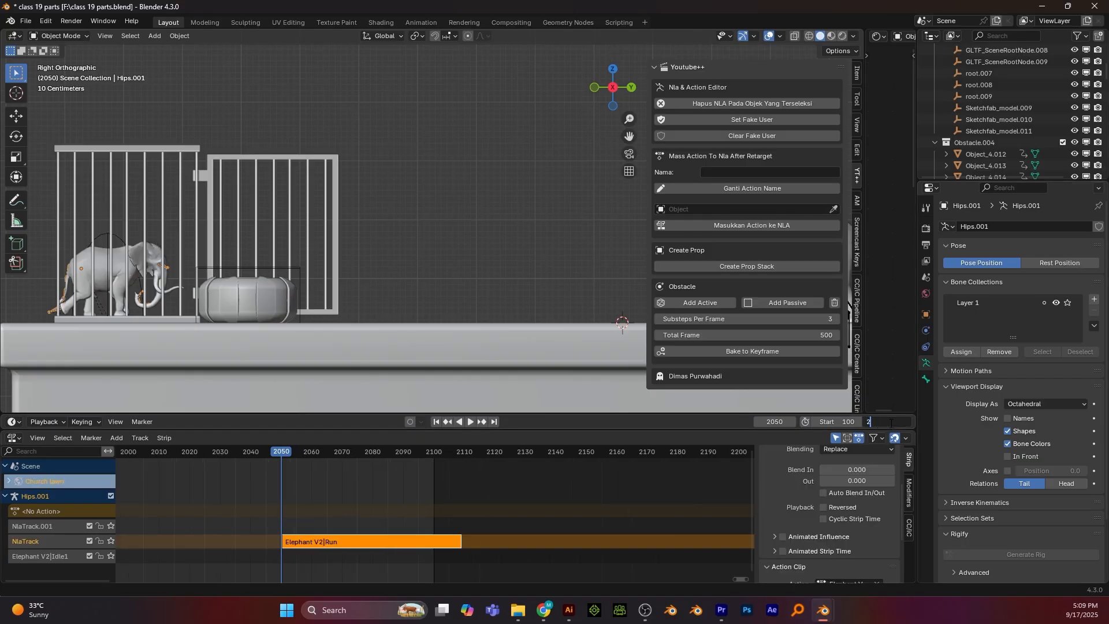
{"action": "key", "text": "Return"}
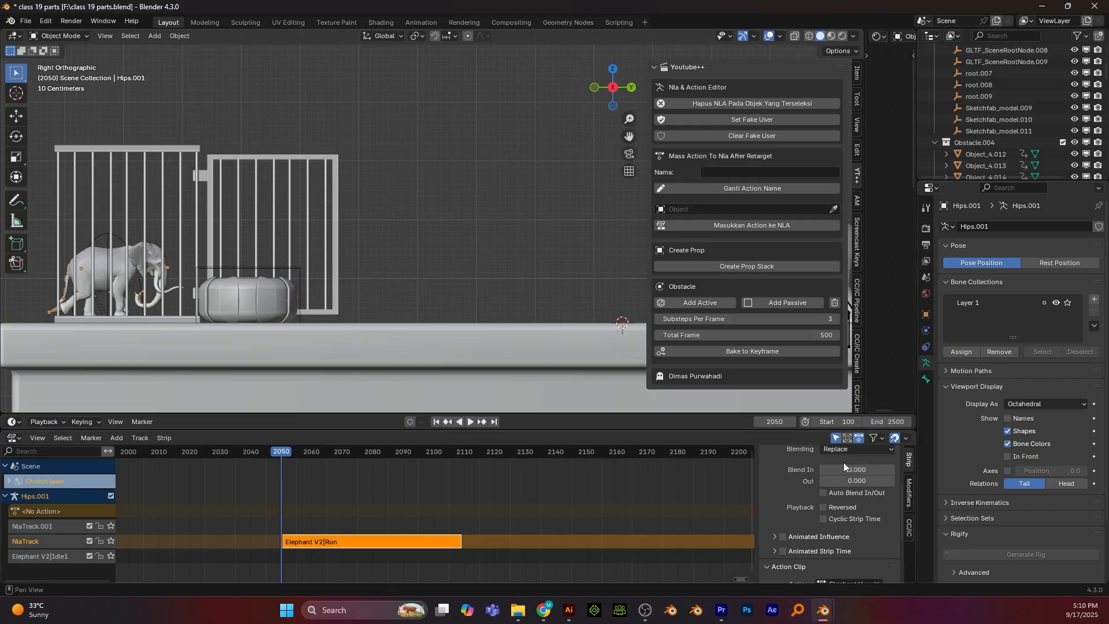
Give the Run strip blend in and out, a playback scale of 0.3 and a repeat of 5.1
{"action": "left_click_drag", "start_coordinate": [846, 470], "coordinate": [868, 480]}
{"action": "scroll", "coordinate": [822, 560], "scroll_direction": "down", "scroll_amount": 4}
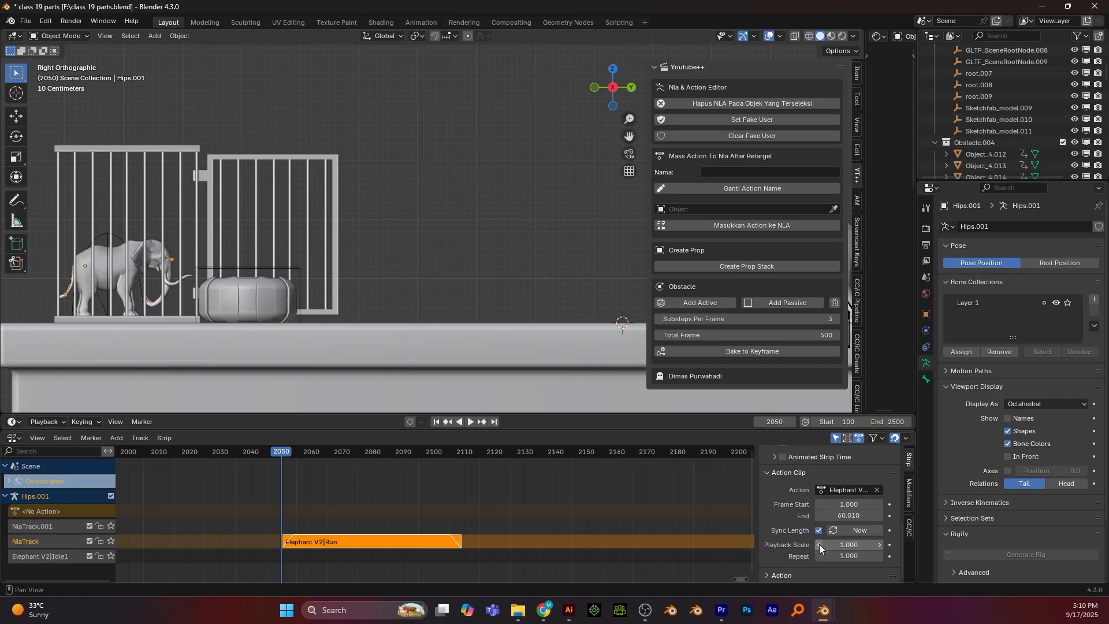
{"action": "left_click", "coordinate": [819, 544]}
{"action": "left_click", "coordinate": [819, 545]}
{"action": "left_click", "coordinate": [819, 545]}
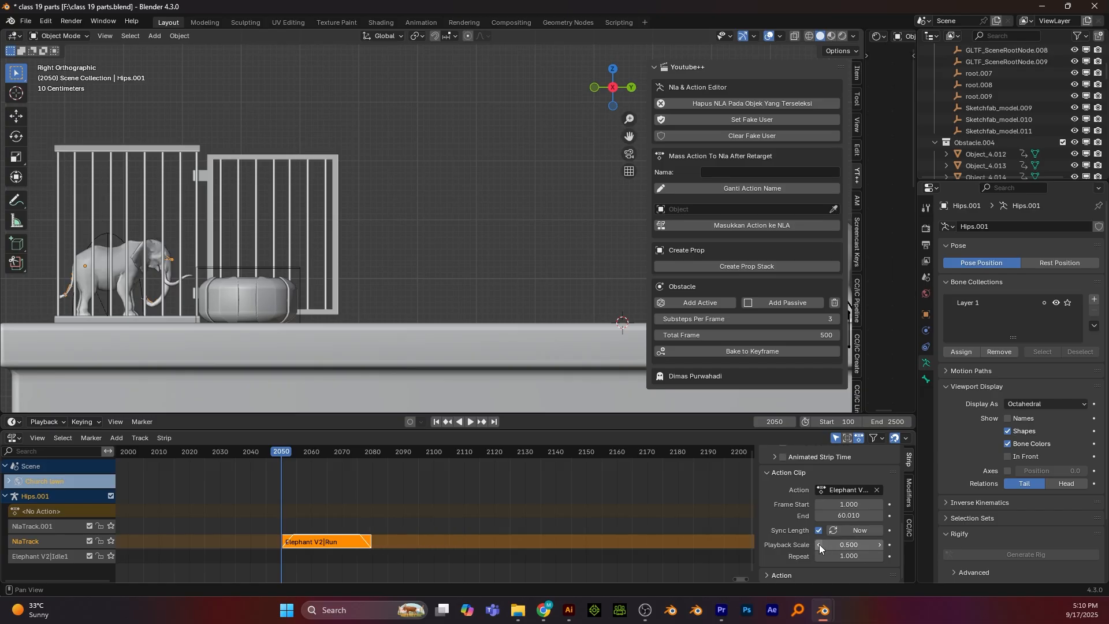
{"action": "left_click_drag", "start_coordinate": [824, 556], "coordinate": [860, 556]}
{"action": "left_click", "coordinate": [820, 545]}
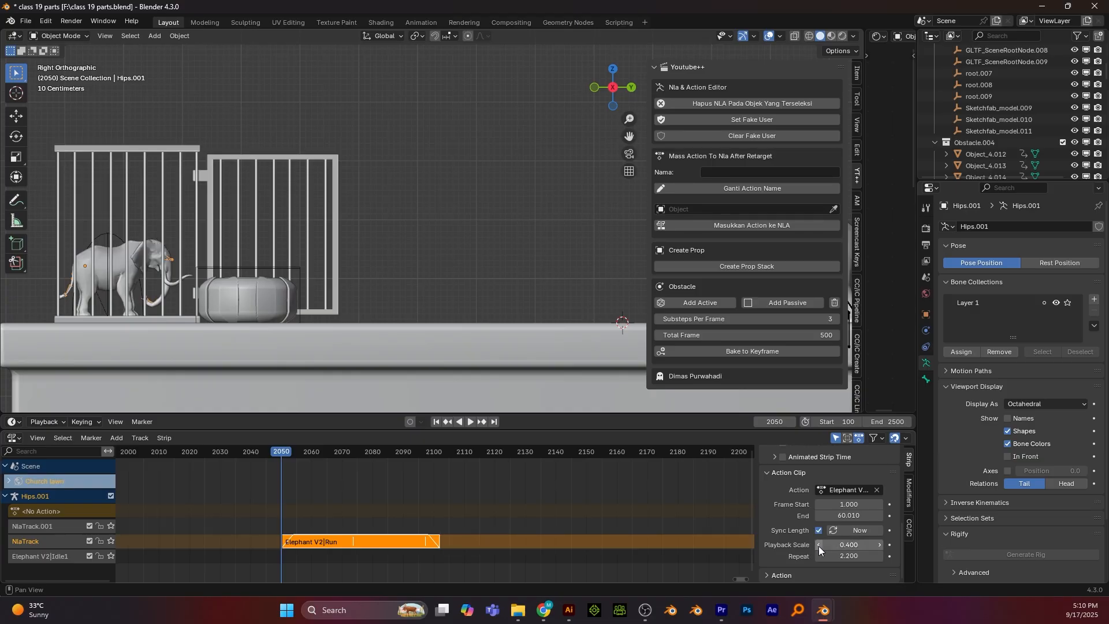
{"action": "left_click", "coordinate": [819, 545]}
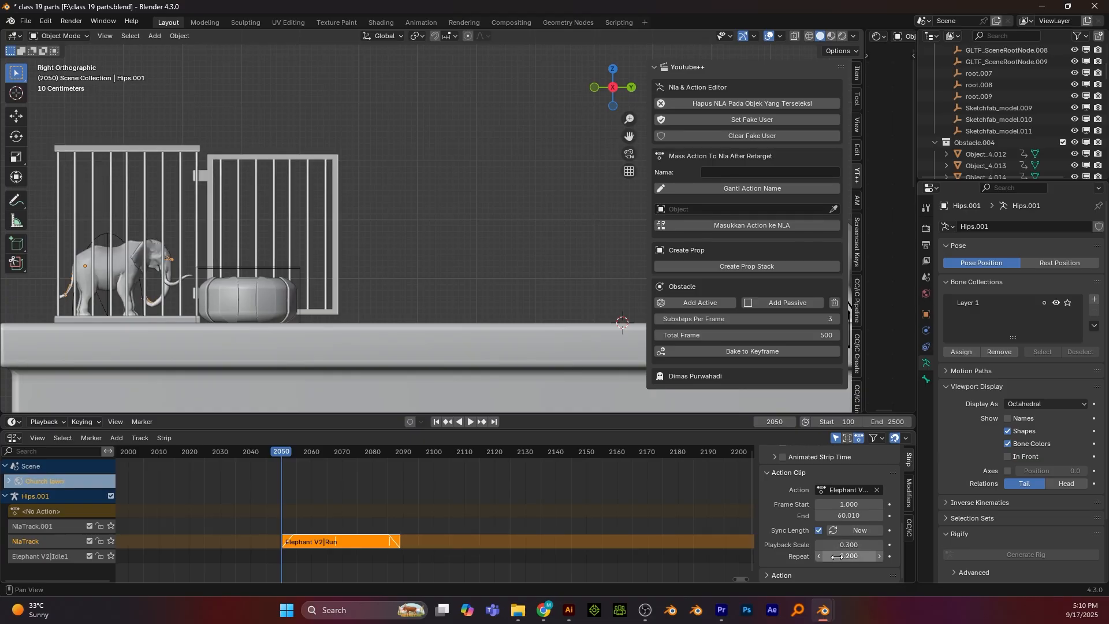
{"action": "left_click_drag", "start_coordinate": [820, 556], "coordinate": [858, 556]}
Play back the elephant's run cycle from frame 2050 and return to that frame
{"action": "key", "text": "space"}
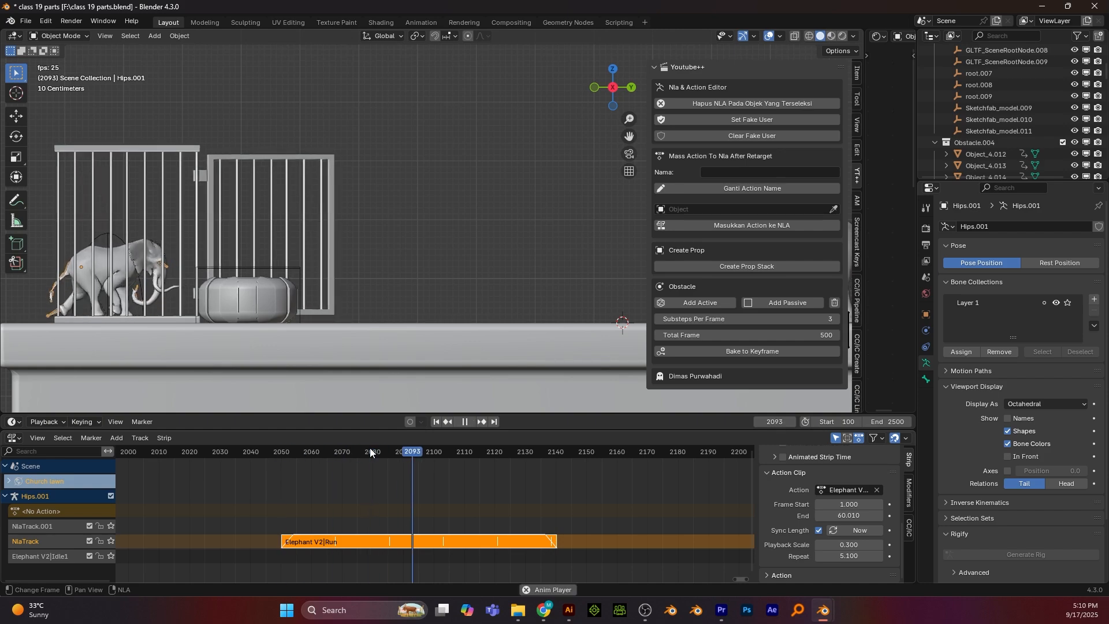
{"action": "key", "text": "space"}
{"action": "left_click_drag", "start_coordinate": [432, 453], "coordinate": [283, 458]}
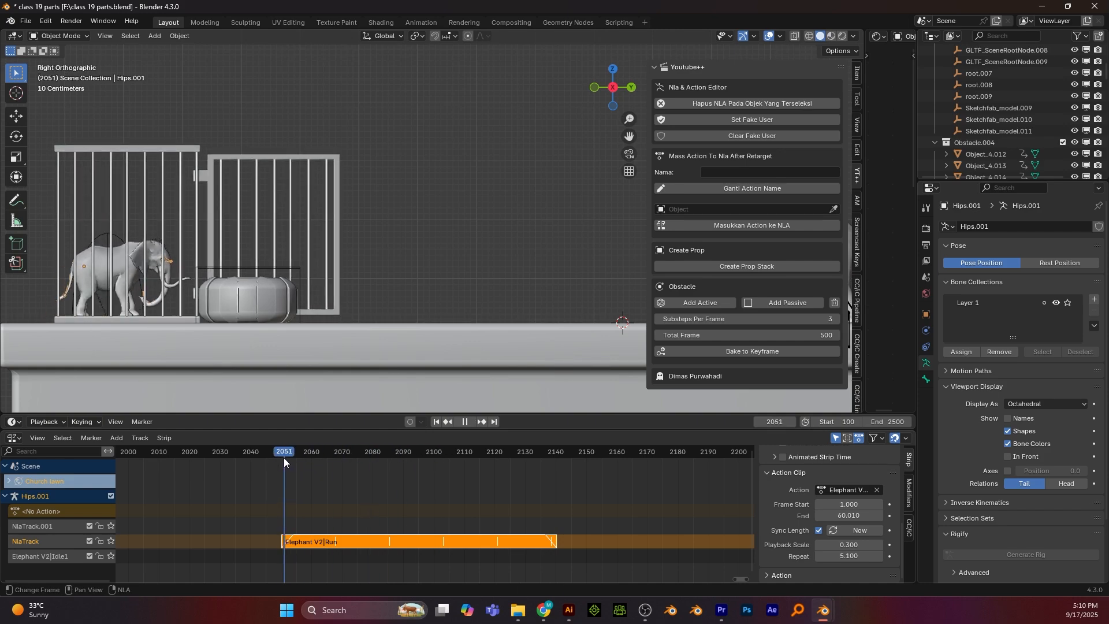
Move the caged elephant's sphere empty about 1.55 m along Y, out to the wheel, and keyframe it at frame 2065
{"action": "left_click", "coordinate": [119, 237]}
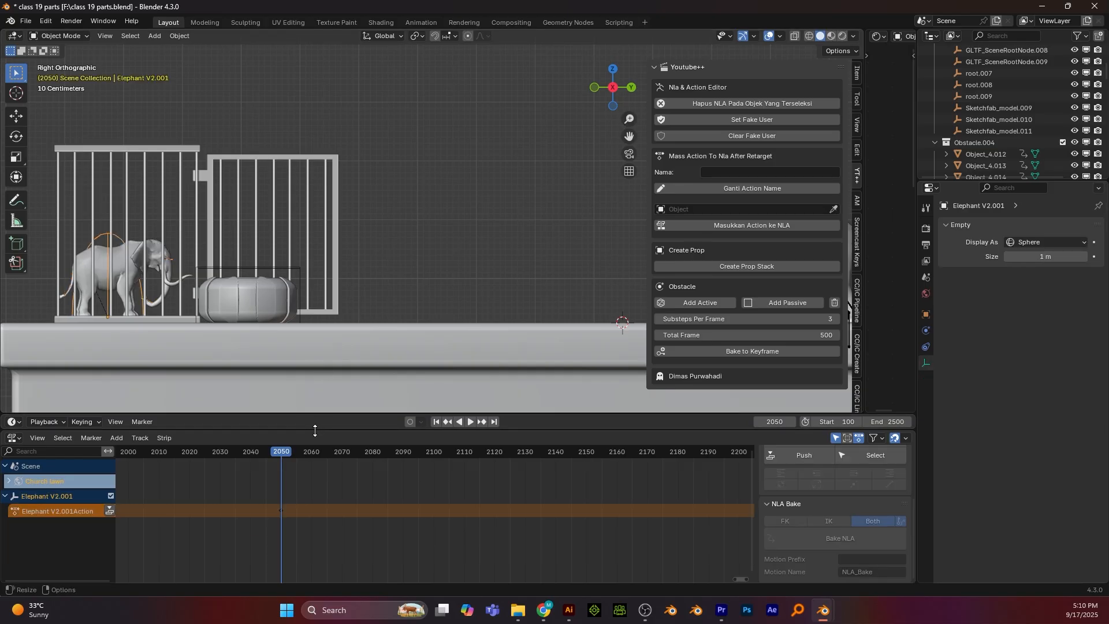
{"action": "left_click_drag", "start_coordinate": [315, 430], "coordinate": [525, 517]}
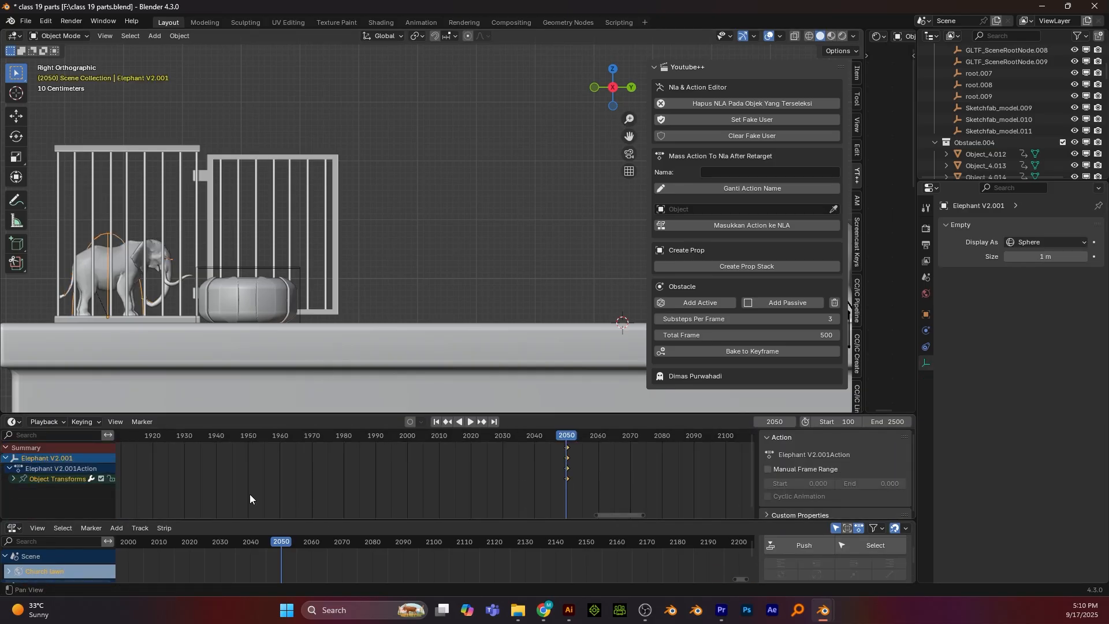
{"action": "scroll", "coordinate": [421, 494], "scroll_direction": "down", "scroll_amount": 2}
{"action": "middle_click_drag", "start_coordinate": [440, 486], "coordinate": [194, 475]}
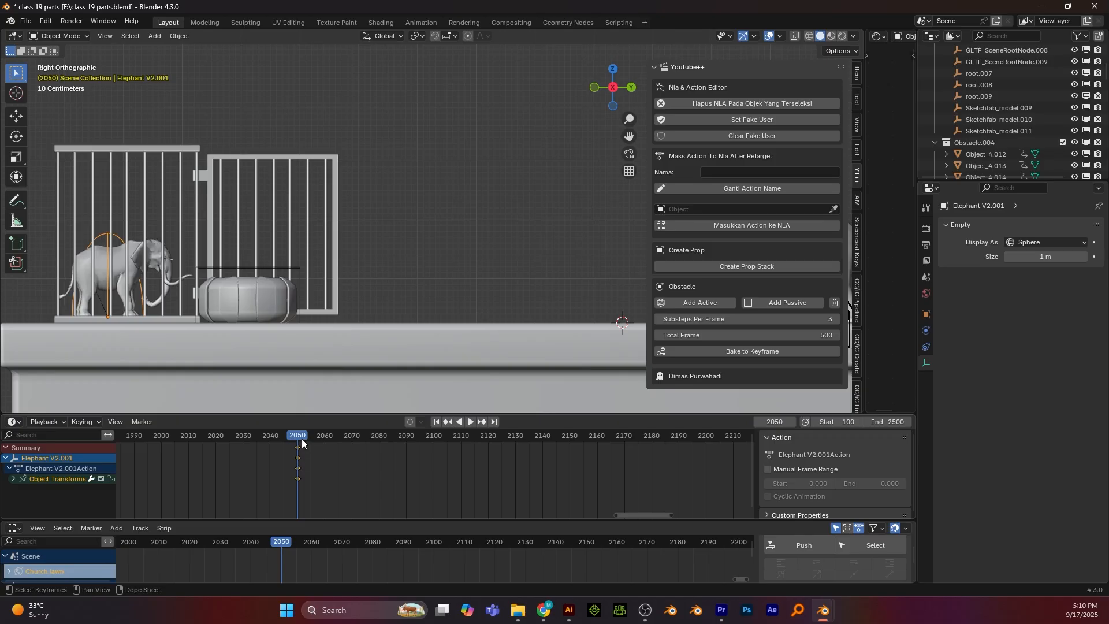
{"action": "left_click_drag", "start_coordinate": [302, 439], "coordinate": [339, 438]}
{"action": "key", "text": "g"}
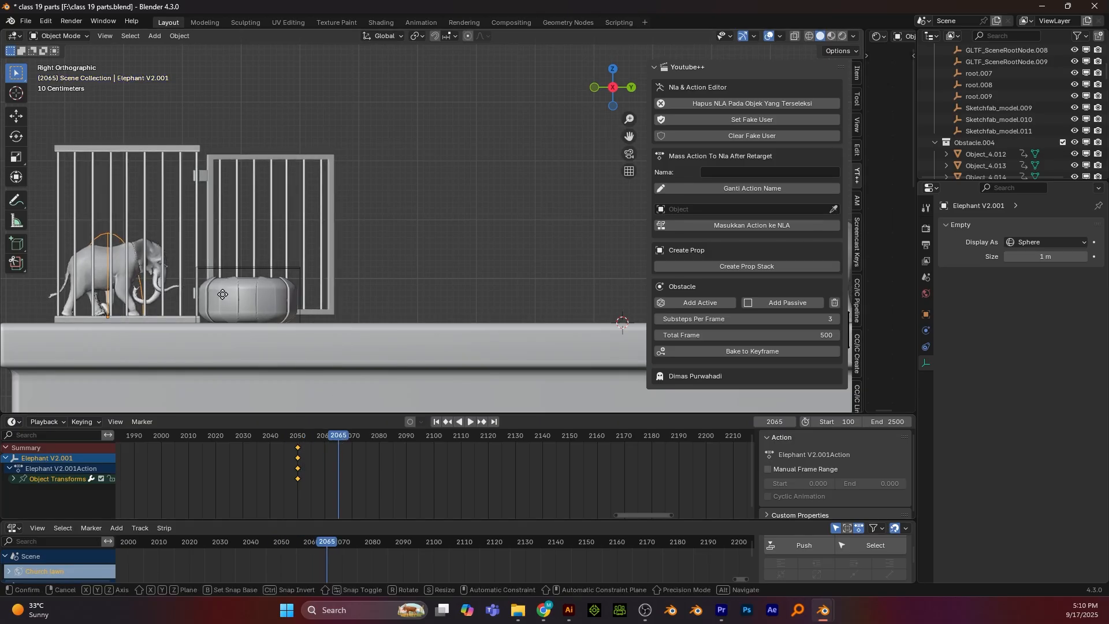
{"action": "key", "text": "y"}
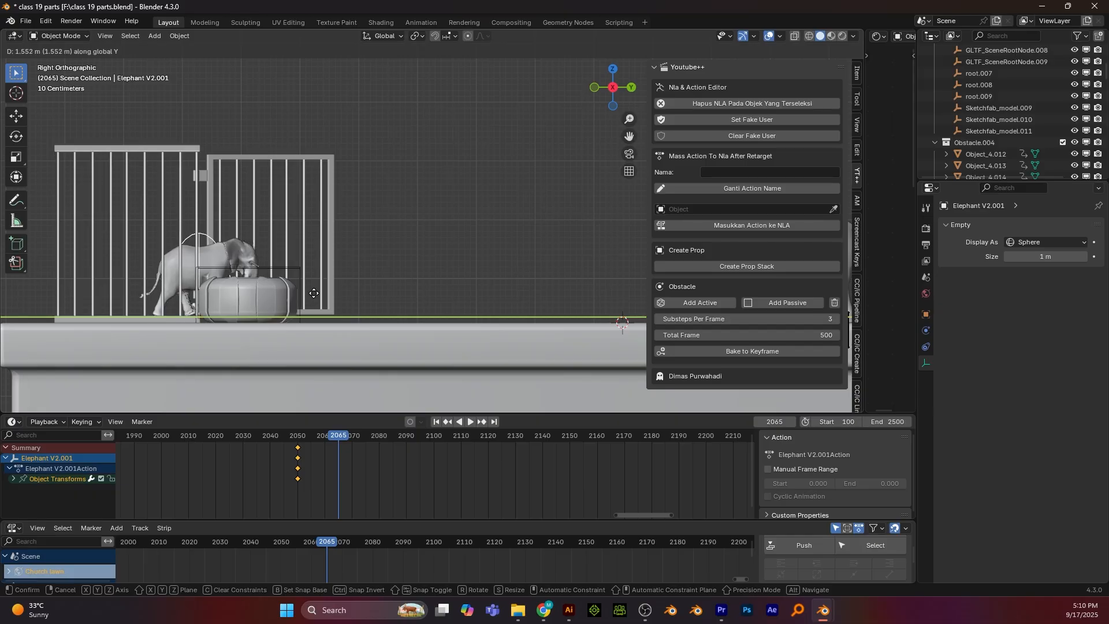
{"action": "left_click", "coordinate": [312, 294]}
{"action": "scroll", "coordinate": [235, 241], "scroll_direction": "up", "scroll_amount": 4}
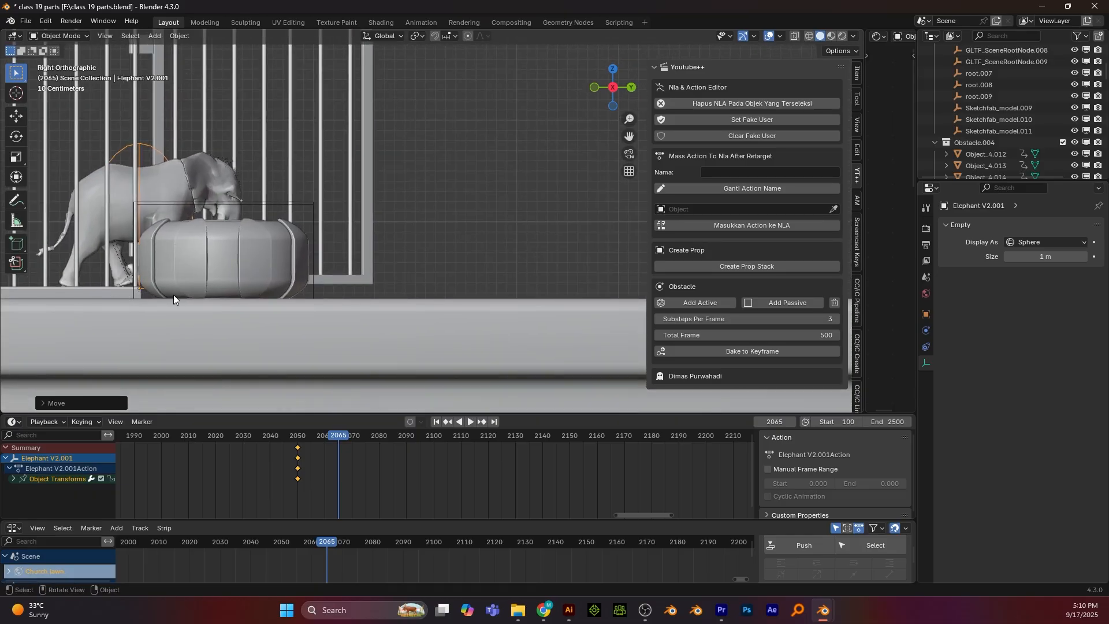
{"action": "key", "text": "i"}
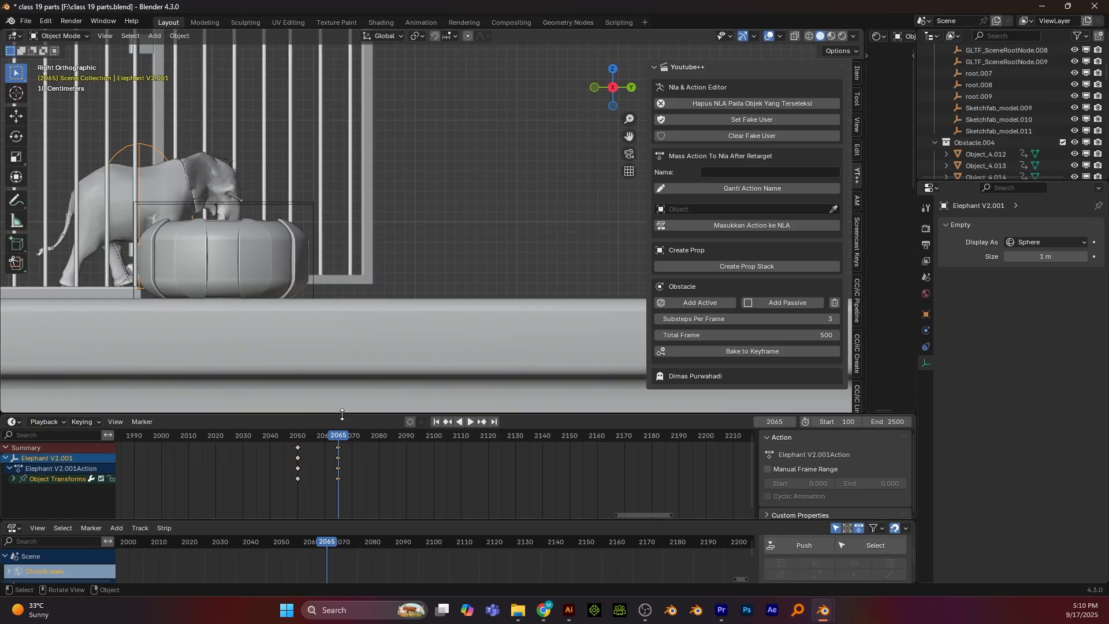
Change the interpolation of the empty's keyframes at frames 2050 and 2065 and play back the elephant's move
{"action": "left_click_drag", "start_coordinate": [338, 439], "coordinate": [295, 439]}
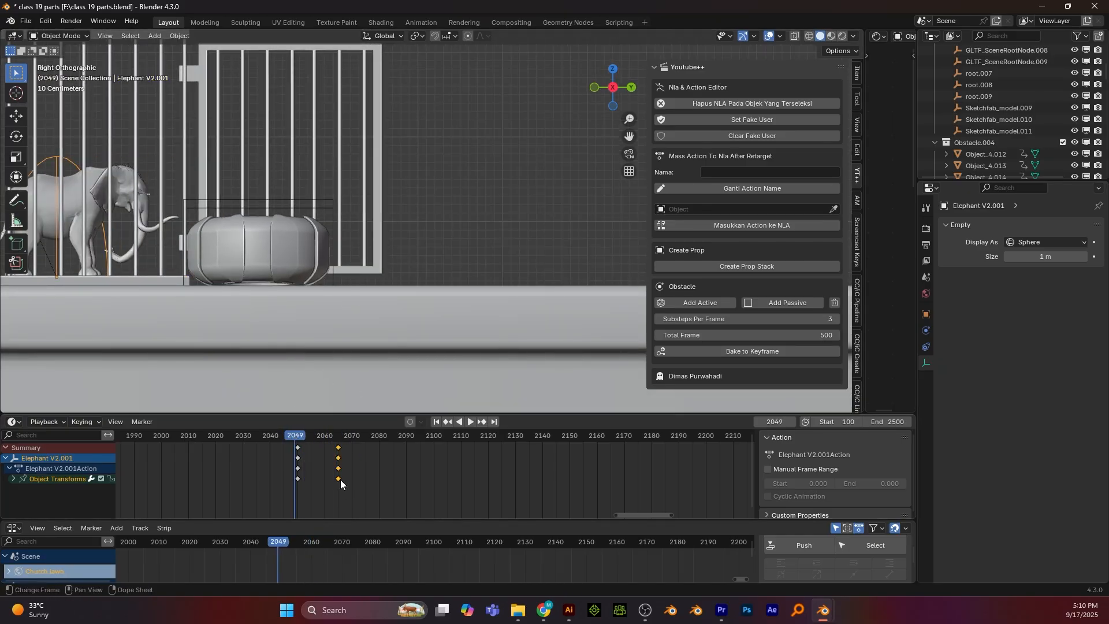
{"action": "key", "text": "t"}
{"action": "left_click", "coordinate": [335, 479]}
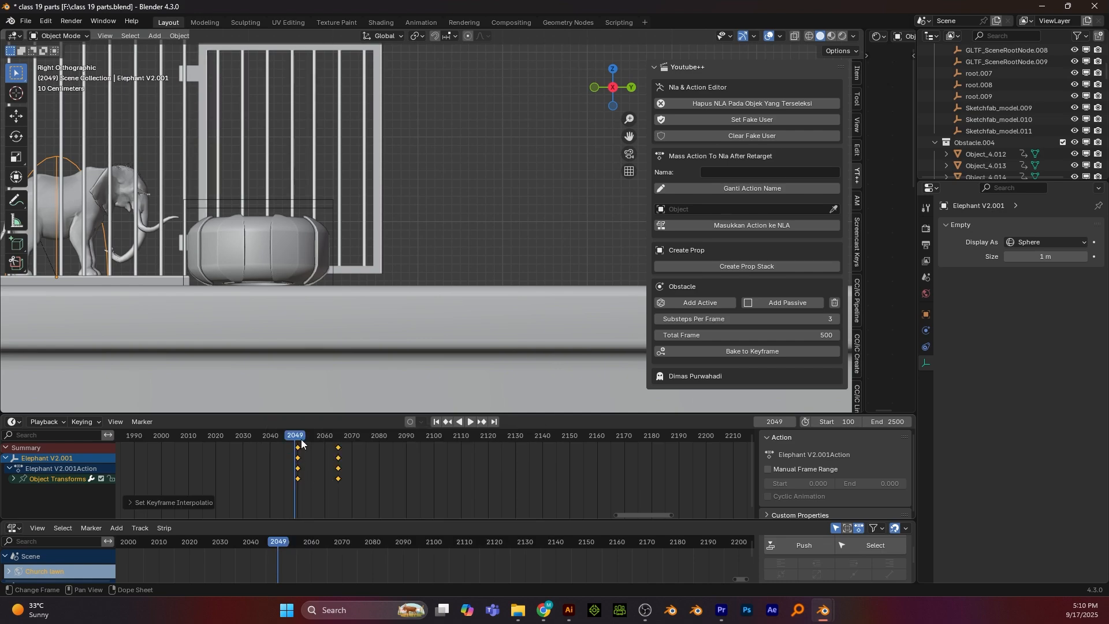
{"action": "key", "text": "space"}
{"action": "key", "text": "space"}
{"action": "key", "text": "space"}
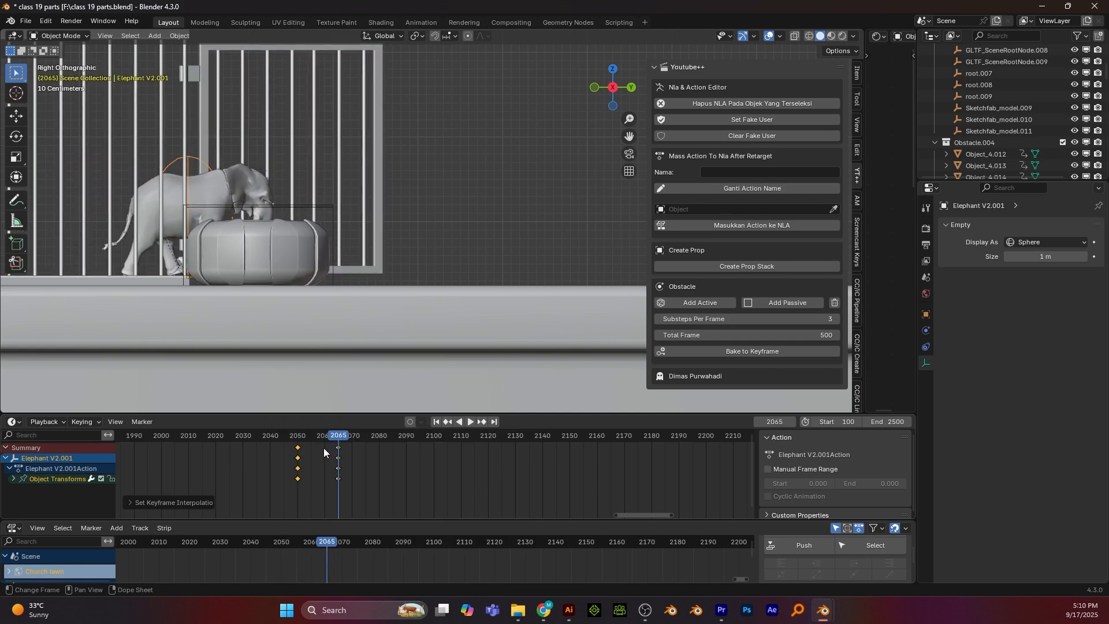
At frame 2076, rotate the caged elephant's empty about 7°, move it about 0.7 m along Y over the wheel, and keyframe it
{"action": "left_click_drag", "start_coordinate": [339, 441], "coordinate": [368, 437]}
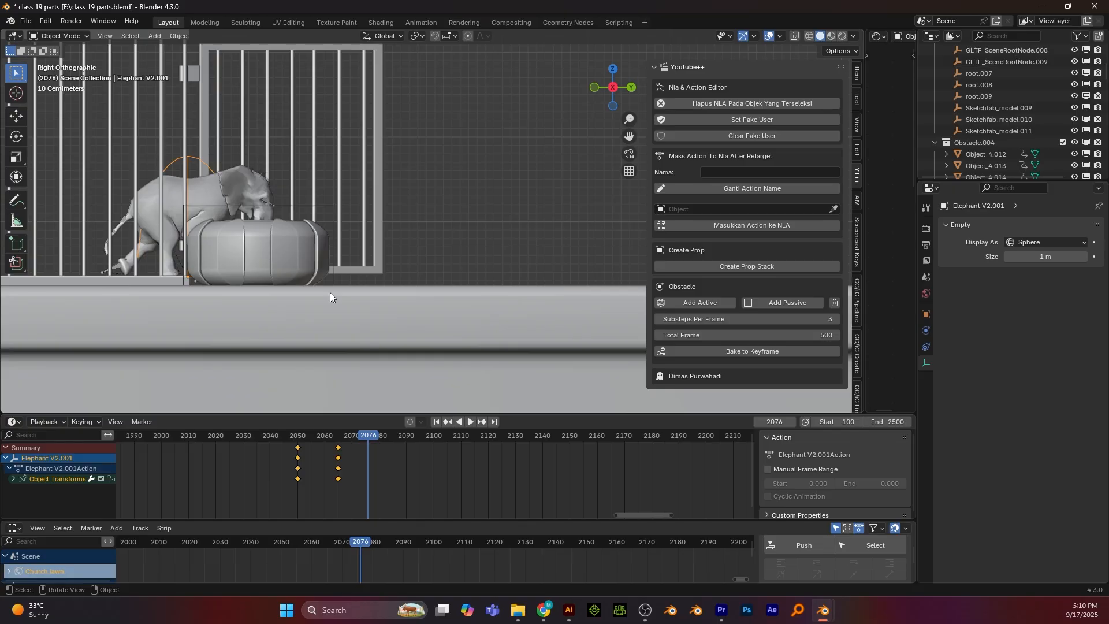
{"action": "key", "text": "g"}
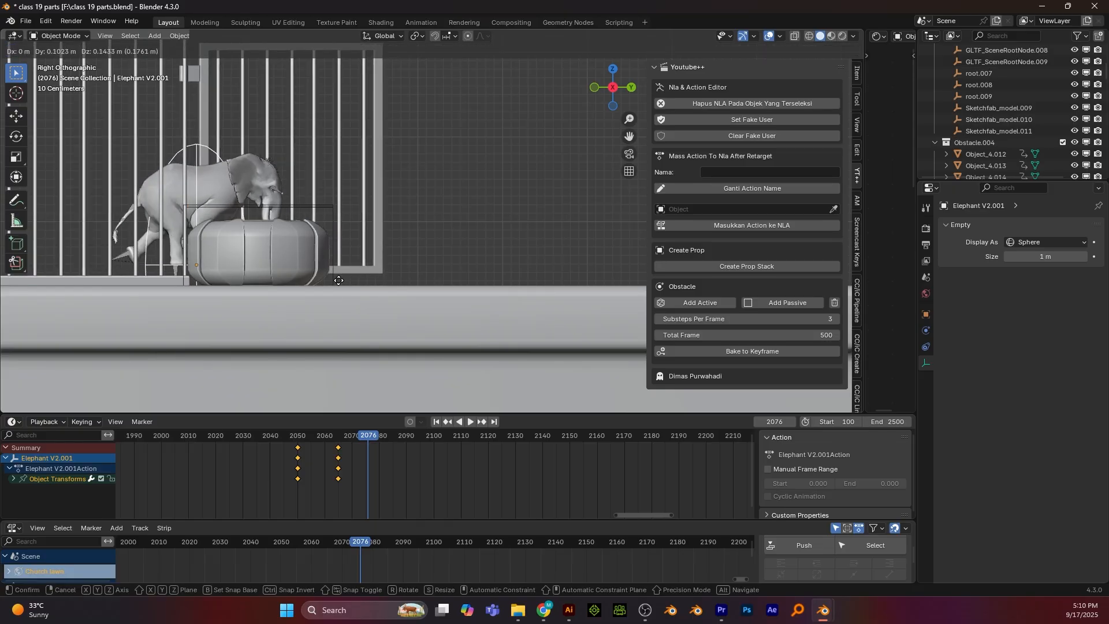
{"action": "key", "text": "r"}
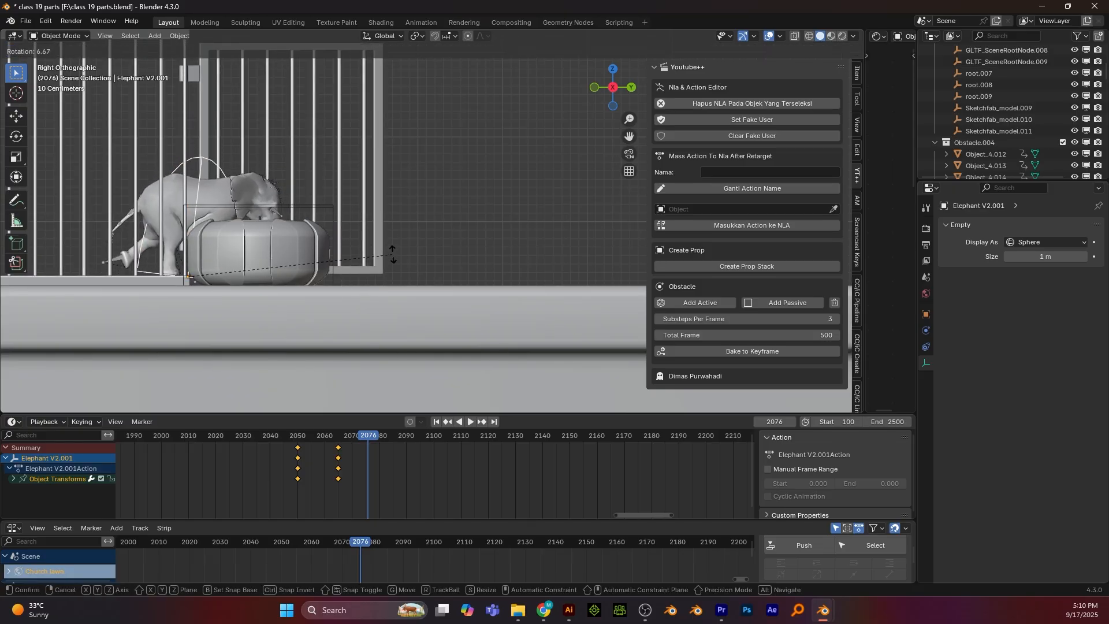
{"action": "left_click", "coordinate": [392, 254]}
{"action": "key", "text": "g"}
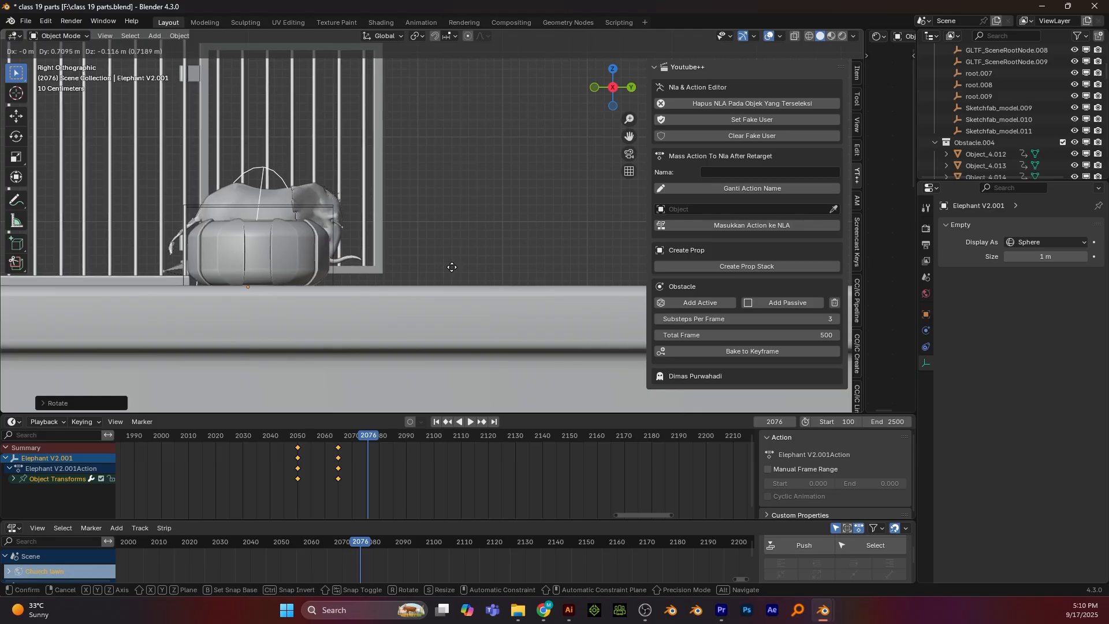
{"action": "left_click", "coordinate": [452, 267]}
{"action": "key", "text": "i"}
At frame 2088, move the empty past the wheel, rotate it about -6° to level the elephant on the ground, and keyframe it
{"action": "left_click", "coordinate": [341, 439]}
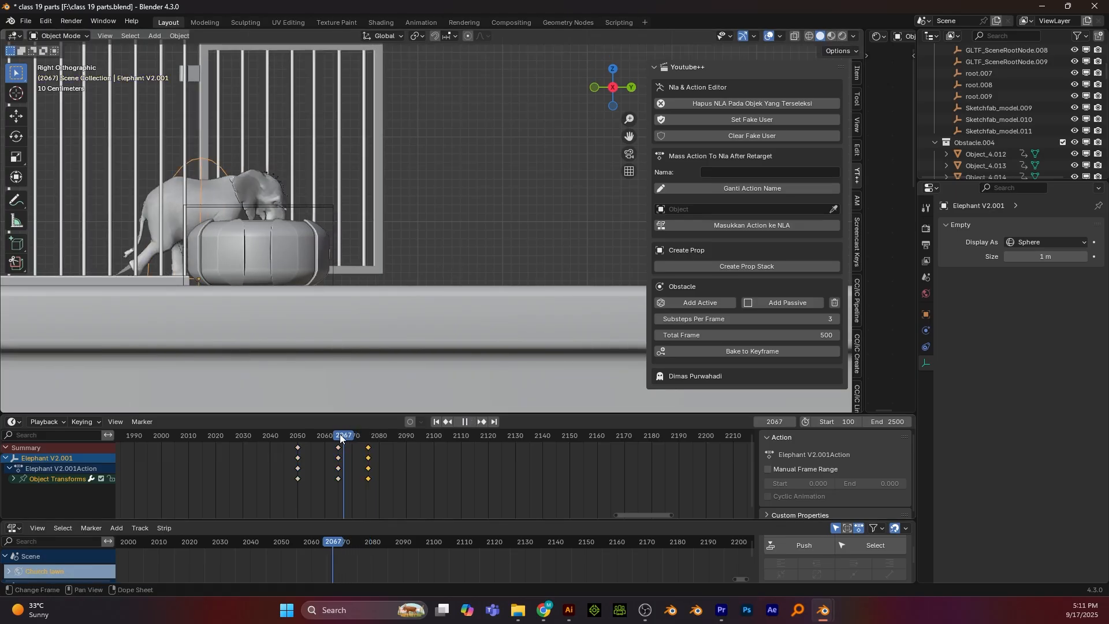
{"action": "left_click_drag", "start_coordinate": [341, 439], "coordinate": [401, 437]}
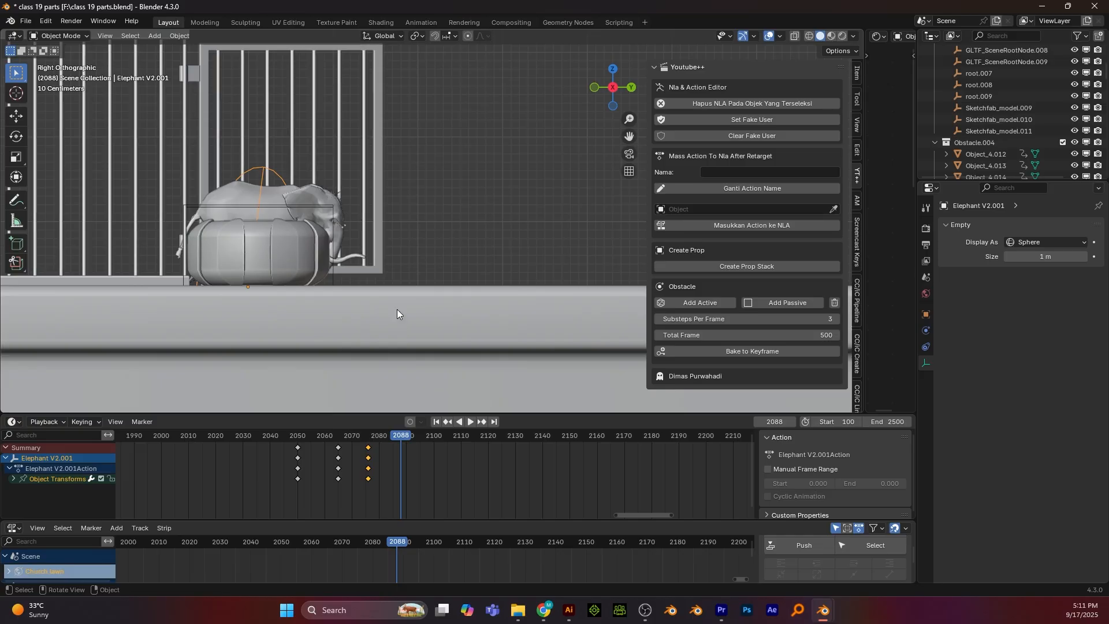
{"action": "key", "text": "g"}
{"action": "left_click", "coordinate": [497, 312]}
{"action": "key", "text": "r"}
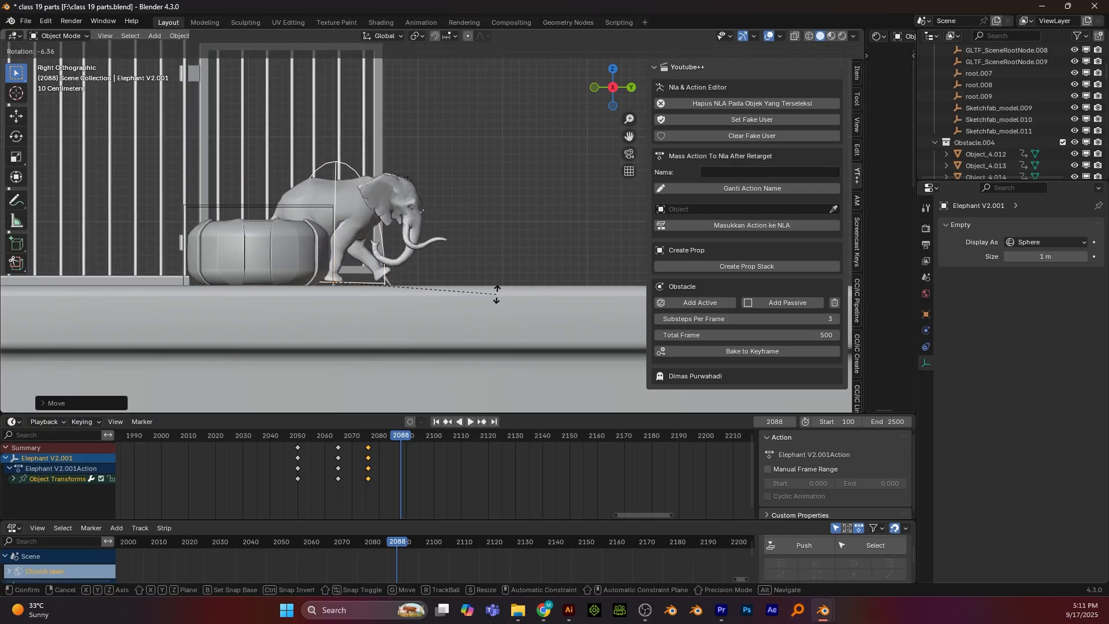
{"action": "left_click", "coordinate": [496, 293]}
{"action": "key", "text": "g"}
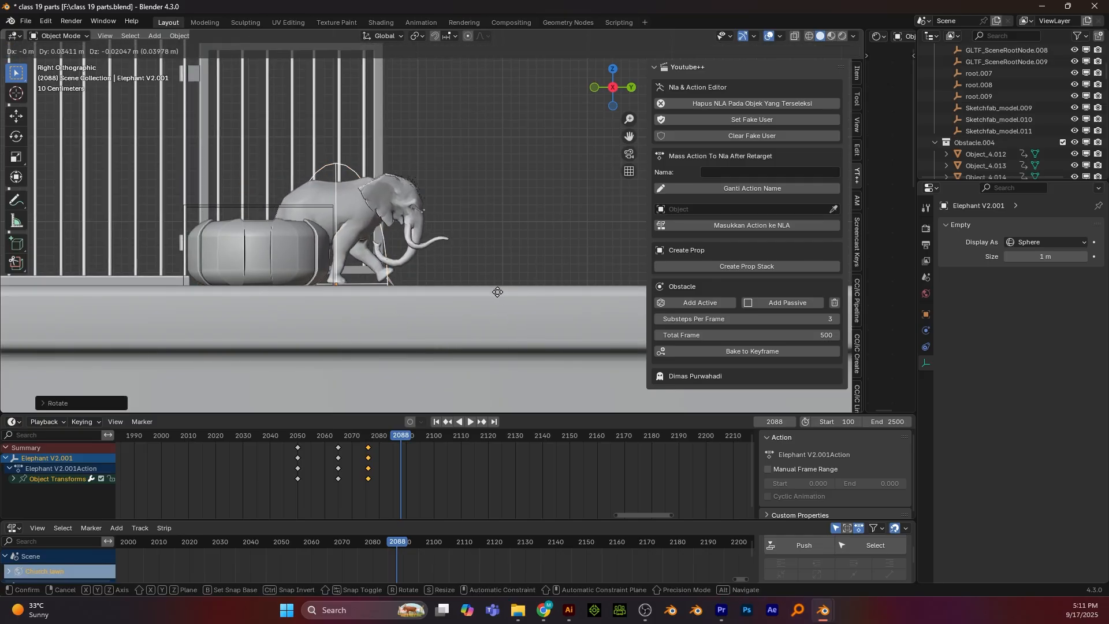
{"action": "left_click", "coordinate": [501, 295]}
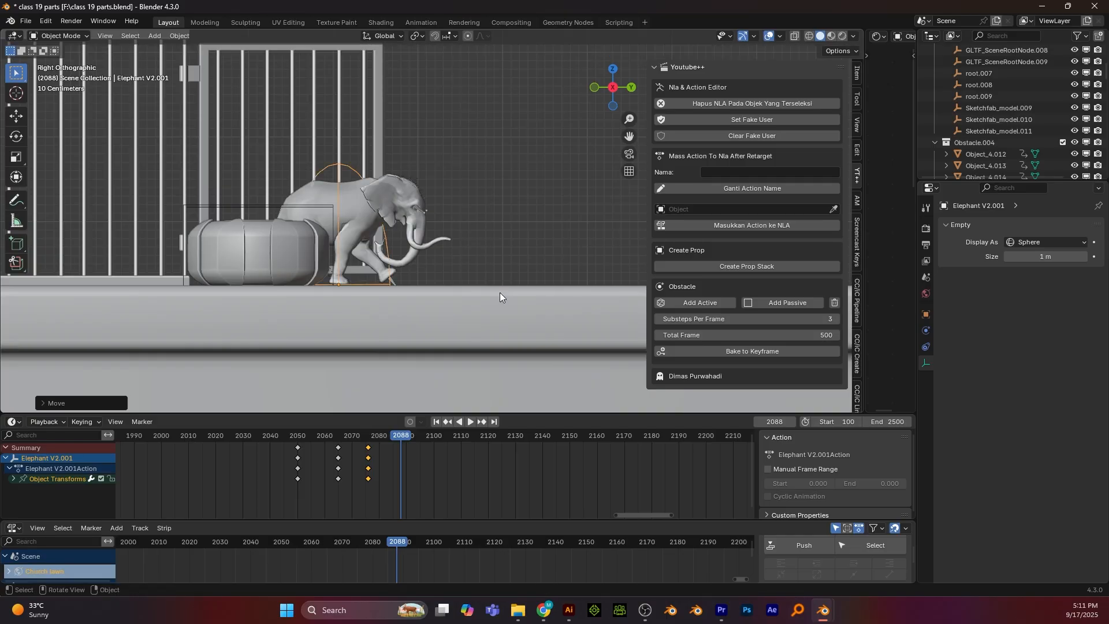
{"action": "key", "text": "i"}
Play back the elephant's climb over the wheel up to frame 2088 and save the file
{"action": "left_click_drag", "start_coordinate": [404, 436], "coordinate": [347, 438]}
{"action": "scroll", "coordinate": [399, 336], "scroll_direction": "down", "scroll_amount": 2}
{"action": "middle_click_drag", "start_coordinate": [398, 331], "coordinate": [383, 293]}
{"action": "key", "text": "space"}
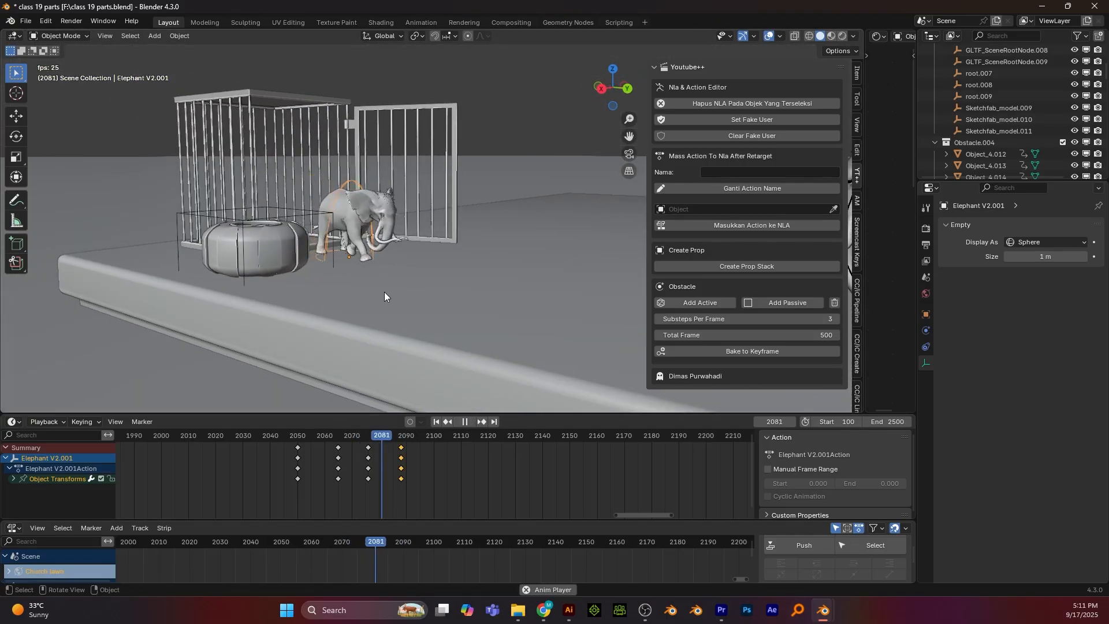
{"action": "middle_click_drag", "start_coordinate": [408, 171], "coordinate": [295, 164], "text": "shift"}
{"action": "scroll", "coordinate": [330, 302], "scroll_direction": "up", "scroll_amount": 3}
{"action": "middle_click_drag", "start_coordinate": [331, 302], "coordinate": [349, 302]}
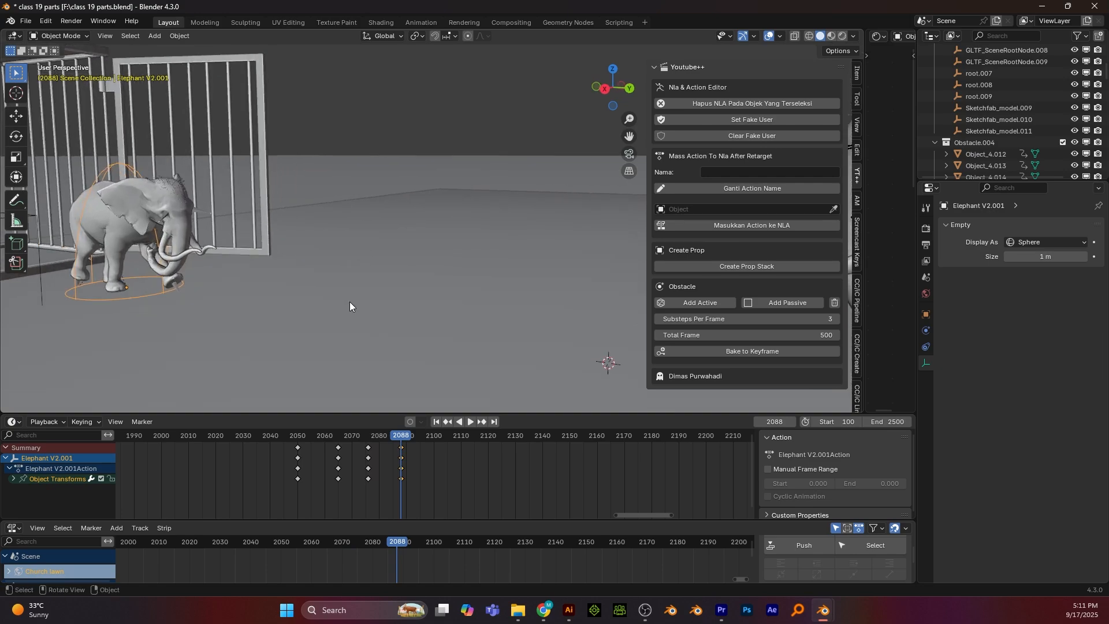
{"action": "key", "text": "KP_3"}
{"action": "scroll", "coordinate": [350, 306], "scroll_direction": "down", "scroll_amount": 3}
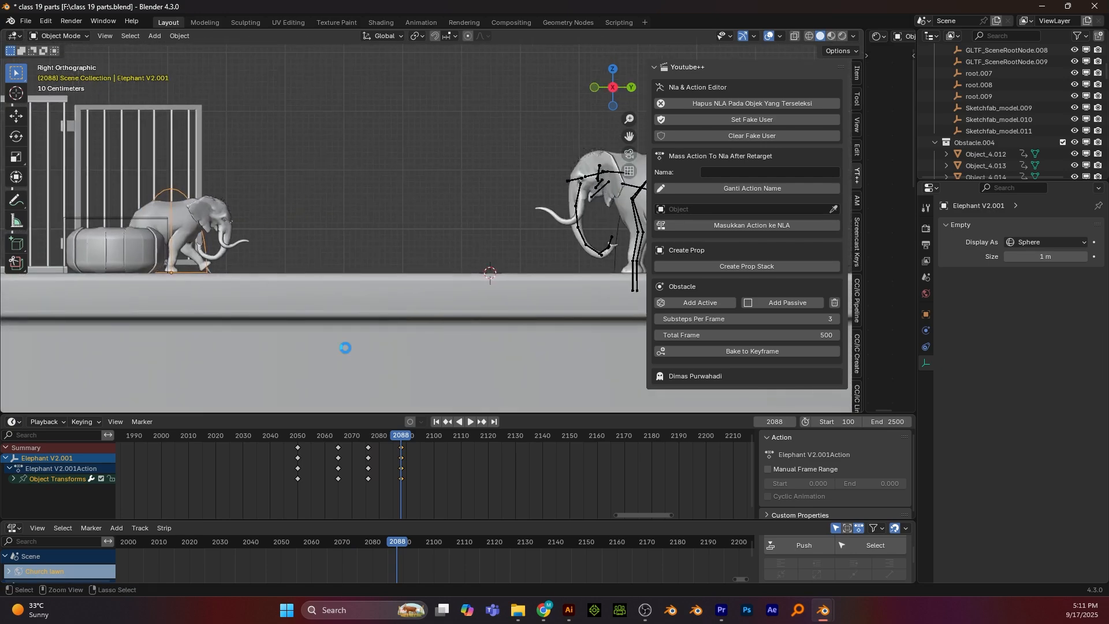
{"action": "key", "text": "ctrl+s"}
At frame 2139, move the empty about 4.5 m along Y to face the large elephant, keyframe it, and play it back briefly
{"action": "key", "text": "space"}
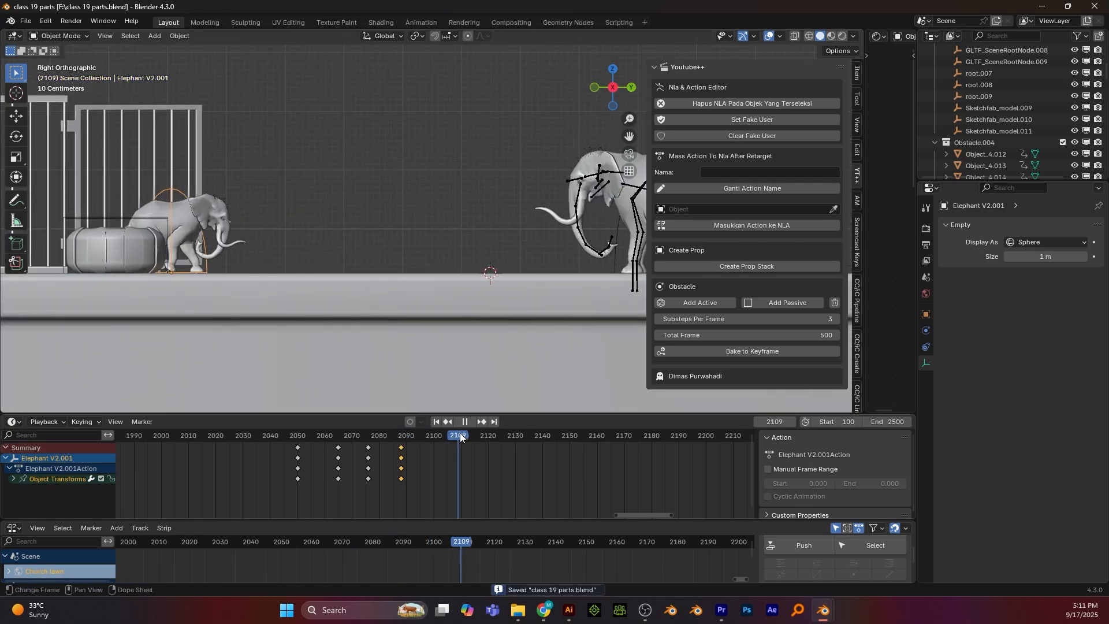
{"action": "left_click_drag", "start_coordinate": [495, 435], "coordinate": [540, 433]}
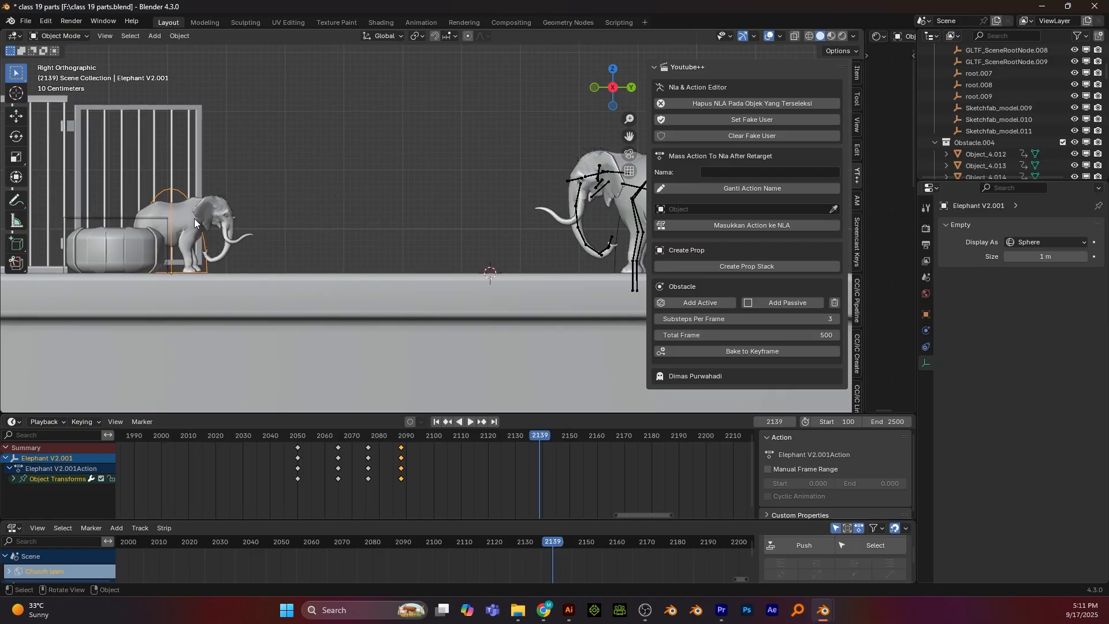
{"action": "key", "text": "g"}
{"action": "key", "text": "y"}
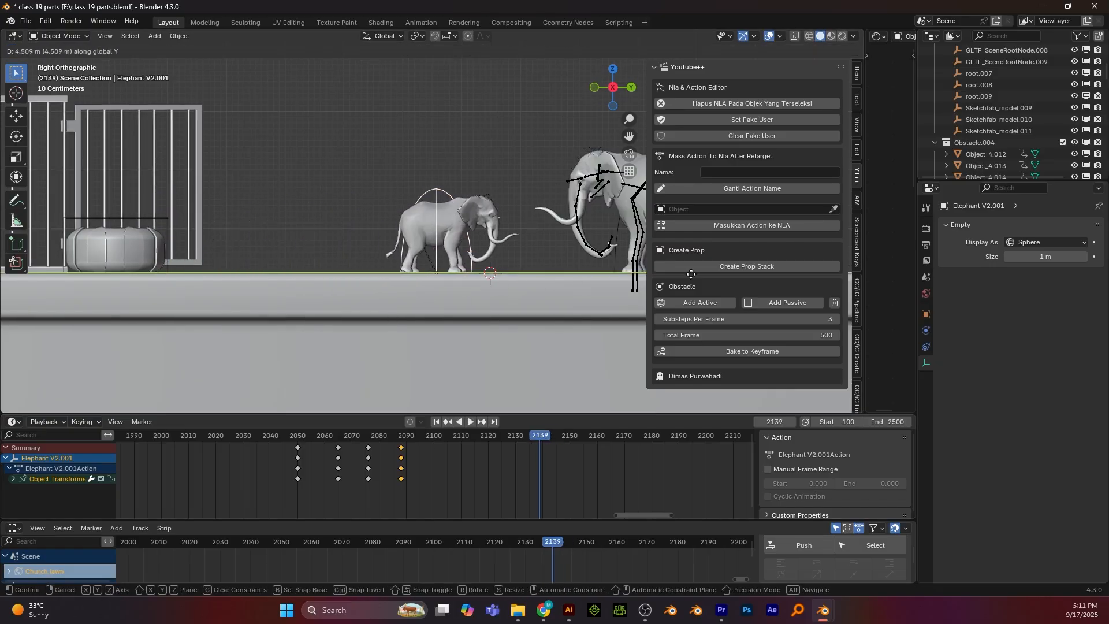
{"action": "left_click", "coordinate": [695, 272]}
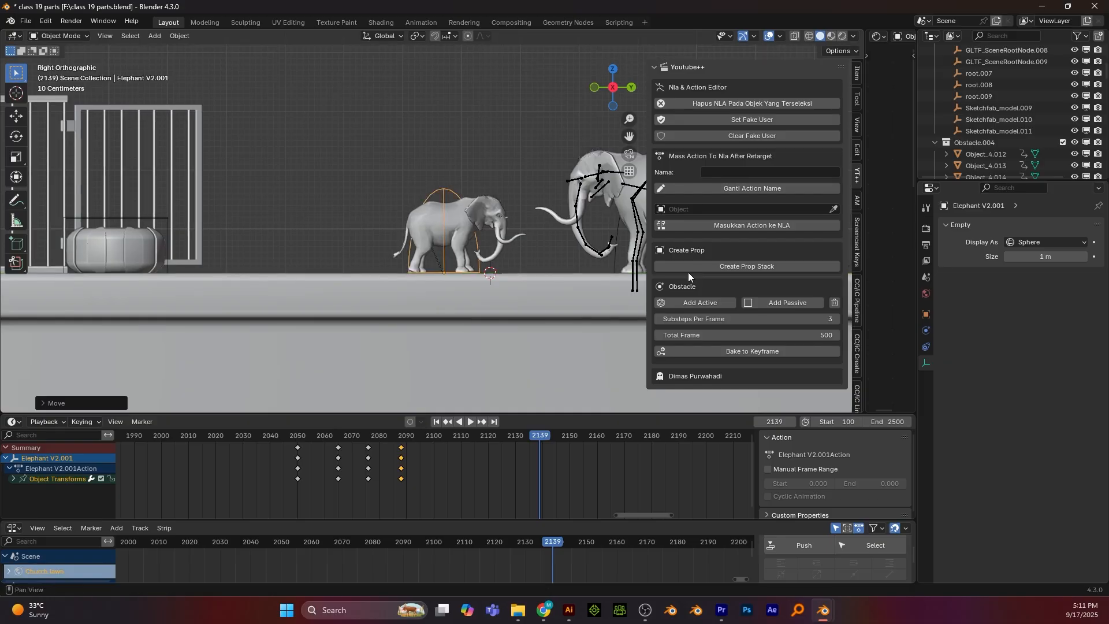
{"action": "scroll", "coordinate": [500, 275], "scroll_direction": "down", "scroll_amount": 3}
{"action": "middle_click_drag", "start_coordinate": [500, 275], "coordinate": [403, 277], "text": "shift"}
{"action": "scroll", "coordinate": [365, 273], "scroll_direction": "up", "scroll_amount": 3}
{"action": "scroll", "coordinate": [403, 278], "scroll_direction": "down", "scroll_amount": 1}
{"action": "scroll", "coordinate": [298, 211], "scroll_direction": "up", "scroll_amount": 1}
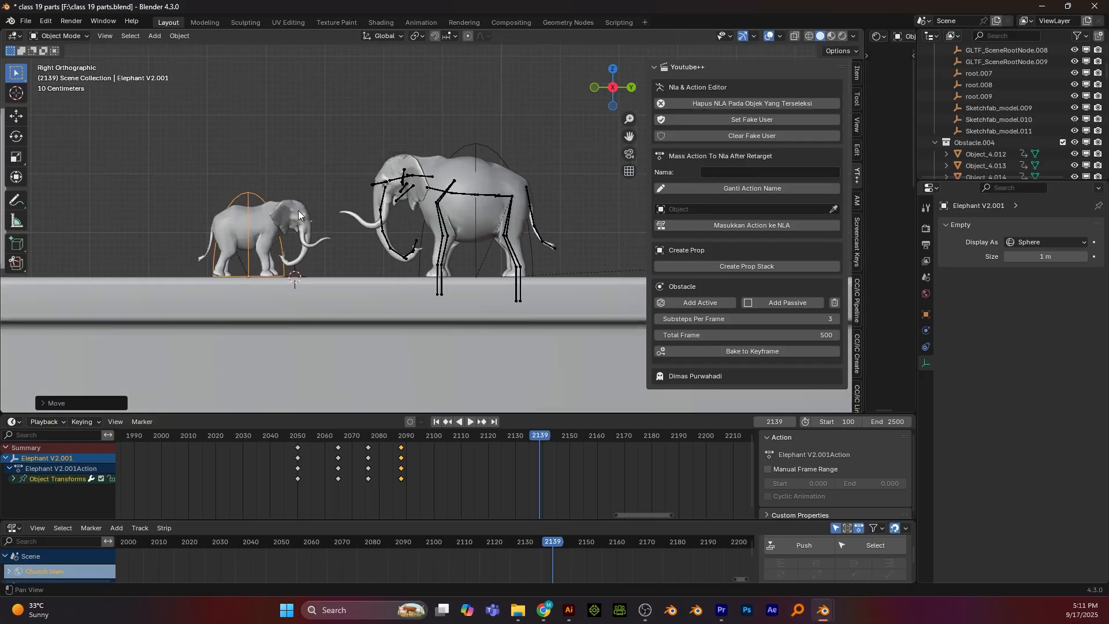
{"action": "middle_click_drag", "start_coordinate": [298, 210], "coordinate": [327, 211], "text": "shift"}
{"action": "key", "text": "i"}
{"action": "key", "text": "space"}
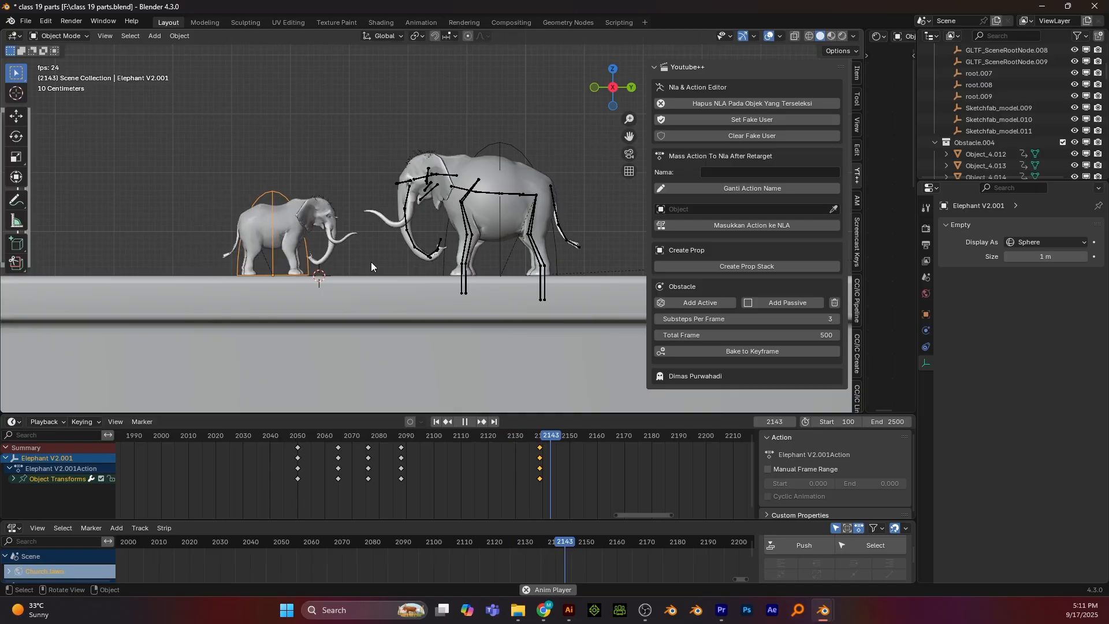
{"action": "key", "text": "space"}
Add an Elephant V2 Firing action strip at frame 2139 on a new NLA track of the small elephant's armature
{"action": "left_click_drag", "start_coordinate": [557, 442], "coordinate": [540, 443]}
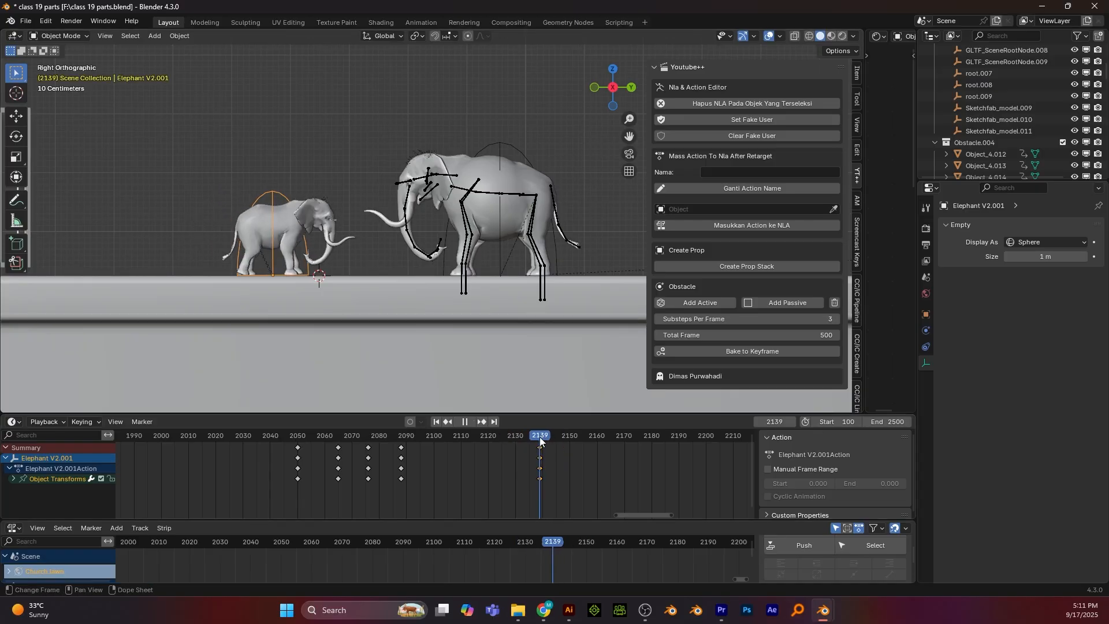
{"action": "left_click", "coordinate": [330, 221]}
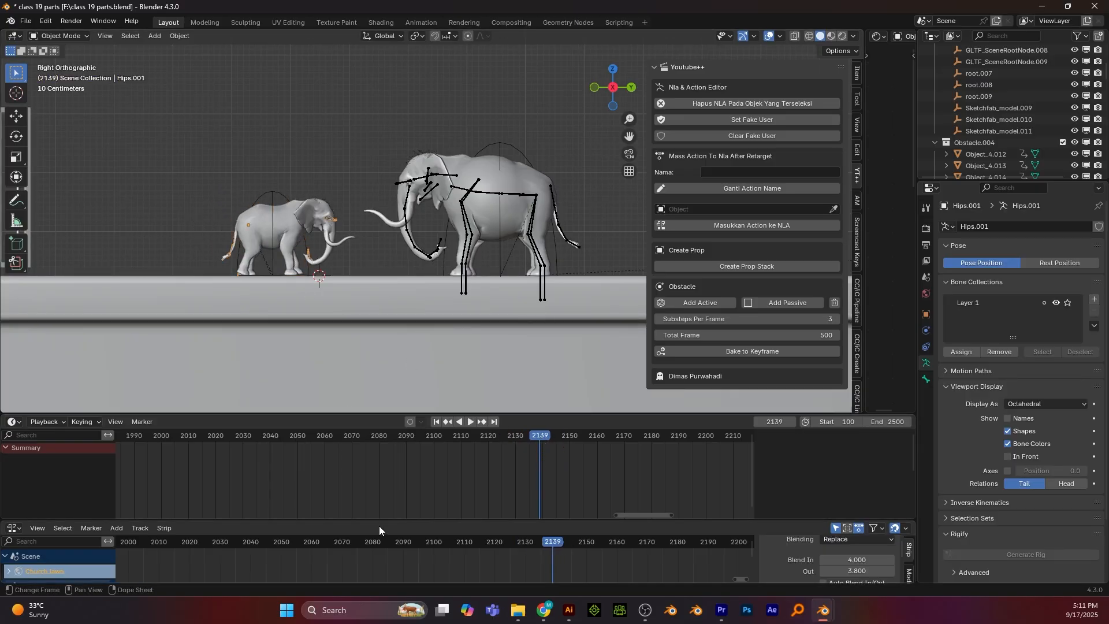
{"action": "left_click_drag", "start_coordinate": [378, 521], "coordinate": [385, 416]}
{"action": "left_click", "coordinate": [47, 524]}
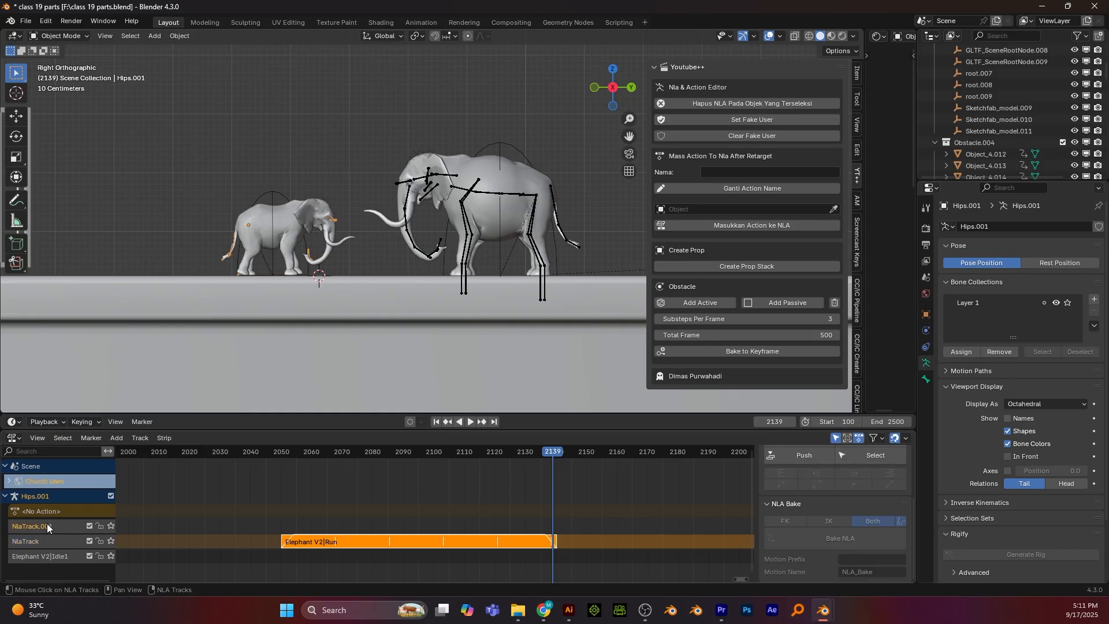
{"action": "key", "text": "shift+a"}
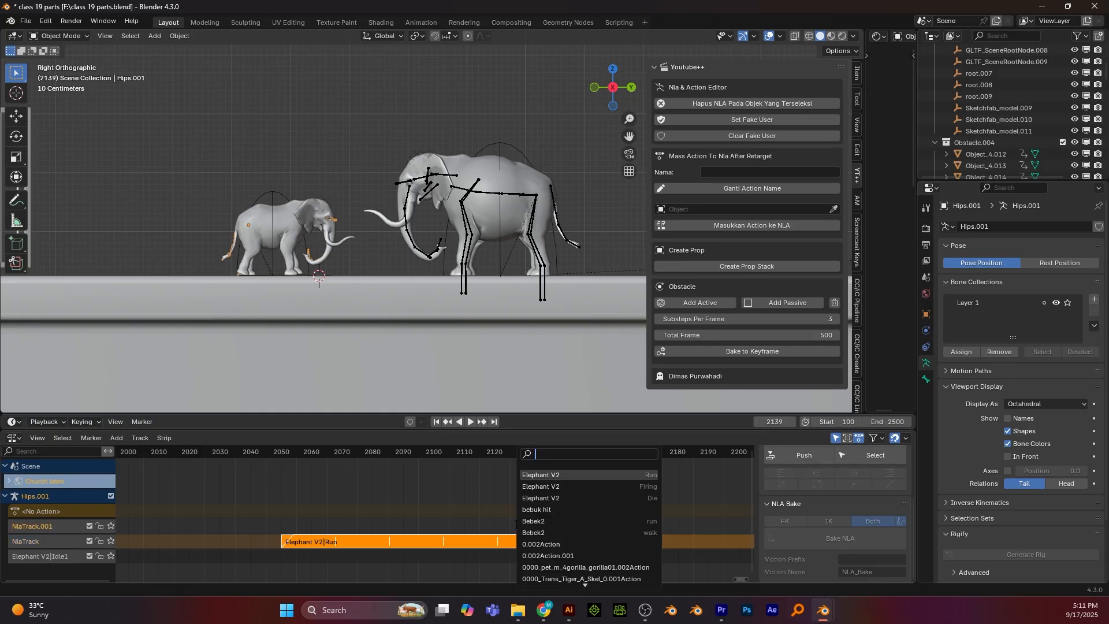
{"action": "left_click", "coordinate": [596, 487]}
{"action": "left_click", "coordinate": [592, 528]}
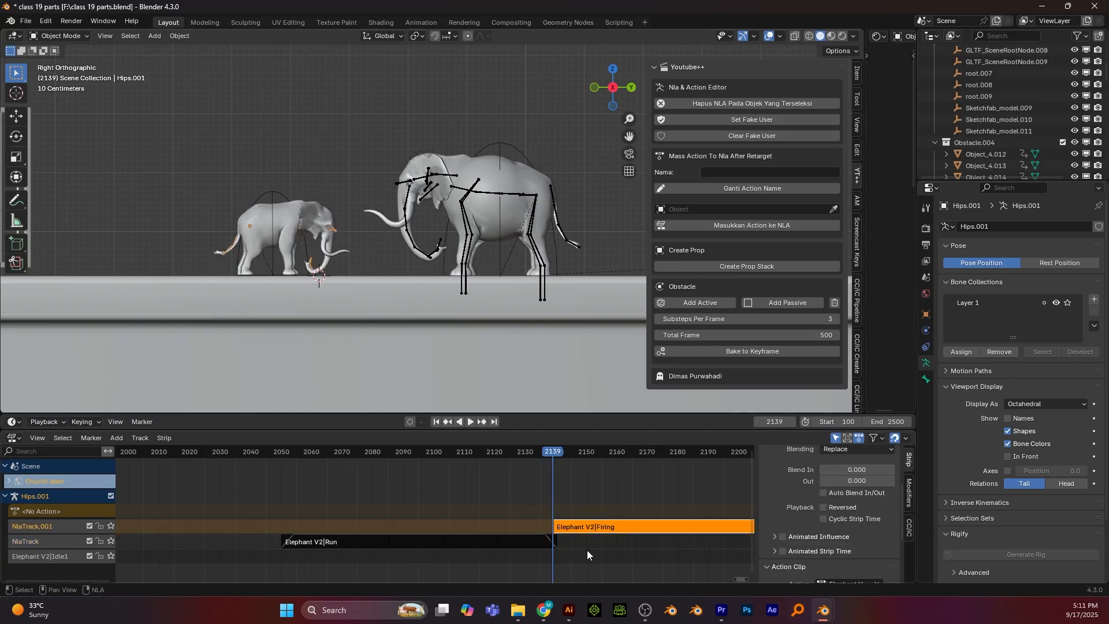
{"action": "middle_click_drag", "start_coordinate": [587, 553], "coordinate": [439, 548]}
{"action": "key", "text": "space"}
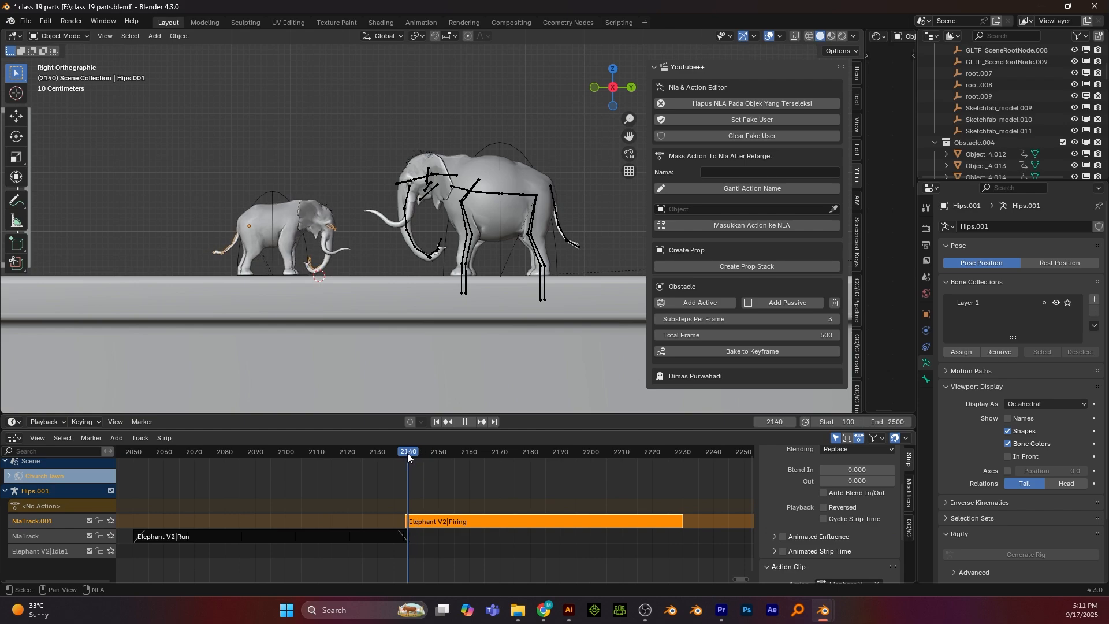
{"action": "key", "text": "Escape"}
Add the Elephant V2 Firing action as a strip at frame 2139 on a new NLA track of the large elephant's armature
{"action": "left_click", "coordinate": [428, 259]}
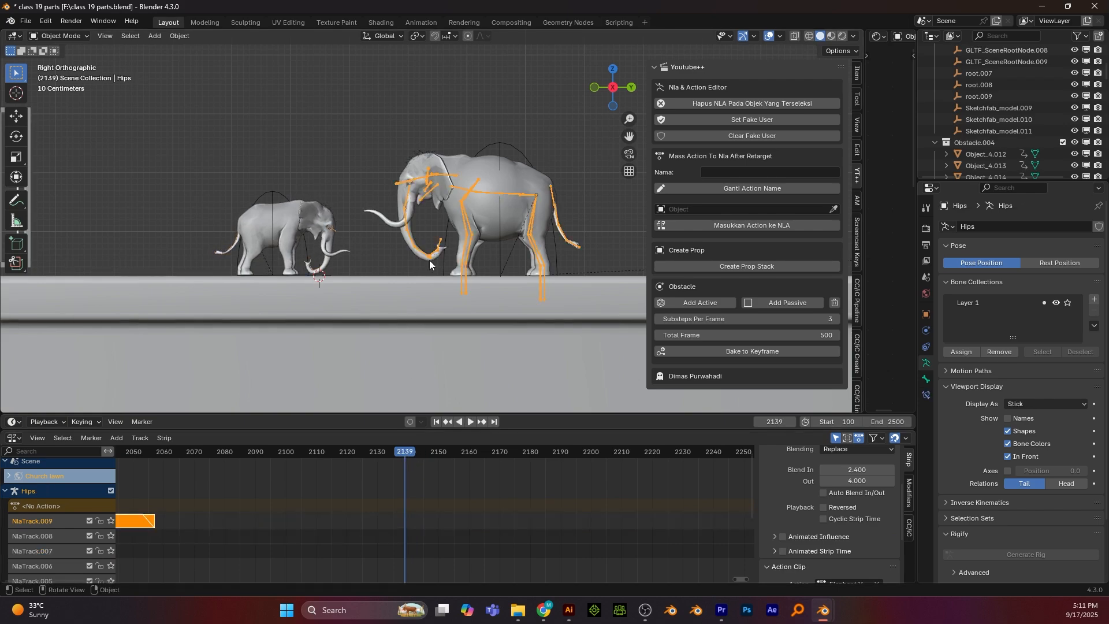
{"action": "left_click", "coordinate": [50, 522]}
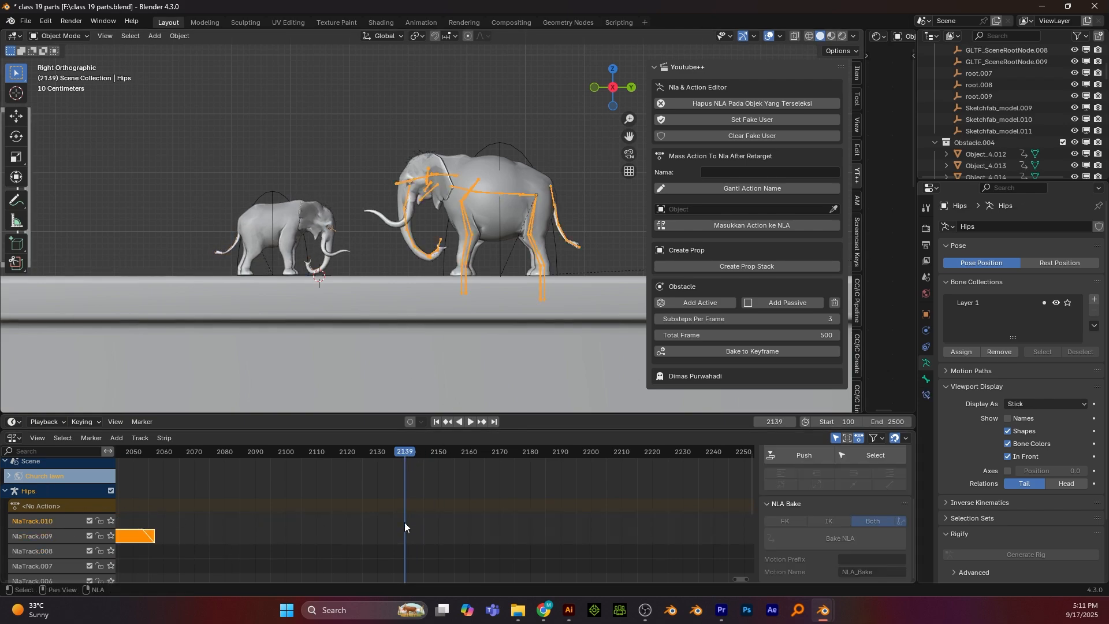
{"action": "key", "text": "shift+a"}
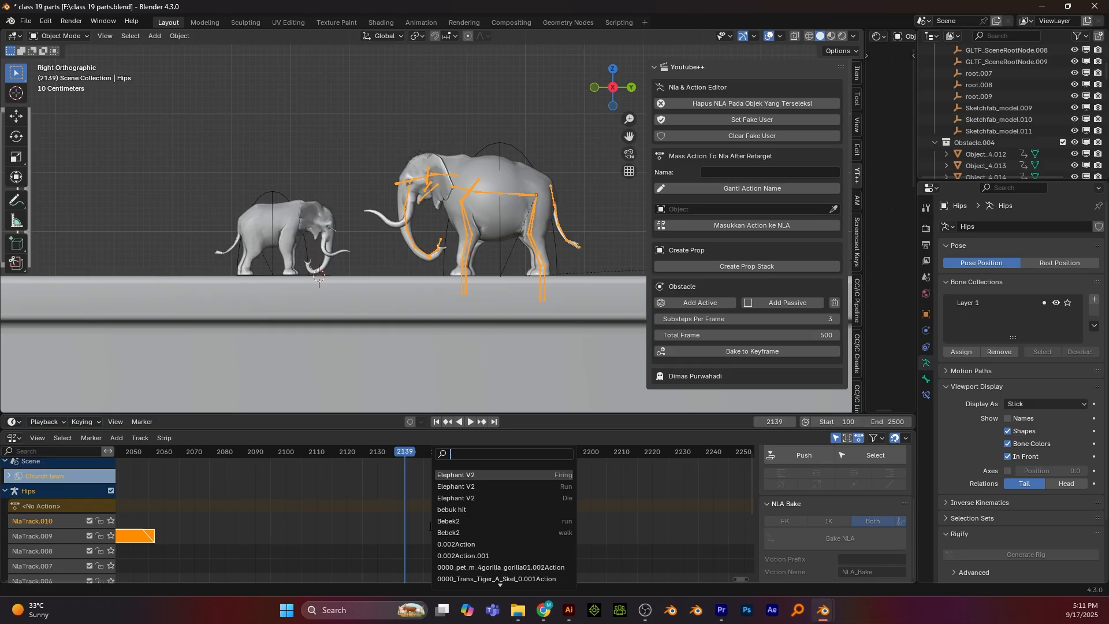
{"action": "key", "text": "Return"}
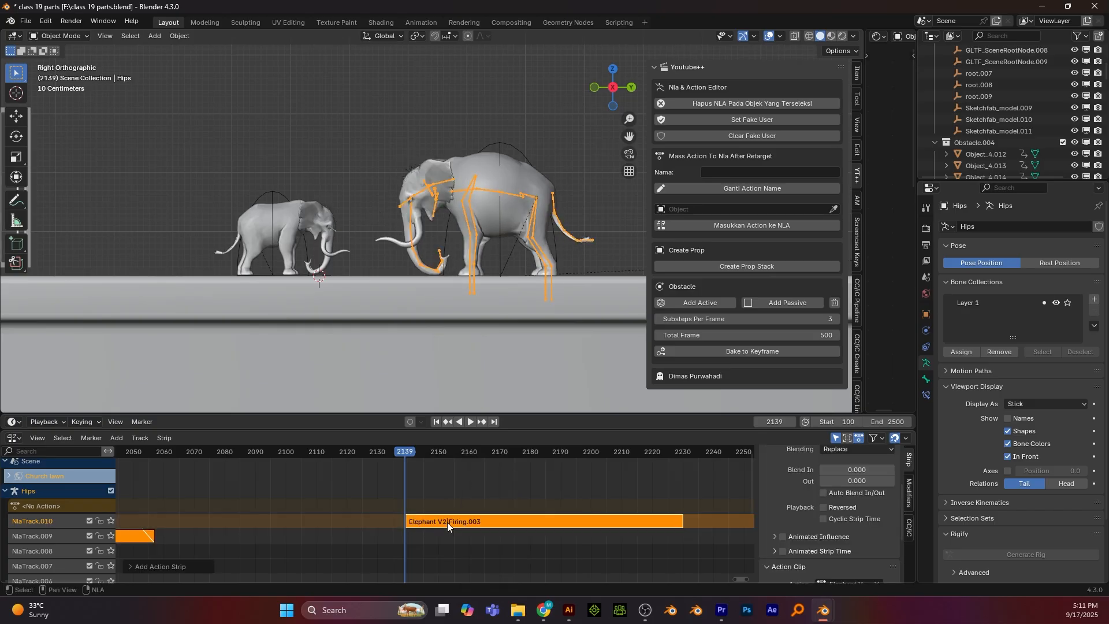
Set the large elephant's Firing strip to Nothing extrapolation with a blend in and out of 4.2
{"action": "scroll", "coordinate": [841, 513], "scroll_direction": "up", "scroll_amount": 4}
{"action": "left_click", "coordinate": [847, 516]}
{"action": "left_click", "coordinate": [847, 537]}
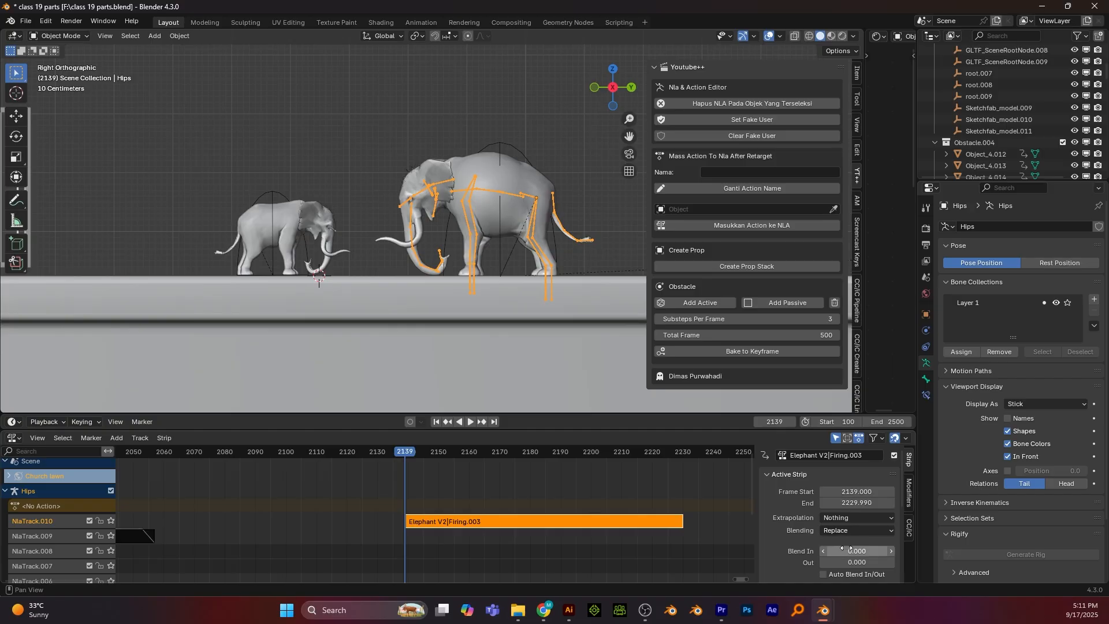
{"action": "left_click_drag", "start_coordinate": [845, 549], "coordinate": [868, 563]}
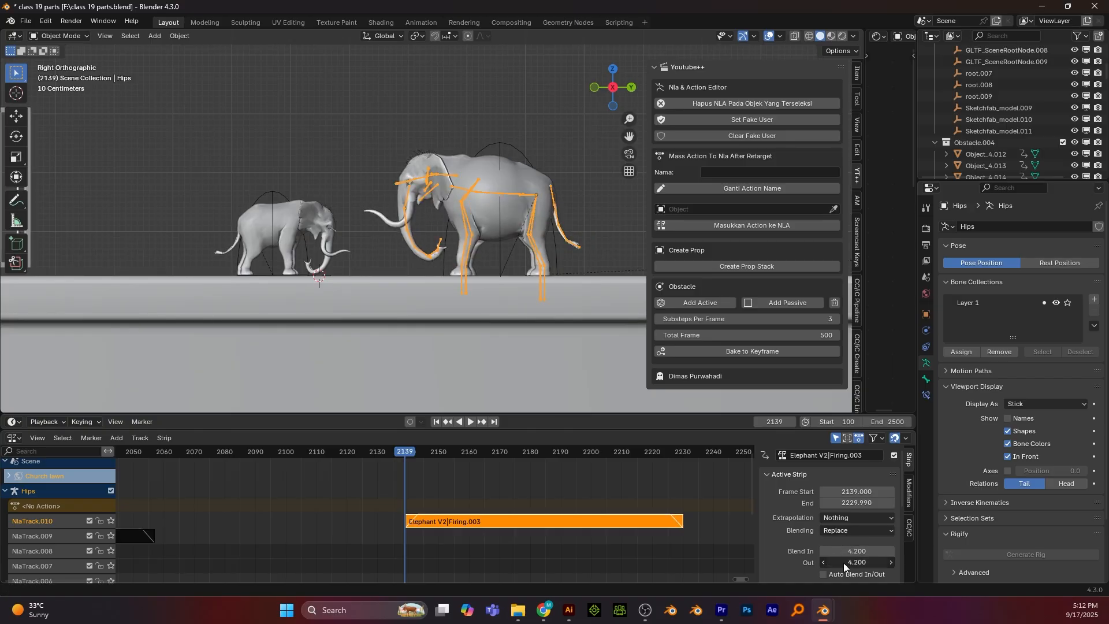
Set the small elephant's Firing strip to Nothing extrapolation with a blend in of 3.3 and a blend out of 3.8
{"action": "left_click", "coordinate": [331, 226]}
{"action": "left_click", "coordinate": [854, 518]}
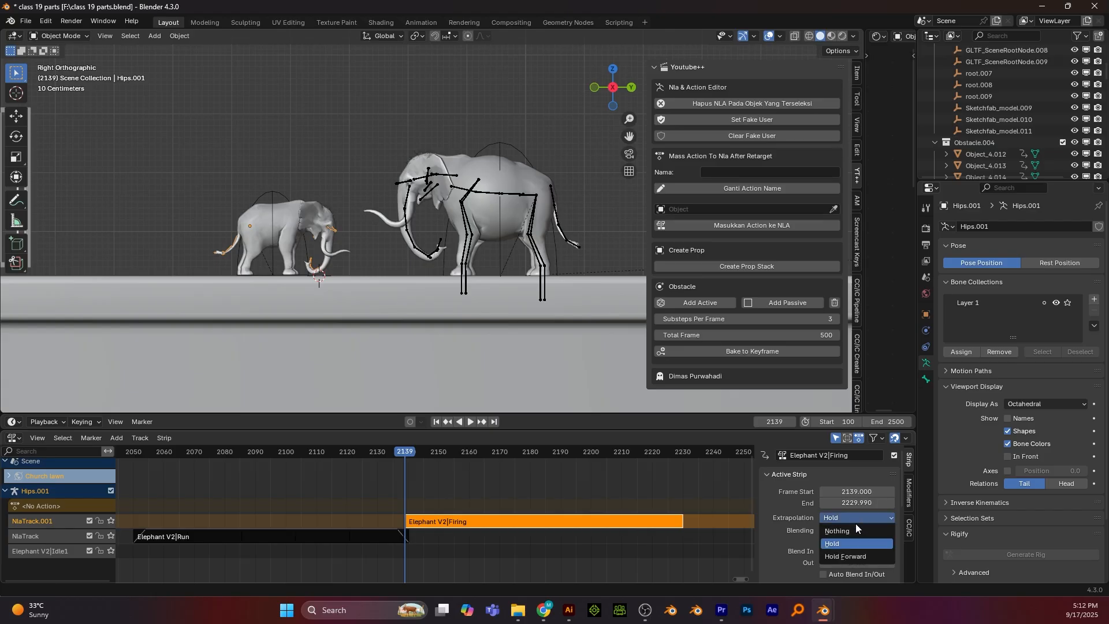
{"action": "left_click", "coordinate": [854, 535]}
{"action": "mouse_move", "coordinate": [854, 551]}
{"action": "left_mouse_down"}
{"action": "mouse_move", "coordinate": [868, 552]}
{"action": "mouse_move", "coordinate": [856, 562]}
{"action": "mouse_move", "coordinate": [868, 562]}
{"action": "left_mouse_up"}
Play back both elephants' Firing action from frame 2139 and examine the face-off from several angles
{"action": "key", "text": "space"}
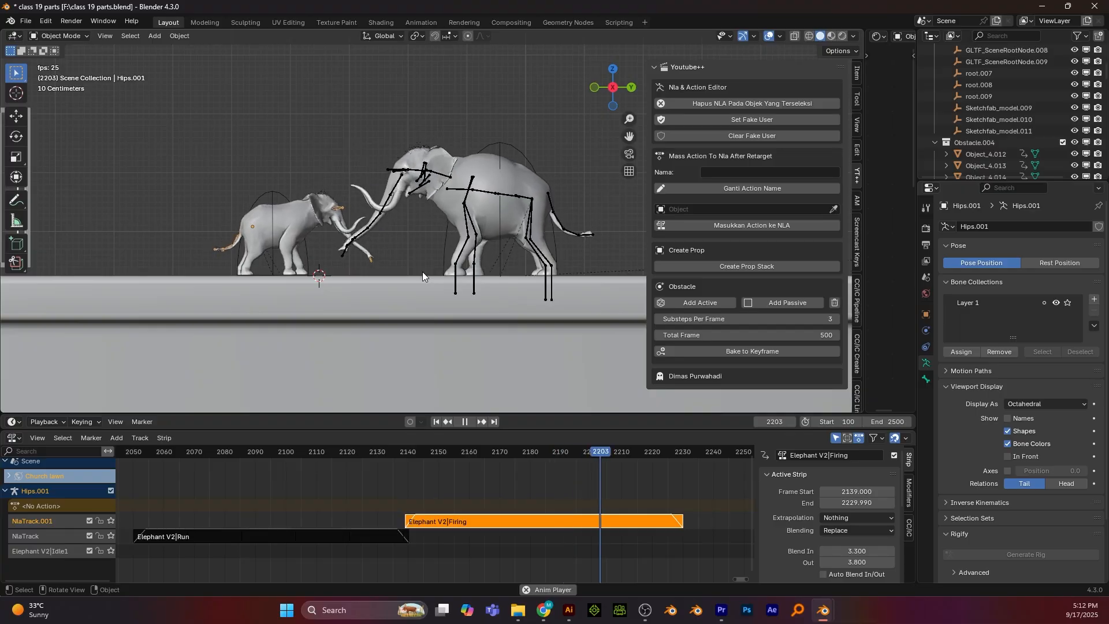
{"action": "key", "text": "space"}
{"action": "middle_click_drag", "start_coordinate": [421, 272], "coordinate": [449, 242]}
{"action": "key", "text": "space"}
{"action": "key", "text": "space"}
{"action": "scroll", "coordinate": [387, 269], "scroll_direction": "down", "scroll_amount": 3}
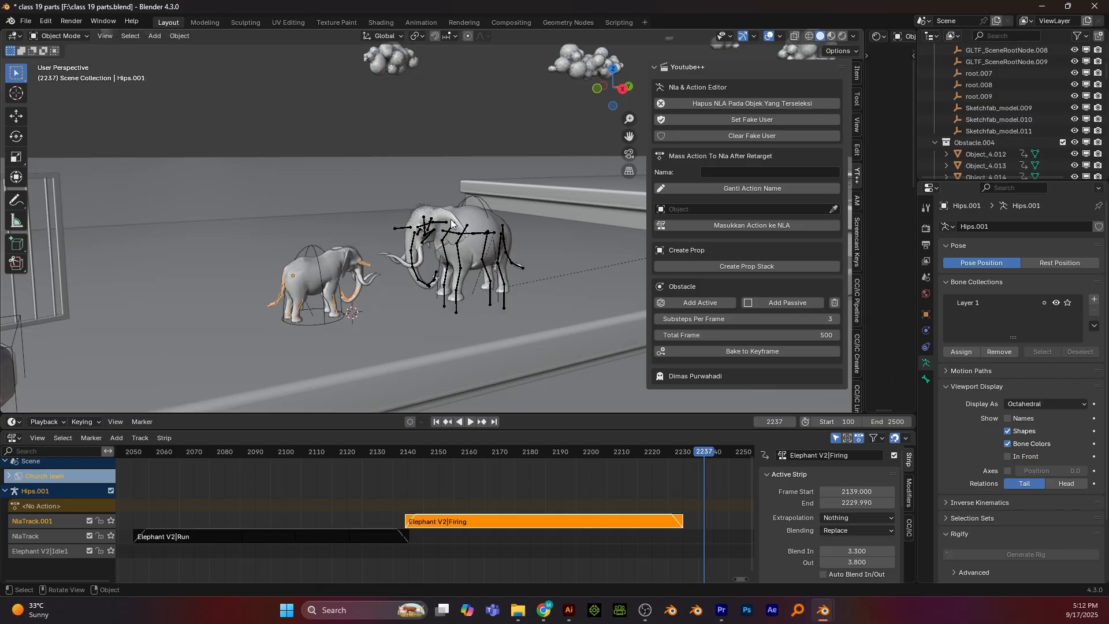
{"action": "scroll", "coordinate": [452, 272], "scroll_direction": "down", "scroll_amount": 4}
{"action": "scroll", "coordinate": [453, 315], "scroll_direction": "up", "scroll_amount": 3, "text": "alt"}
{"action": "scroll", "coordinate": [454, 316], "scroll_direction": "up", "scroll_amount": 7}
{"action": "mouse_move", "coordinate": [563, 289]}
{"action": "middle_mouse_down"}
{"action": "mouse_move", "coordinate": [520, 287]}
{"action": "mouse_move", "coordinate": [552, 283]}
{"action": "middle_mouse_up"}
{"action": "scroll", "coordinate": [520, 286], "scroll_direction": "down", "scroll_amount": 3}
Switch the viewport to Material Preview shading and examine the two textured elephants facing each other
{"action": "left_click", "coordinate": [832, 36]}
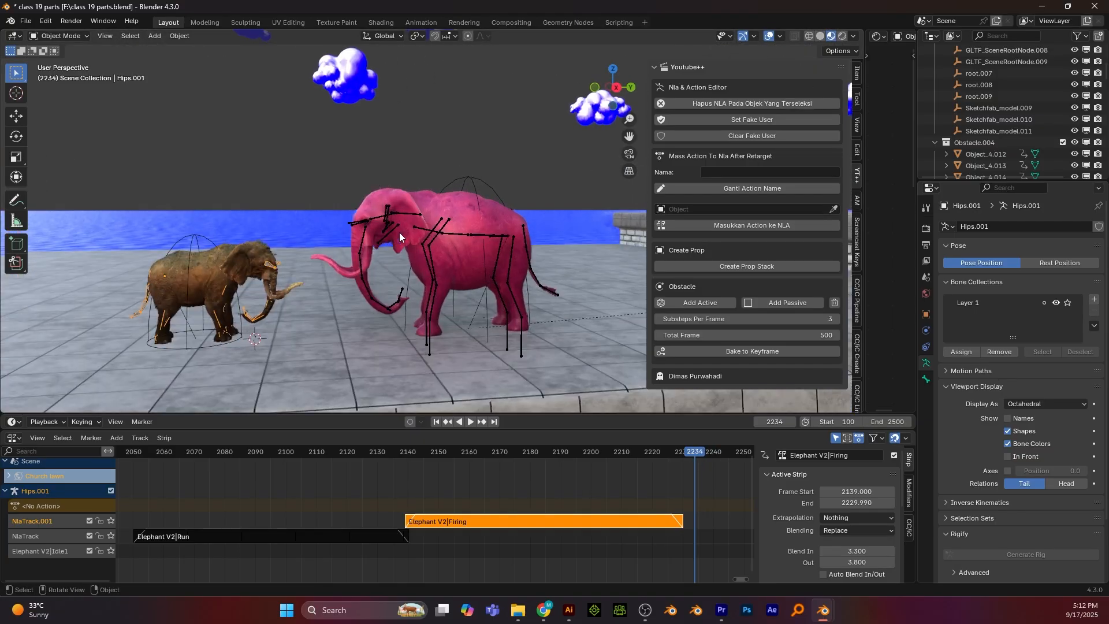
{"action": "middle_click_drag", "start_coordinate": [400, 232], "coordinate": [393, 244]}
{"action": "scroll", "coordinate": [439, 260], "scroll_direction": "up", "scroll_amount": 4}
{"action": "scroll", "coordinate": [485, 279], "scroll_direction": "down", "scroll_amount": 3}
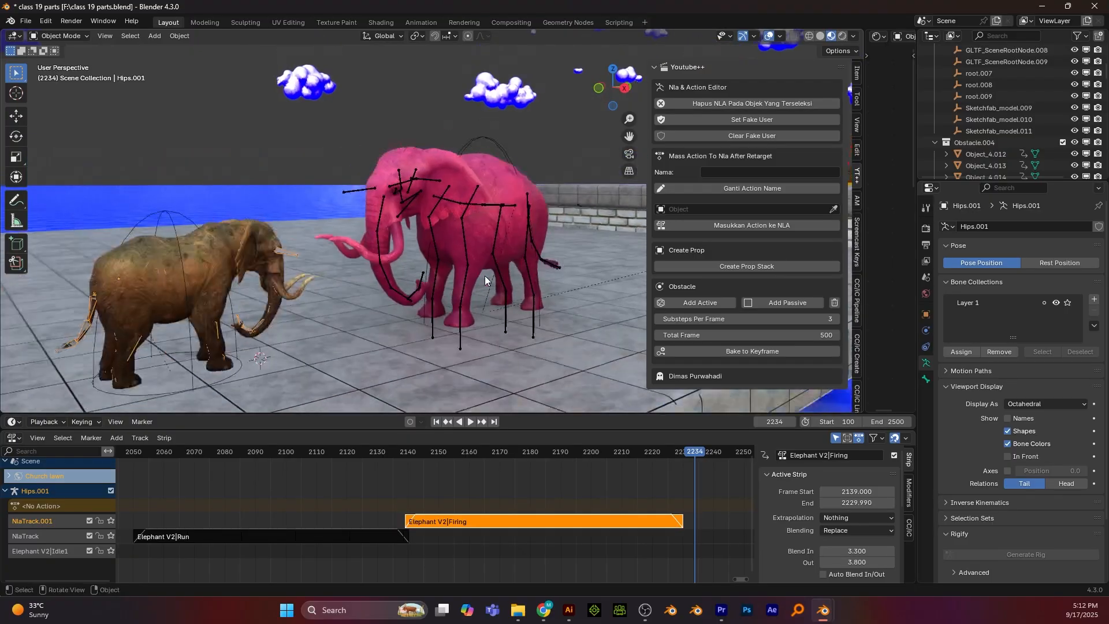
Examine the facing elephants and the surrounding platform from several angles and distances
{"action": "mouse_move", "coordinate": [484, 275]}
{"action": "left_mouse_down", "text": "alt"}
{"action": "mouse_move", "coordinate": [521, 255]}
{"action": "mouse_move", "coordinate": [466, 275]}
{"action": "left_mouse_up", "text": "alt"}
{"action": "scroll", "coordinate": [483, 273], "scroll_direction": "up", "scroll_amount": 3}
{"action": "scroll", "coordinate": [492, 274], "scroll_direction": "down", "scroll_amount": 3}
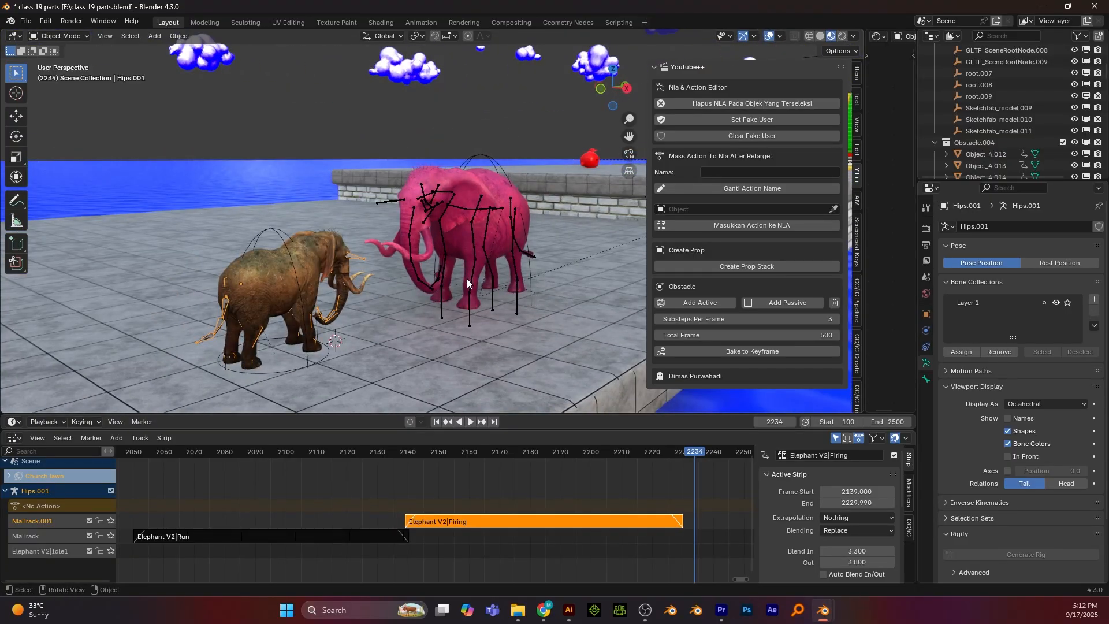
{"action": "scroll", "coordinate": [467, 278], "scroll_direction": "up", "scroll_amount": 1}
{"action": "scroll", "coordinate": [467, 279], "scroll_direction": "down", "scroll_amount": 4}
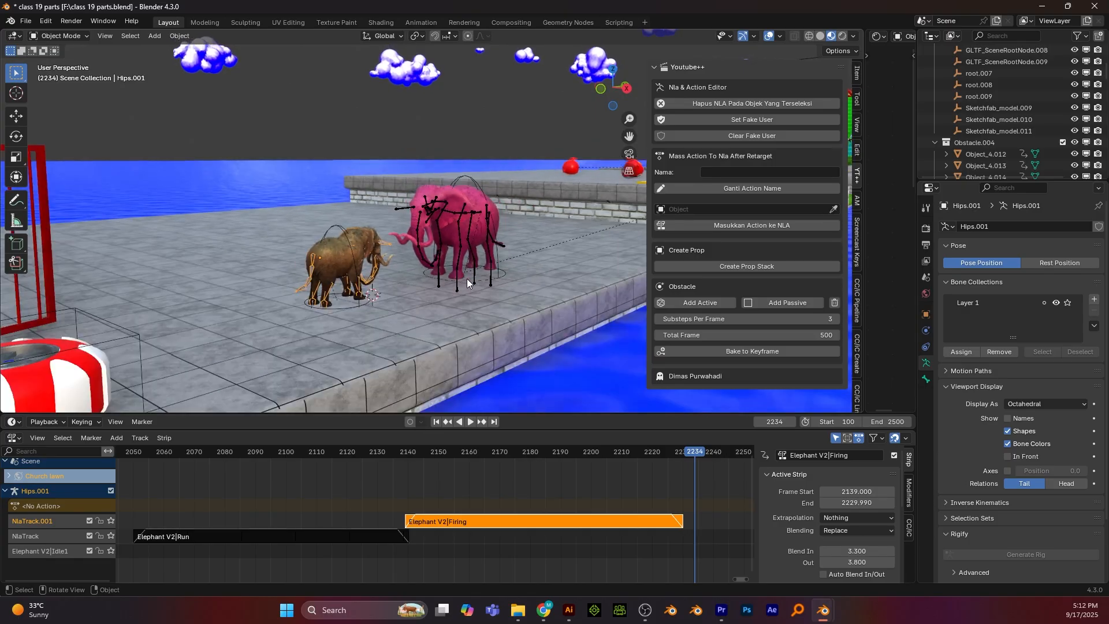
{"action": "scroll", "coordinate": [467, 278], "scroll_direction": "up", "scroll_amount": 3}
{"action": "middle_click_drag", "start_coordinate": [463, 275], "coordinate": [825, 61]}
{"action": "scroll", "coordinate": [471, 263], "scroll_direction": "down", "scroll_amount": 3}
Switch the viewport to Rendered shading and clear the selection to inspect the two elephants facing each other on the platform
{"action": "left_click", "coordinate": [843, 36]}
{"action": "scroll", "coordinate": [456, 222], "scroll_direction": "up", "scroll_amount": 3}
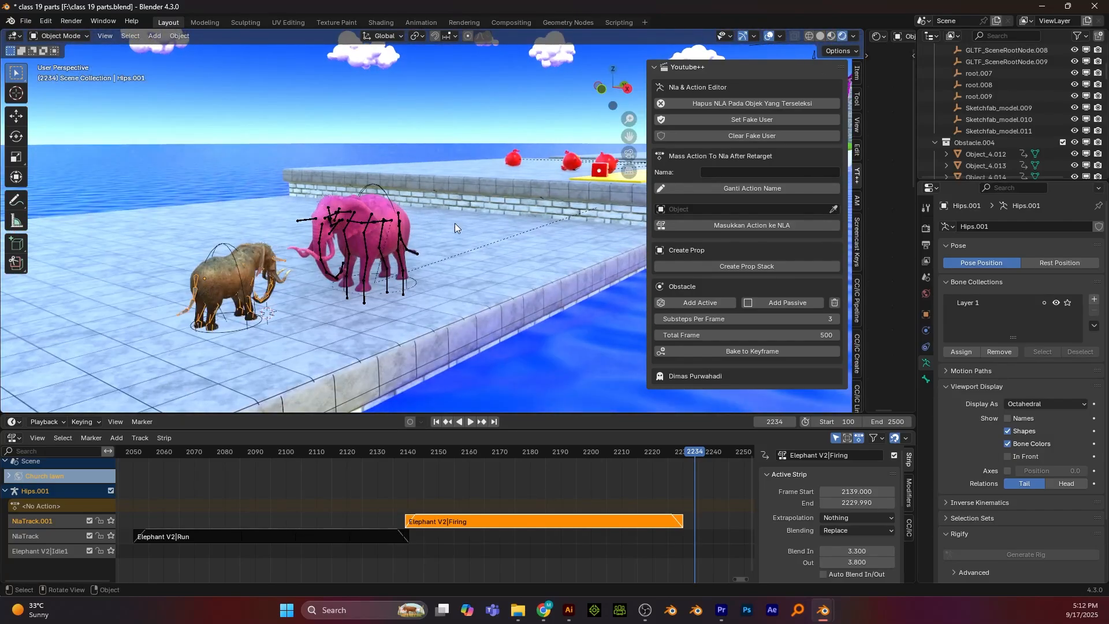
{"action": "mouse_move", "coordinate": [455, 223]}
{"action": "middle_mouse_down"}
{"action": "mouse_move", "coordinate": [415, 224]}
{"action": "mouse_move", "coordinate": [437, 188]}
{"action": "mouse_move", "coordinate": [462, 214]}
{"action": "middle_mouse_up"}
{"action": "scroll", "coordinate": [415, 224], "scroll_direction": "up", "scroll_amount": 2}
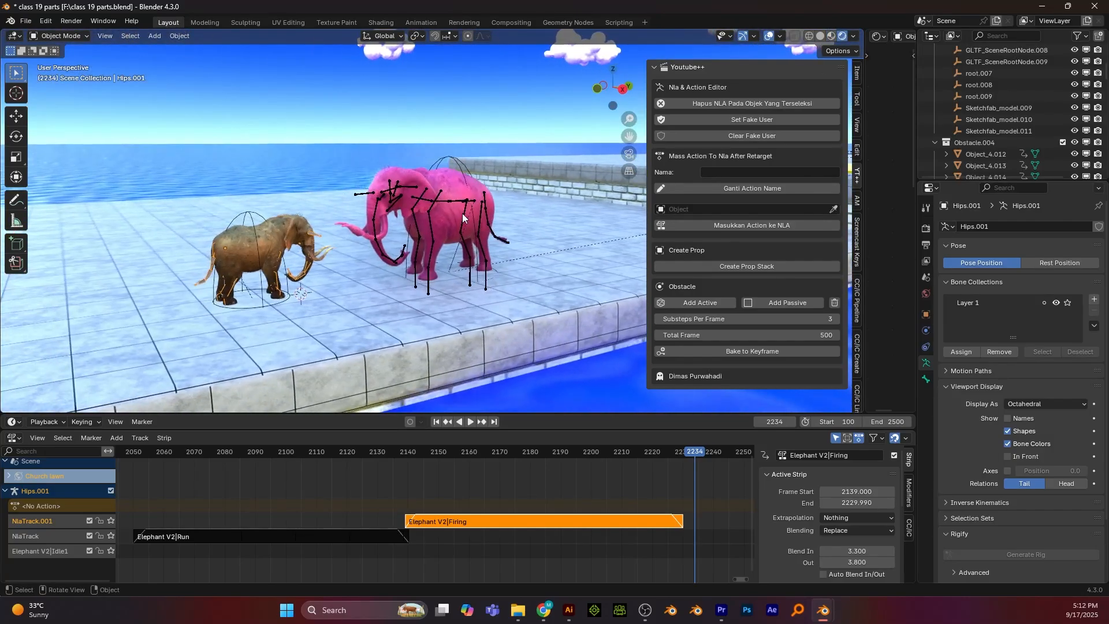
{"action": "left_click", "coordinate": [397, 134]}
{"action": "scroll", "coordinate": [430, 233], "scroll_direction": "up", "scroll_amount": 5}
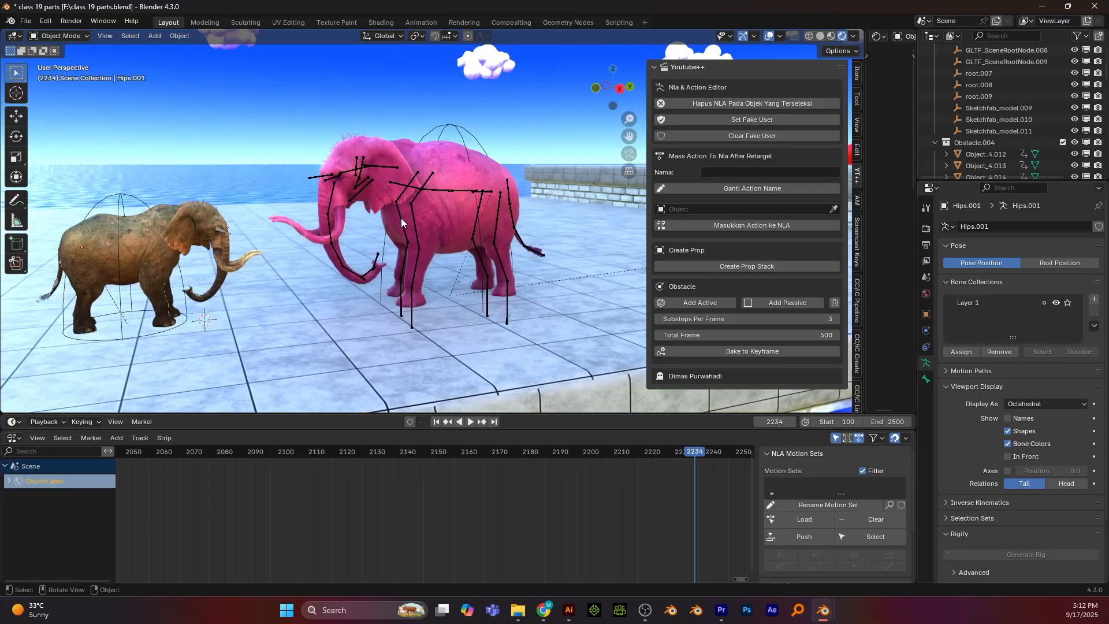
{"action": "scroll", "coordinate": [401, 218], "scroll_direction": "down", "scroll_amount": 4}
{"action": "middle_click_drag", "start_coordinate": [357, 158], "coordinate": [404, 202], "text": "shift"}
{"action": "scroll", "coordinate": [414, 212], "scroll_direction": "up", "scroll_amount": 3}
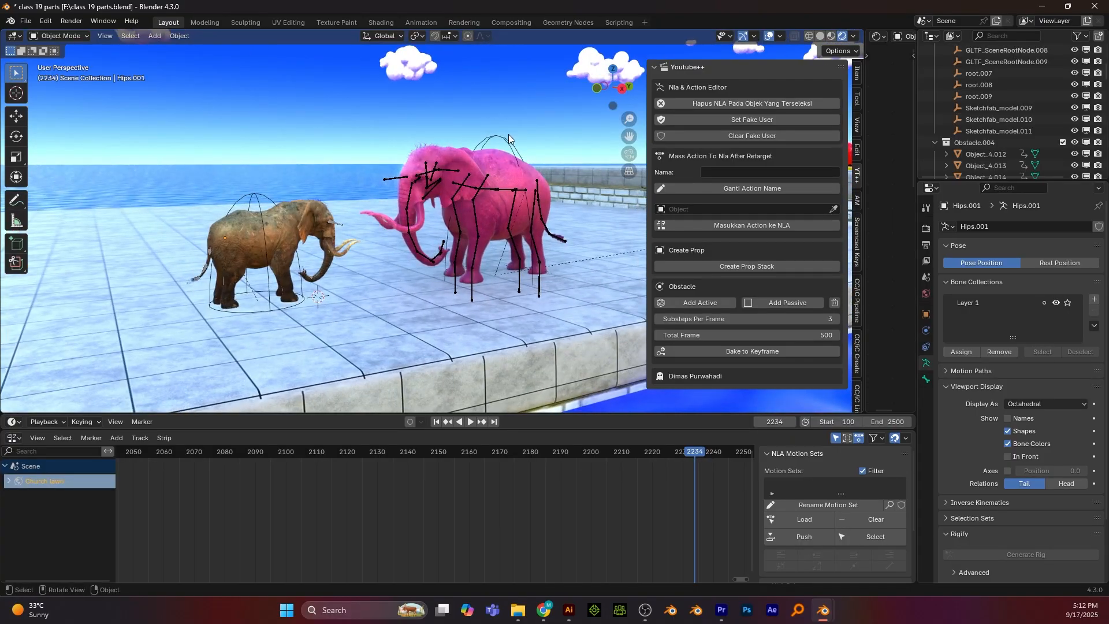